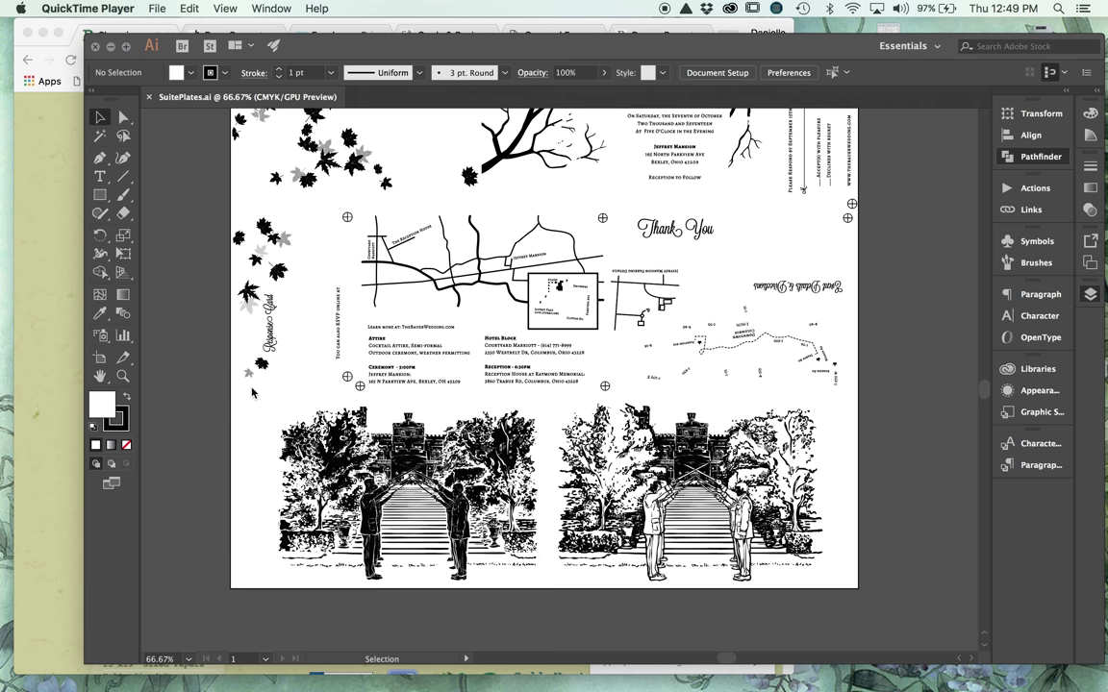
Switch to Chrome with the Paperworks site and widen the browser window
click(40, 276)
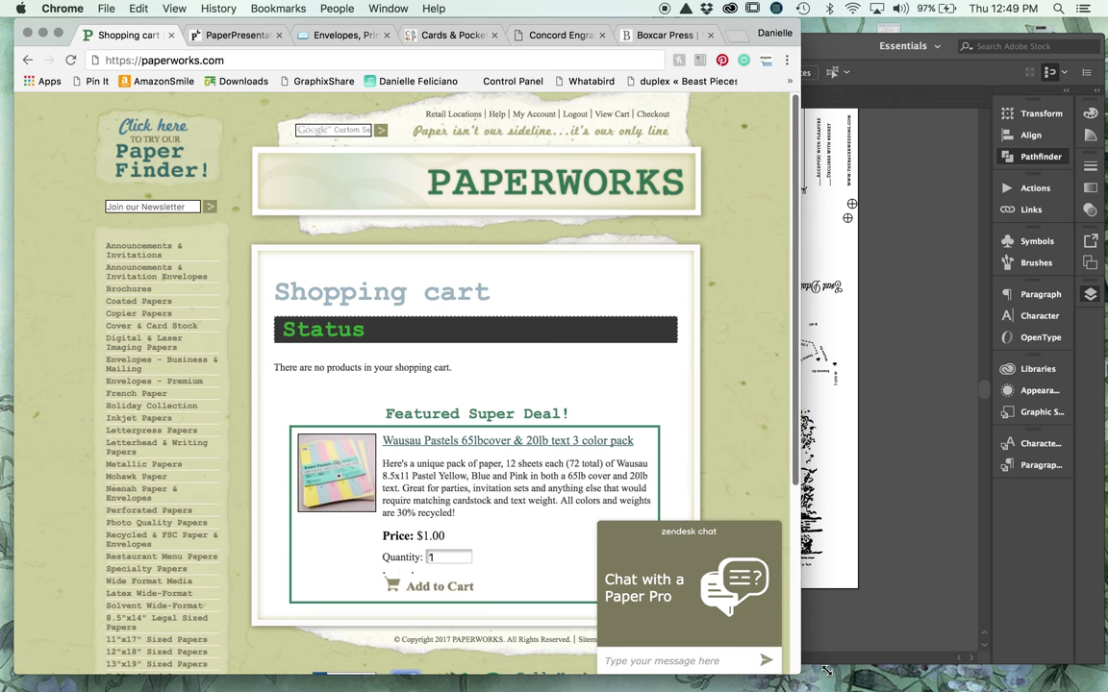
drag(793, 676, 862, 675)
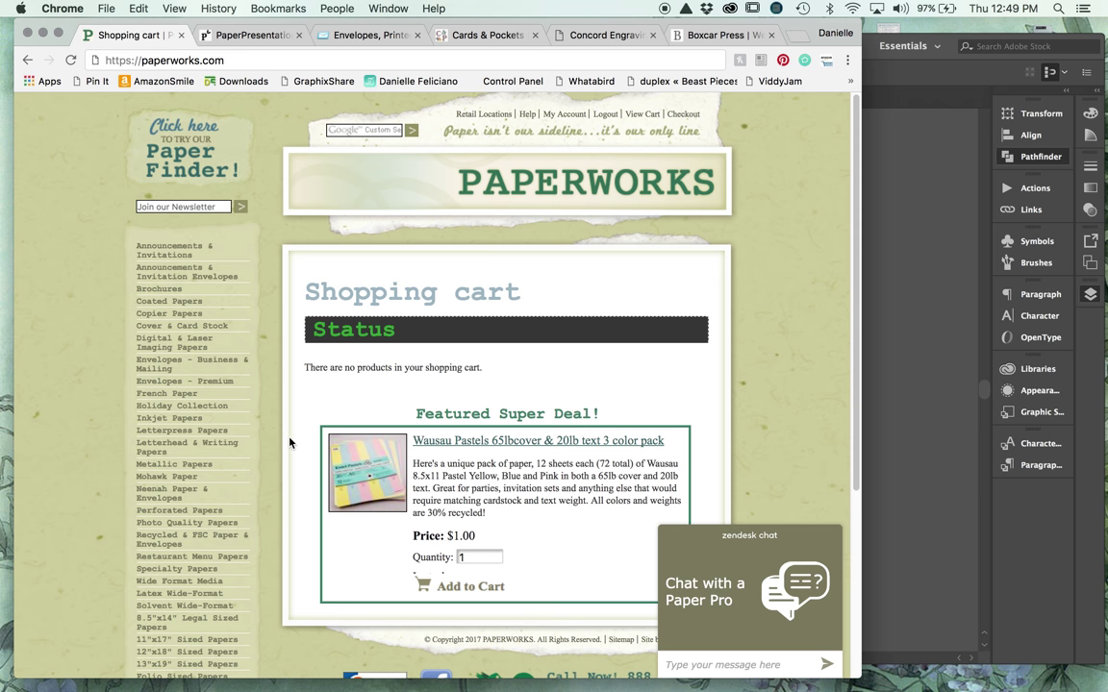
Open the Letterpress Papers category on Paperworks and look through the paper lines it offers
click(203, 432)
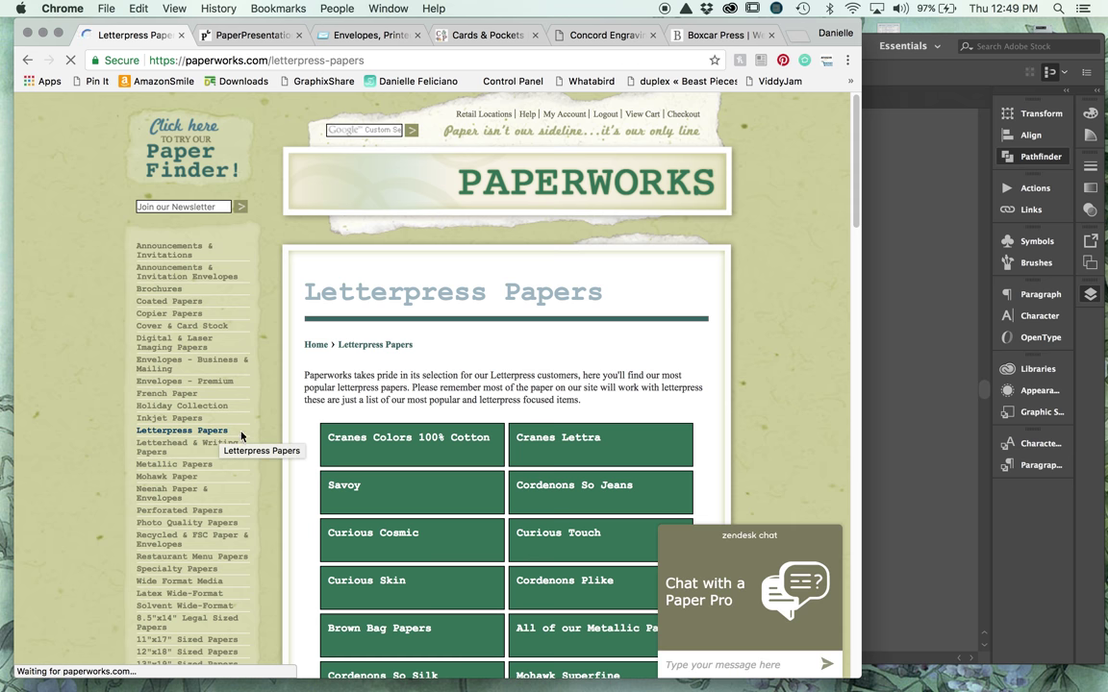
scroll(355, 459, down, 1)
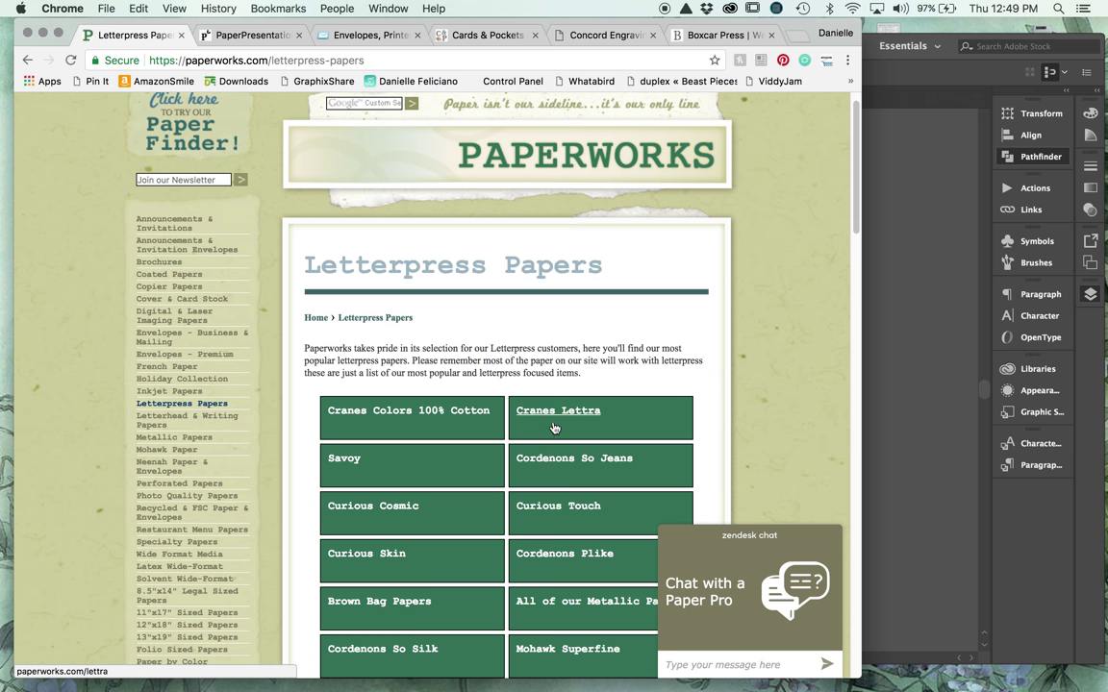
scroll(336, 457, down, 4)
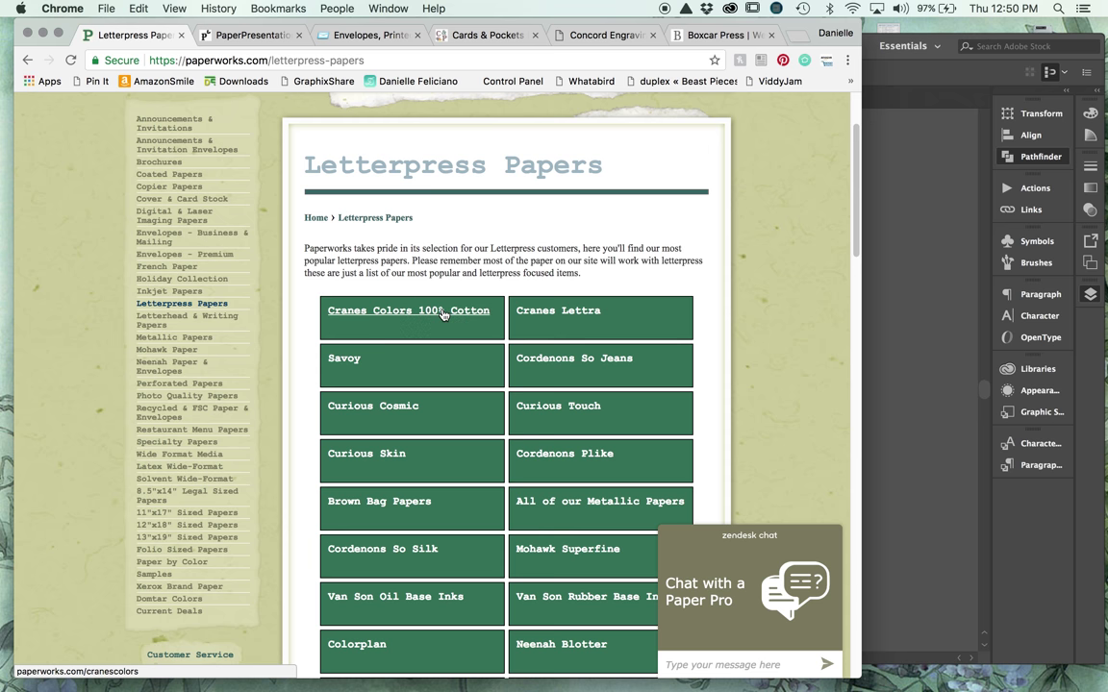
scroll(442, 314, down, 3)
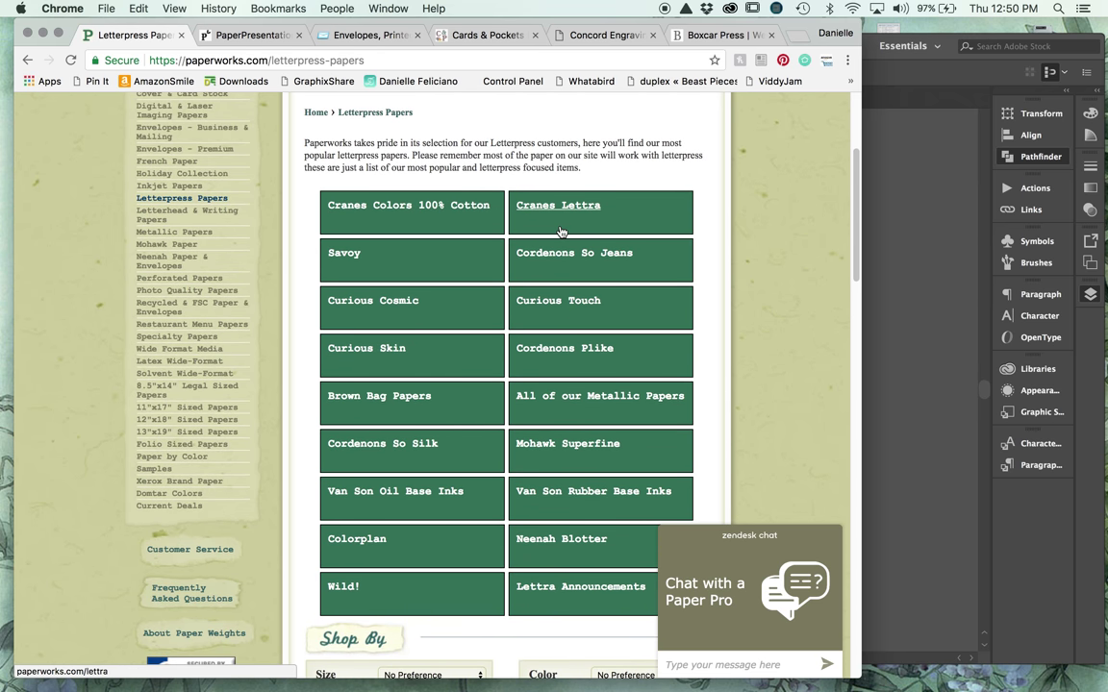
scroll(324, 218, up, 3)
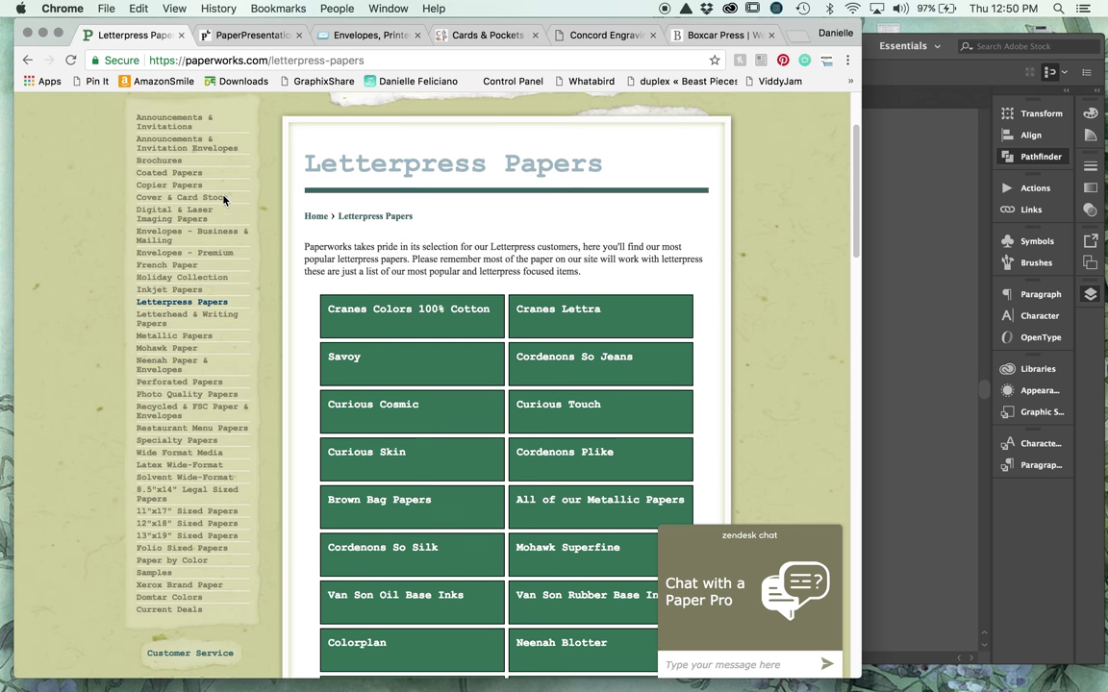
scroll(223, 199, up, 1)
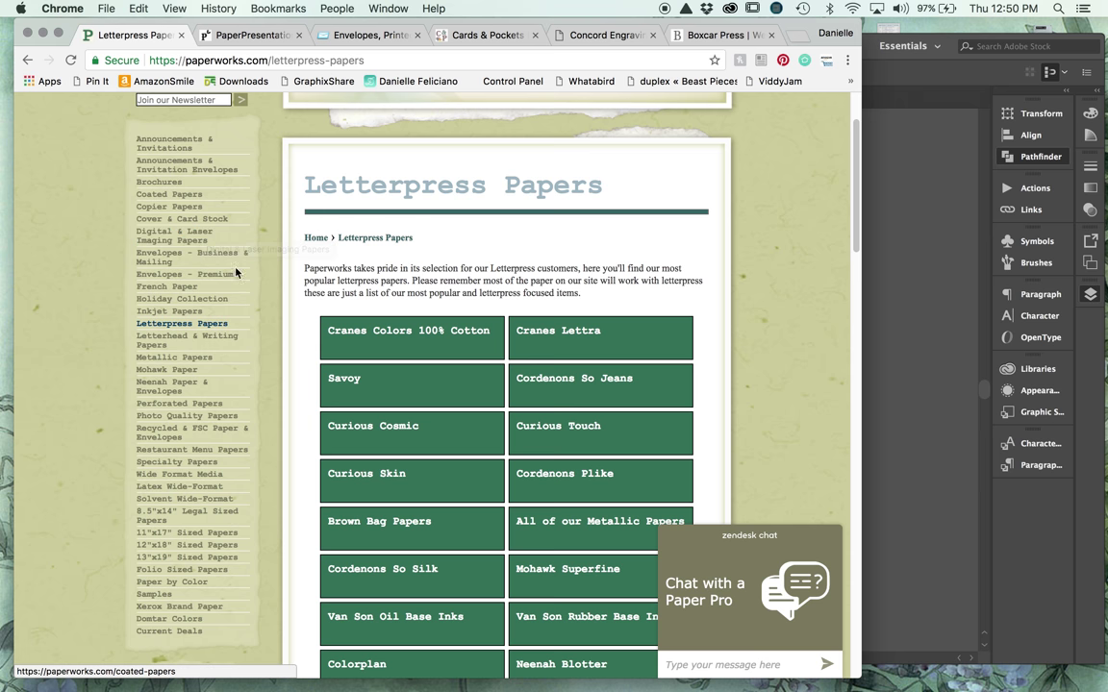
Open the Cranes Colors 100% Cotton line and review its cover stock colors and prices
click(429, 334)
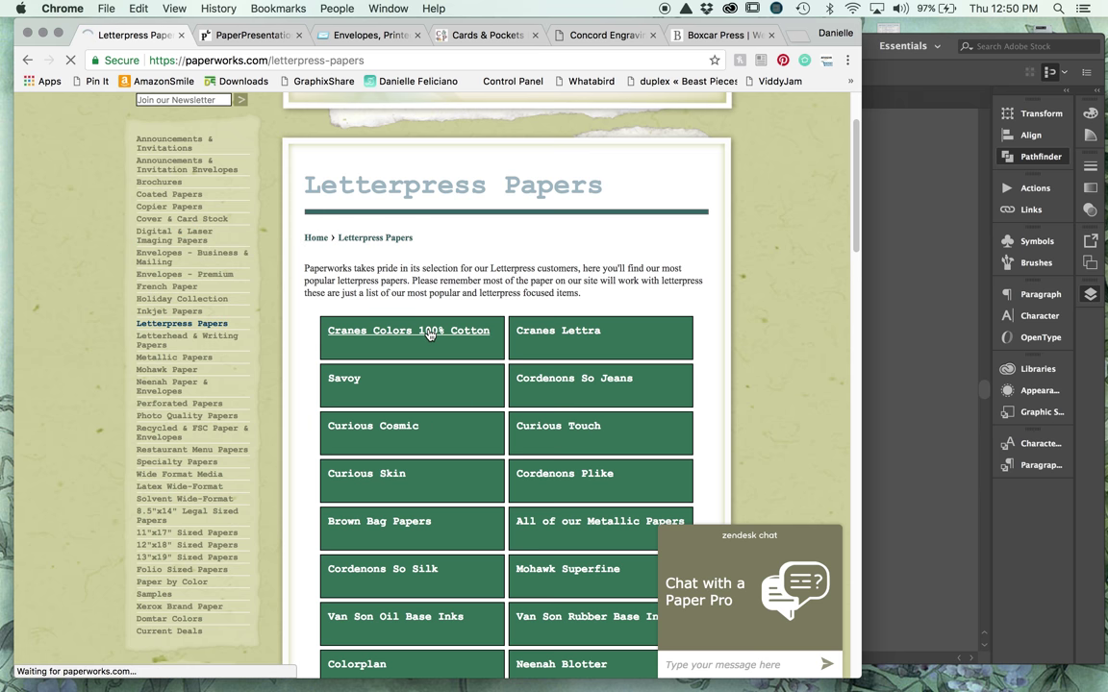
scroll(429, 336, down, 5)
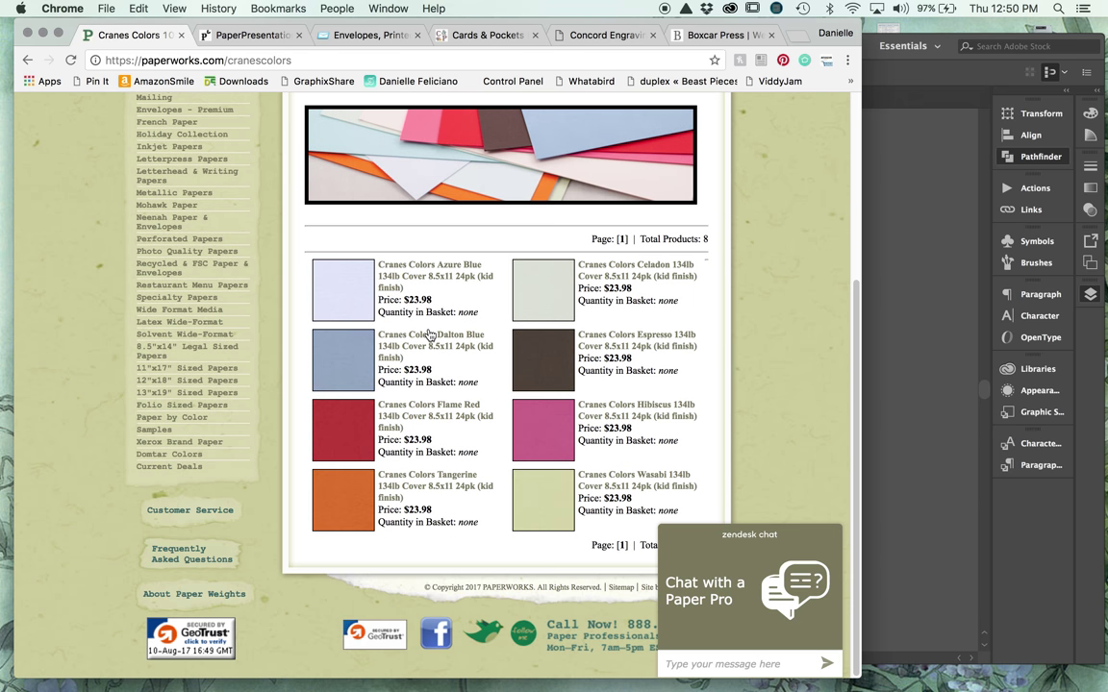
scroll(546, 332, up, 3)
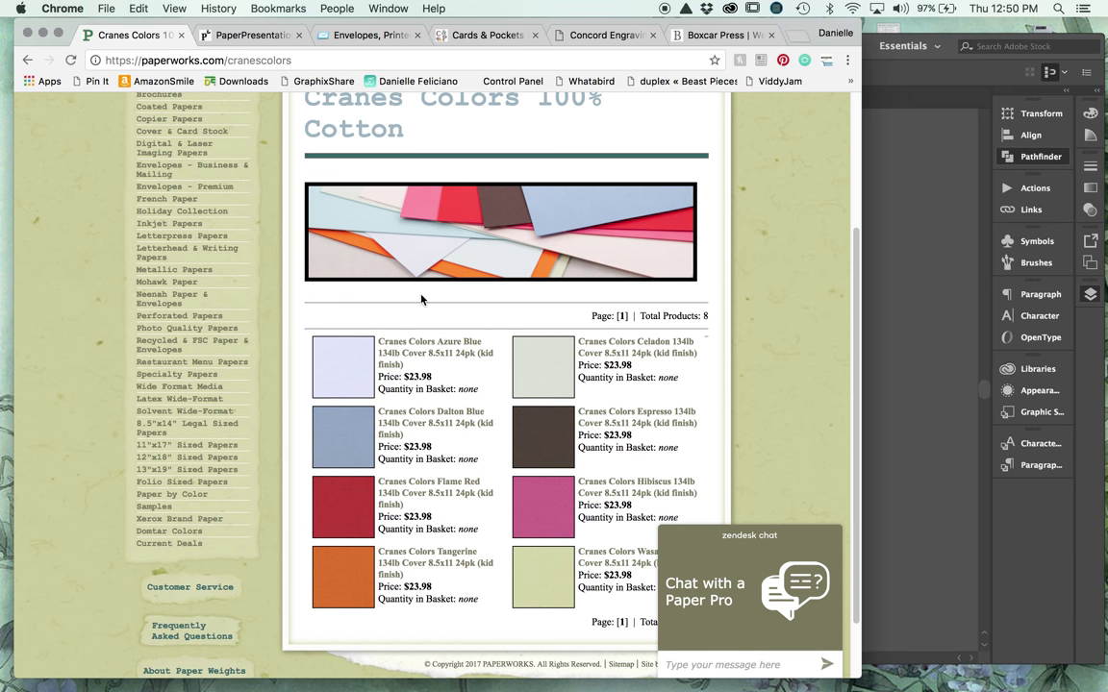
scroll(421, 300, up, 1)
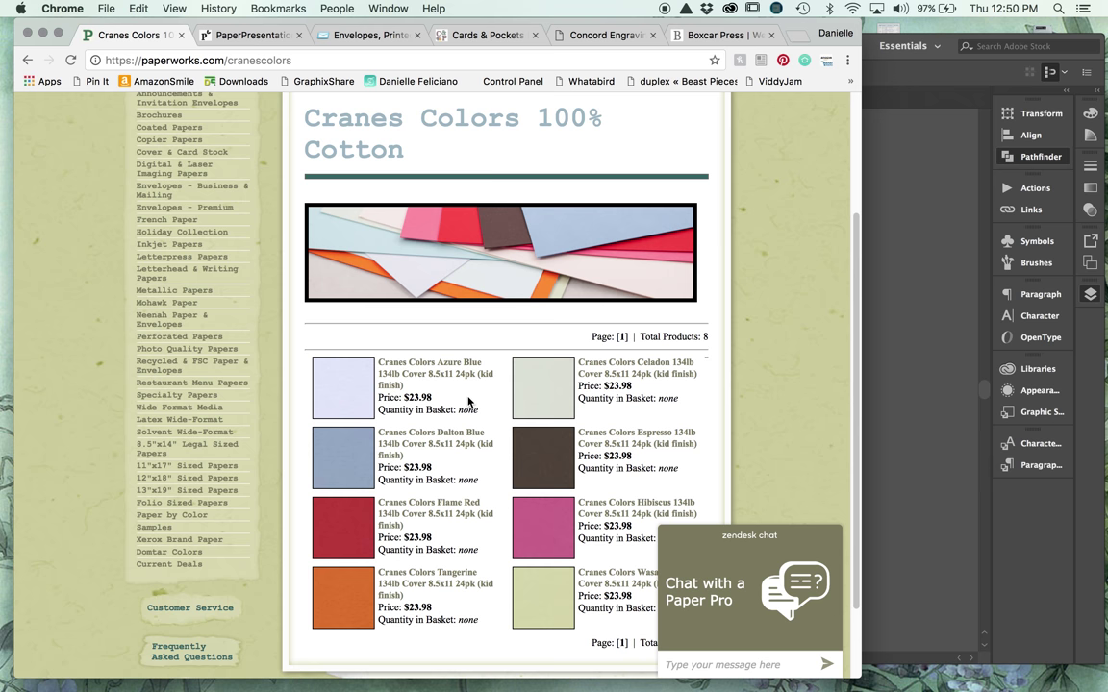
scroll(468, 401, up, 2)
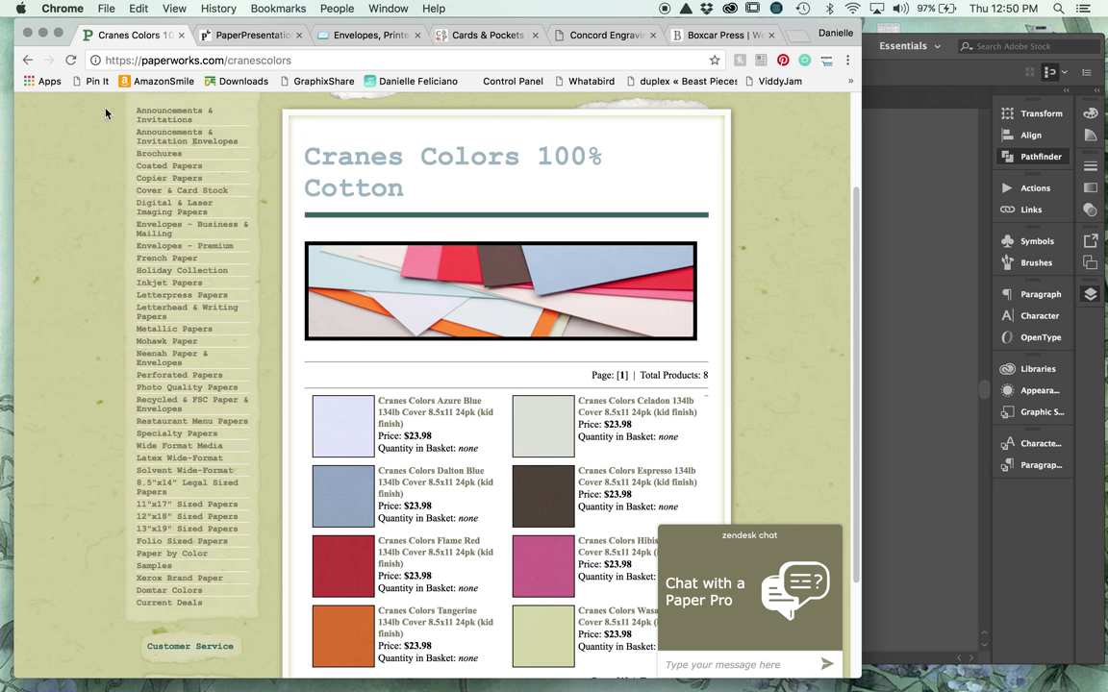
Open the French Paper category and look through the first page of products
click(183, 264)
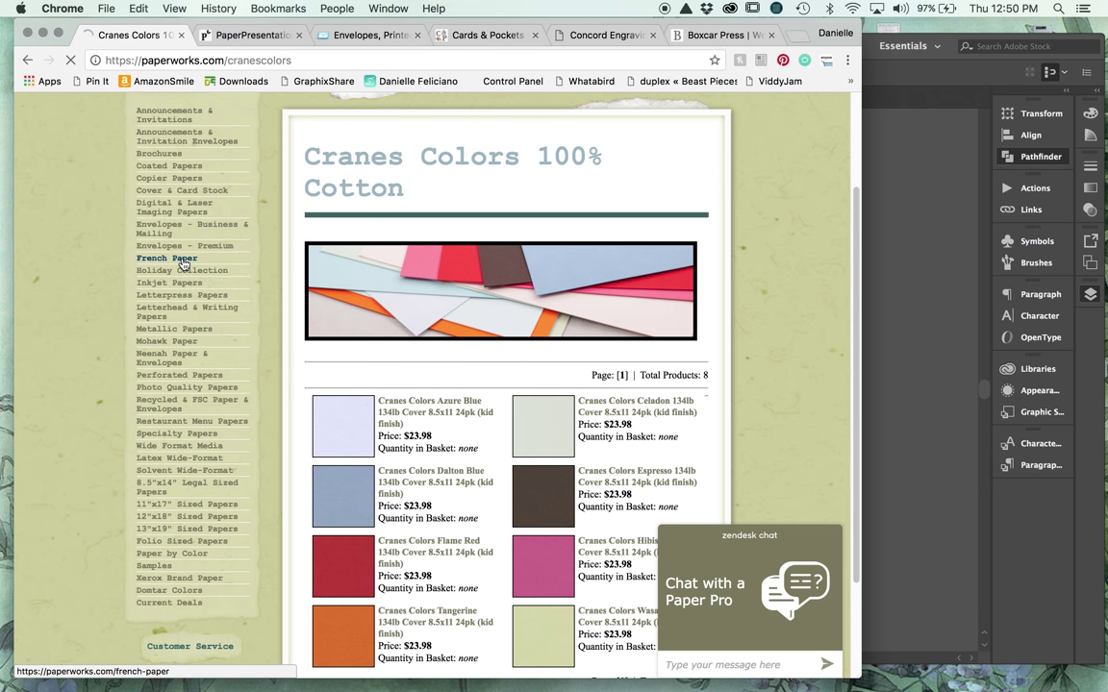
scroll(447, 377, down, 10)
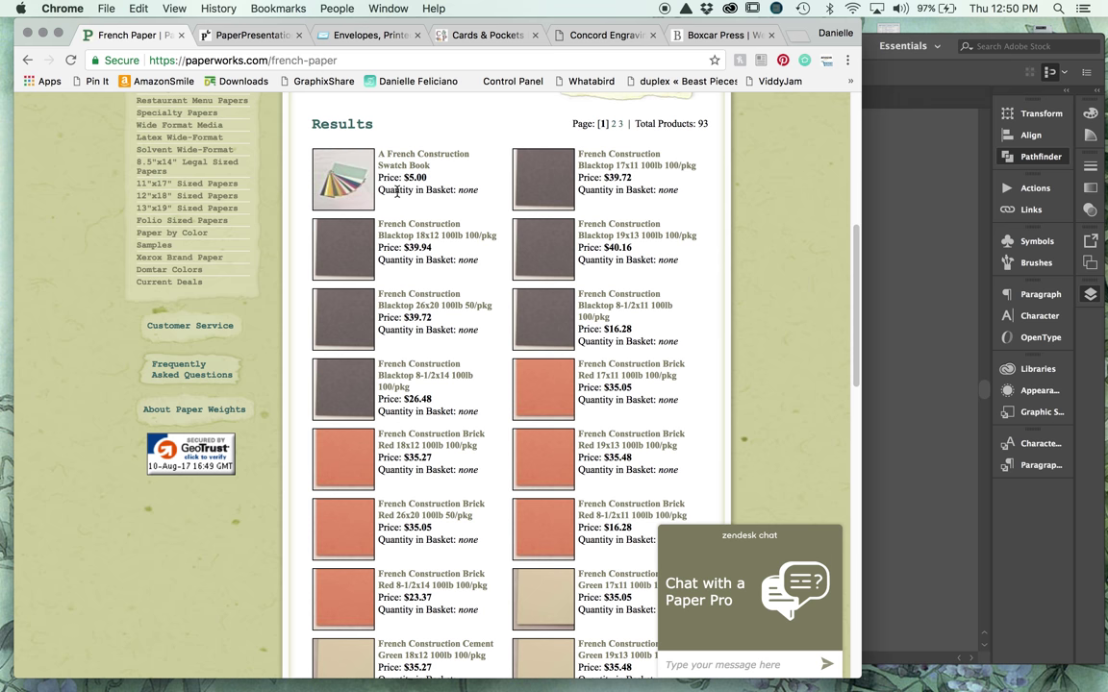
scroll(511, 412, down, 20)
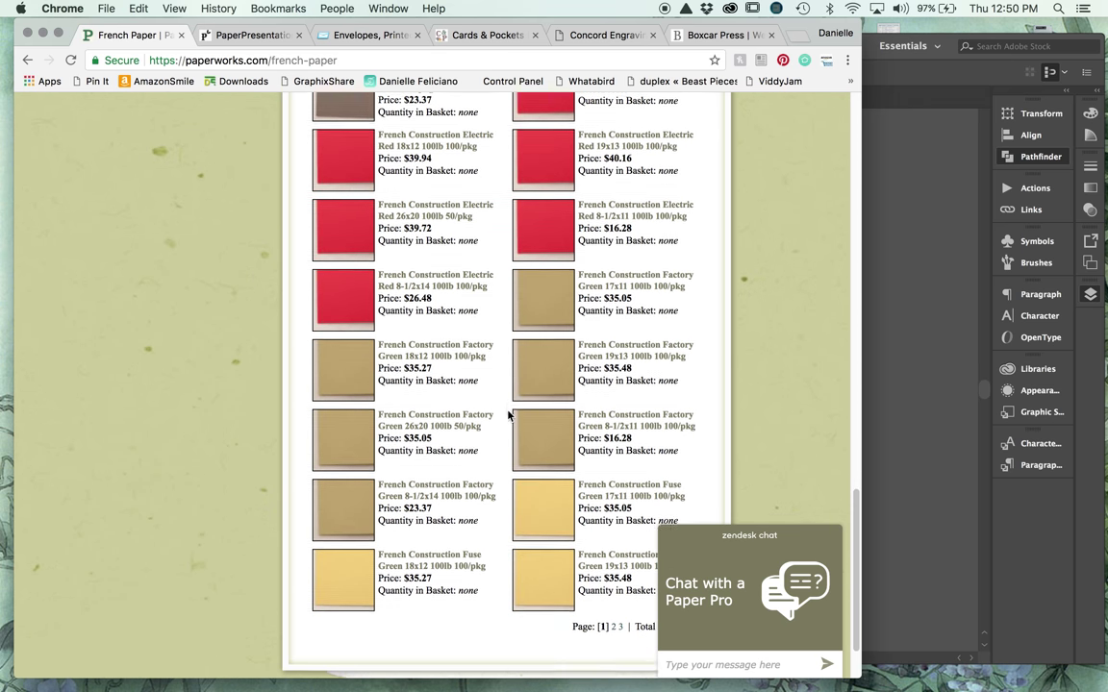
scroll(509, 415, down, 2)
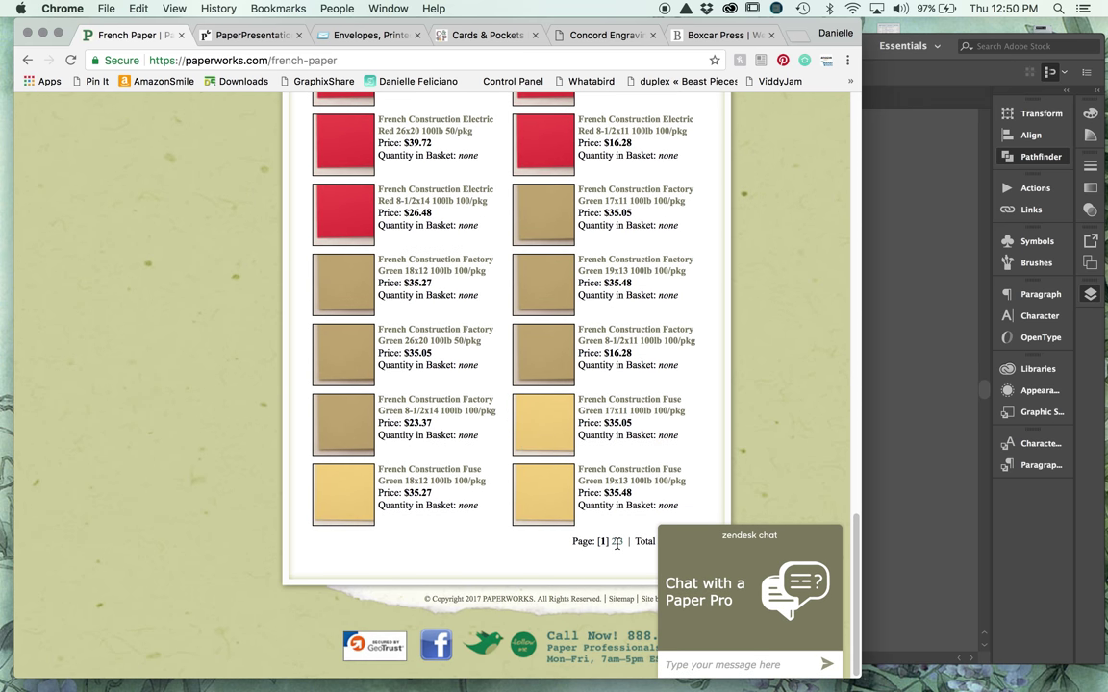
Go to page 2 of the French Paper results and review the colors and sheet sizes
click(616, 544)
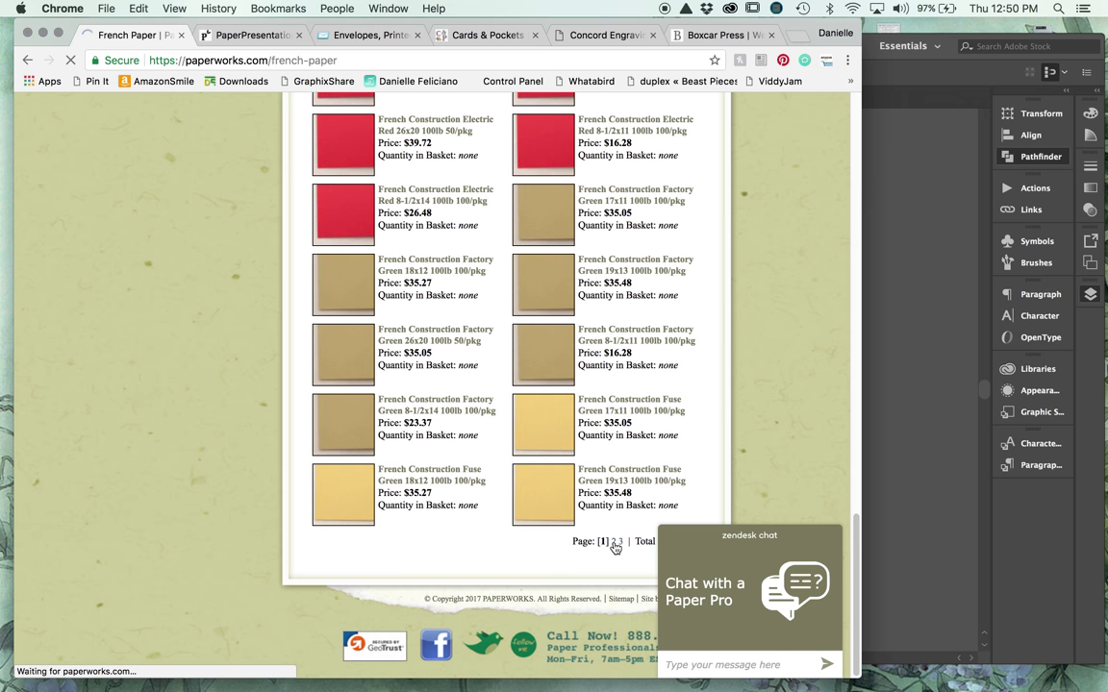
scroll(615, 547, down, 4)
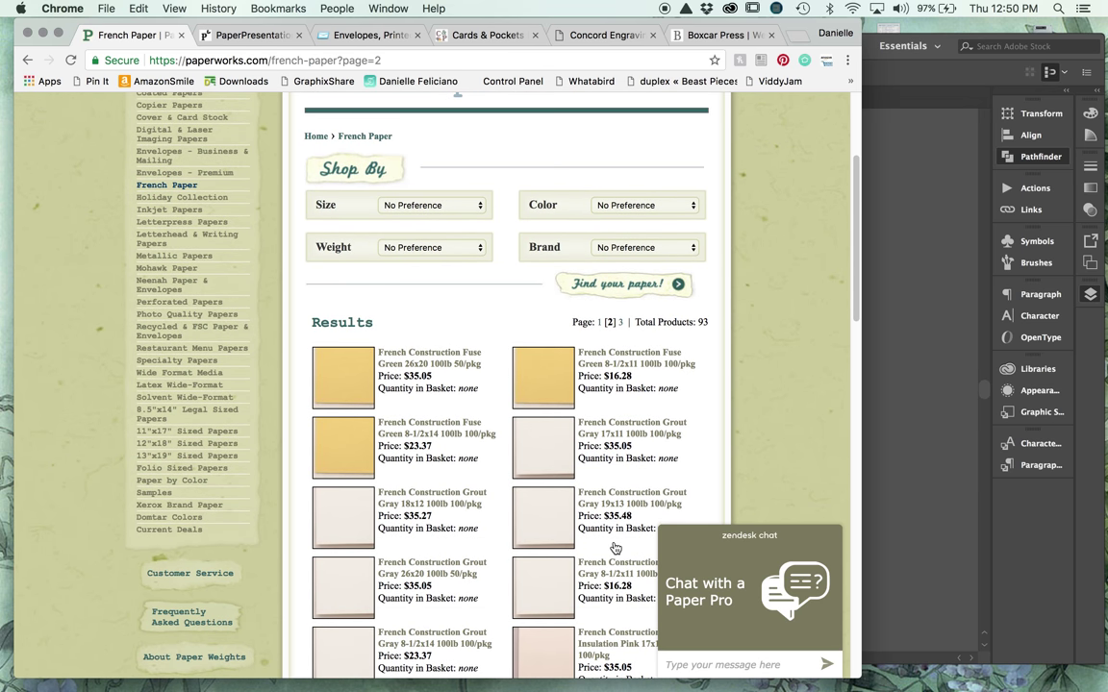
scroll(616, 547, down, 5)
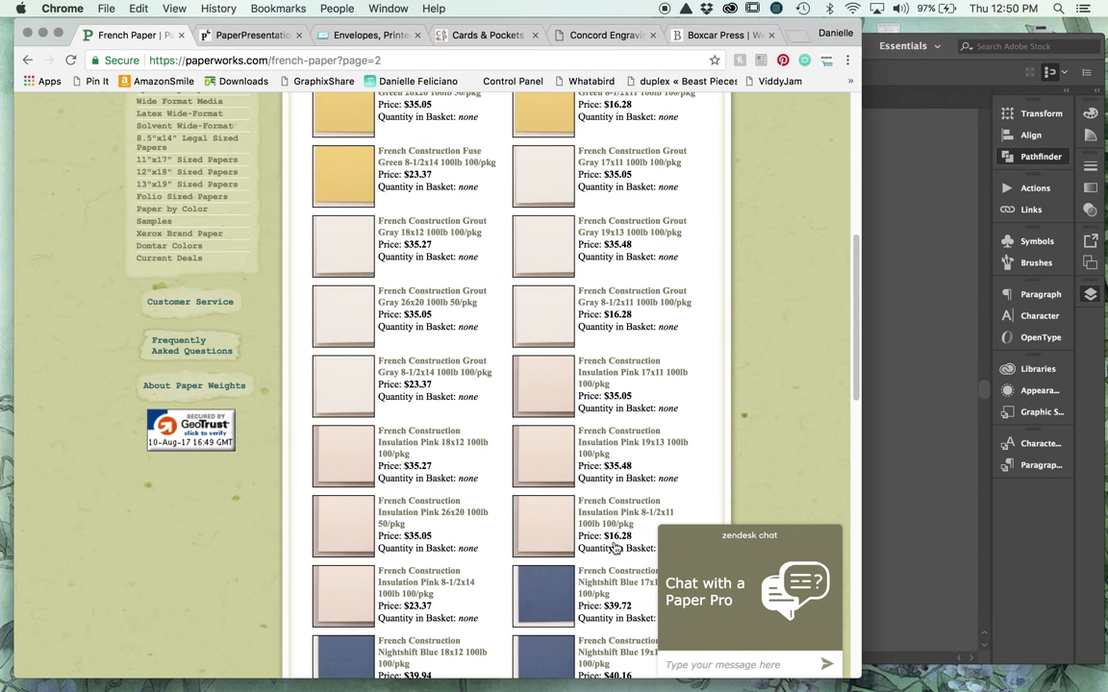
scroll(616, 547, down, 3)
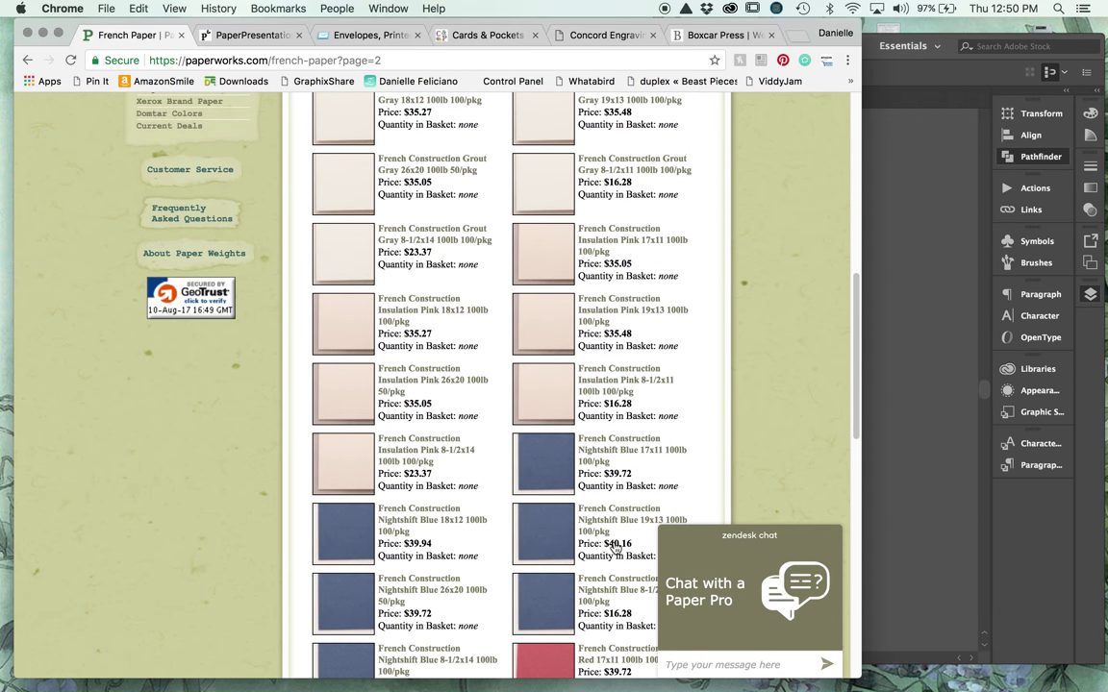
scroll(616, 547, down, 10)
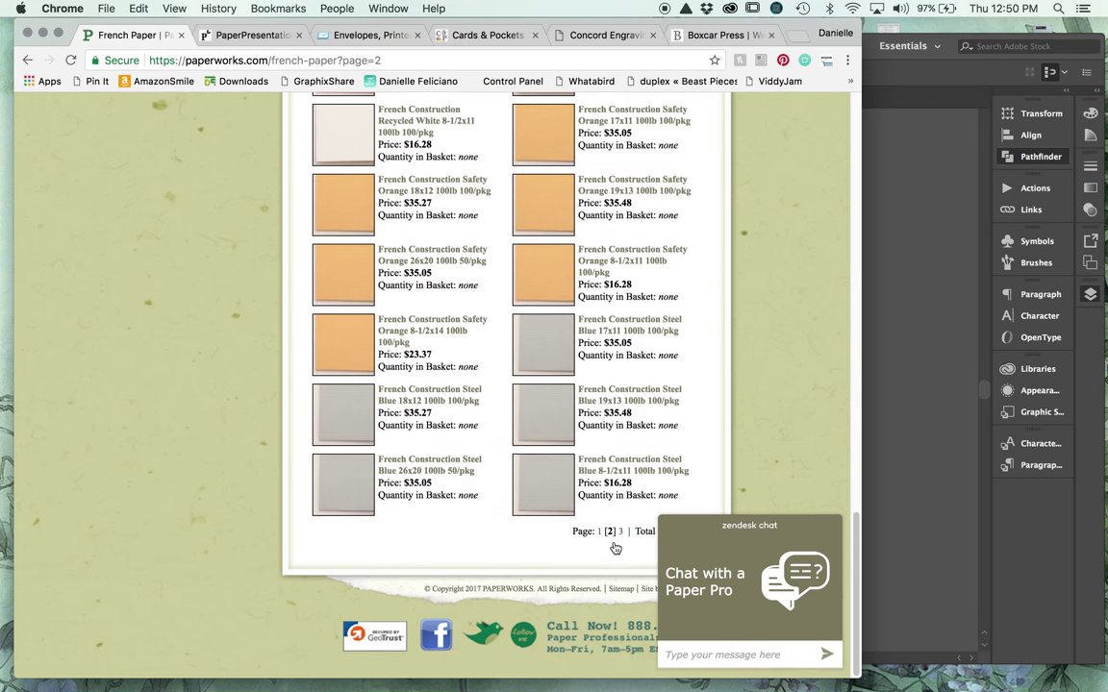
scroll(615, 547, up, 20)
scroll(613, 549, up, 3)
scroll(301, 442, down, 1)
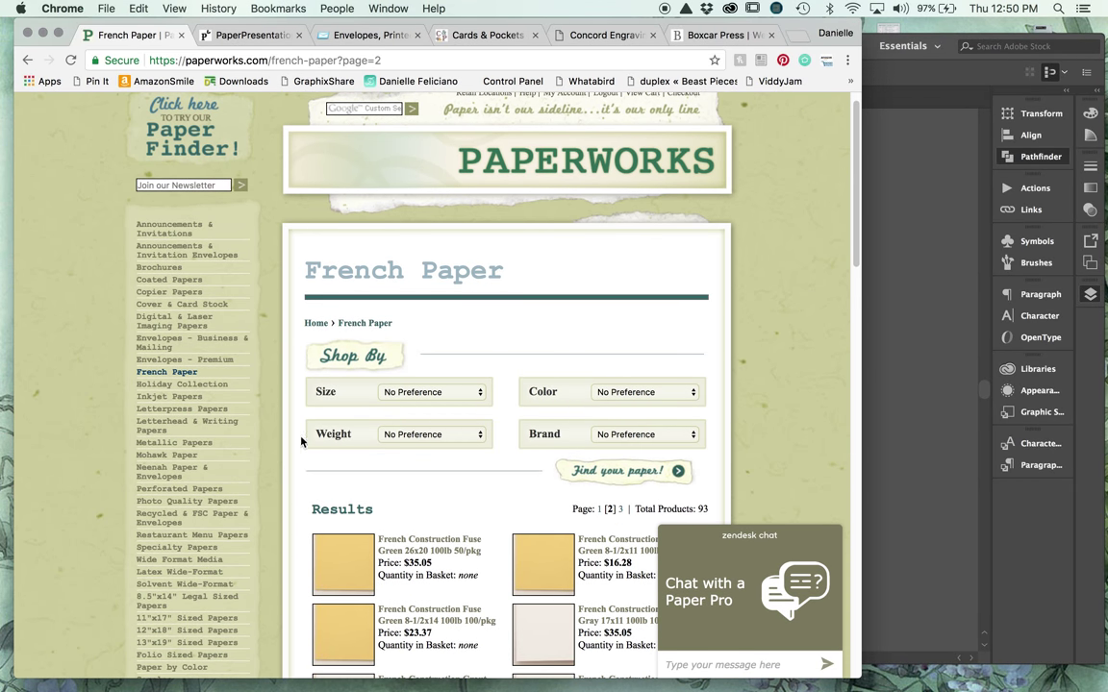
Return to the Letterpress Papers category, open the Savoy line and examine its papers, weights, sheet sizes and envelopes
click(223, 409)
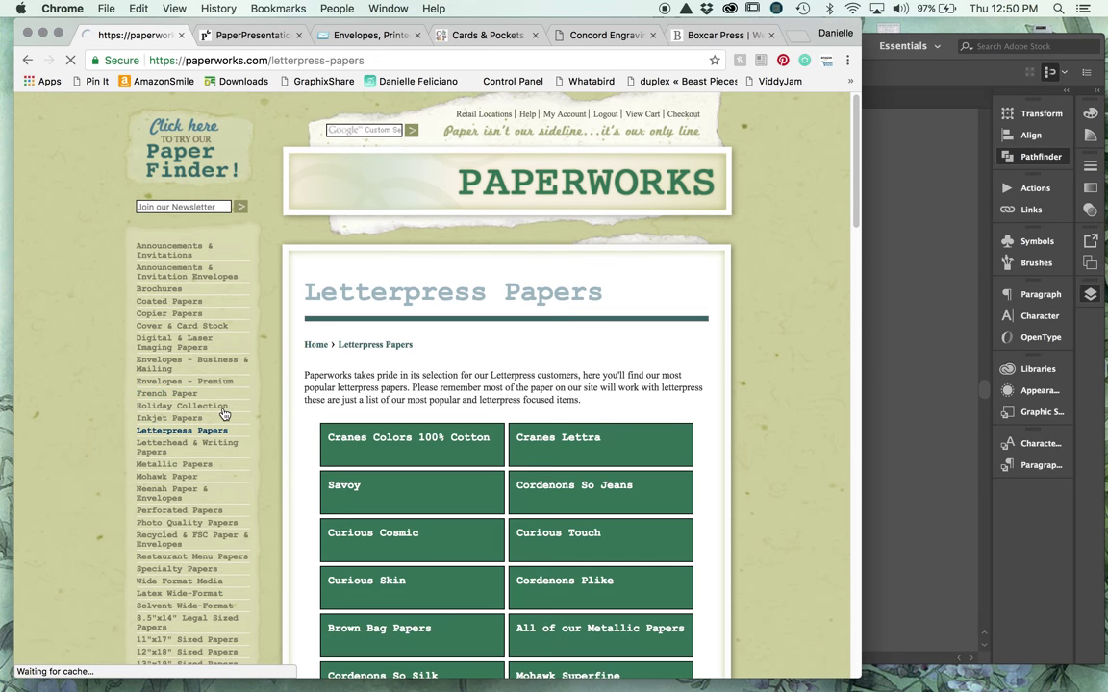
click(351, 487)
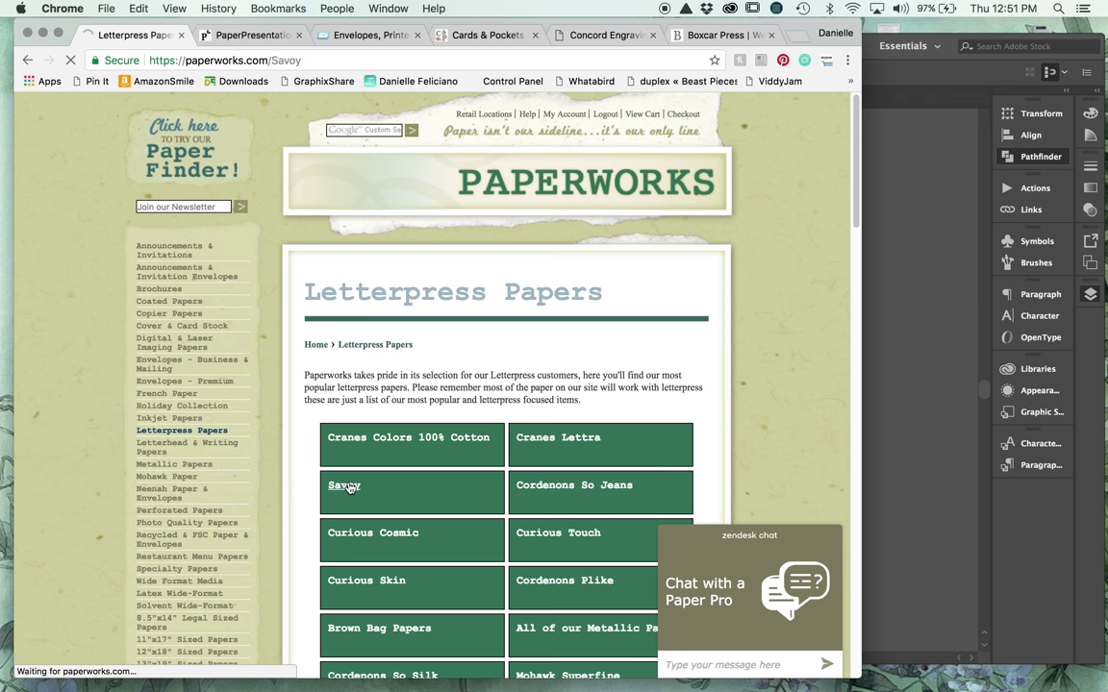
scroll(346, 487, down, 2)
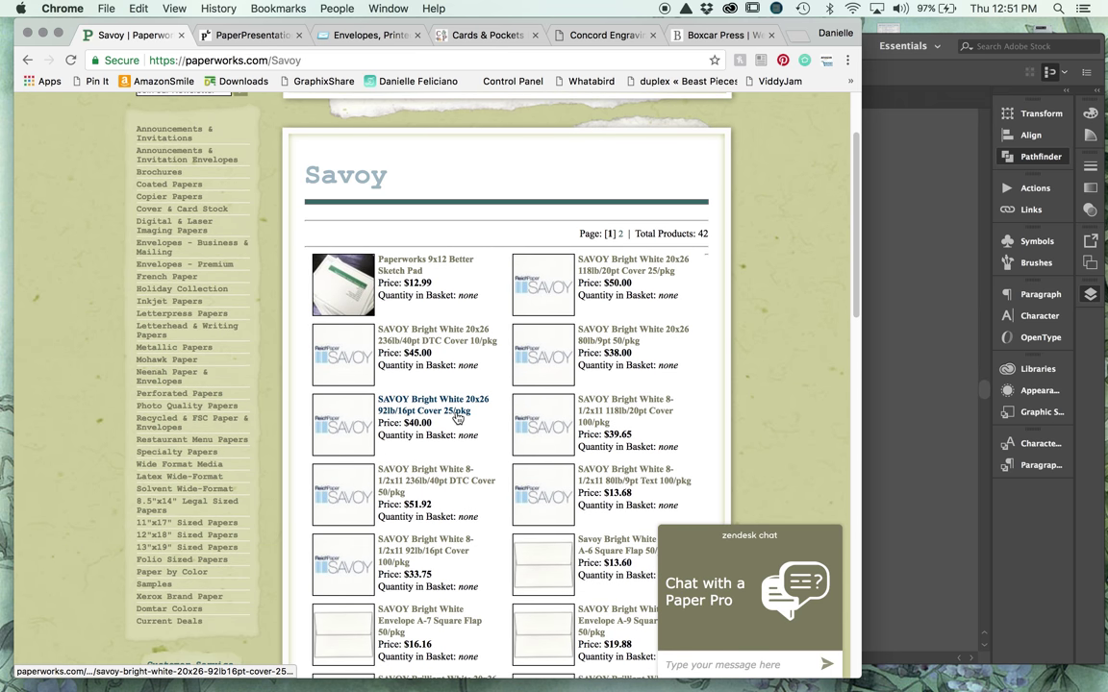
scroll(458, 417, down, 2)
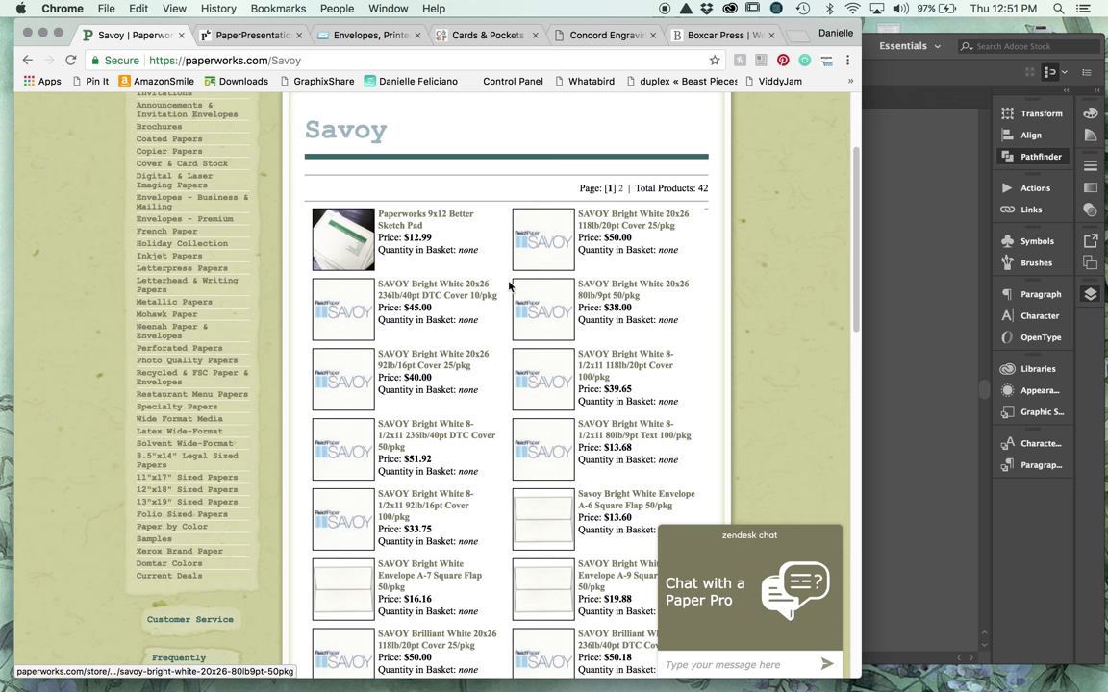
scroll(495, 495, down, 7)
scroll(496, 496, down, 3)
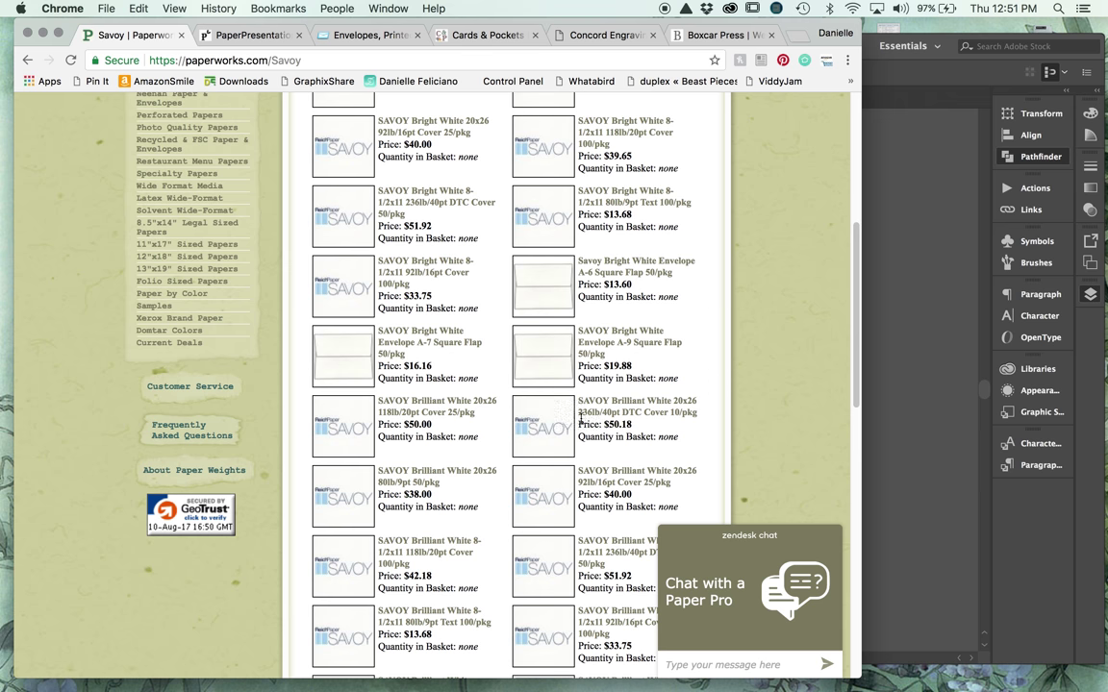
scroll(586, 423, down, 4)
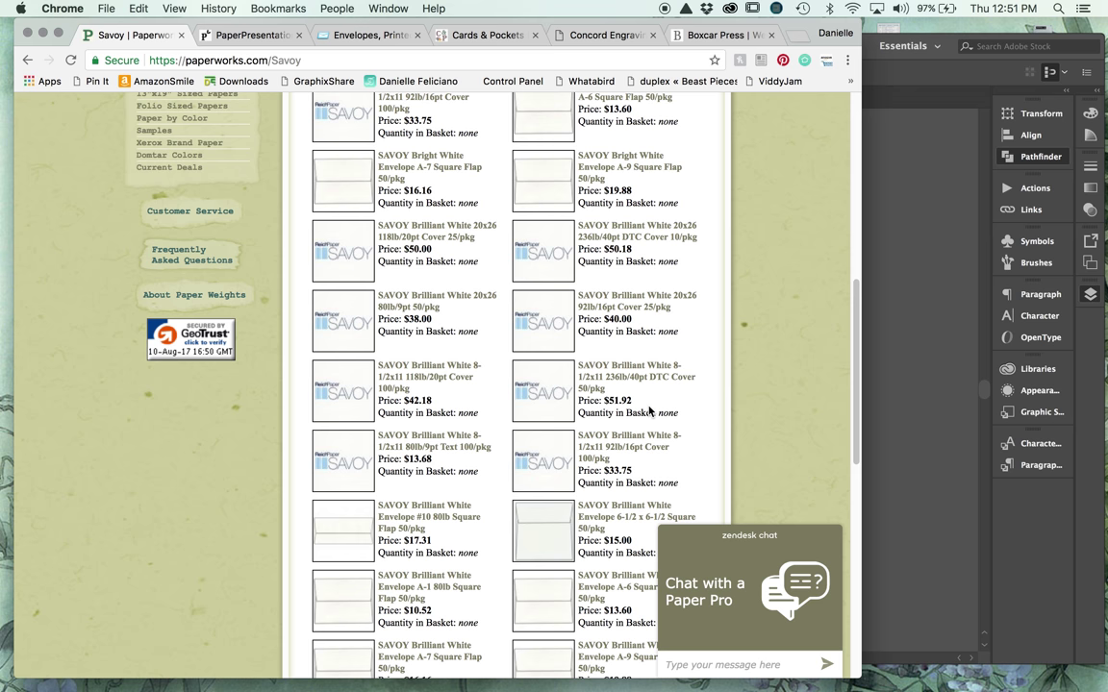
scroll(649, 412, down, 3)
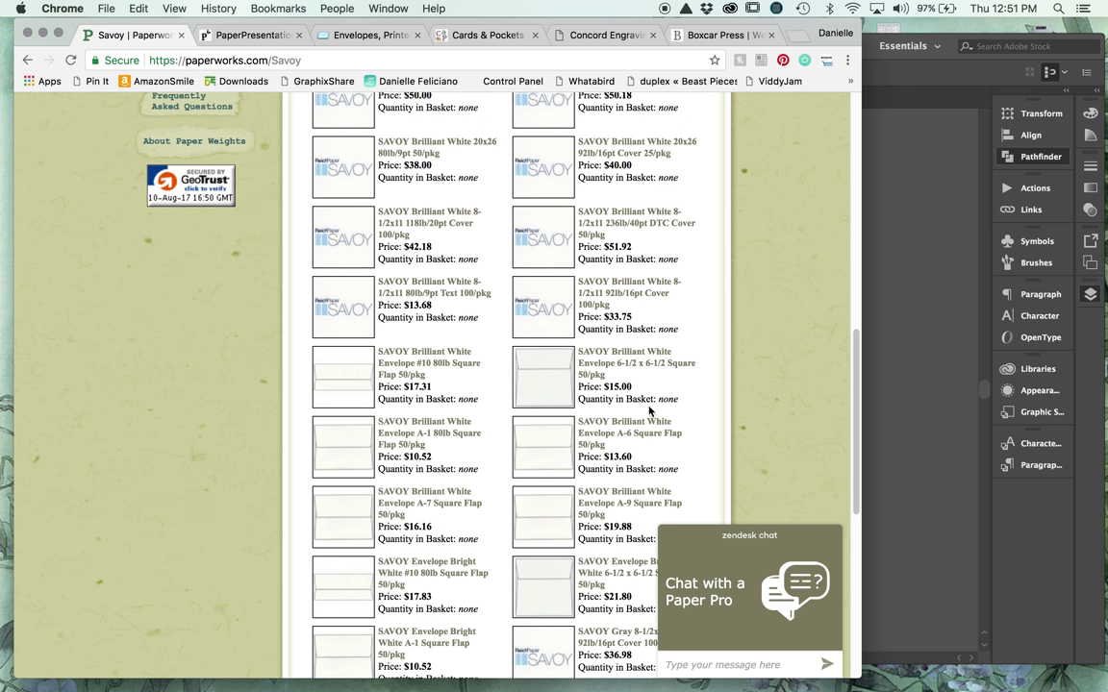
scroll(649, 411, down, 5)
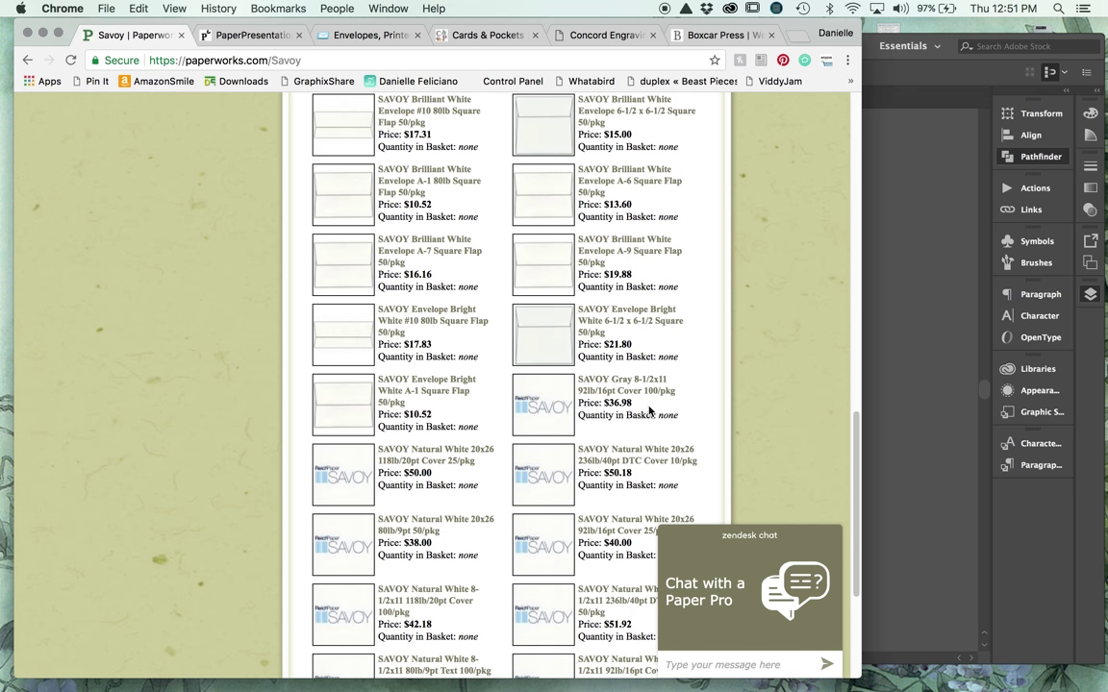
scroll(604, 286, down, 3)
scroll(539, 443, up, 8)
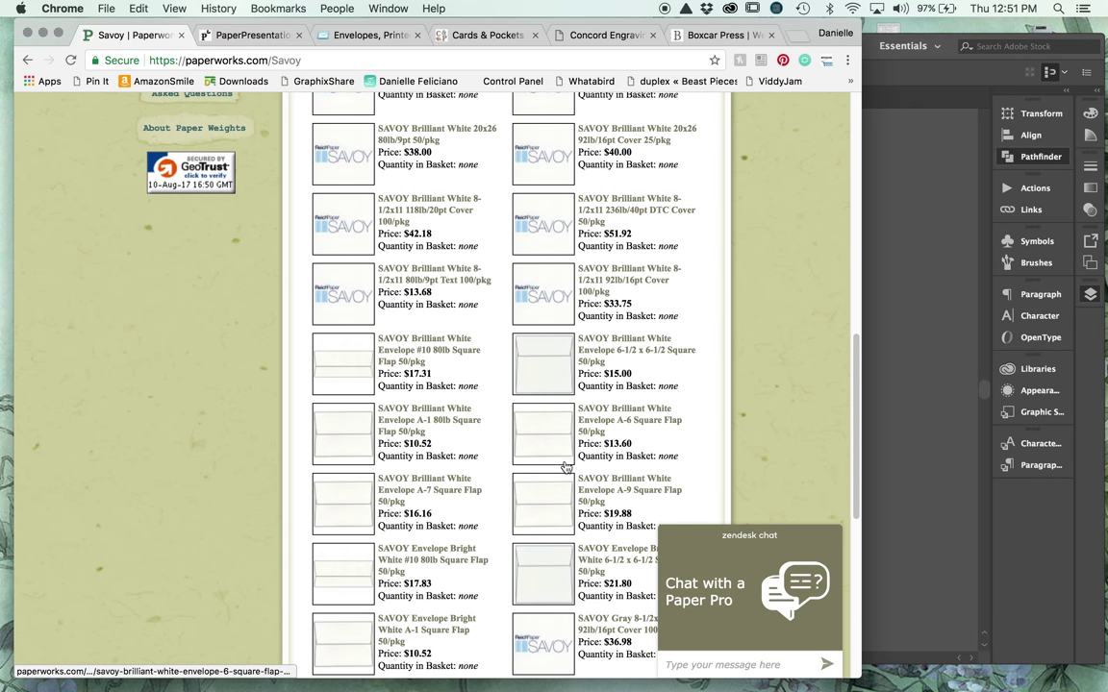
scroll(567, 435, up, 10)
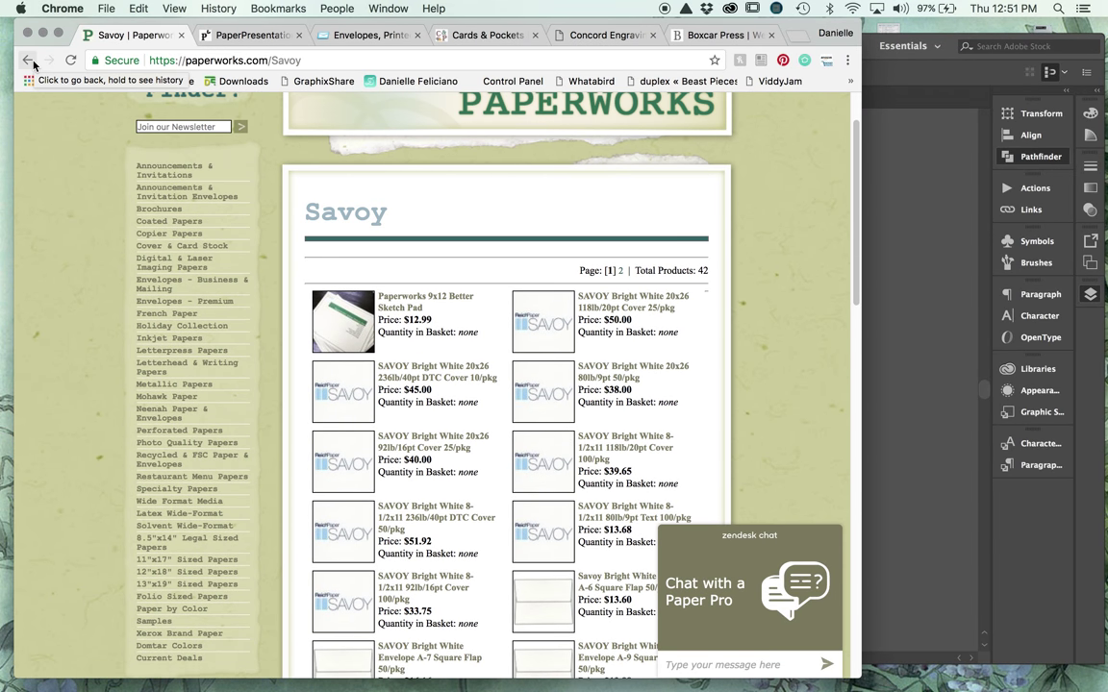
Switch to the PaperPresentation site and display its envelope categories
click(253, 37)
mouse_move(321, 245)
mouse_move(320, 424)
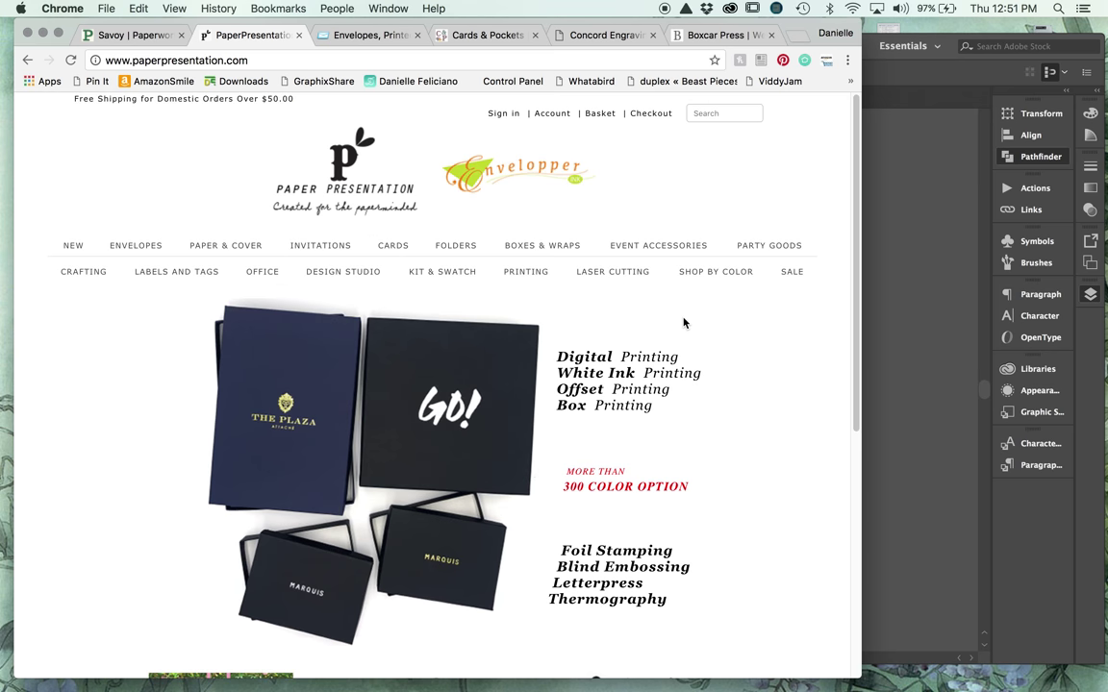
scroll(543, 274, down, 1)
mouse_move(151, 219)
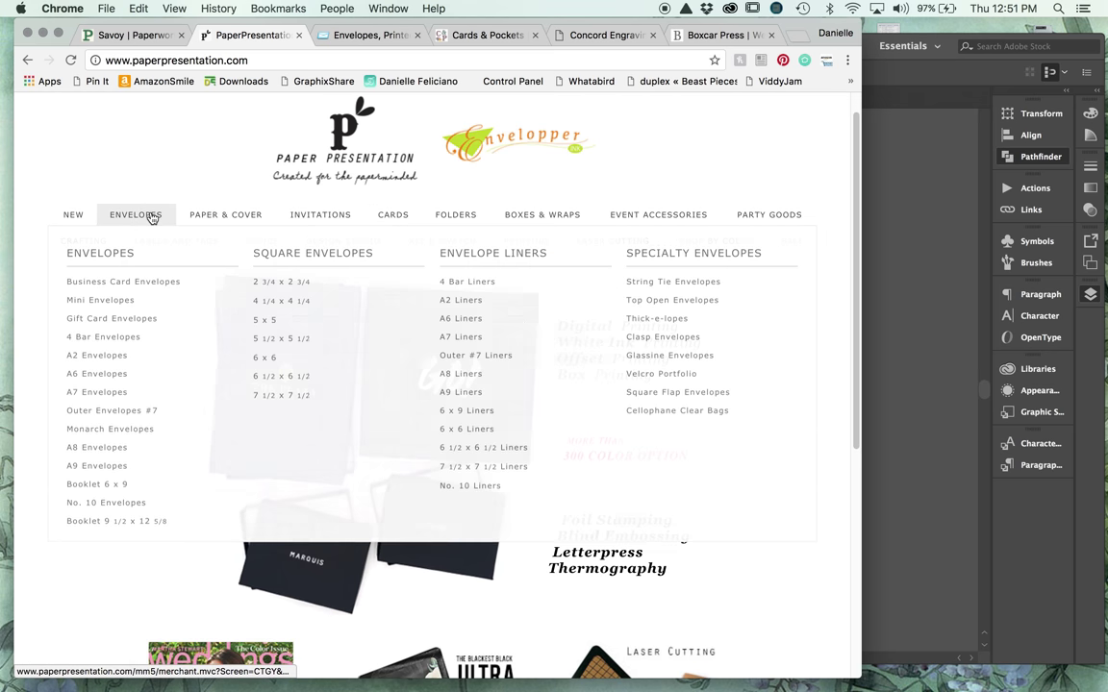
Open the Envelopes and Liners category and look through its rectangular, square, liner, string-tie, top-open and miscellaneous styles
click(154, 218)
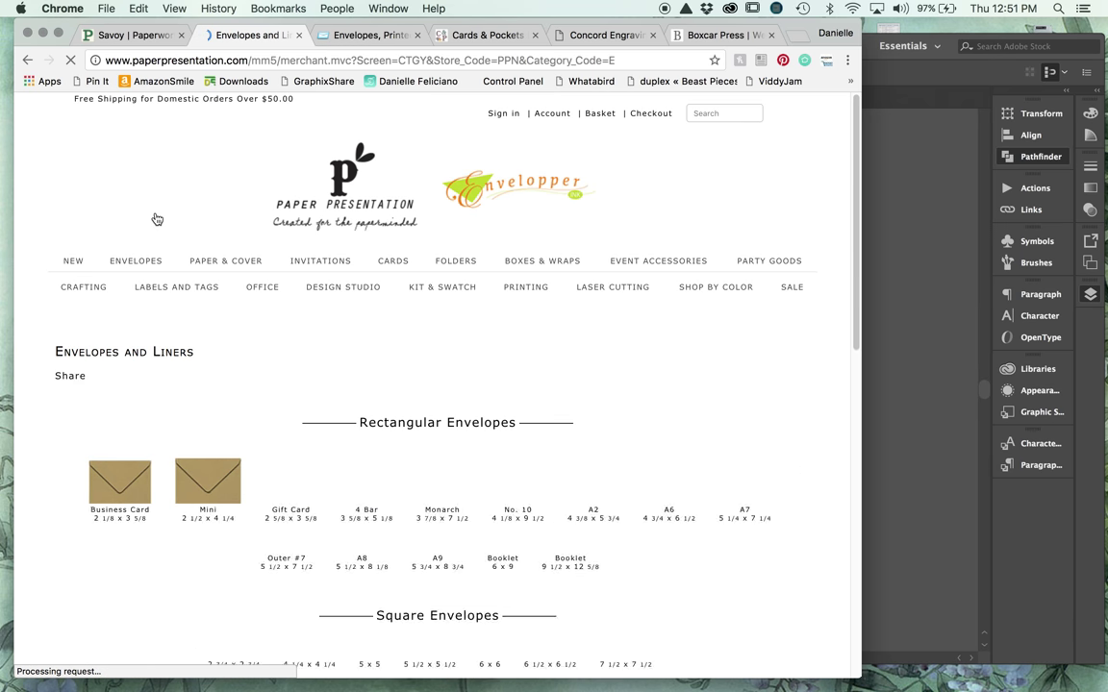
scroll(478, 383, down, 6)
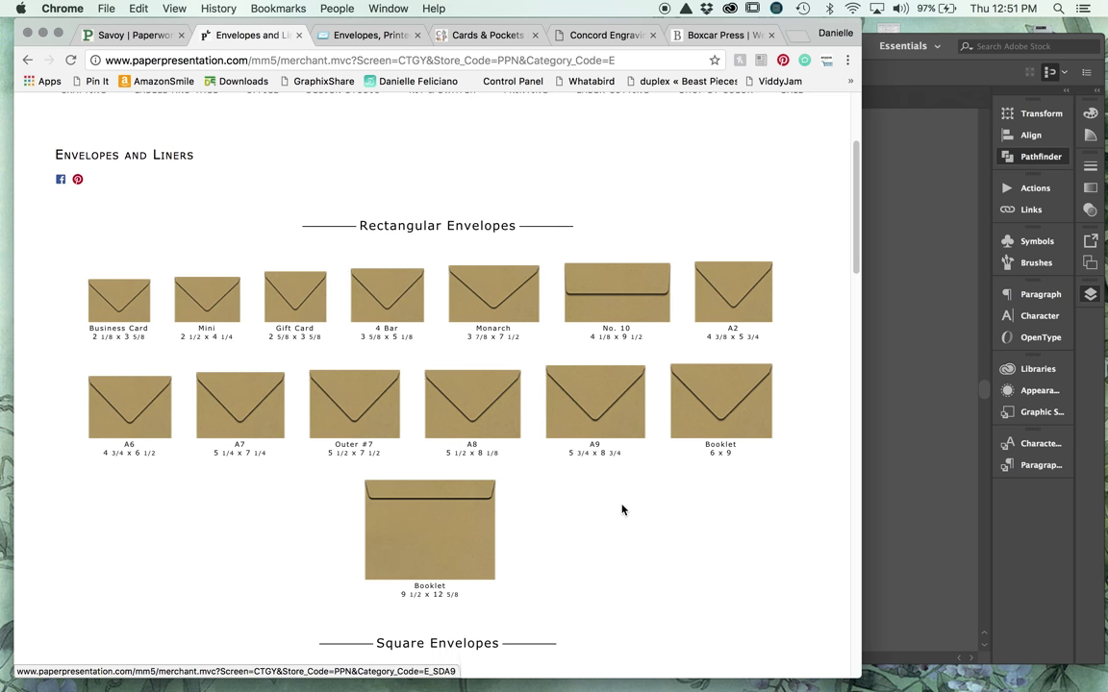
scroll(622, 509, down, 8)
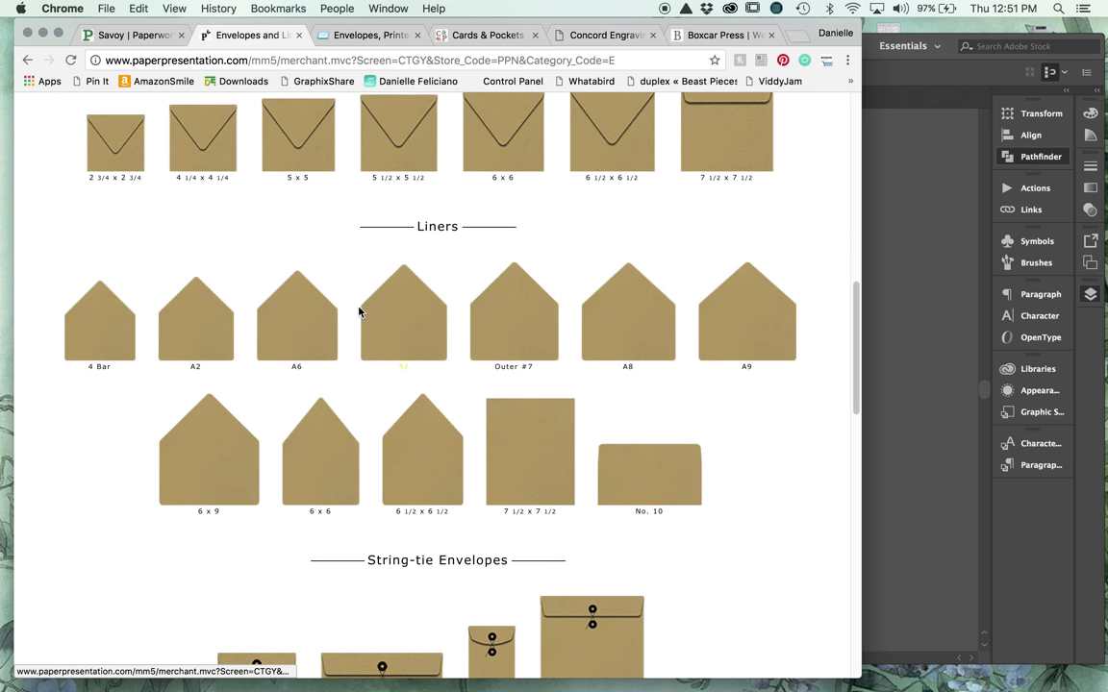
scroll(452, 217, down, 11)
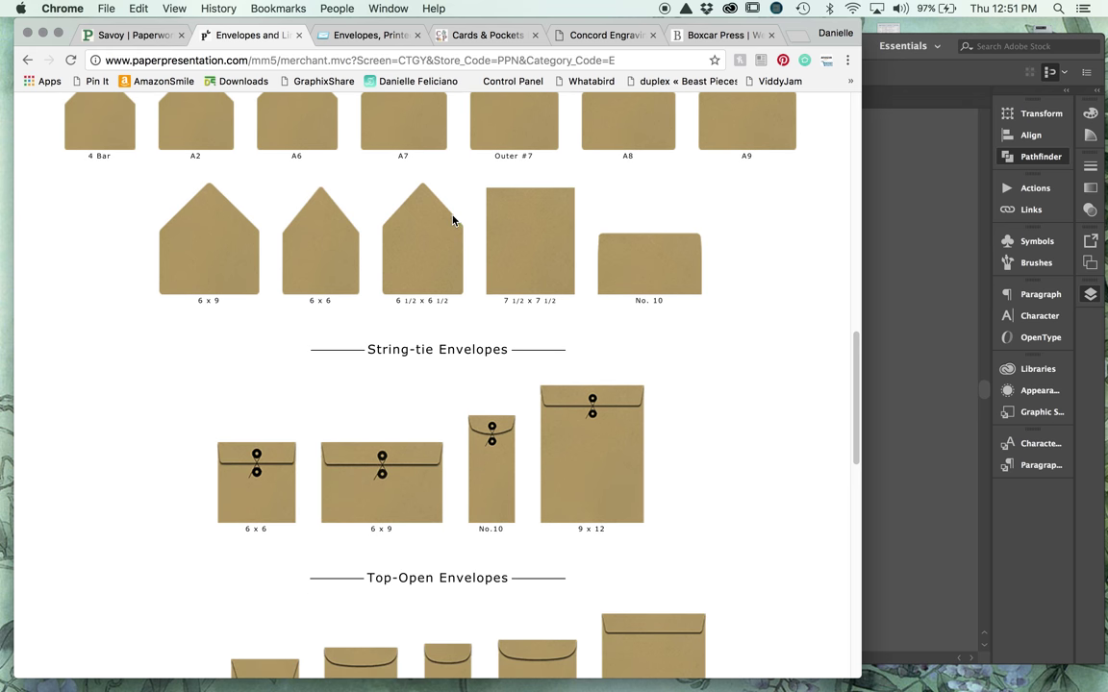
scroll(543, 400, down, 10)
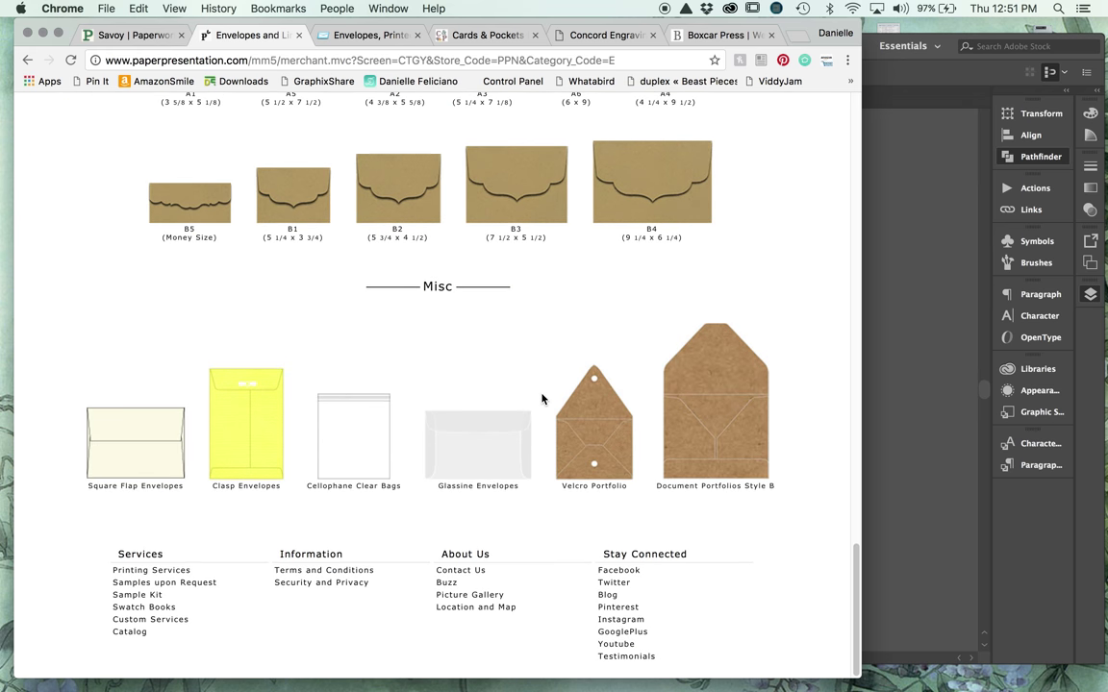
Open the 4 Bar envelopes and review the colors in the Lettra, Matte, Classic Crest, Classic Linen, Dutch Felt, Arturo and Metallic lines
scroll(542, 397, up, 20)
click(367, 448)
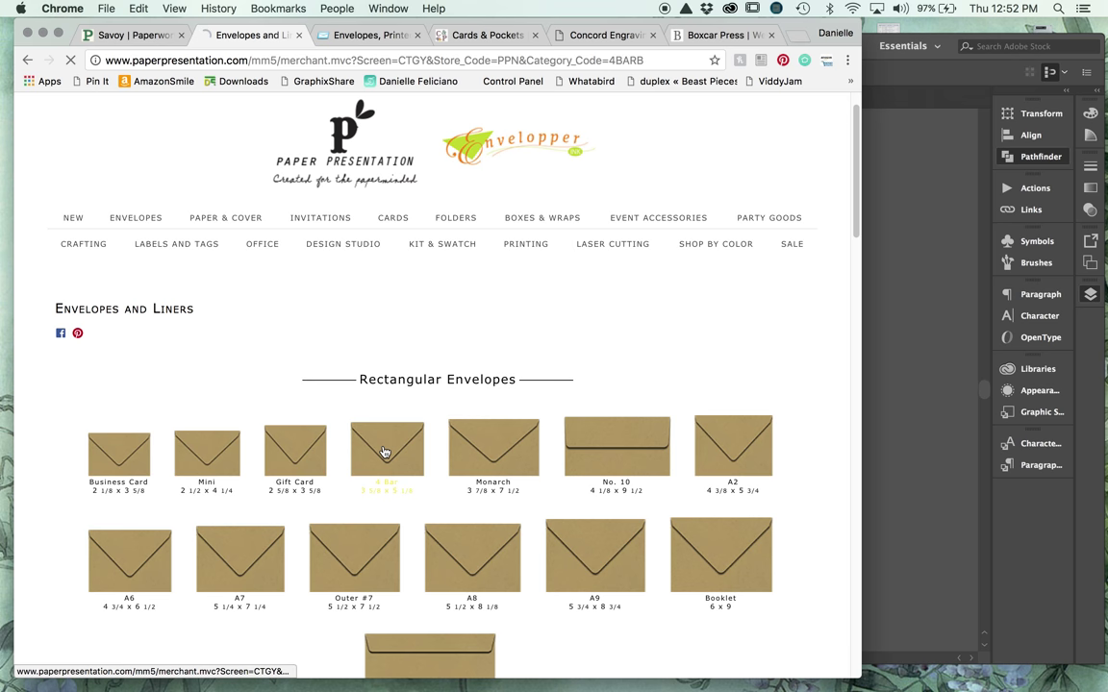
scroll(608, 475, down, 4)
scroll(607, 475, up, 2)
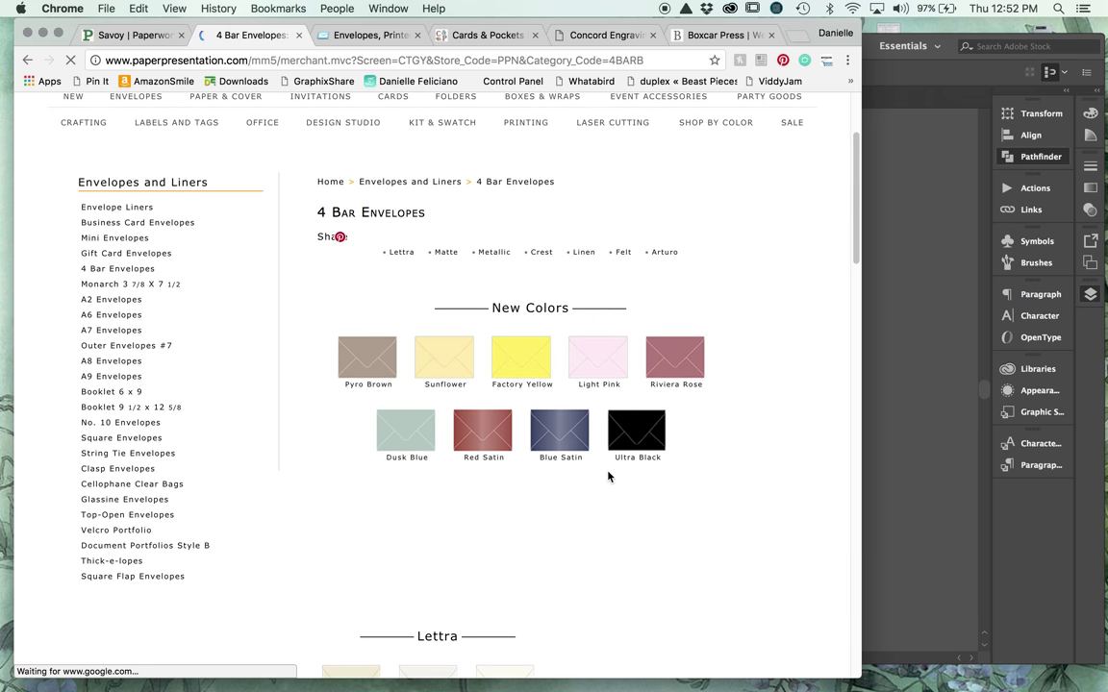
scroll(551, 459, down, 5)
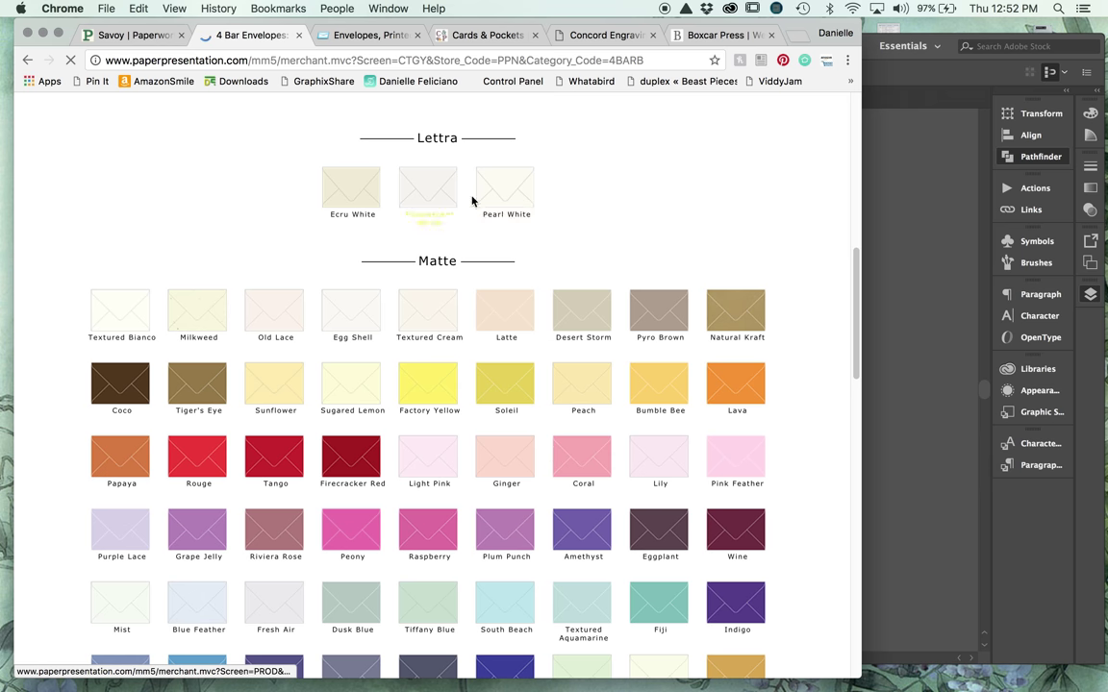
scroll(547, 247, down, 6)
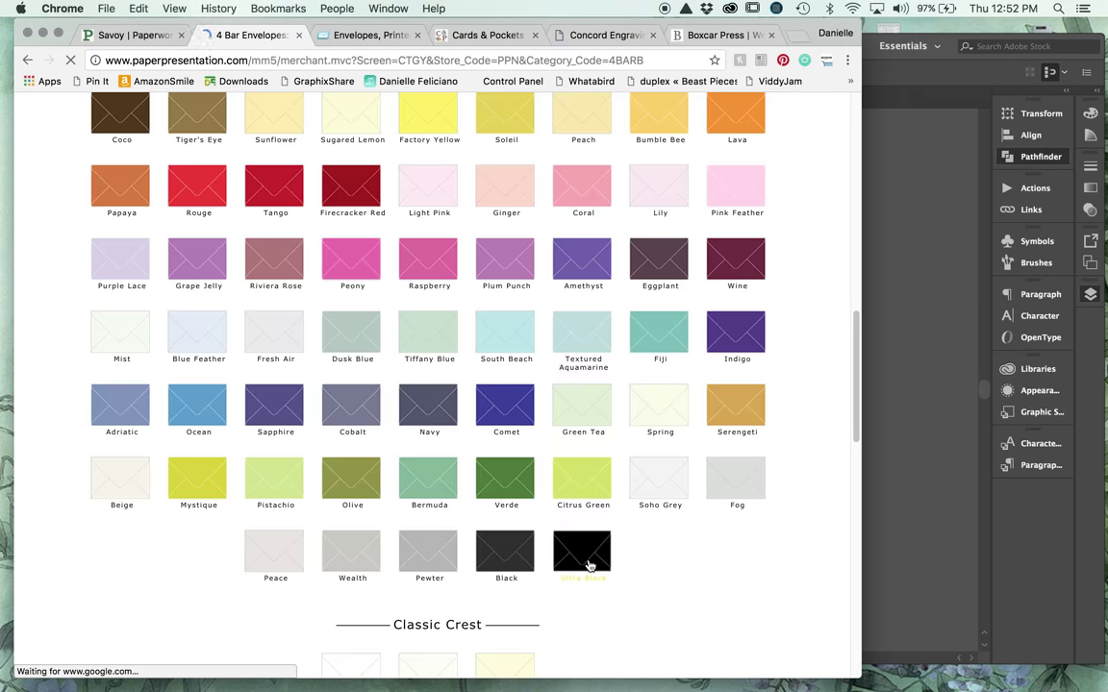
scroll(589, 563, down, 5)
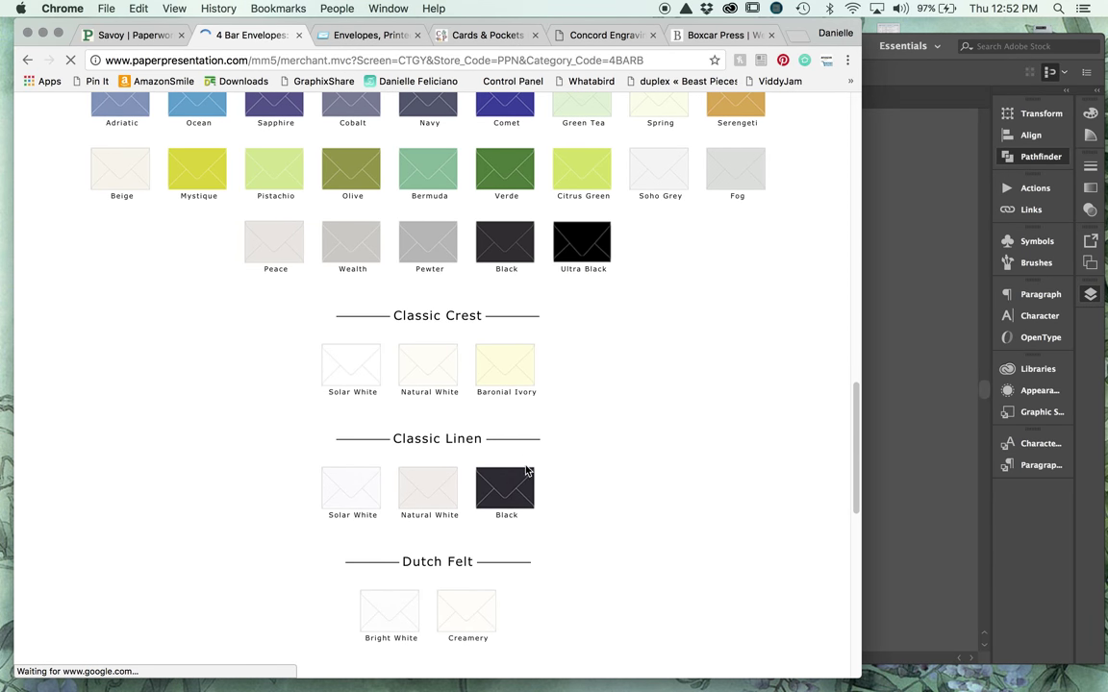
scroll(546, 561, down, 4)
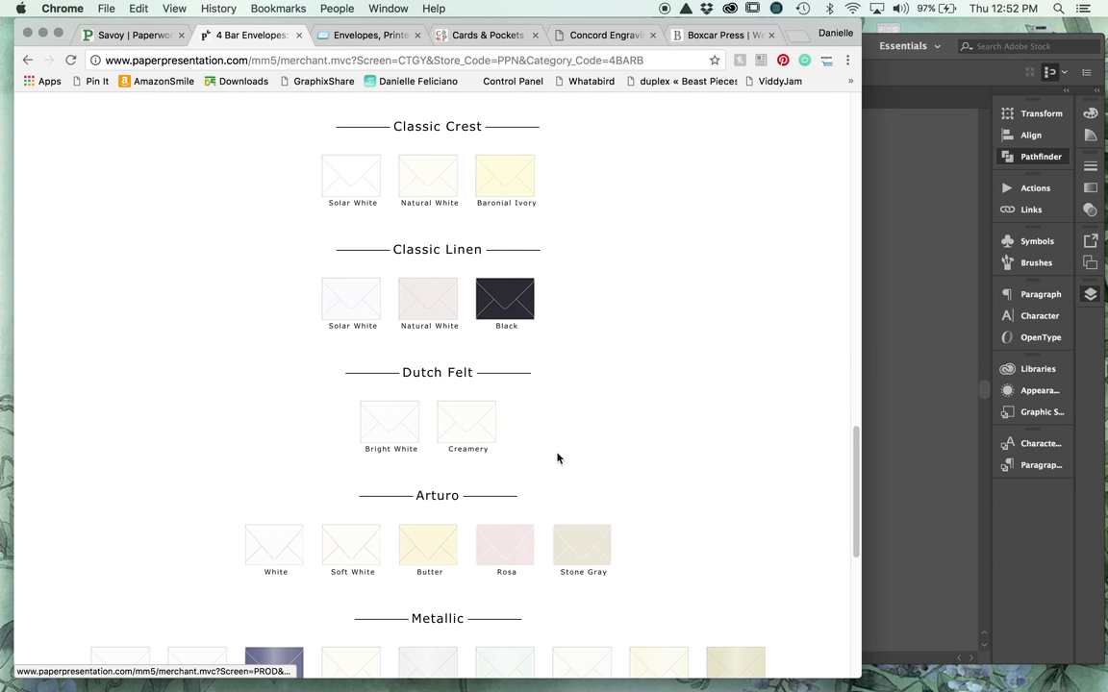
scroll(568, 465, down, 3)
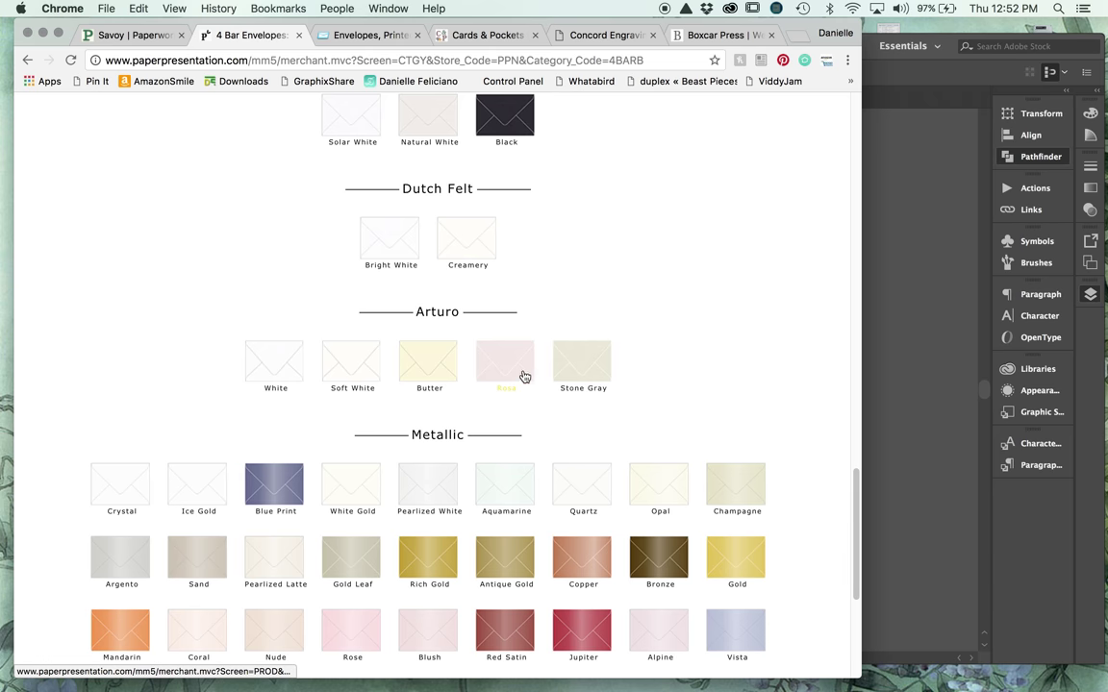
scroll(596, 356, down, 5)
scroll(691, 329, down, 3)
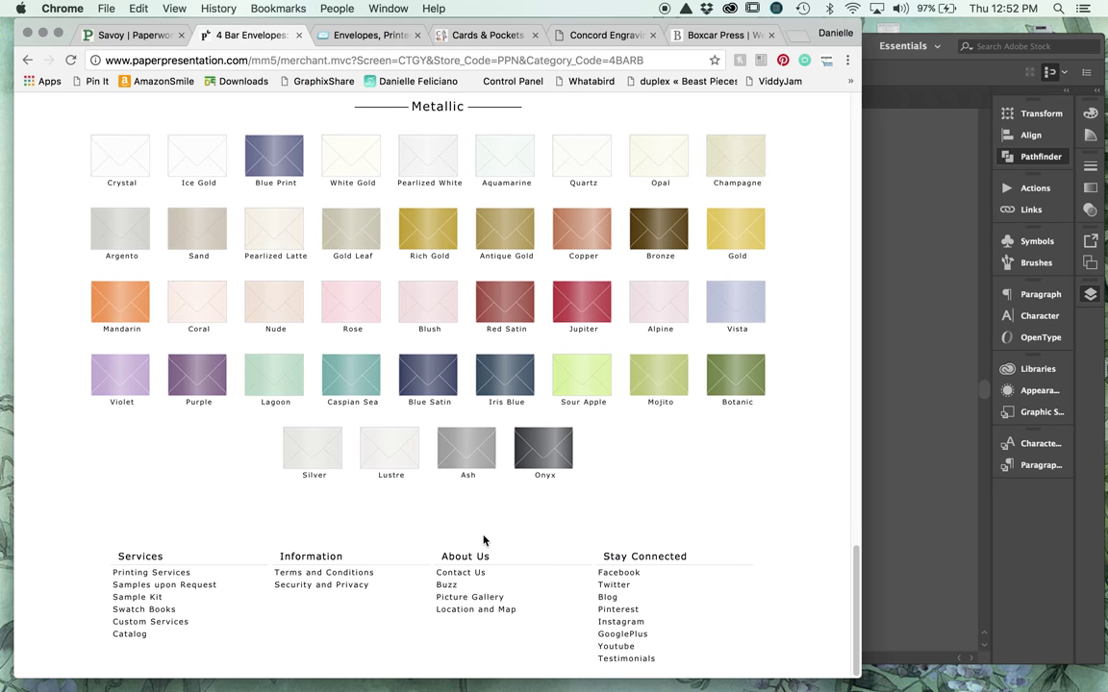
Open Pocket Invitations Style A and examine the plain and patterned pocket shapes and the sample photos
scroll(485, 609, up, 12)
scroll(484, 543, up, 10)
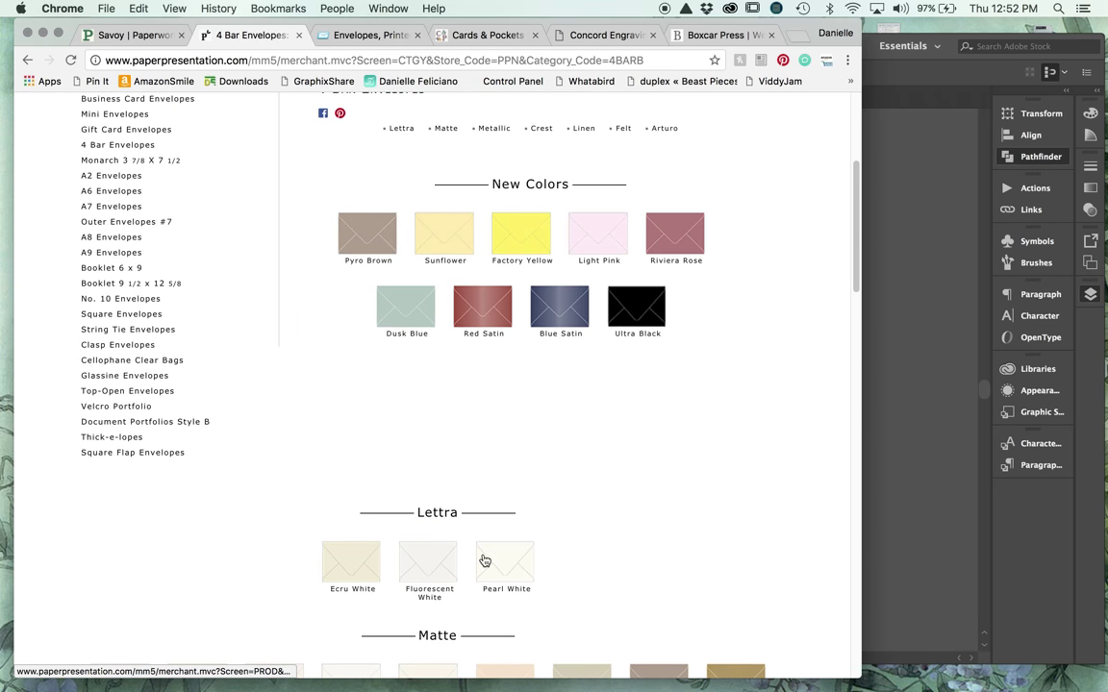
scroll(484, 559, up, 2)
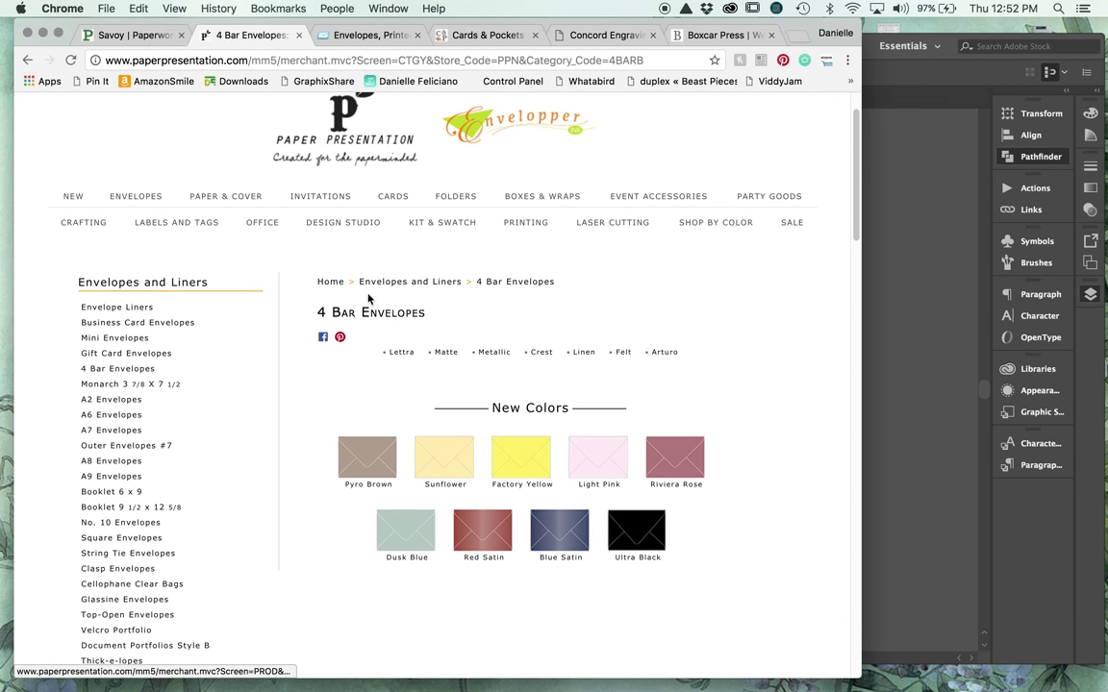
mouse_move(337, 204)
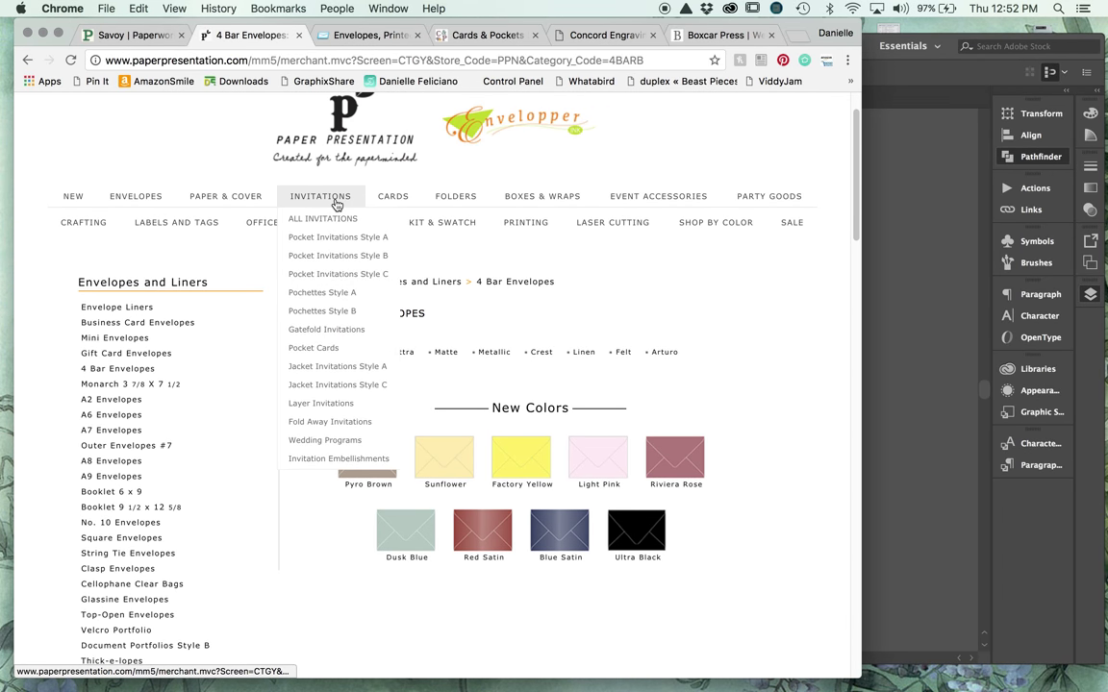
click(358, 246)
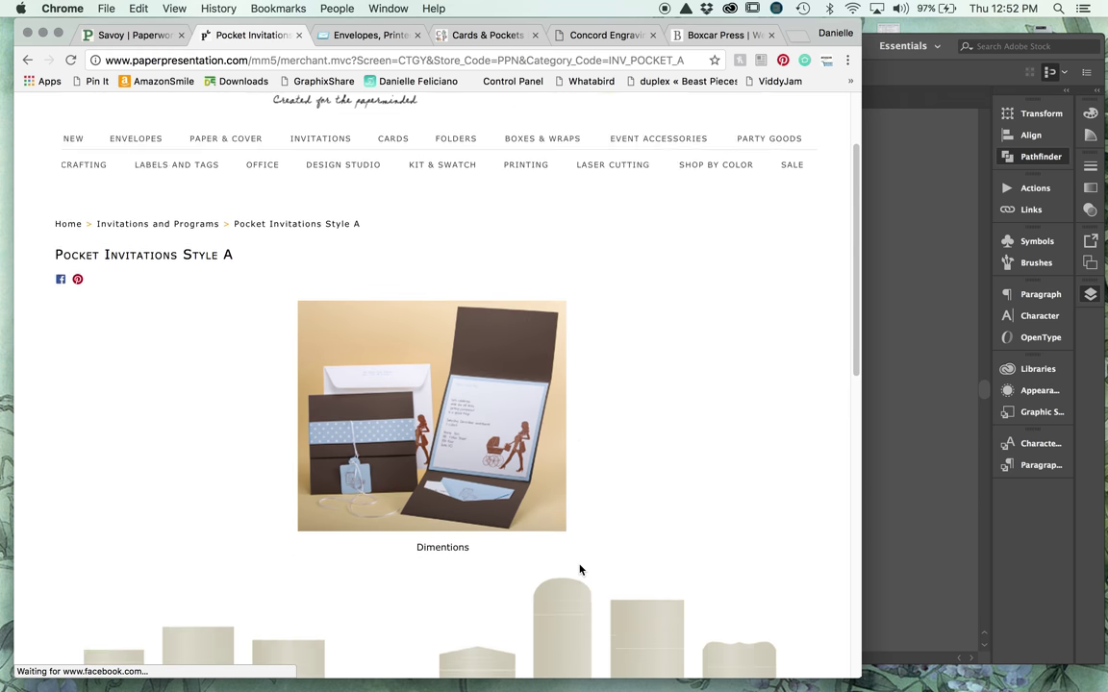
scroll(579, 572, down, 5)
scroll(596, 506, down, 10)
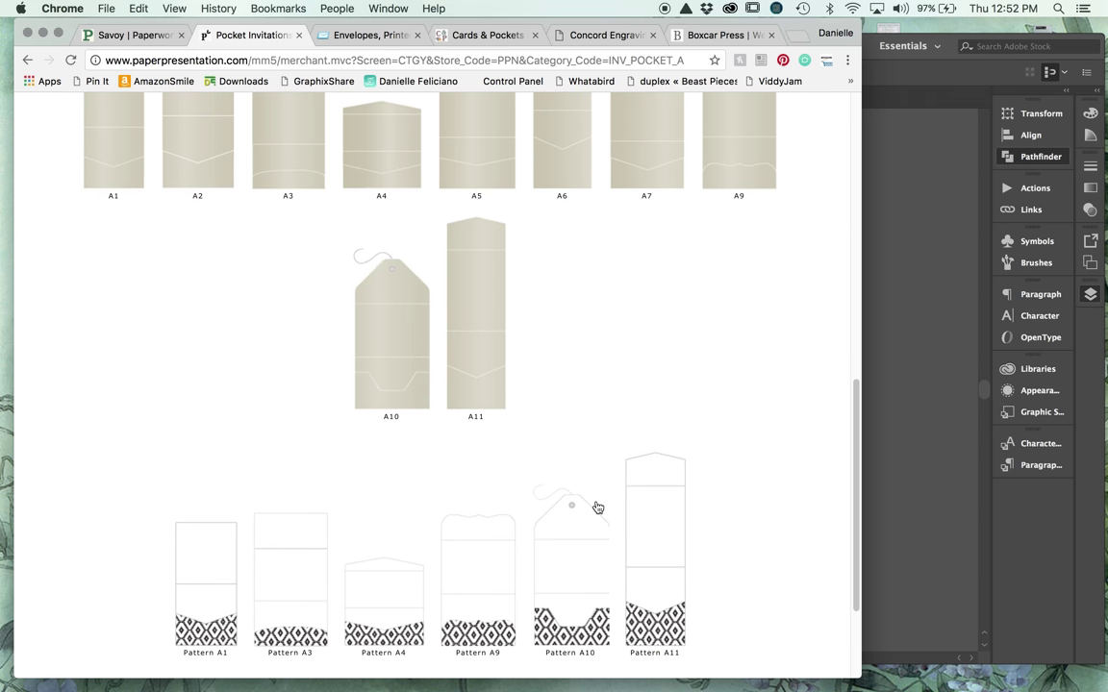
scroll(598, 507, up, 15)
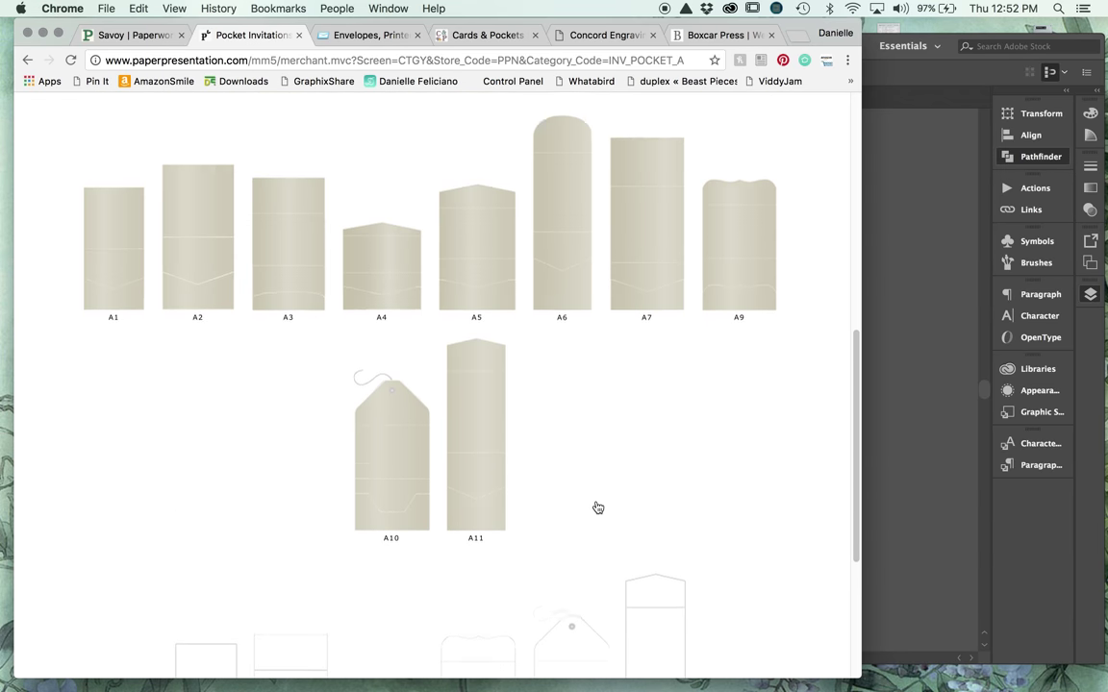
mouse_move(462, 305)
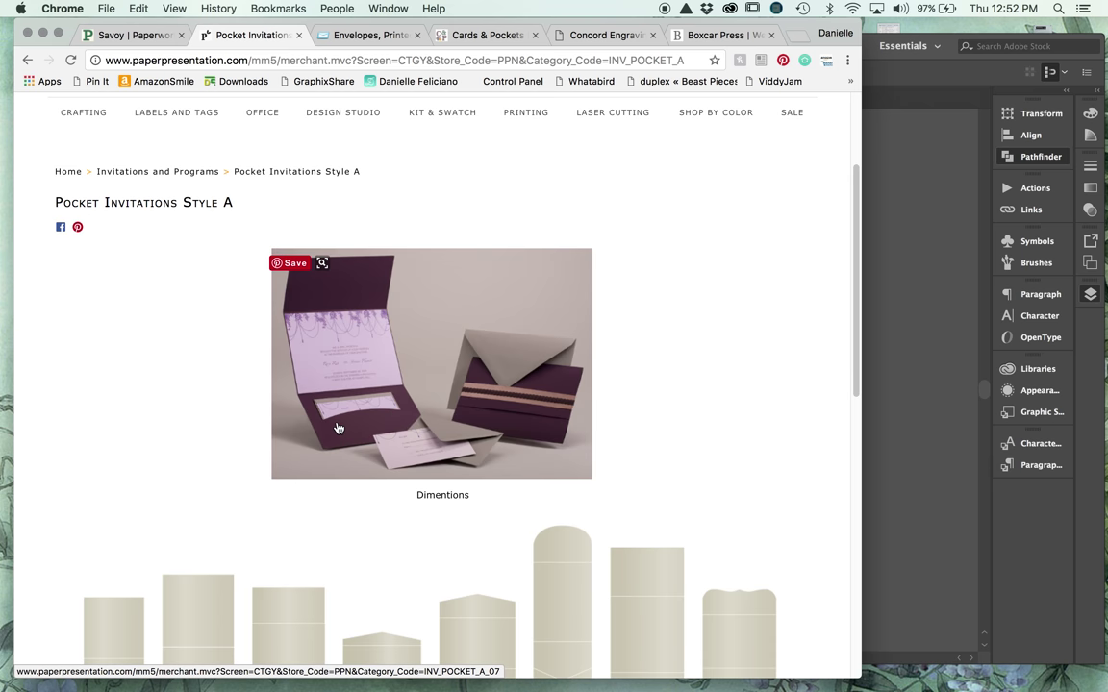
Open Document Portfolios Style A among the folders and examine the sample photo and Matte color choices
scroll(417, 346, up, 4)
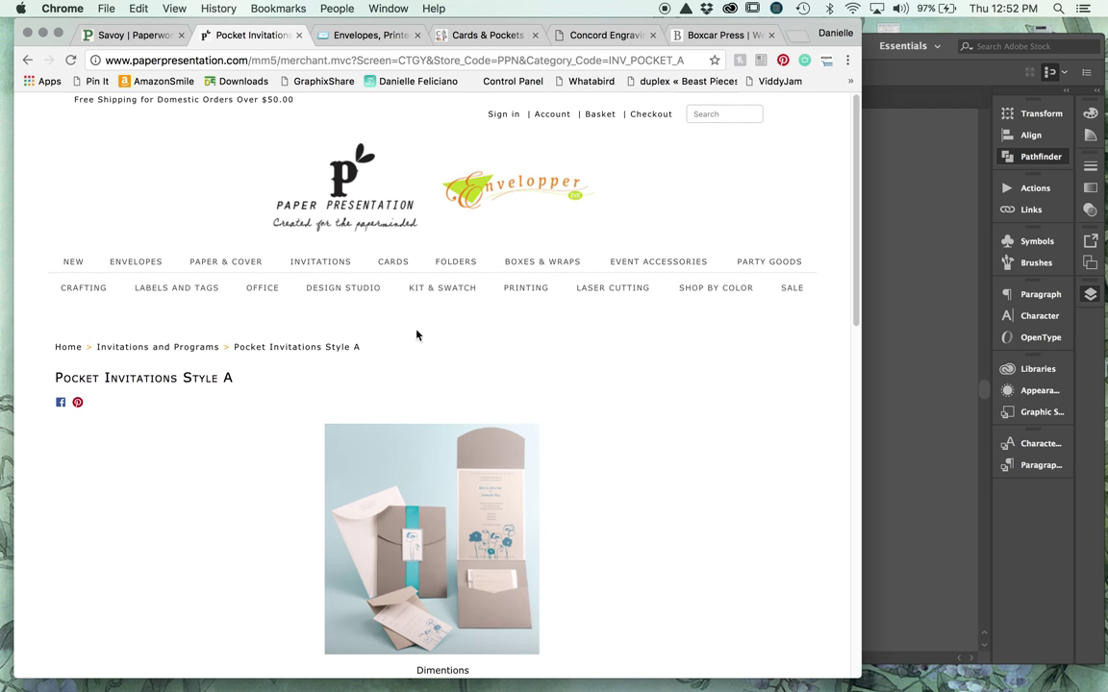
mouse_move(451, 264)
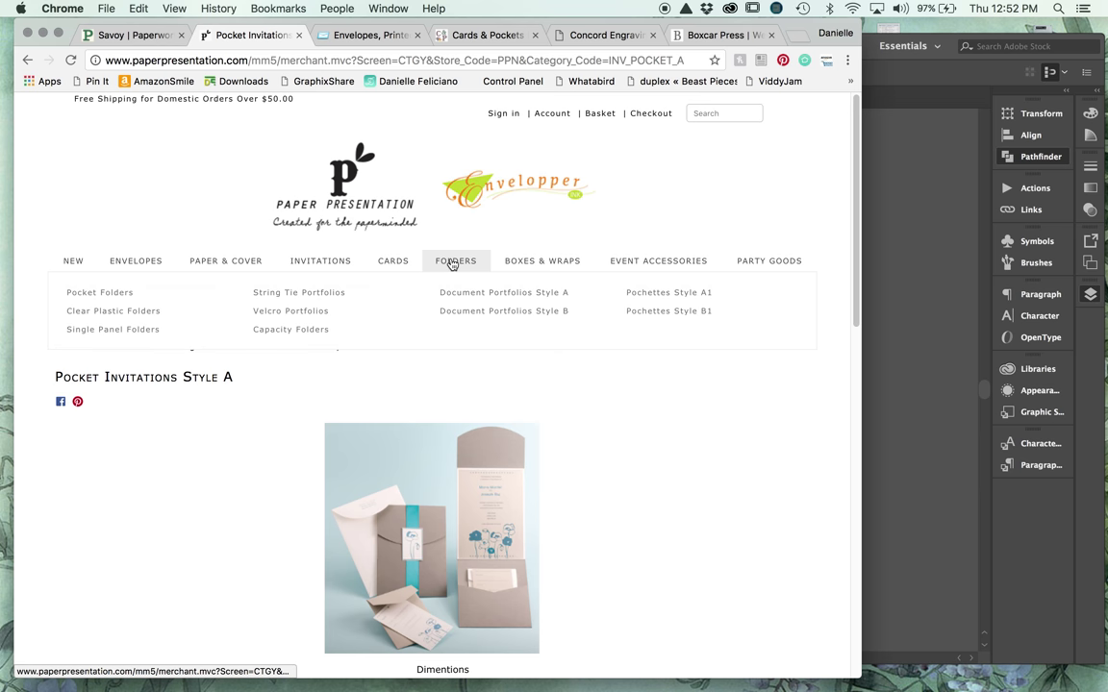
click(489, 301)
scroll(520, 447, down, 5)
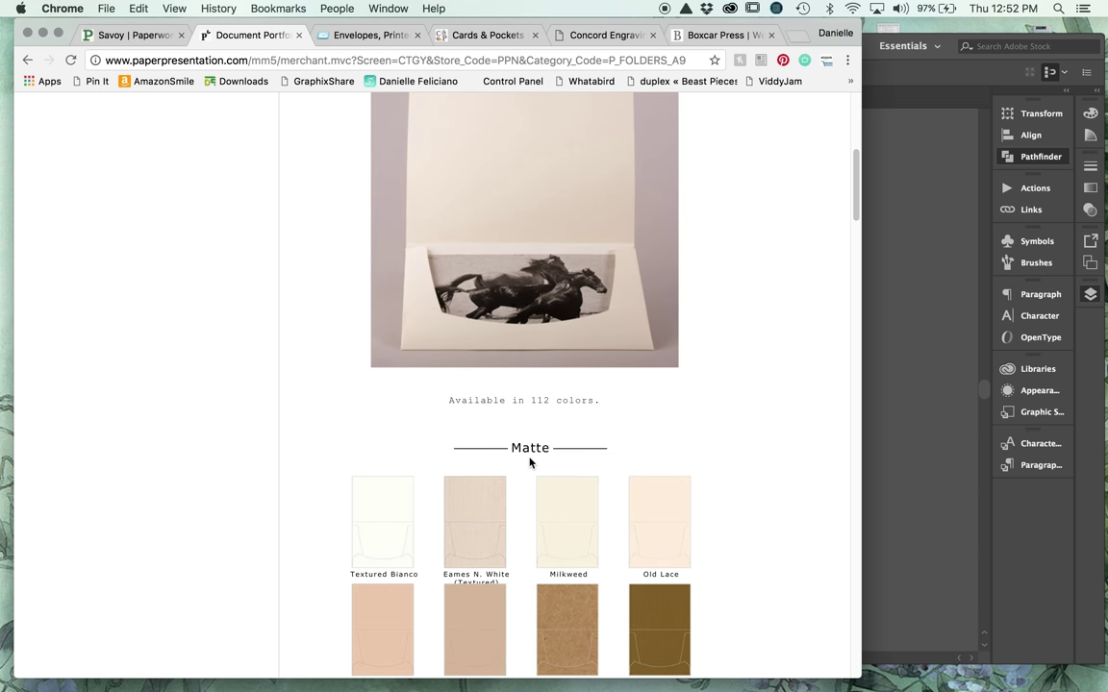
scroll(529, 463, down, 4)
scroll(532, 460, up, 6)
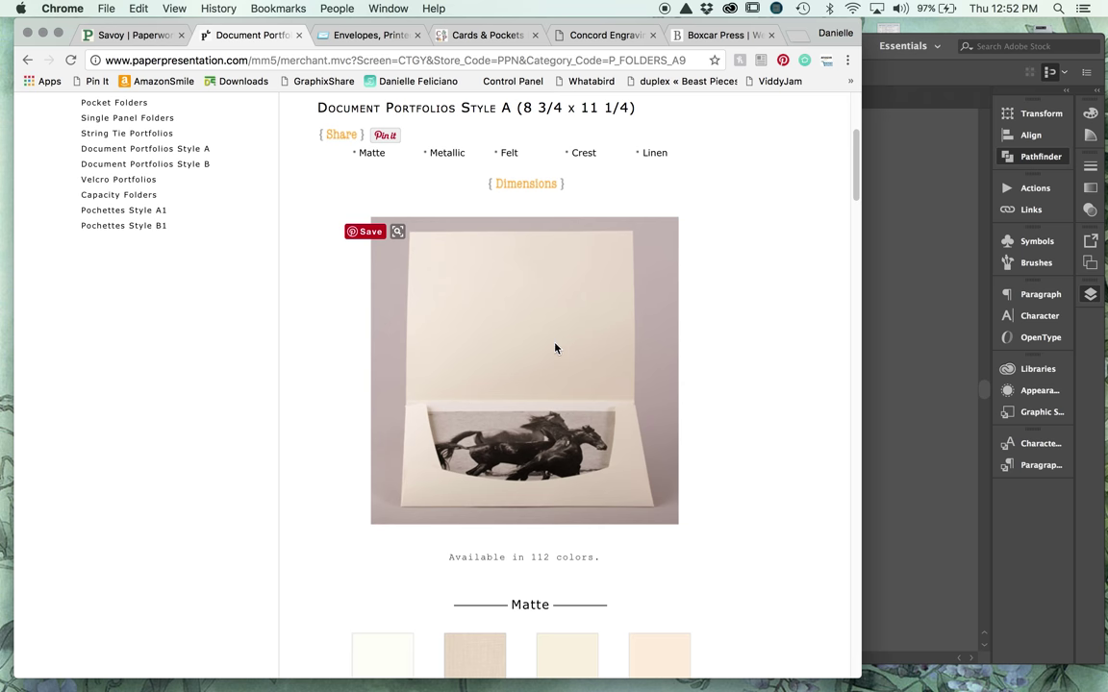
View the Single Panel Folders page, open Pocket Folders and examine the available folder sizes
scroll(573, 351, up, 3)
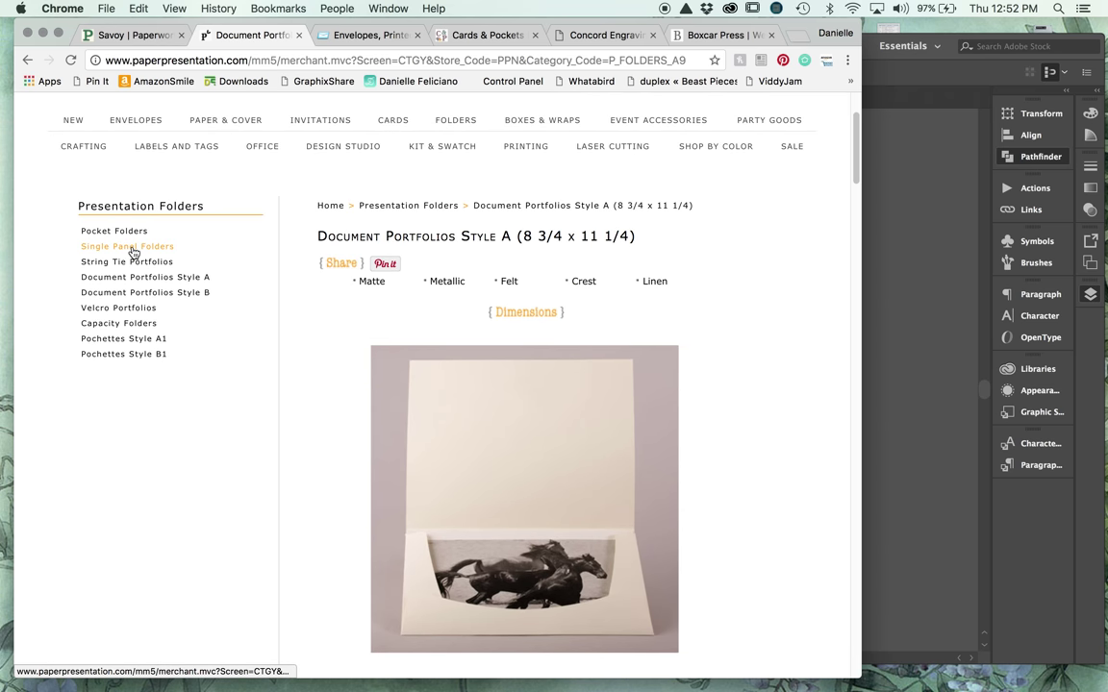
scroll(327, 496, down, 3)
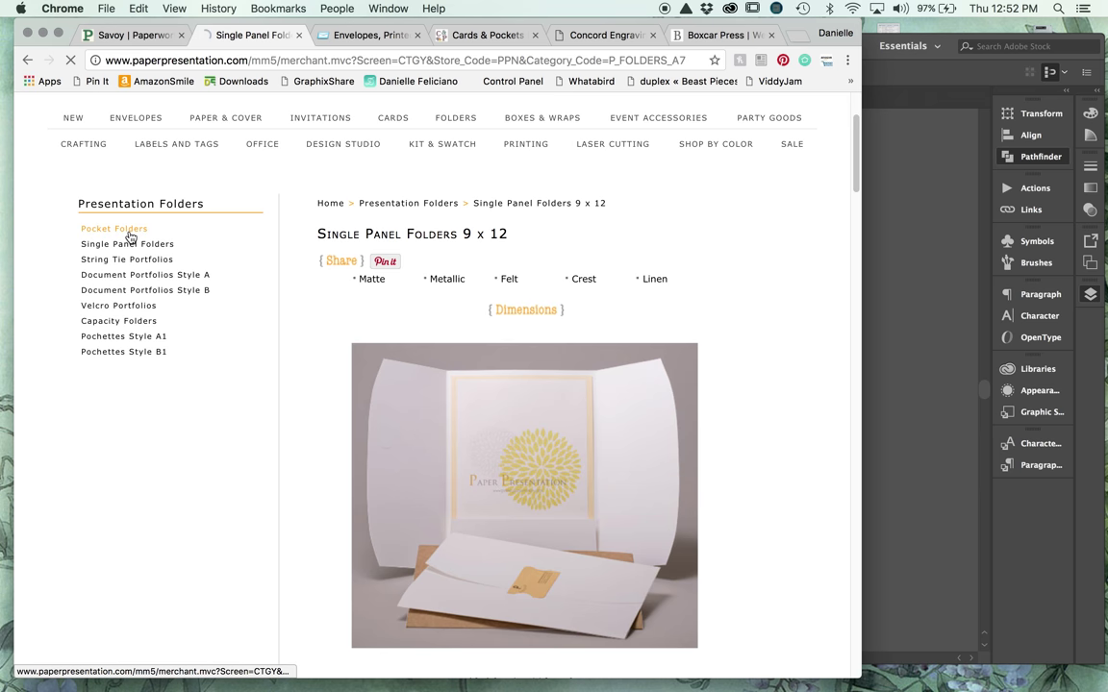
scroll(678, 493, down, 3)
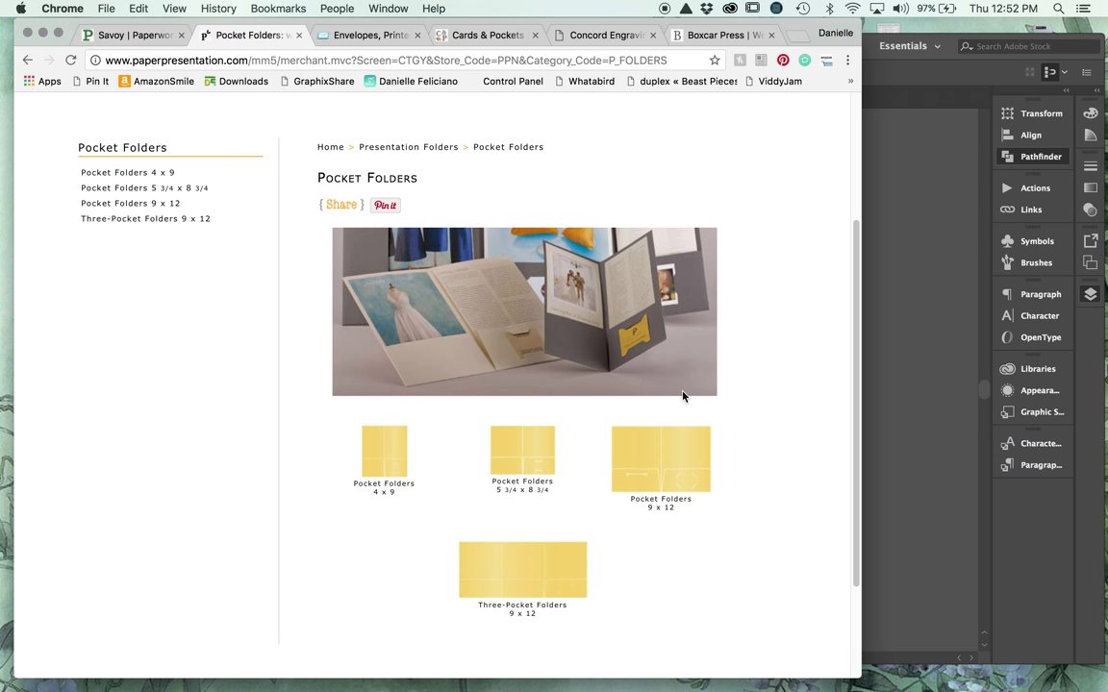
mouse_move(637, 322)
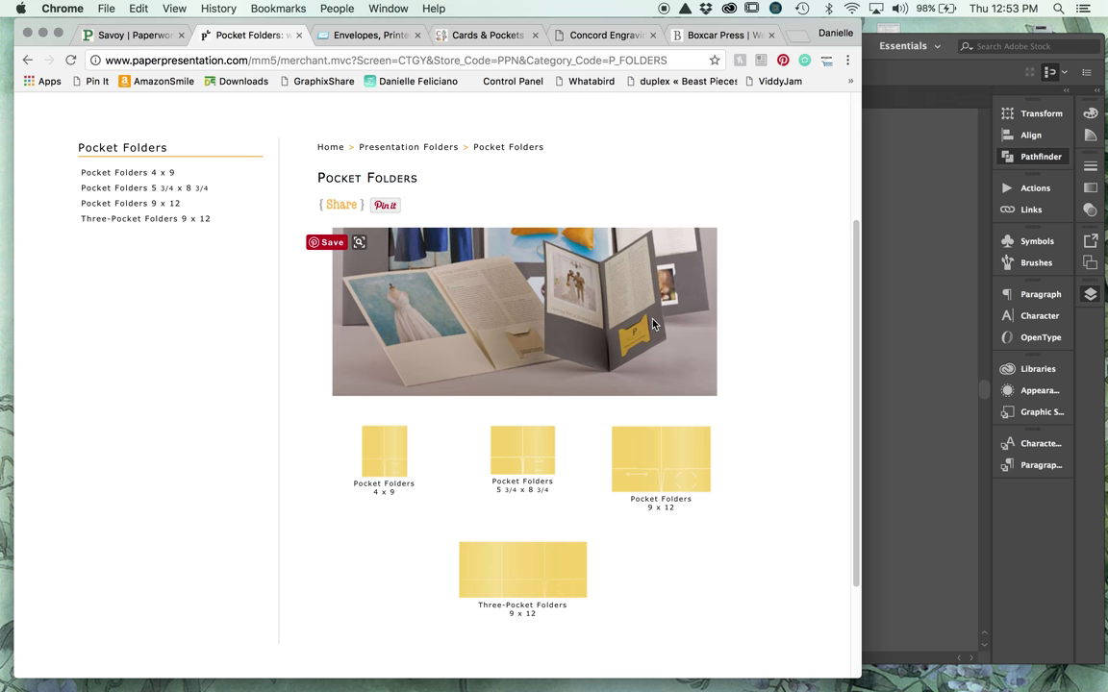
Look over the subcategories offered under Boxes & Wraps, Cards and the other main product categories
scroll(638, 299, up, 4)
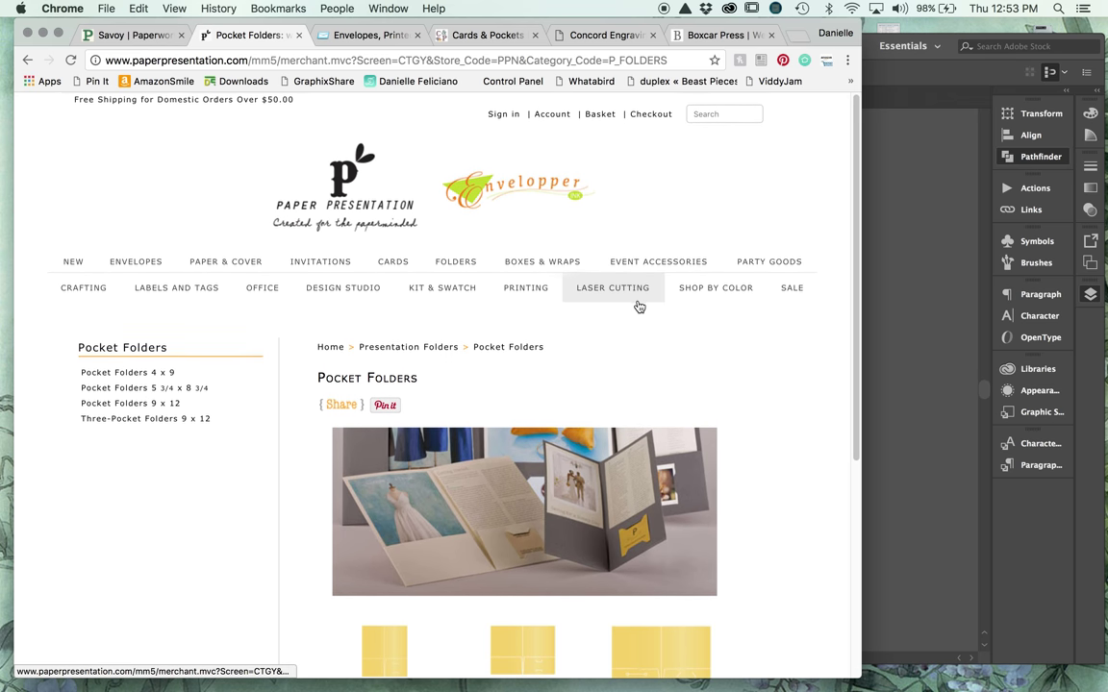
mouse_move(471, 293)
mouse_move(560, 276)
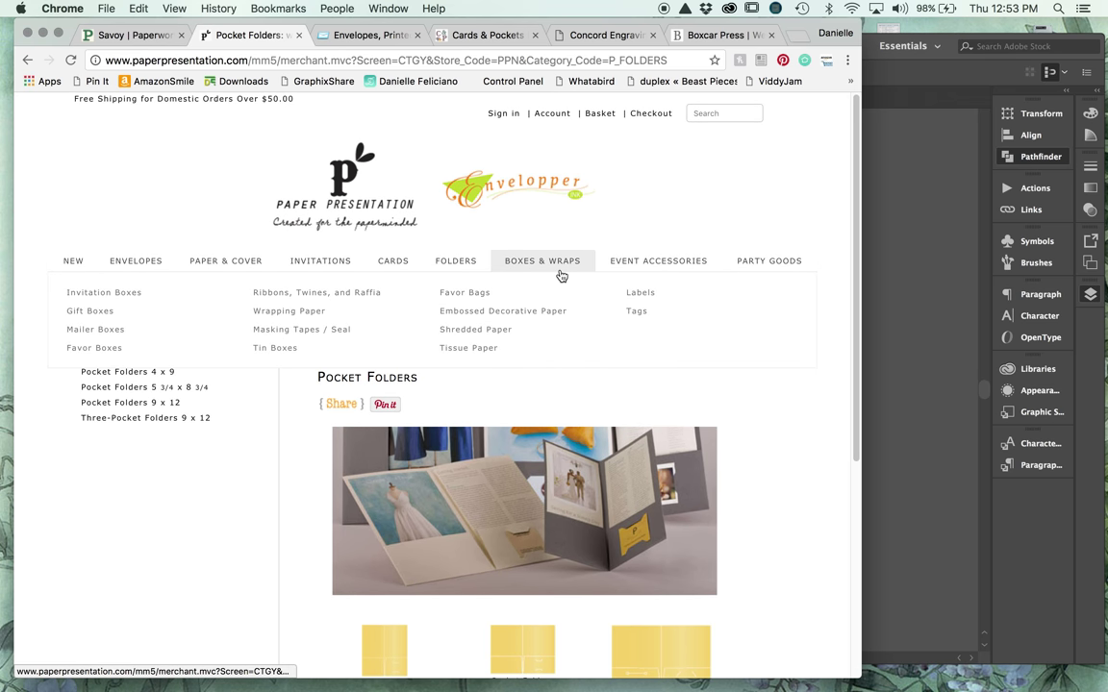
mouse_move(404, 265)
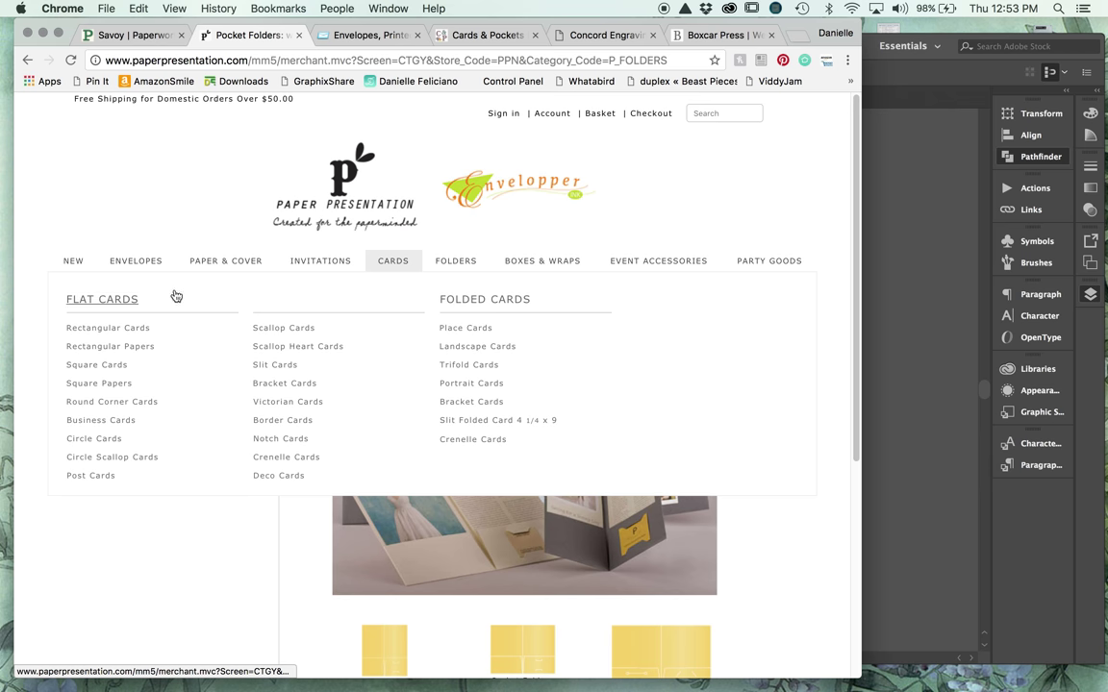
mouse_move(131, 264)
mouse_move(230, 268)
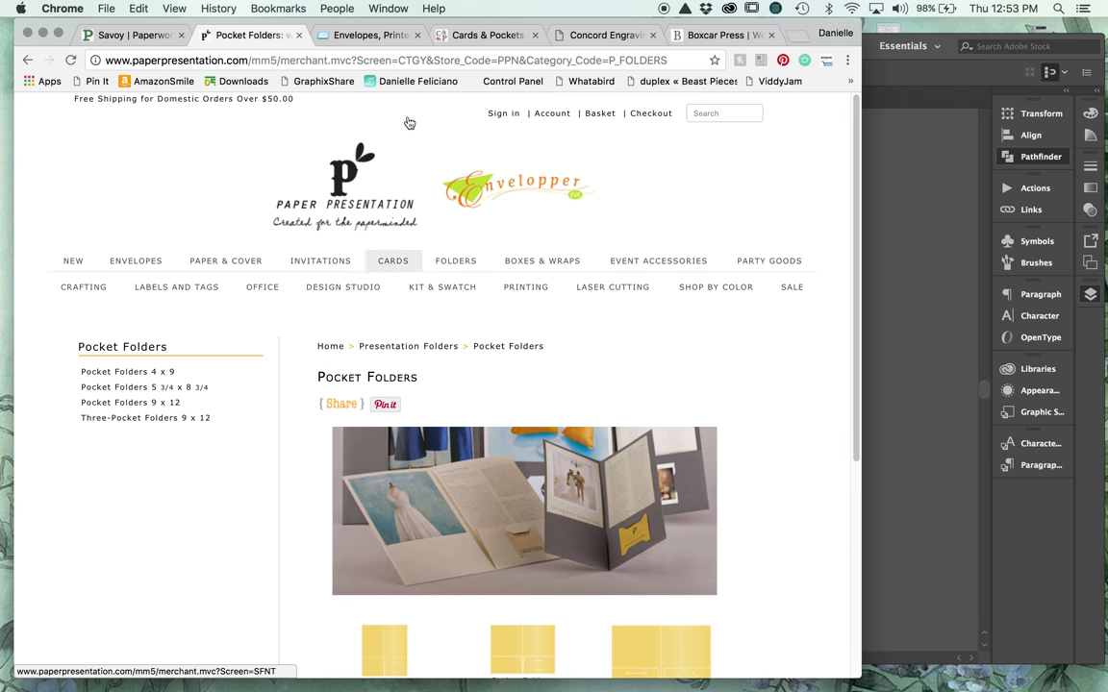
Switch to the Envelopes.com site, dismiss the coupon offer and look through the home page's popular sizes and wedding envelopes
click(365, 38)
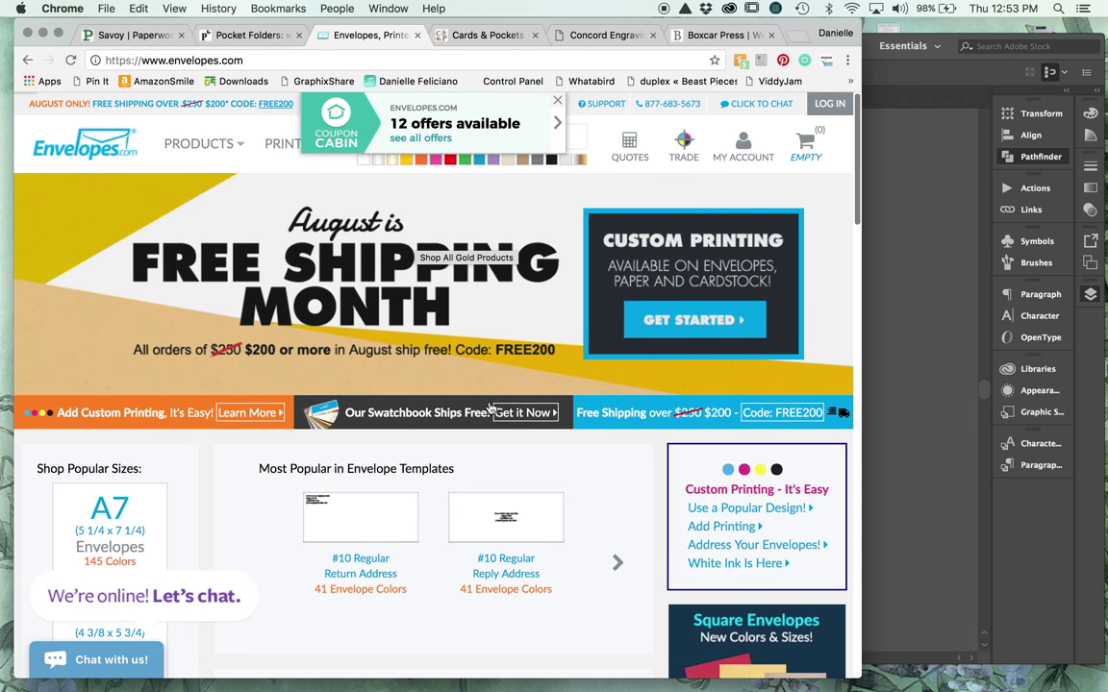
click(558, 102)
scroll(611, 457, down, 10)
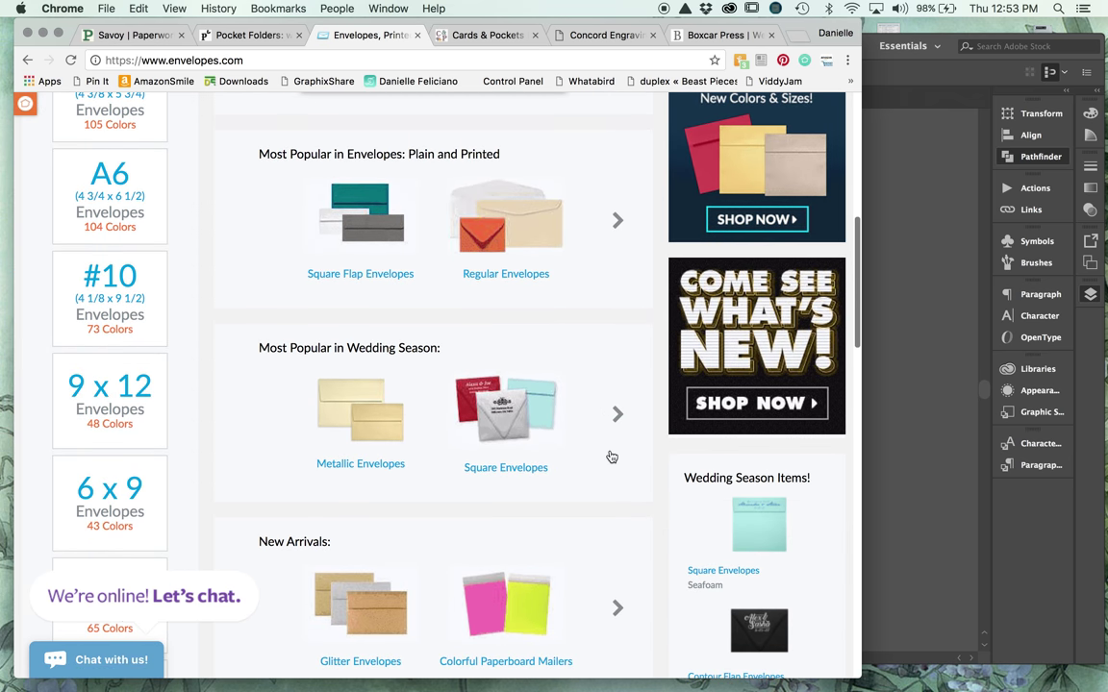
scroll(611, 458, down, 3)
scroll(610, 458, up, 10)
scroll(610, 458, down, 10)
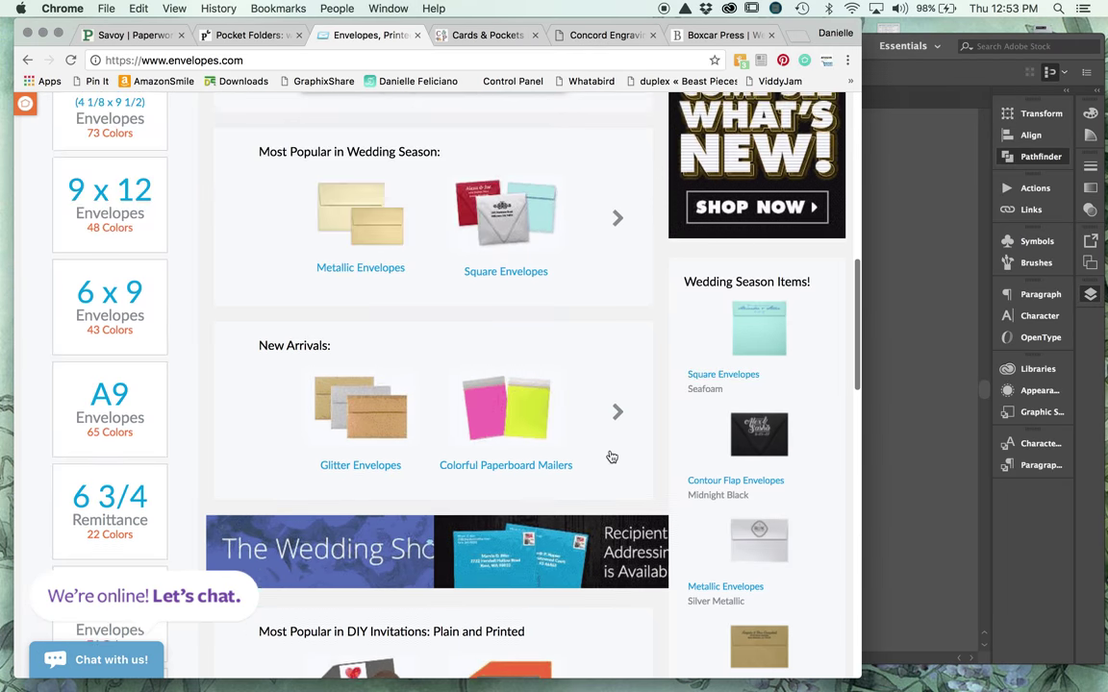
Open Glitter Envelopes from the Envelopes.com new arrivals and look through the glitter and metallic paper results
click(364, 412)
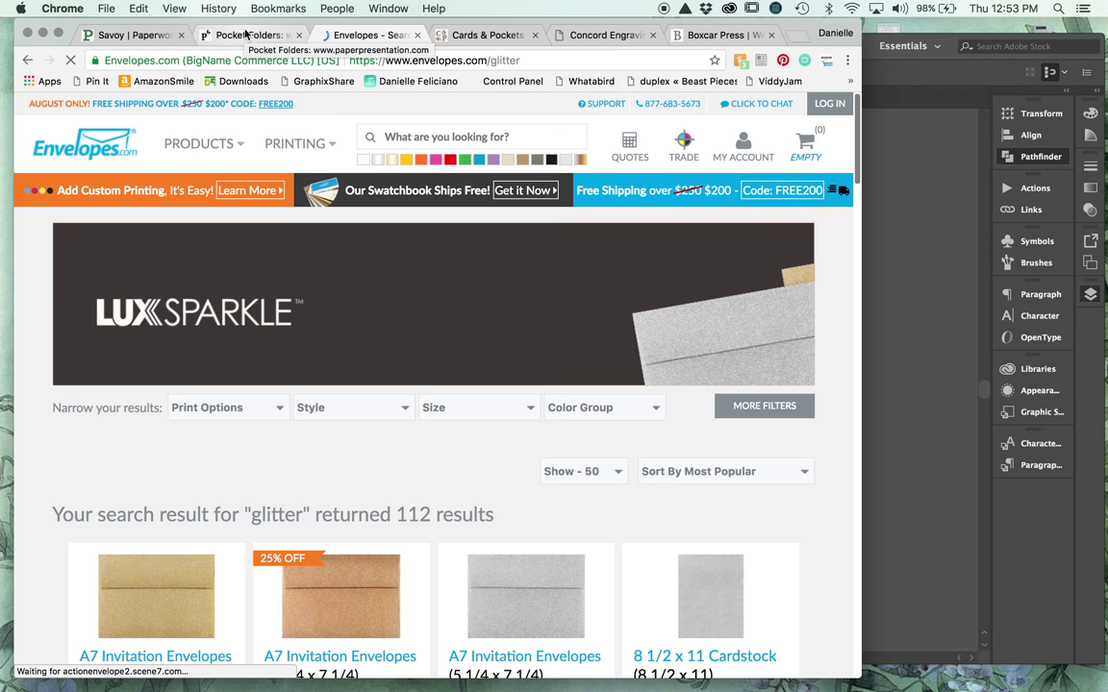
click(252, 35)
click(374, 39)
scroll(463, 568, down, 5)
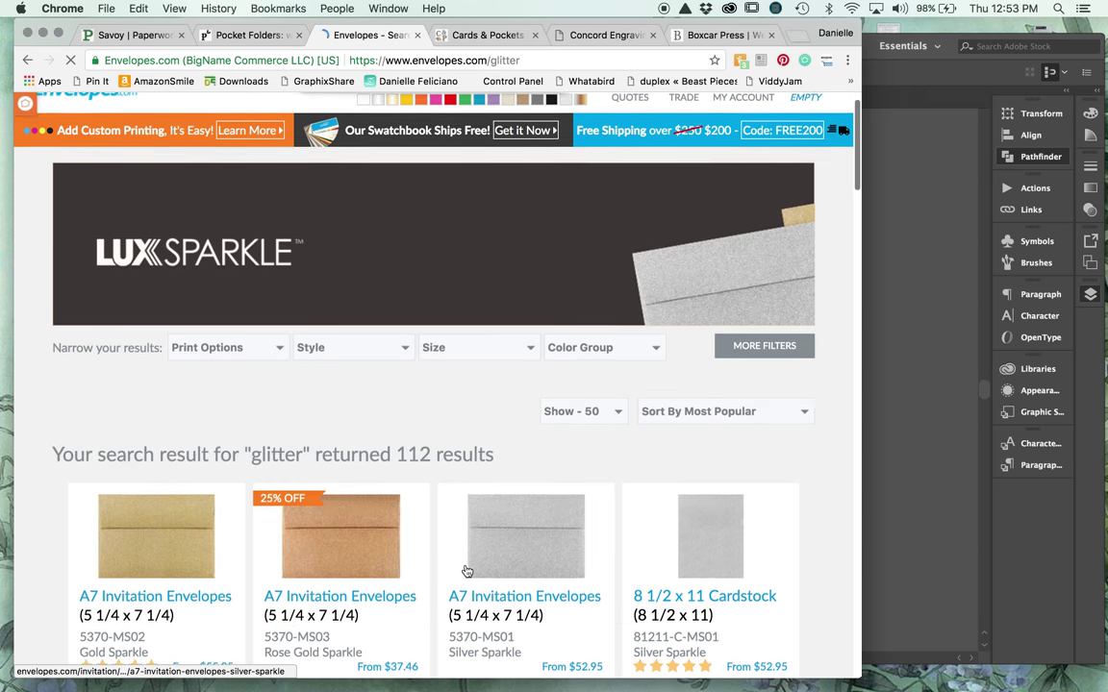
scroll(440, 418, down, 20)
scroll(437, 417, down, 20)
scroll(438, 416, up, 10)
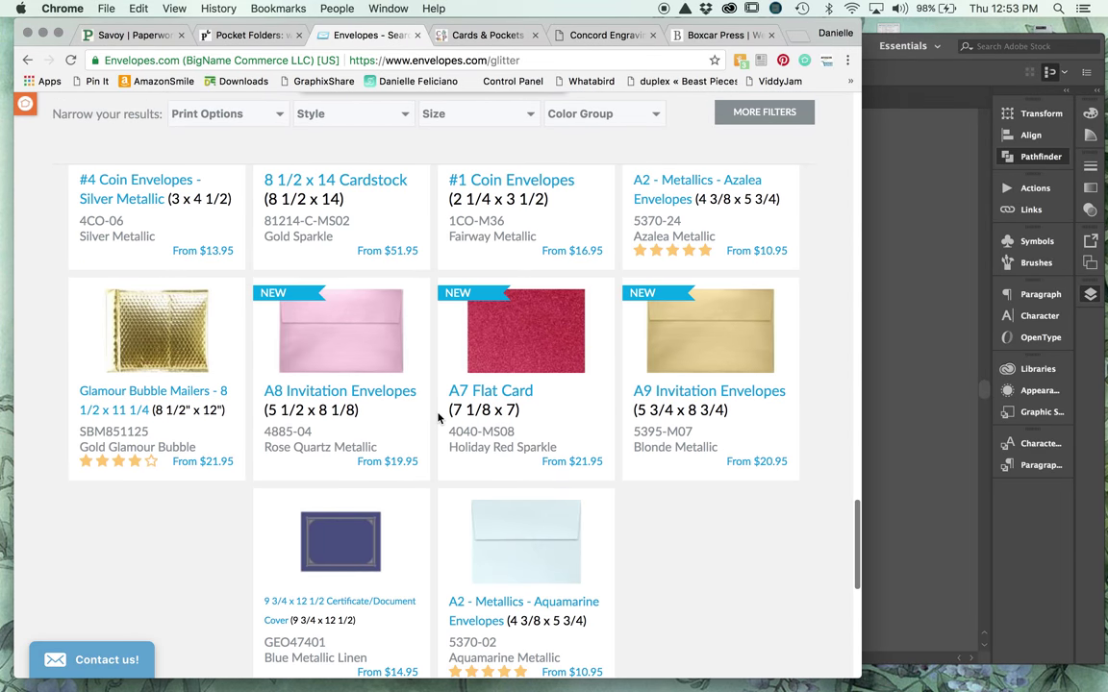
scroll(438, 416, up, 20)
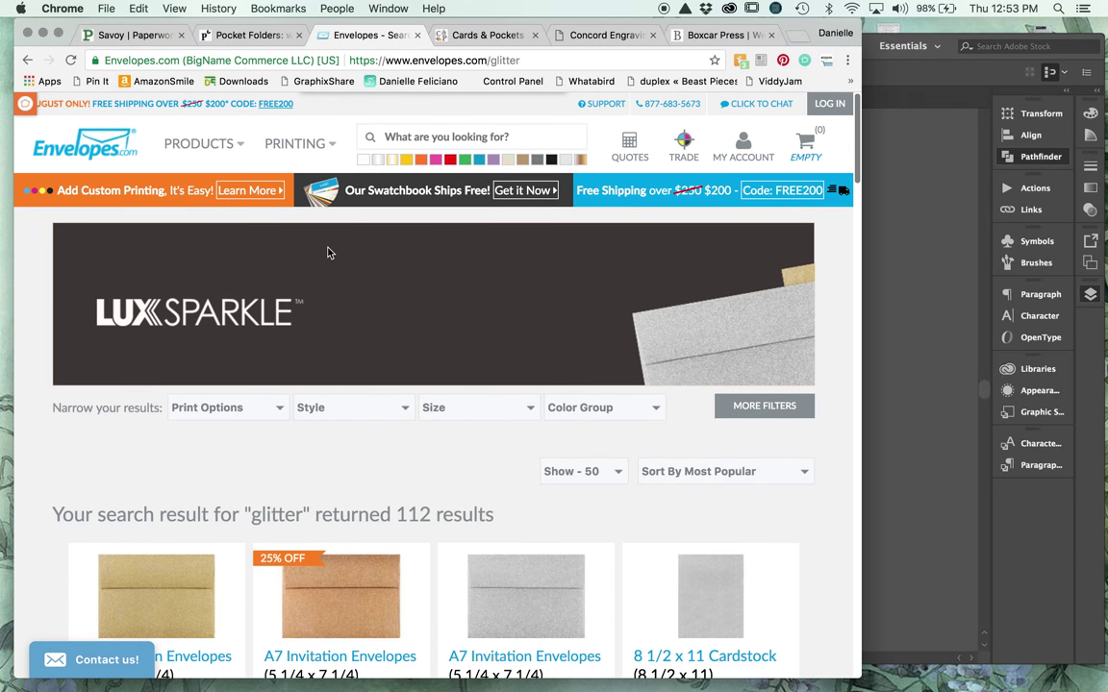
Look over the Envelopes.com product categories, including Specialty Envelopes, Paper & Cardstock and Invitations & DIY
mouse_move(199, 144)
mouse_move(232, 371)
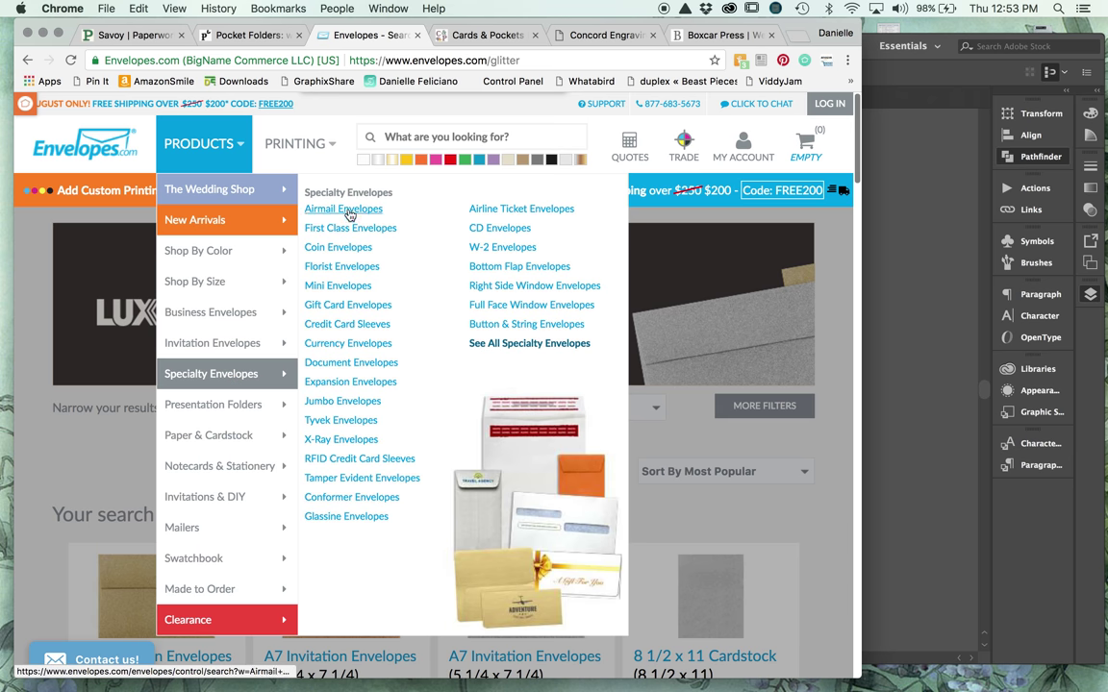
mouse_move(235, 438)
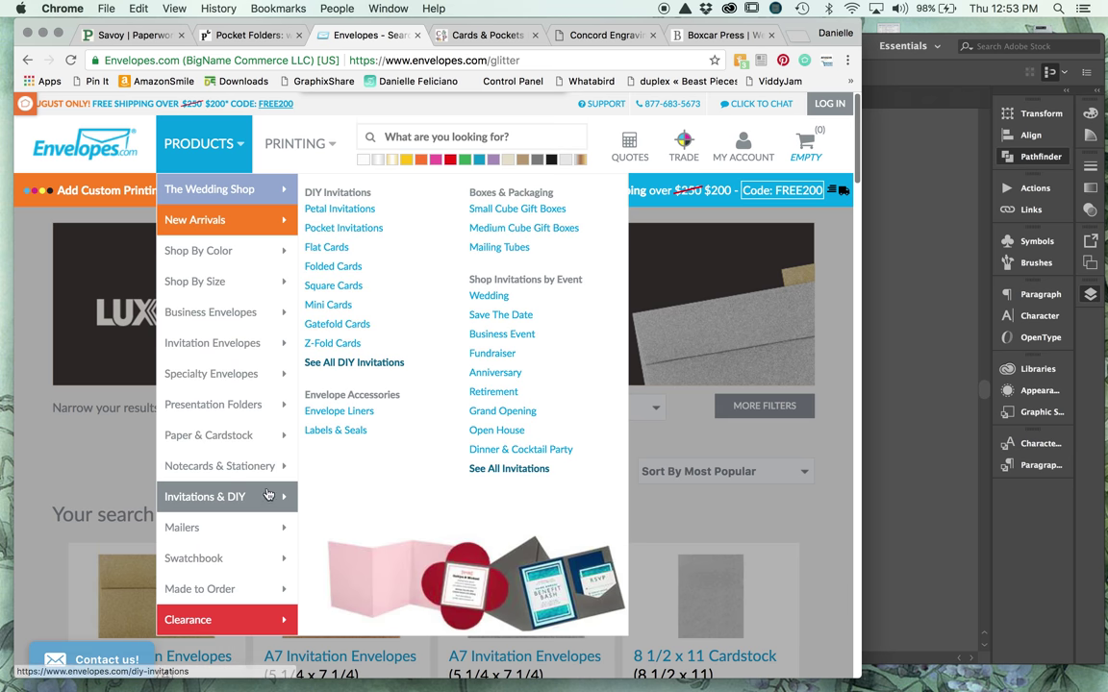
mouse_move(262, 476)
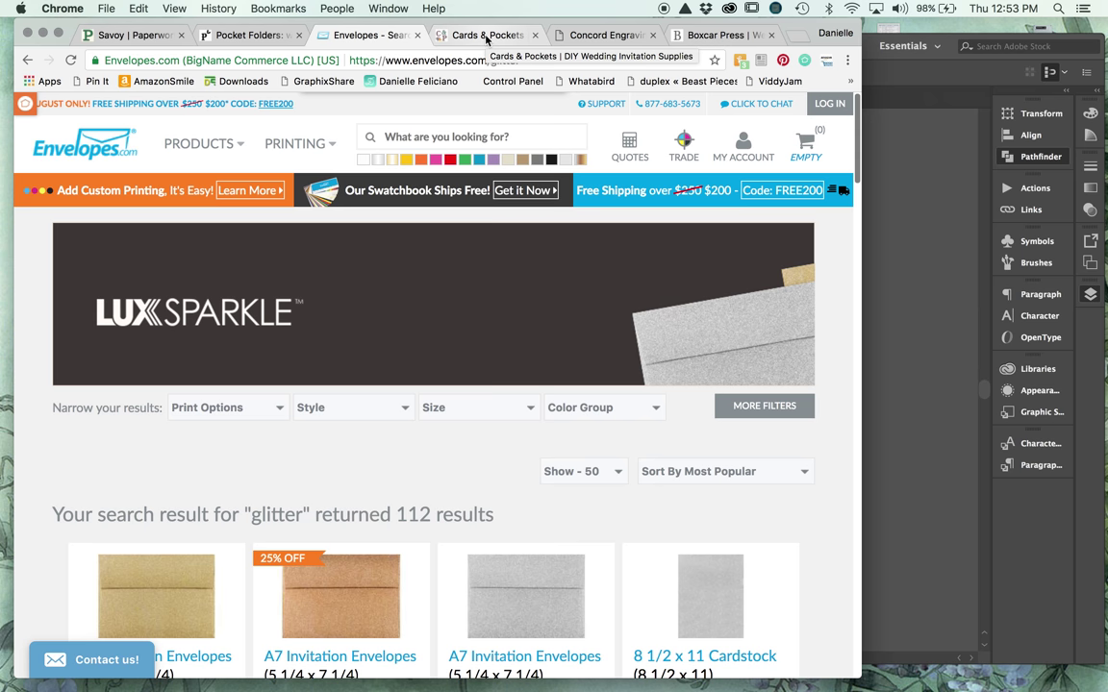
Switch to the Cards & Pockets site and look over its home page
click(486, 39)
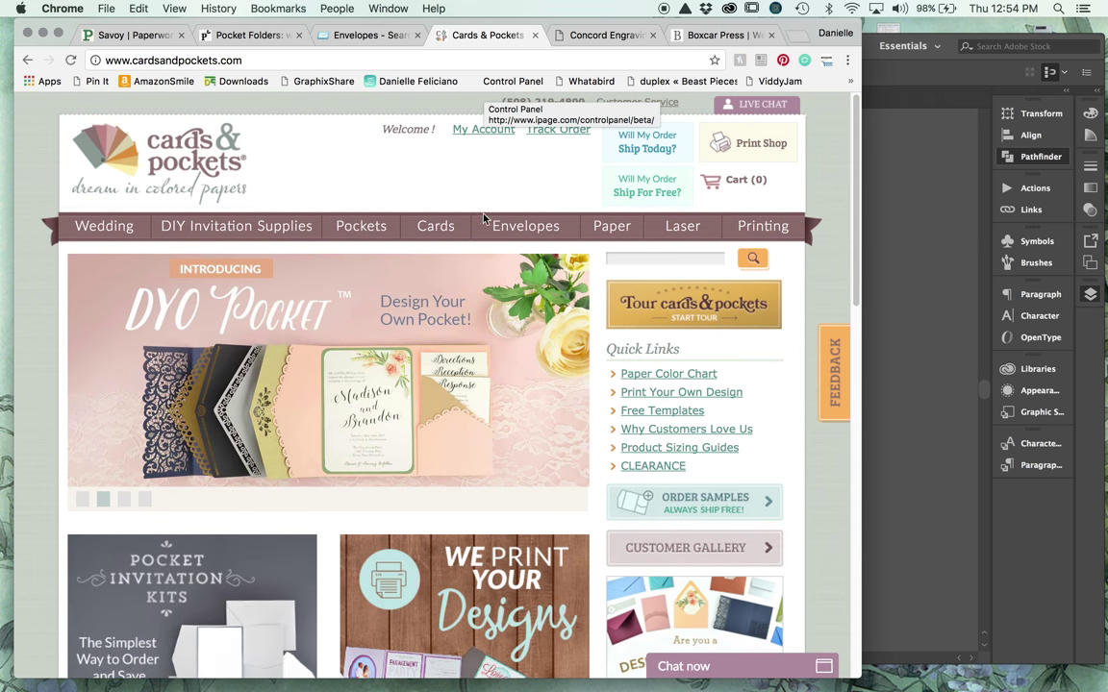
mouse_move(525, 223)
scroll(510, 500, down, 2)
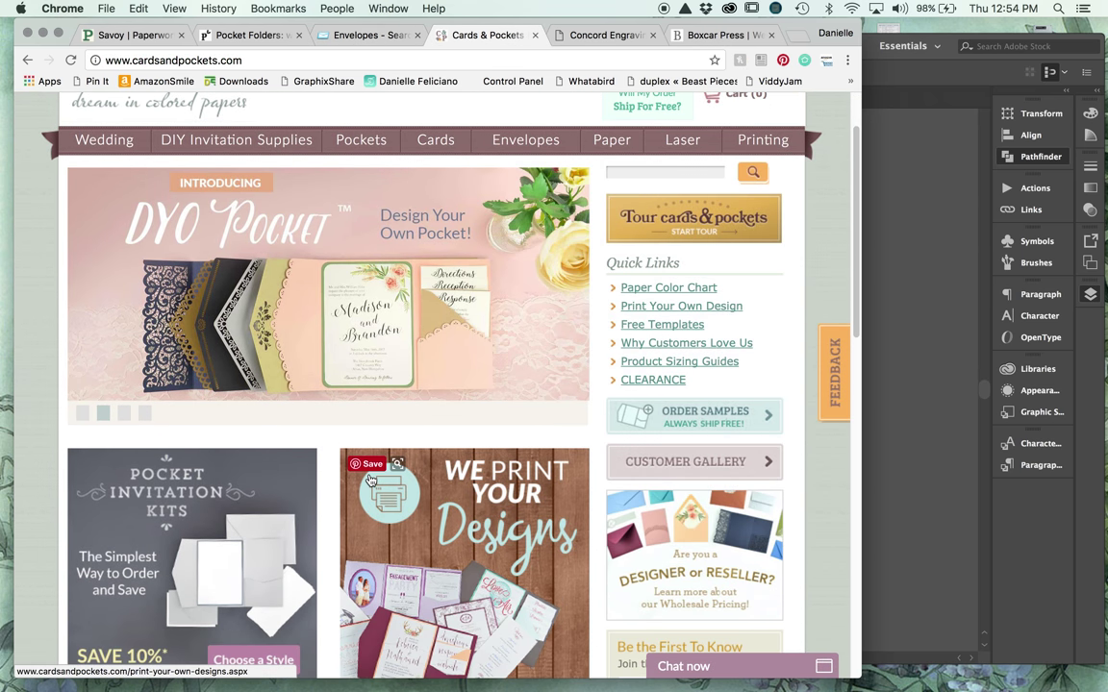
scroll(370, 481, up, 2)
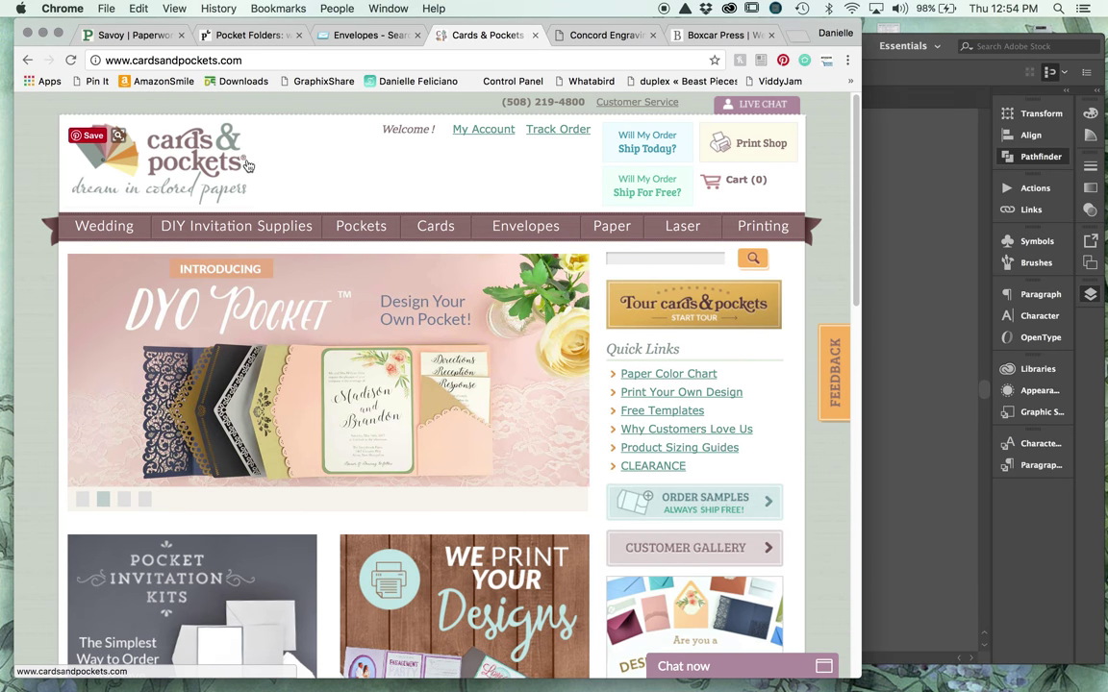
Open the Pockets category under DIY Invitation Supplies and examine the available pocket invitation styles
mouse_move(236, 226)
scroll(241, 289, down, 1)
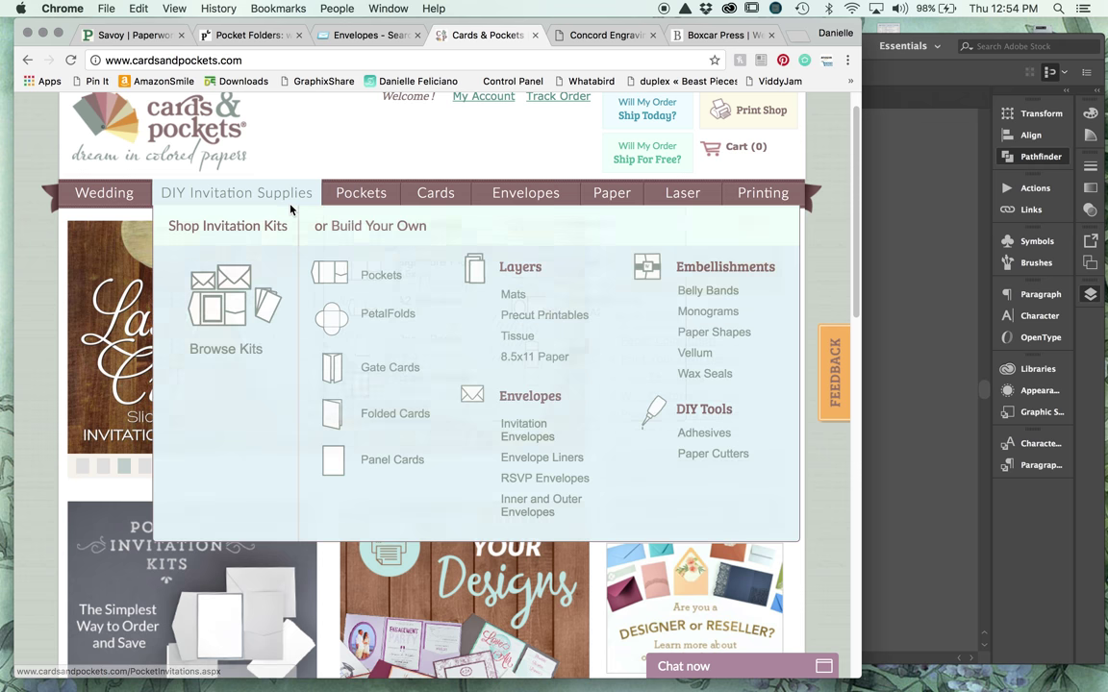
click(392, 276)
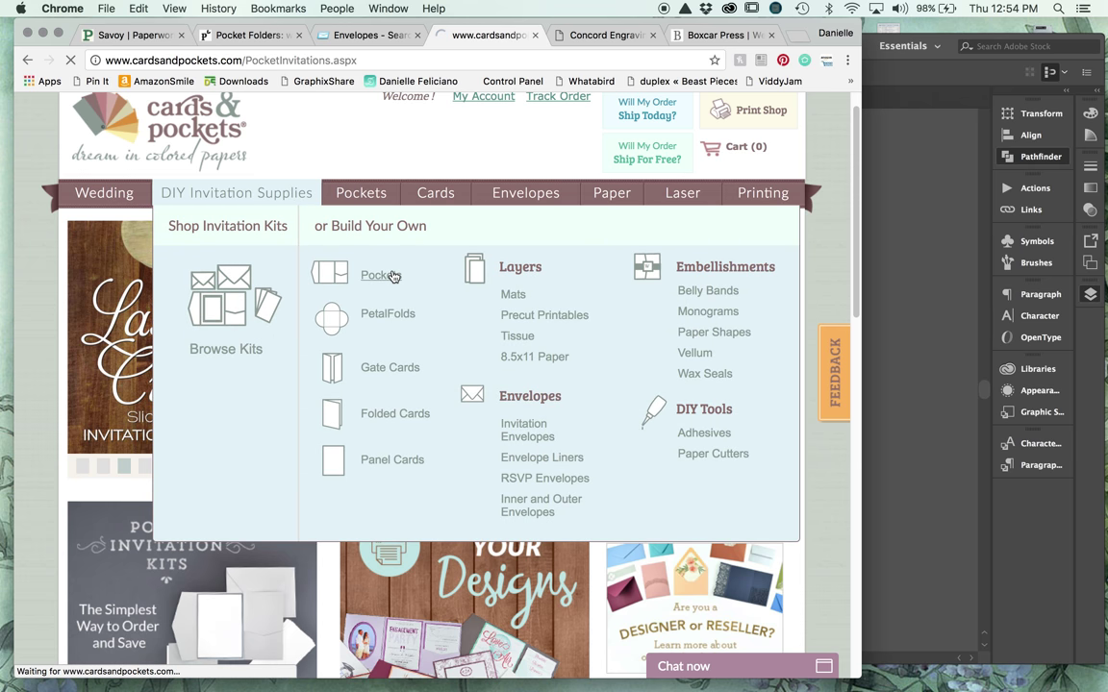
scroll(477, 447, down, 2)
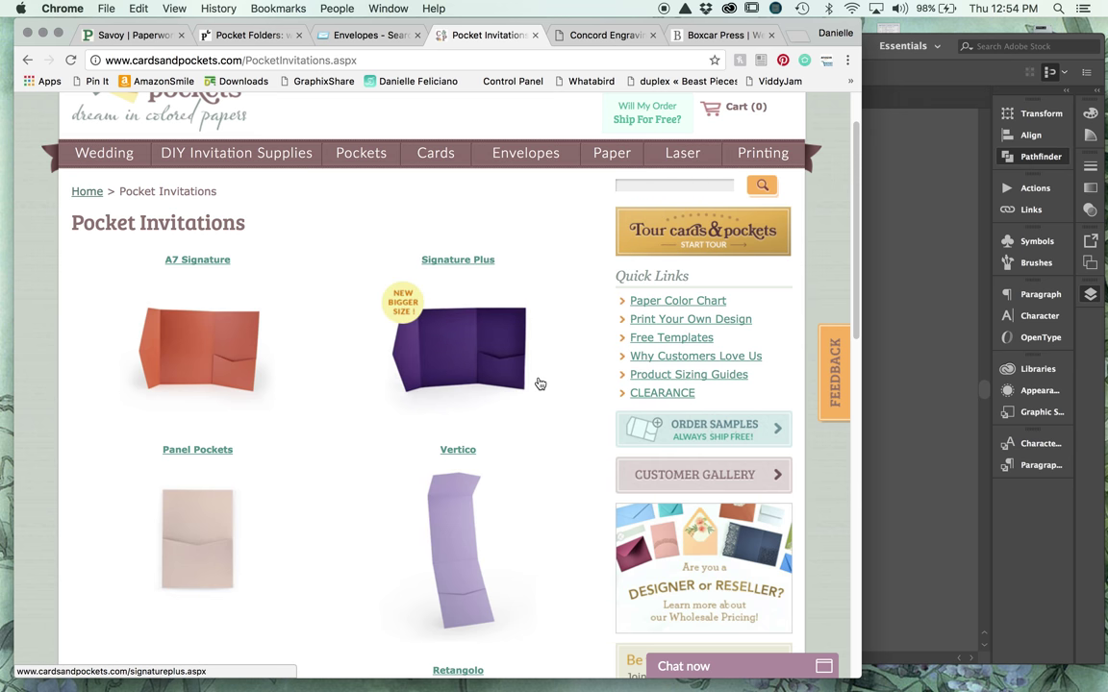
mouse_move(521, 384)
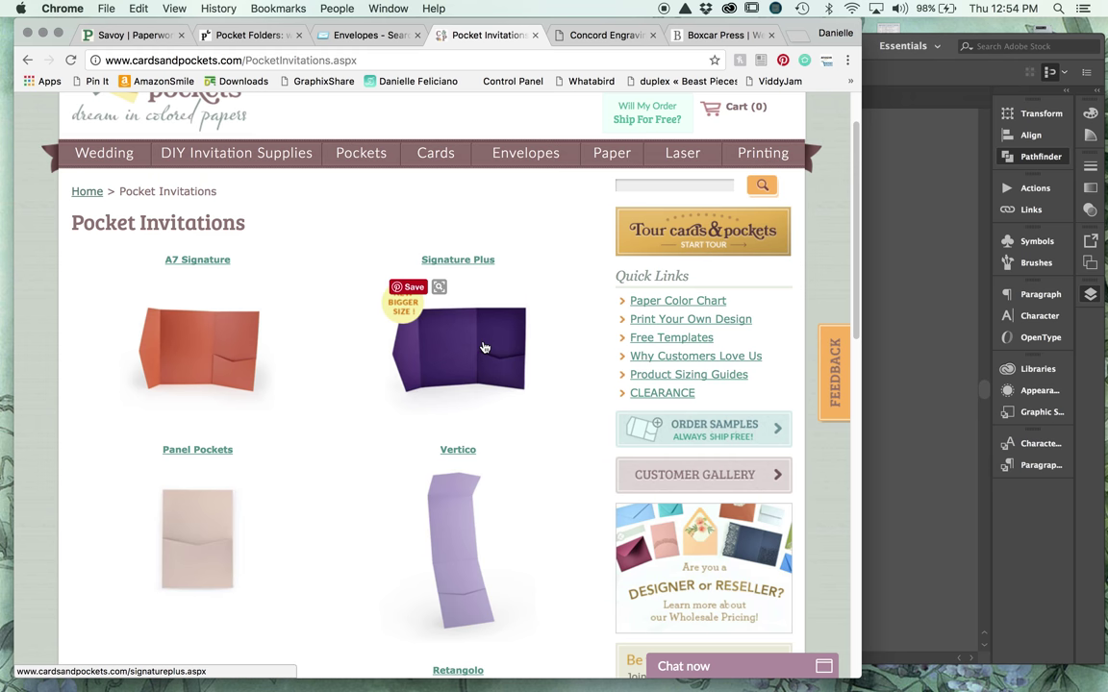
scroll(484, 347, down, 3)
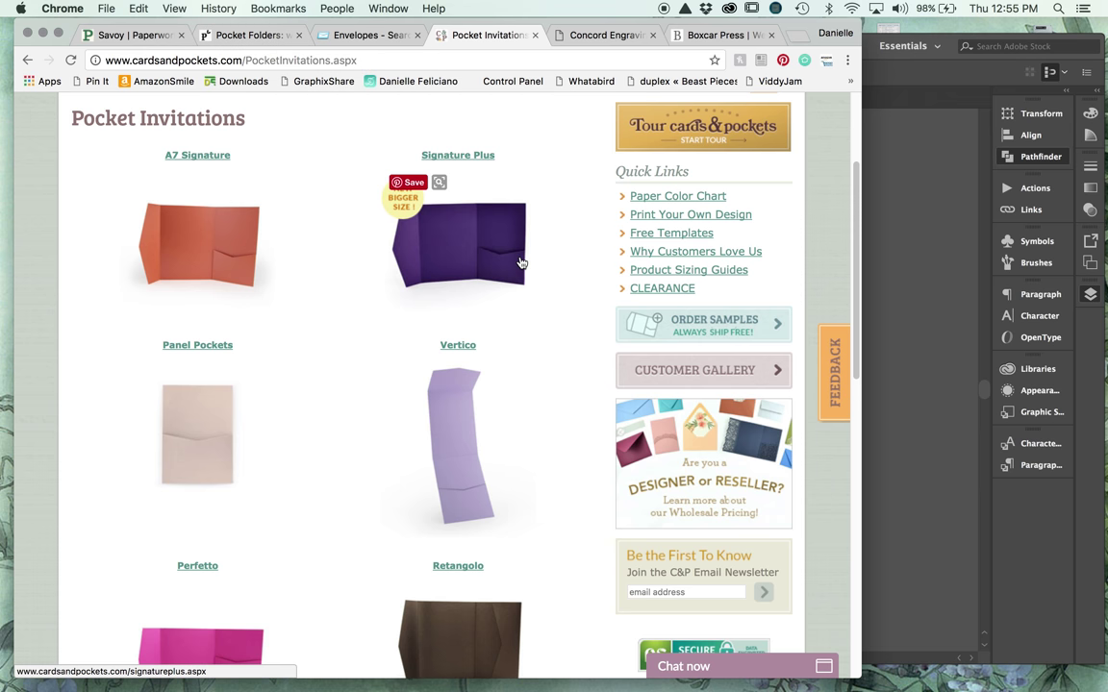
scroll(531, 359, down, 10)
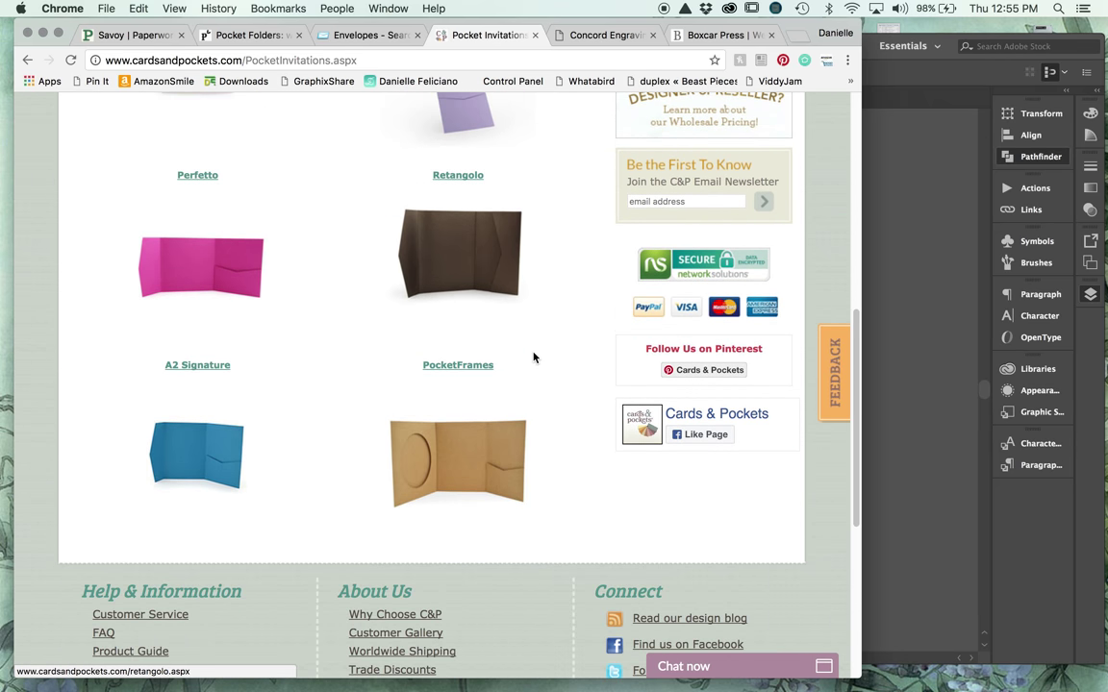
scroll(533, 358, up, 10)
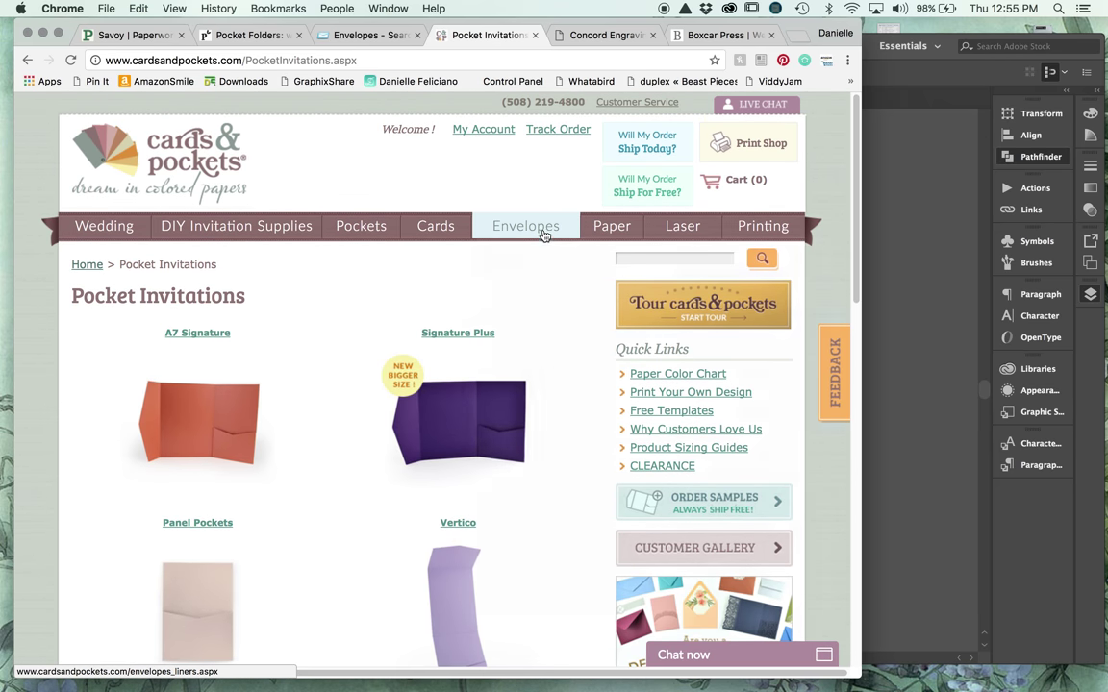
Open the Paper Color Chart and look through all of its color swatches
mouse_move(544, 235)
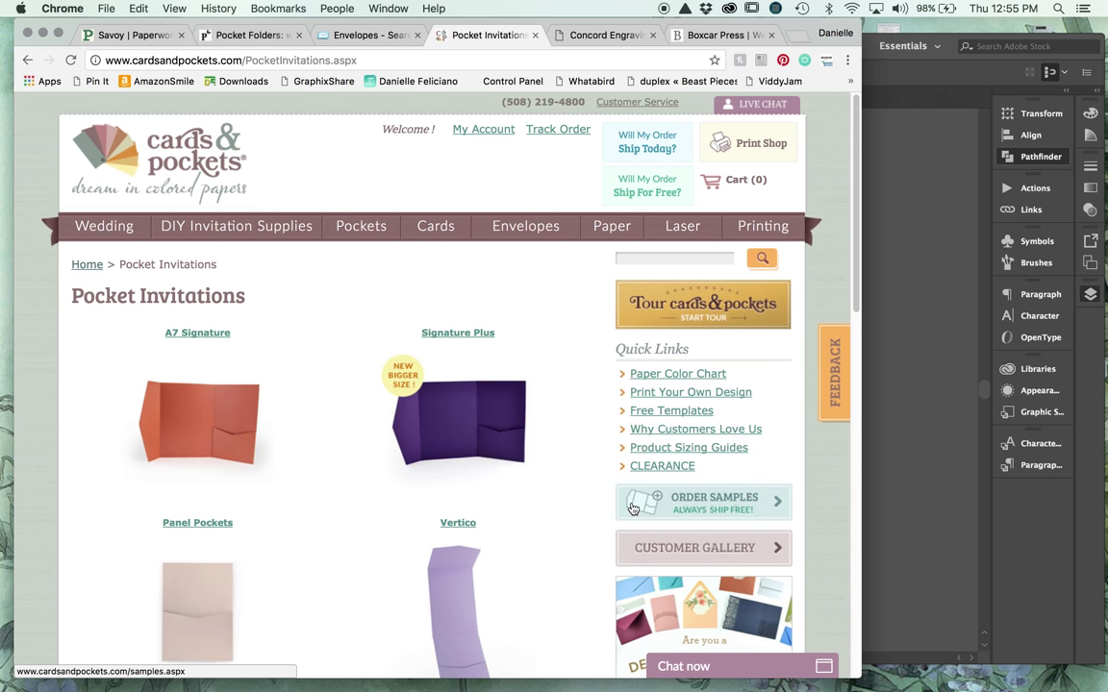
click(700, 381)
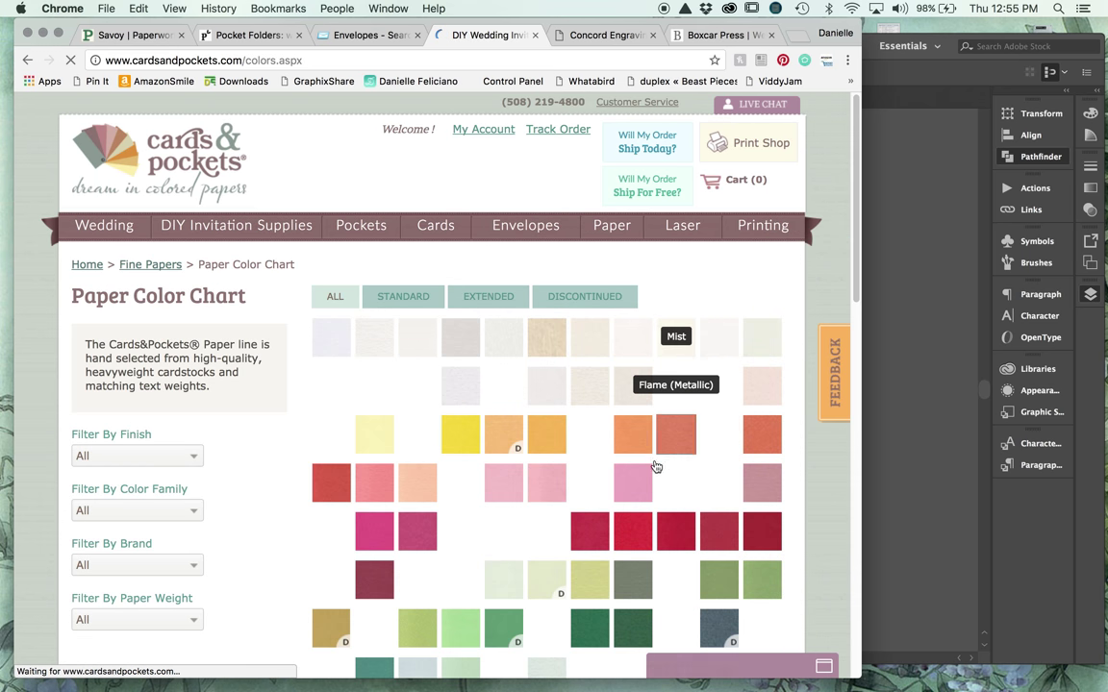
scroll(655, 466, down, 10)
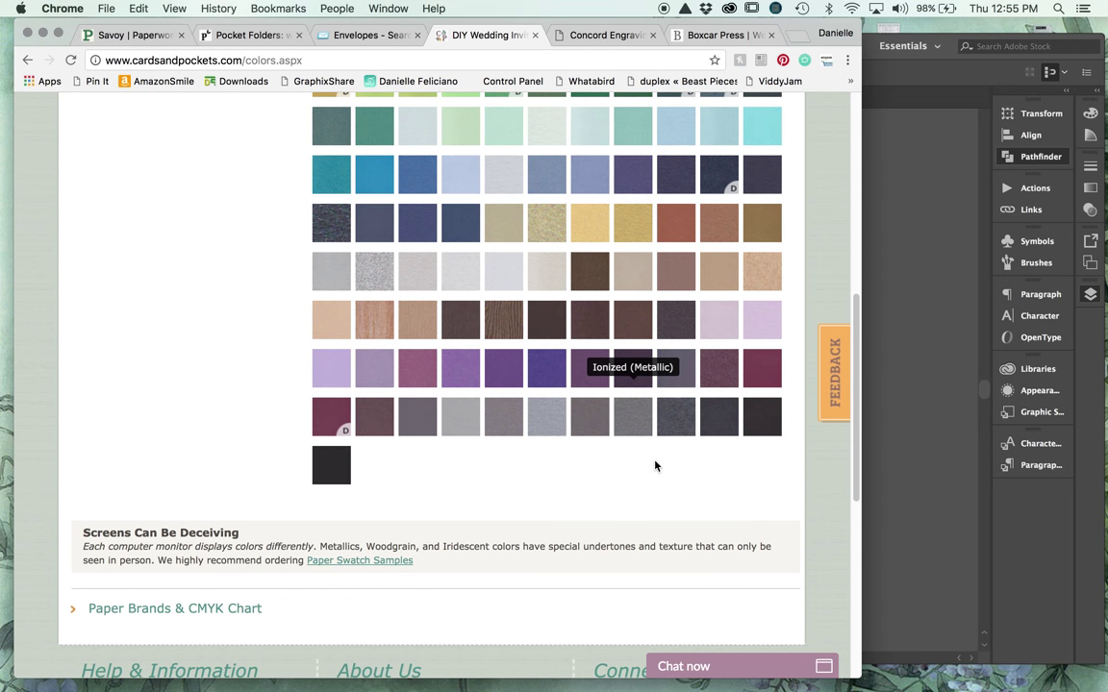
scroll(620, 507, up, 2)
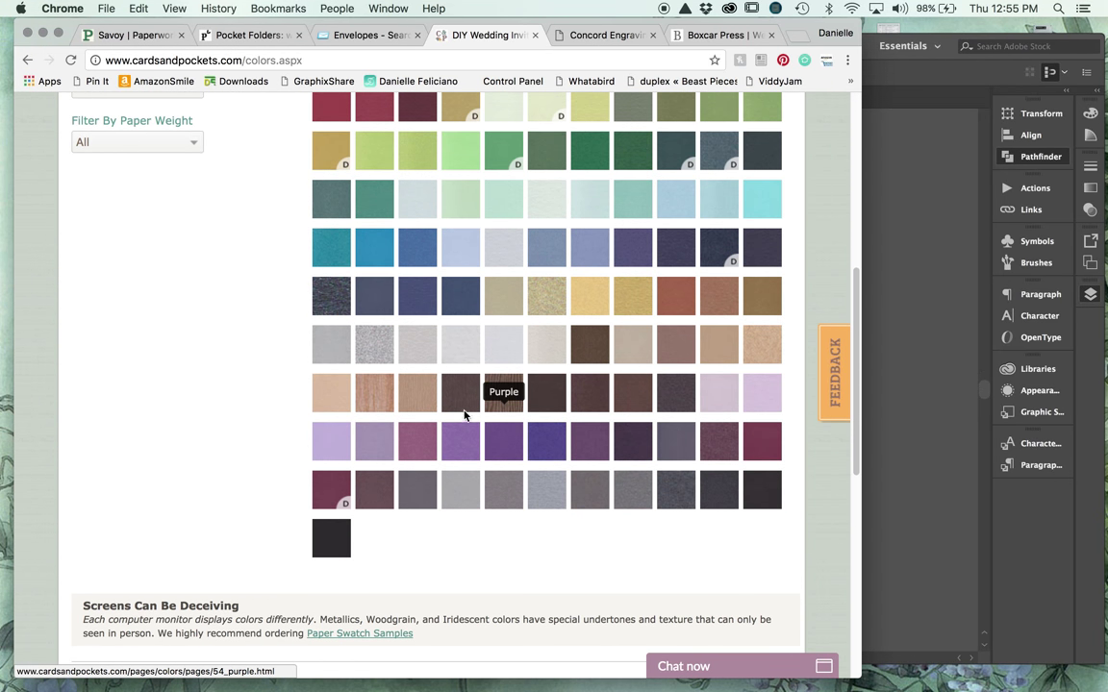
Examine the Tindalo woodgrain paper's details, close them and review the lighter swatches in the color chart
click(427, 400)
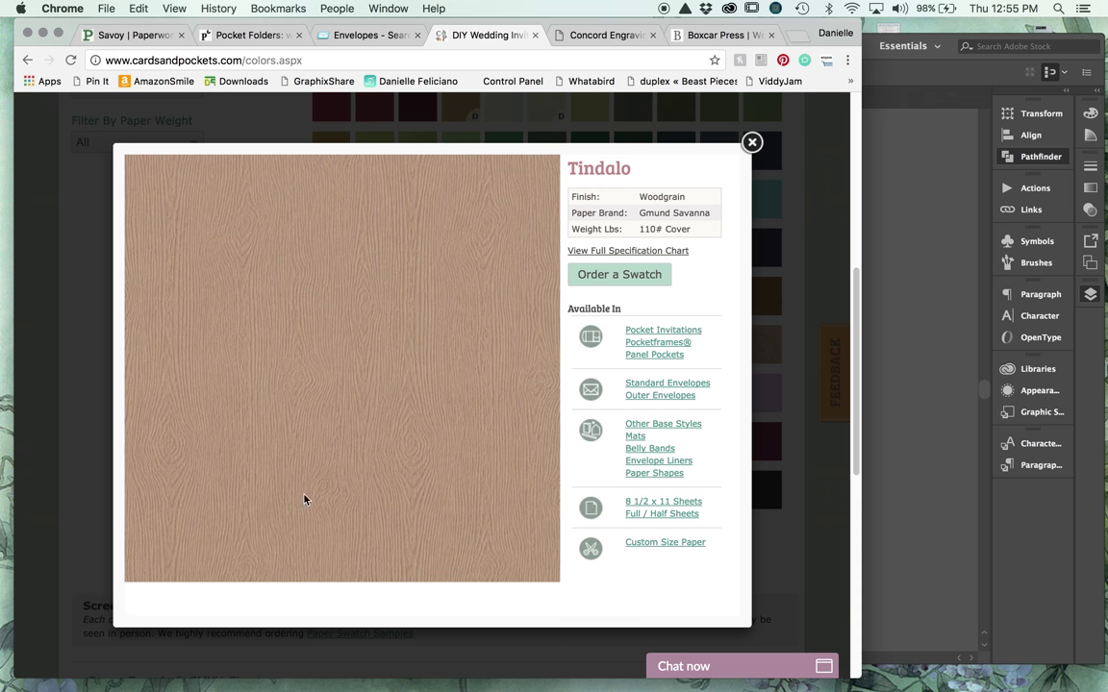
click(754, 142)
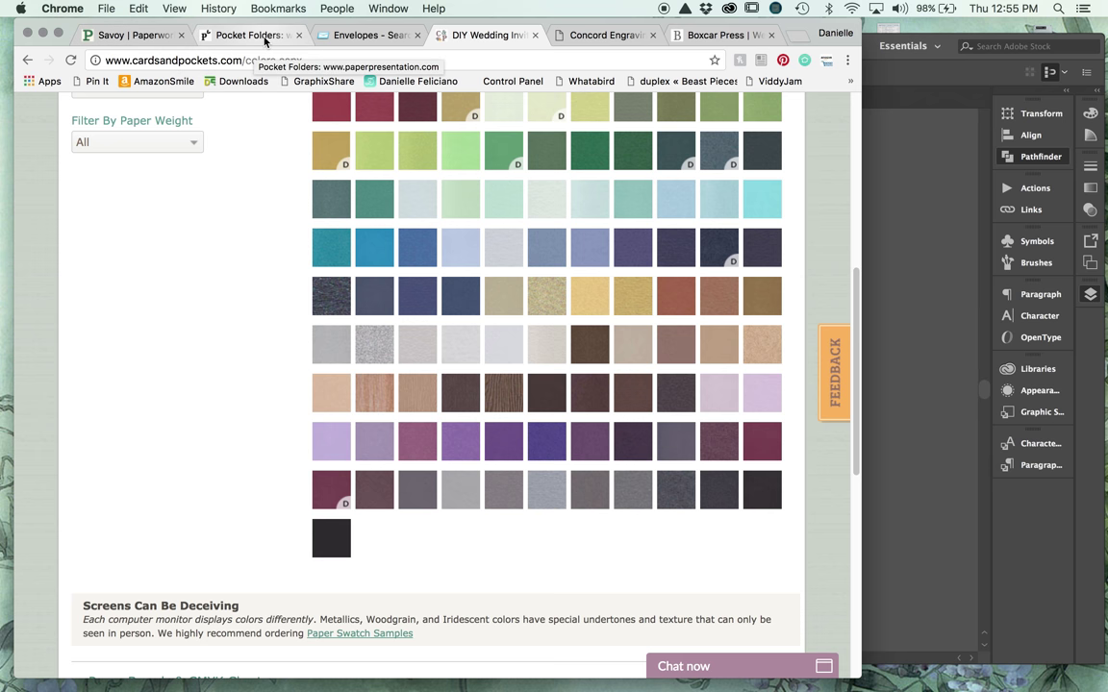
scroll(456, 177, up, 5)
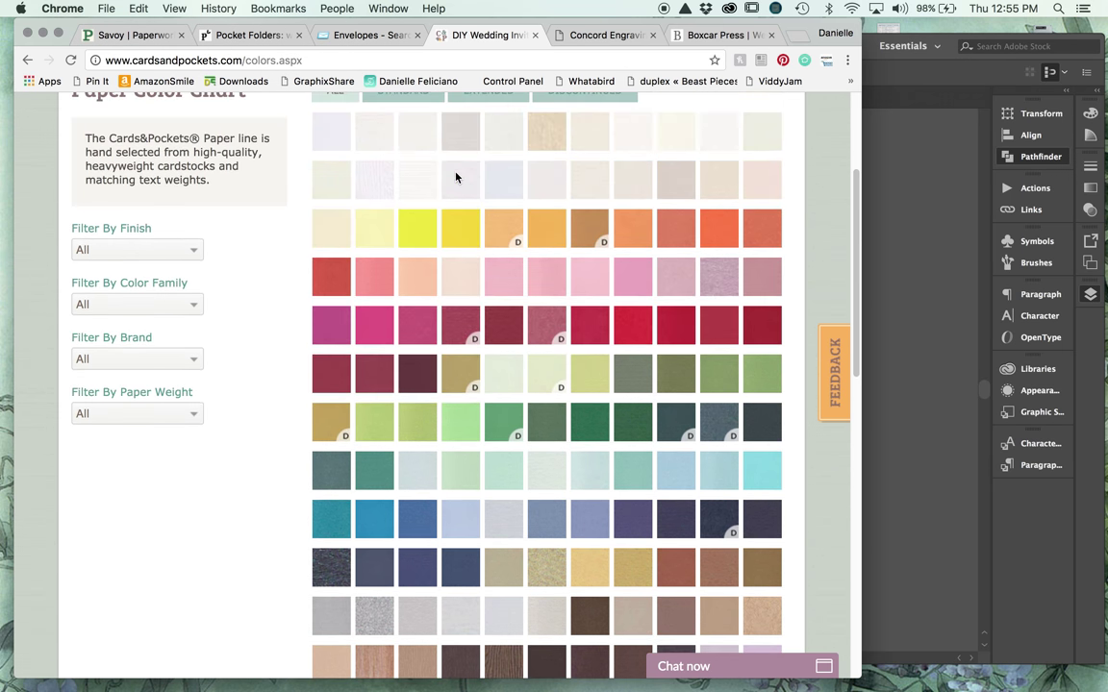
scroll(456, 177, up, 2)
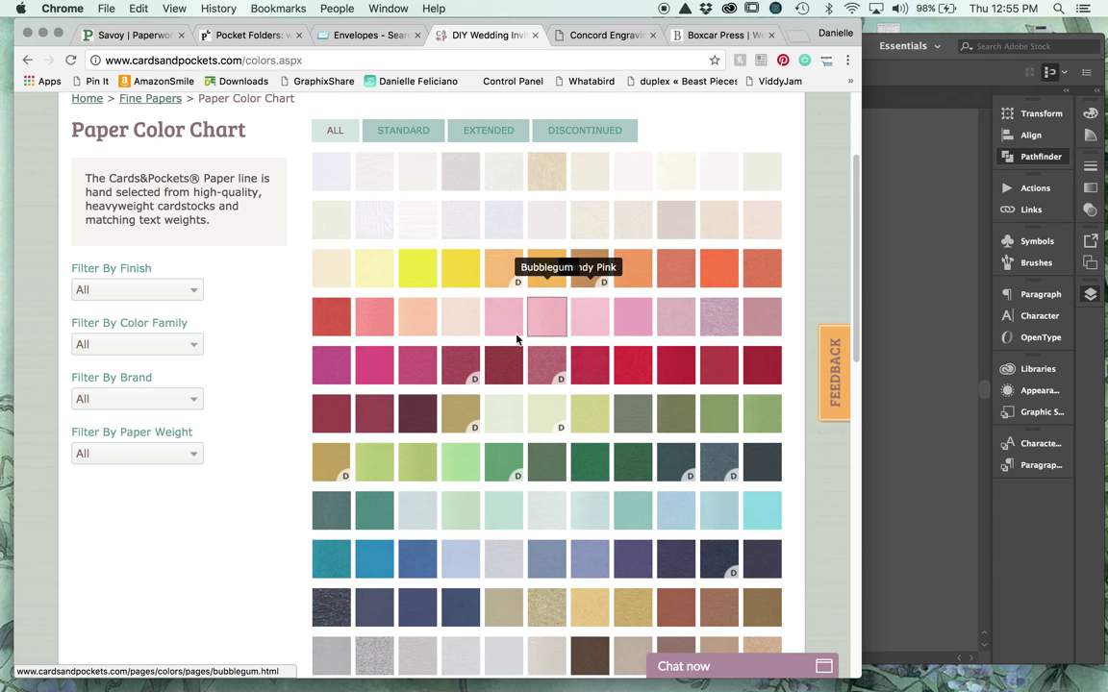
scroll(710, 142, up, 1)
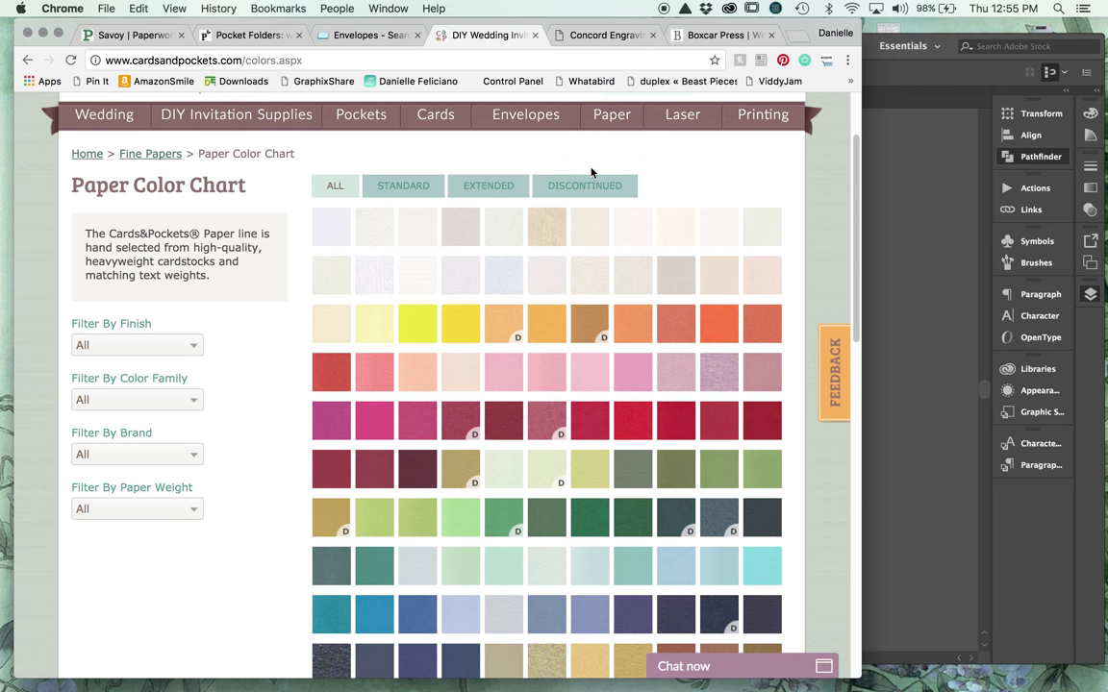
Switch to the Concord Photo Engraving site and review its services and latest projects on the home page
click(592, 36)
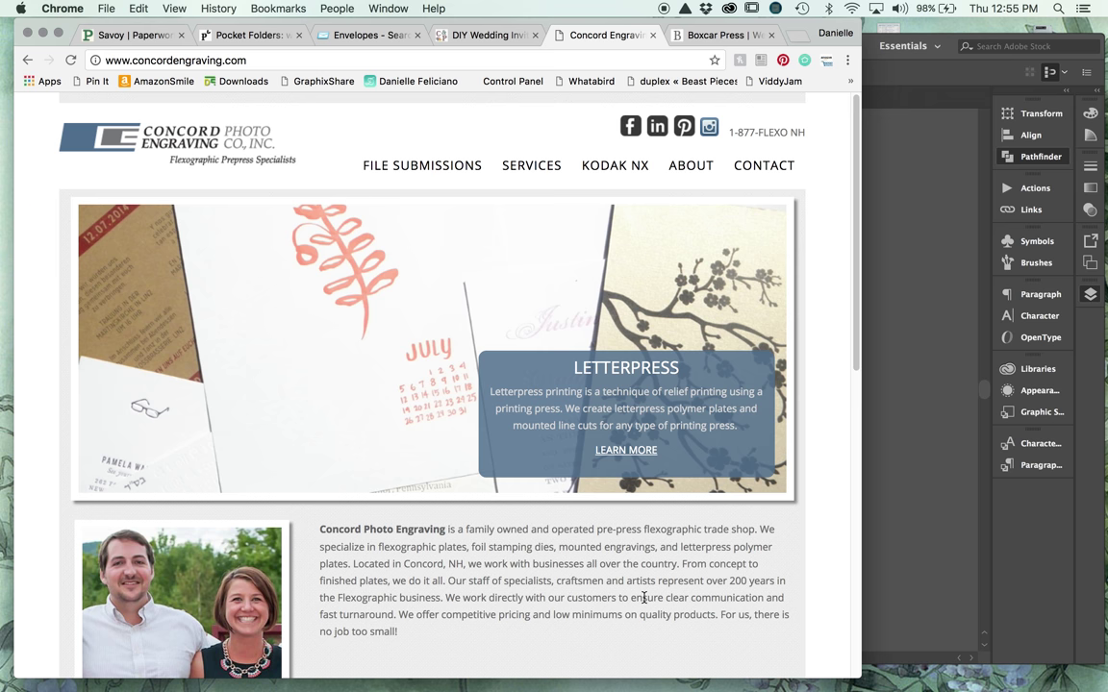
scroll(645, 598, down, 5)
scroll(644, 602, down, 5)
scroll(644, 602, up, 1)
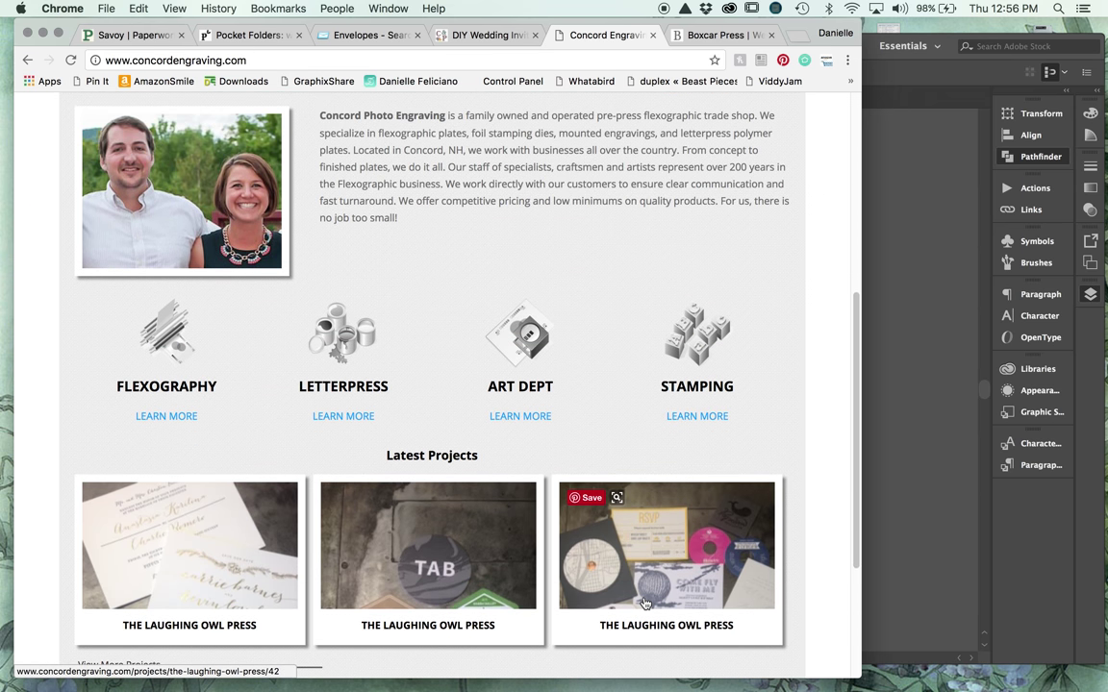
scroll(644, 603, down, 4)
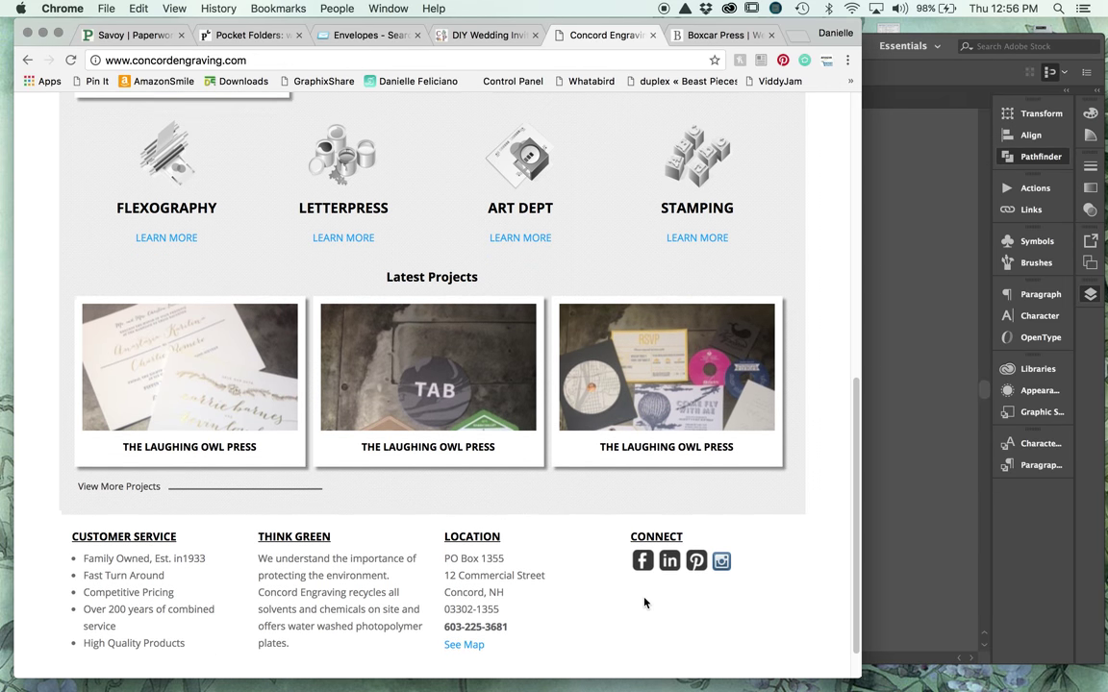
scroll(645, 603, up, 12)
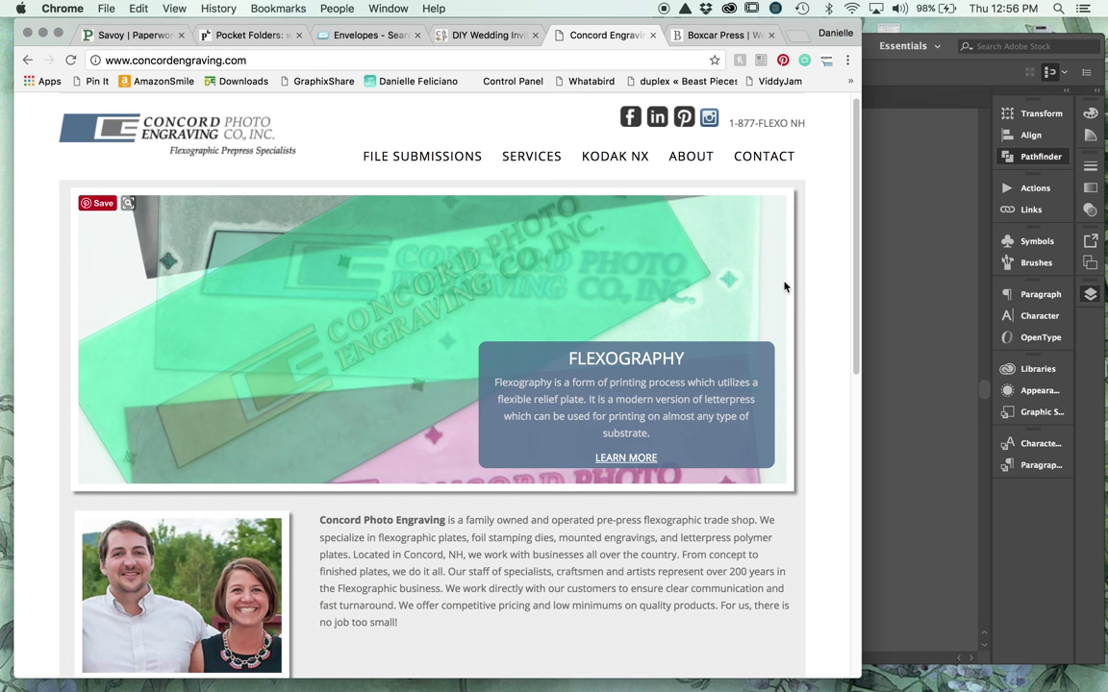
Switch to the Boxcar Press site and look over its home page and main site sections
click(716, 37)
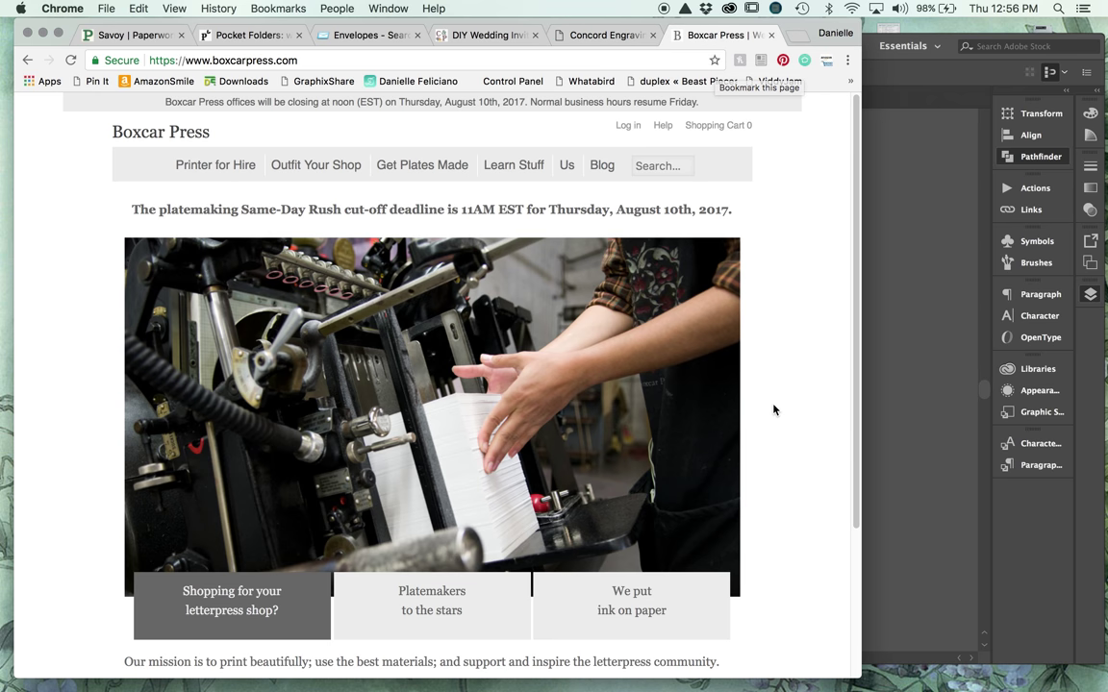
scroll(775, 408, down, 5)
scroll(775, 409, up, 4)
scroll(774, 409, up, 1)
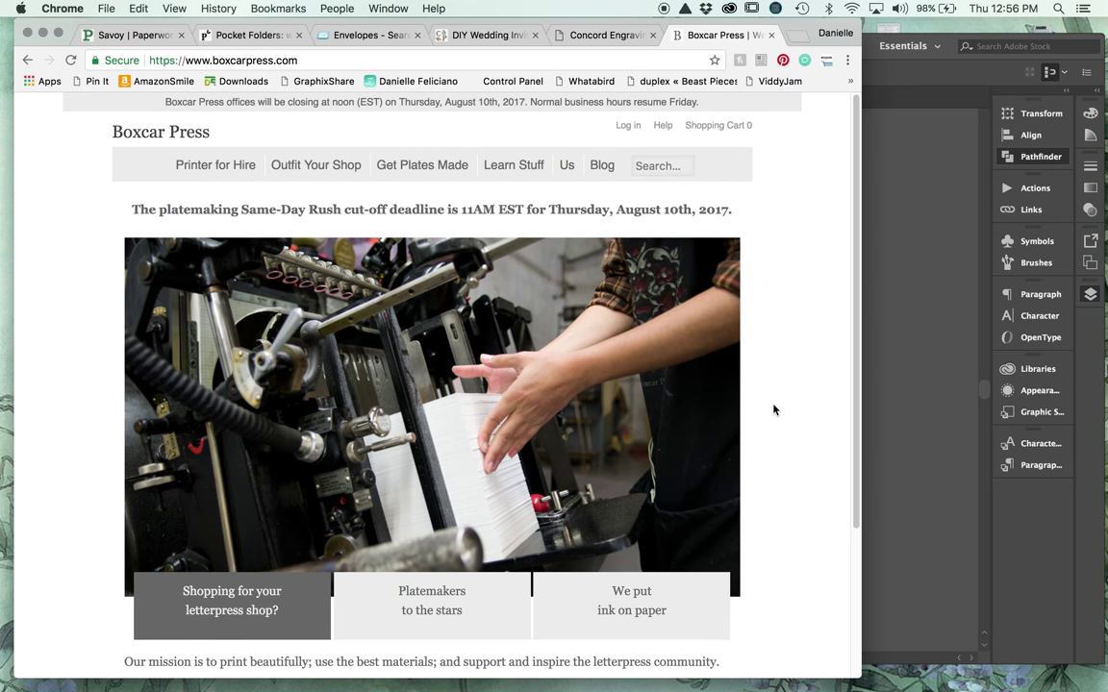
scroll(774, 409, down, 1)
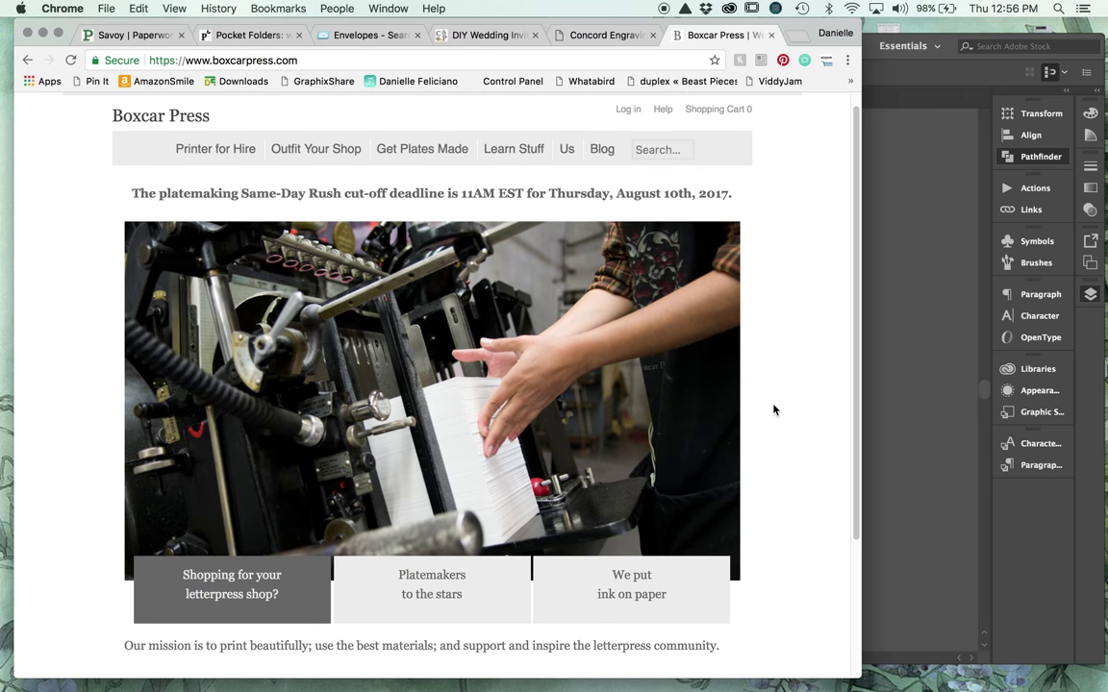
scroll(774, 410, up, 1)
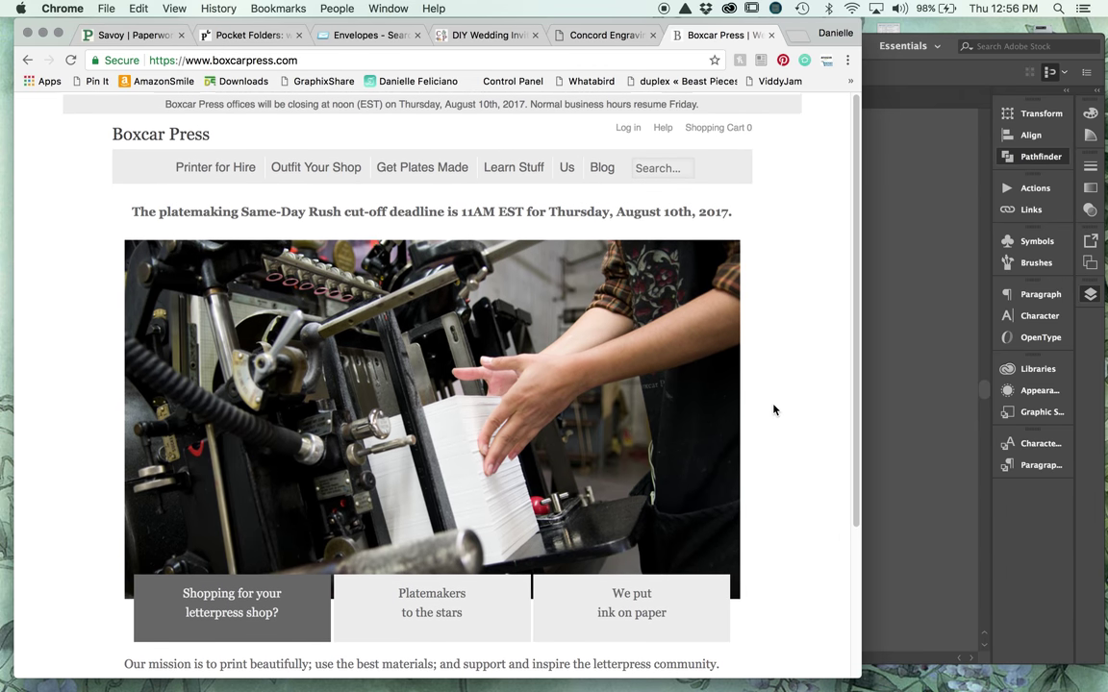
mouse_move(217, 171)
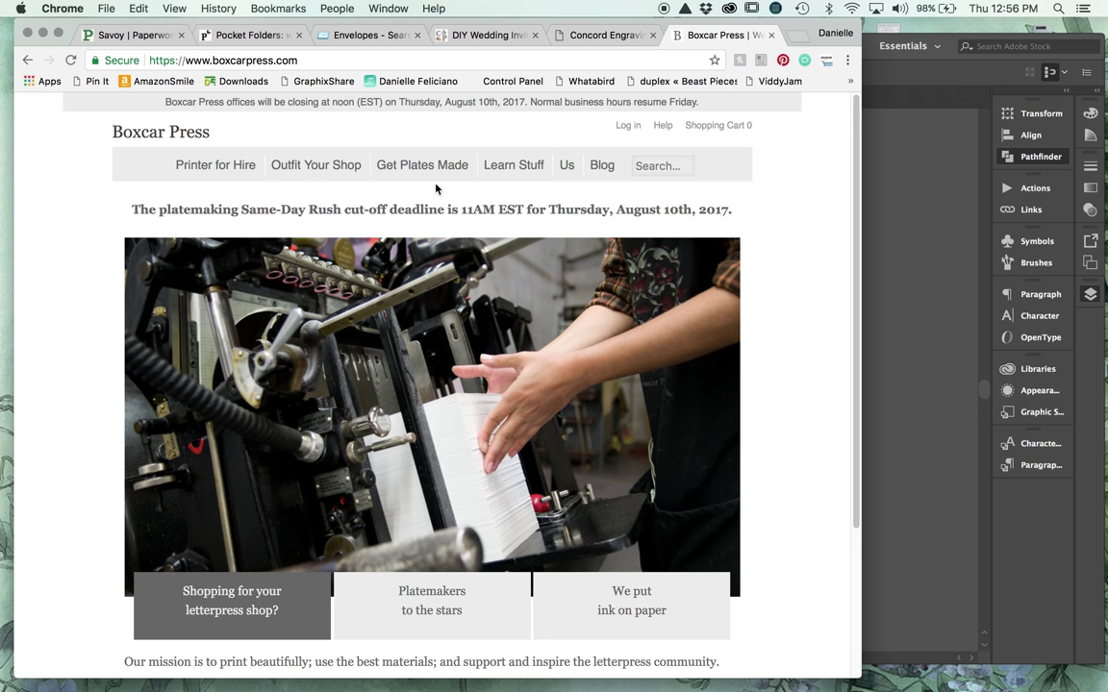
Open Boxcar Press's Pricing & Turnaround page and review the plate choices, plate pricing table and shipping terms
mouse_move(395, 167)
click(438, 223)
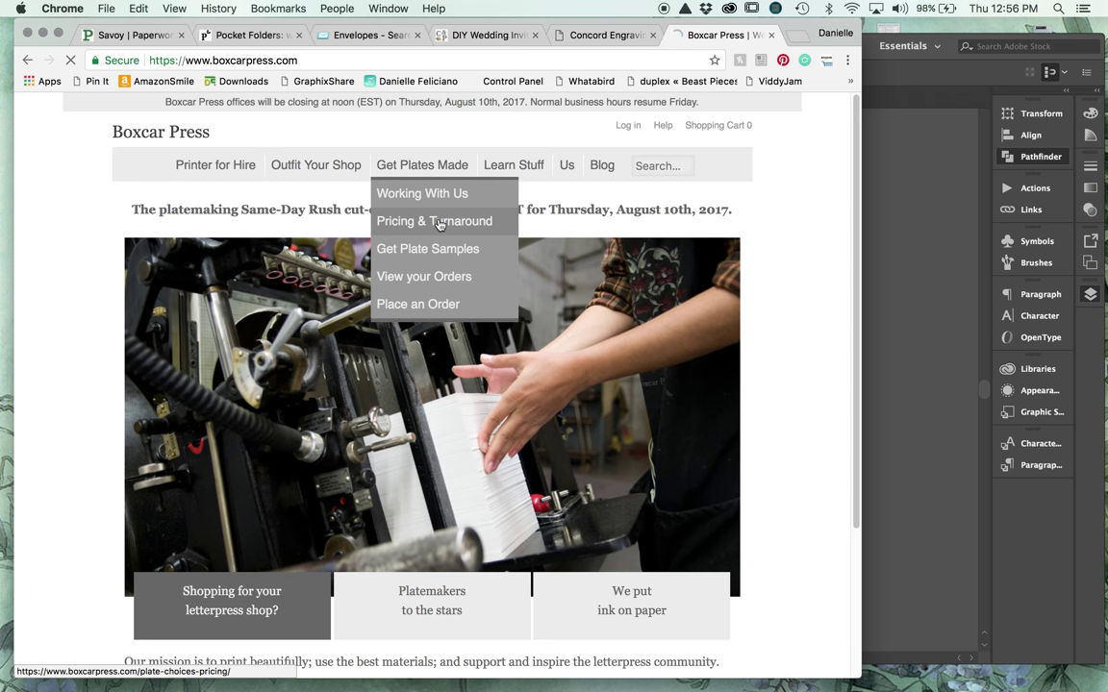
scroll(481, 353, down, 1)
scroll(481, 353, down, 20)
scroll(481, 353, down, 10)
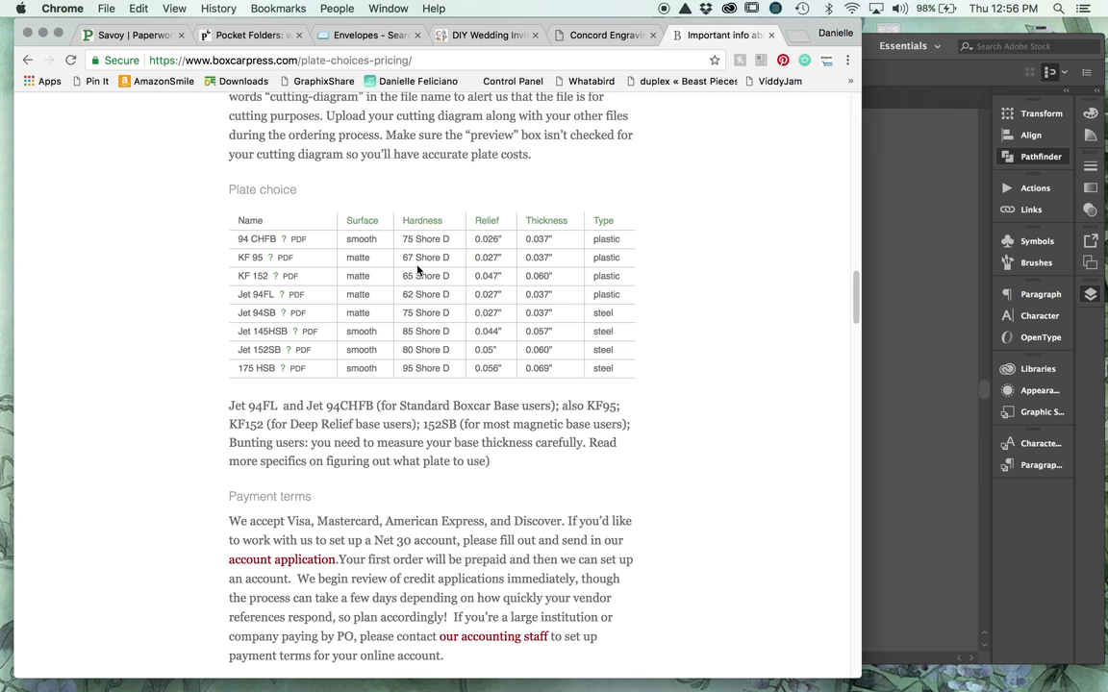
scroll(418, 270, down, 15)
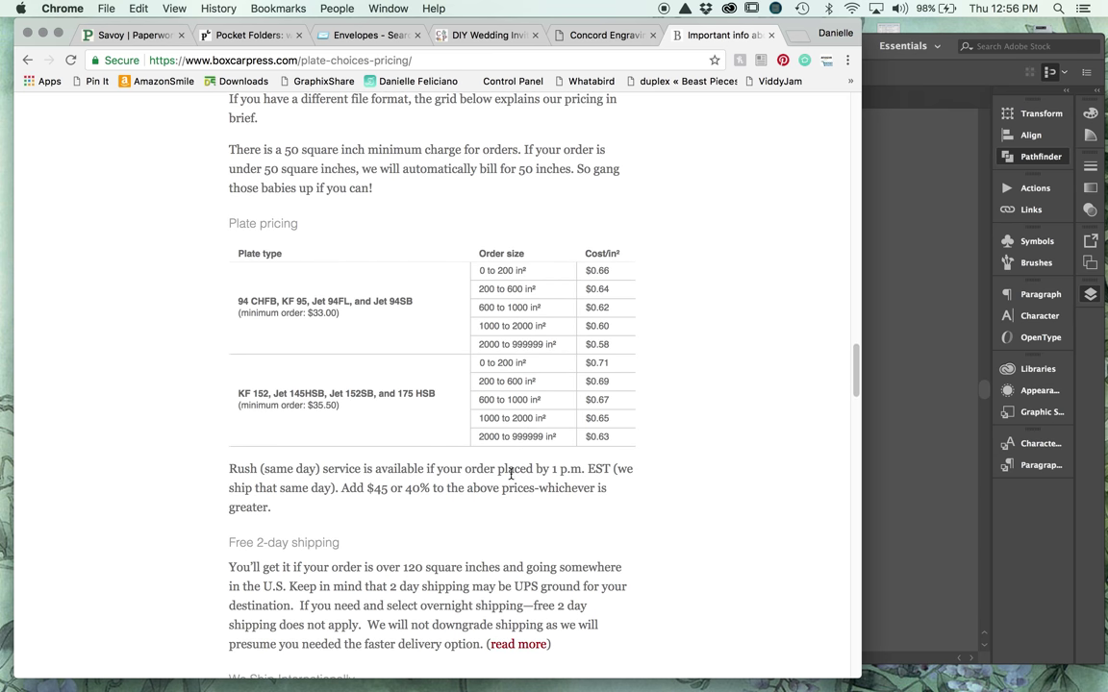
scroll(501, 519, down, 10)
scroll(337, 276, up, 8)
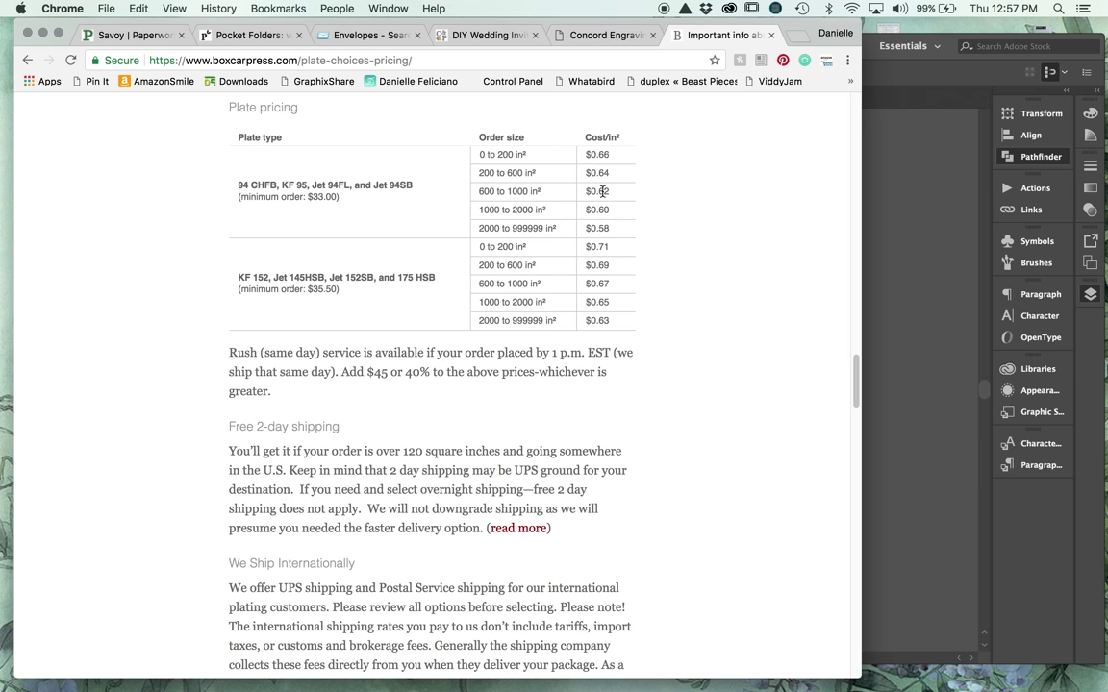
scroll(705, 378, up, 1)
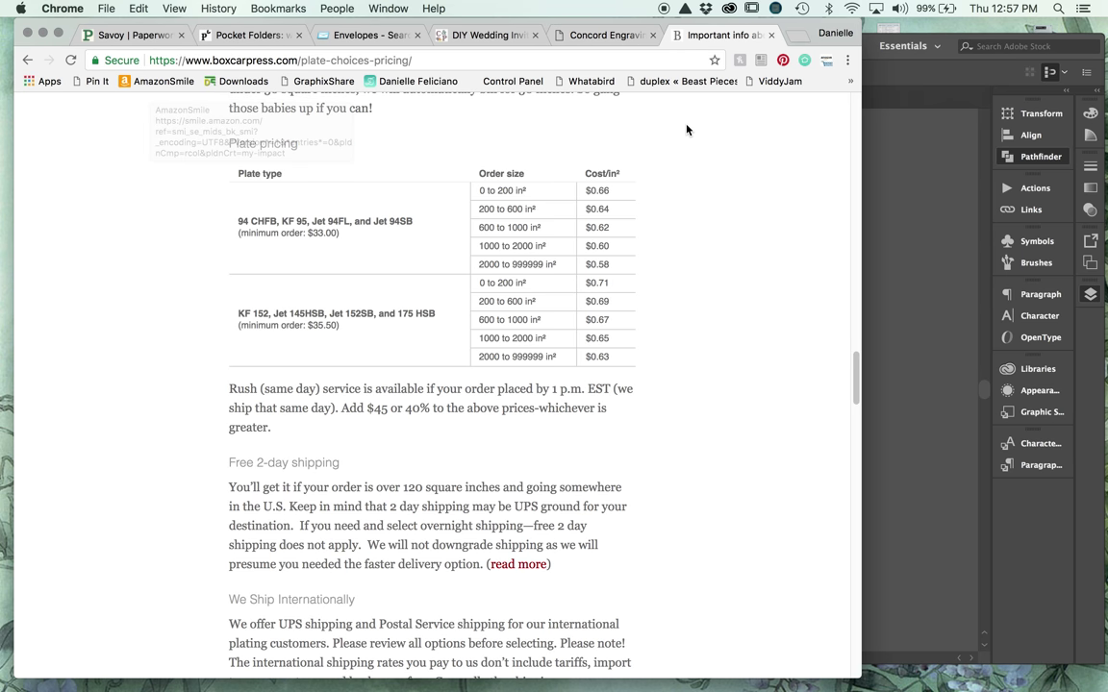
Minimize the browser to reveal Illustrator and examine the ganged invitation artwork across the SuitePlates.ai artboard
click(43, 34)
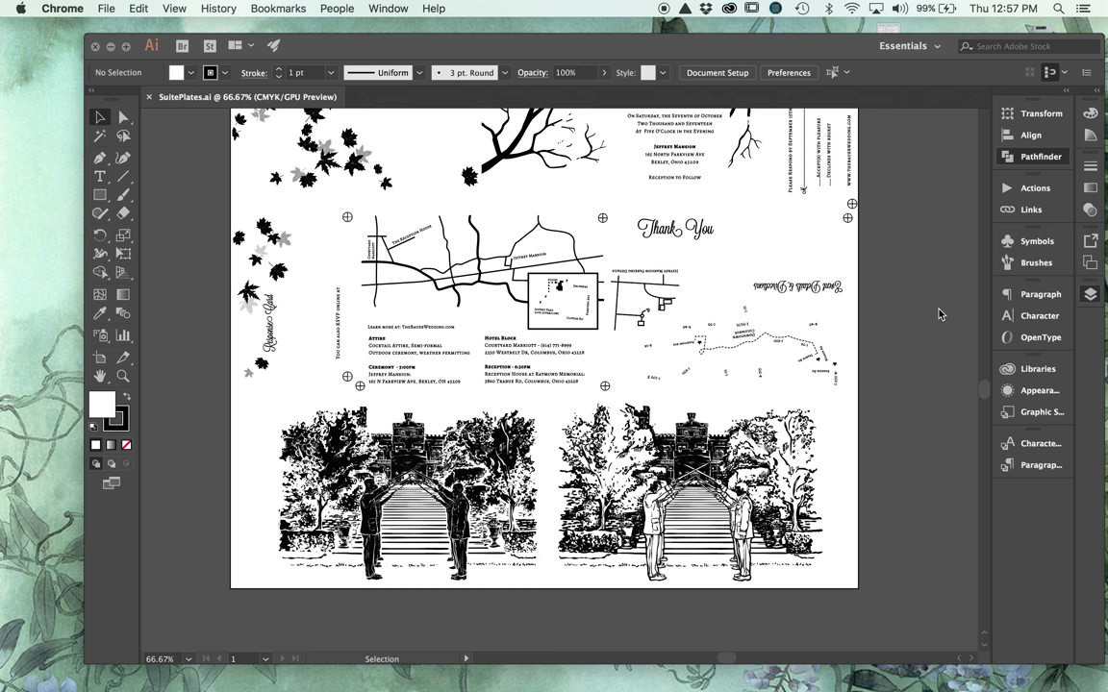
scroll(939, 314, up, 3)
scroll(939, 314, up, 1)
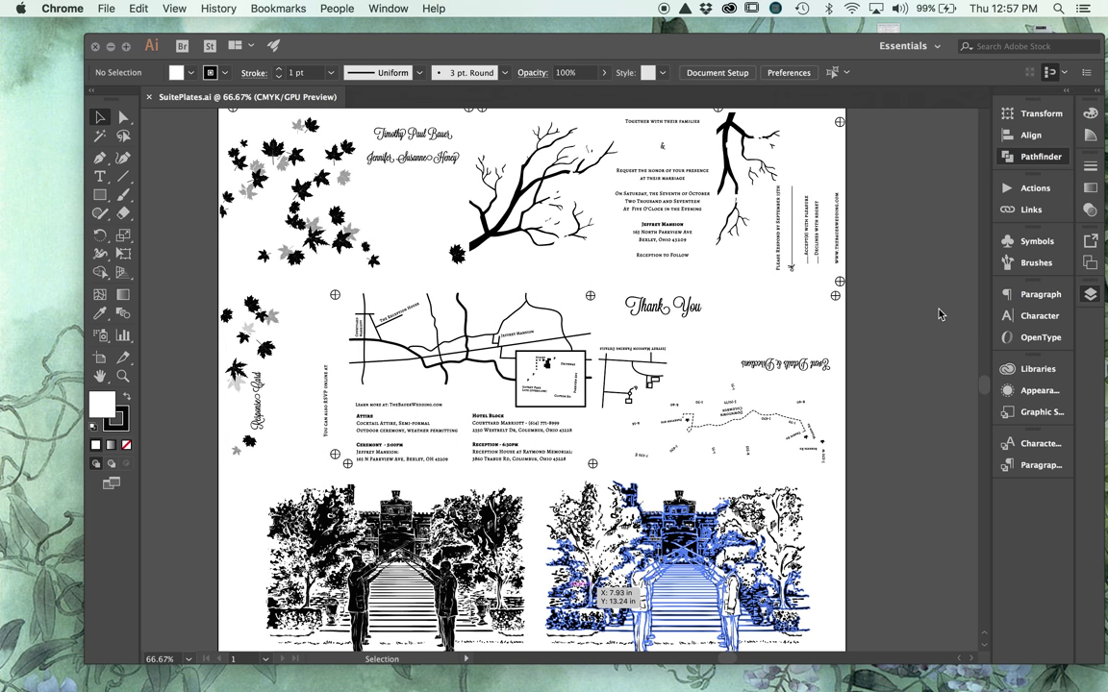
scroll(940, 314, up, 1)
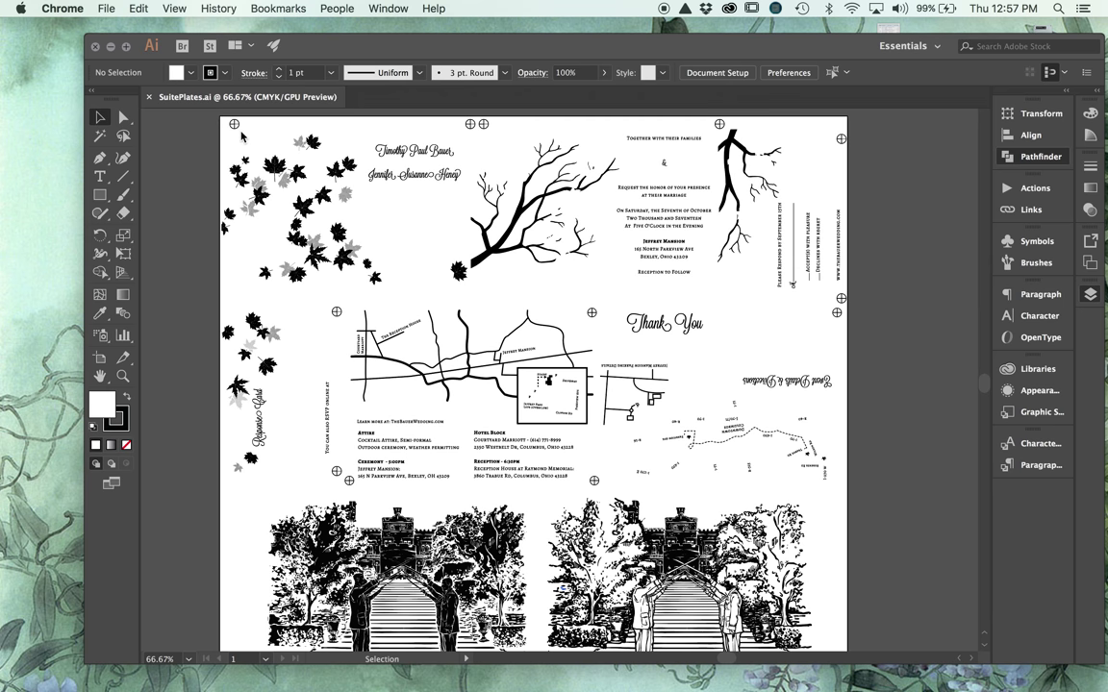
scroll(575, 404, up, 2)
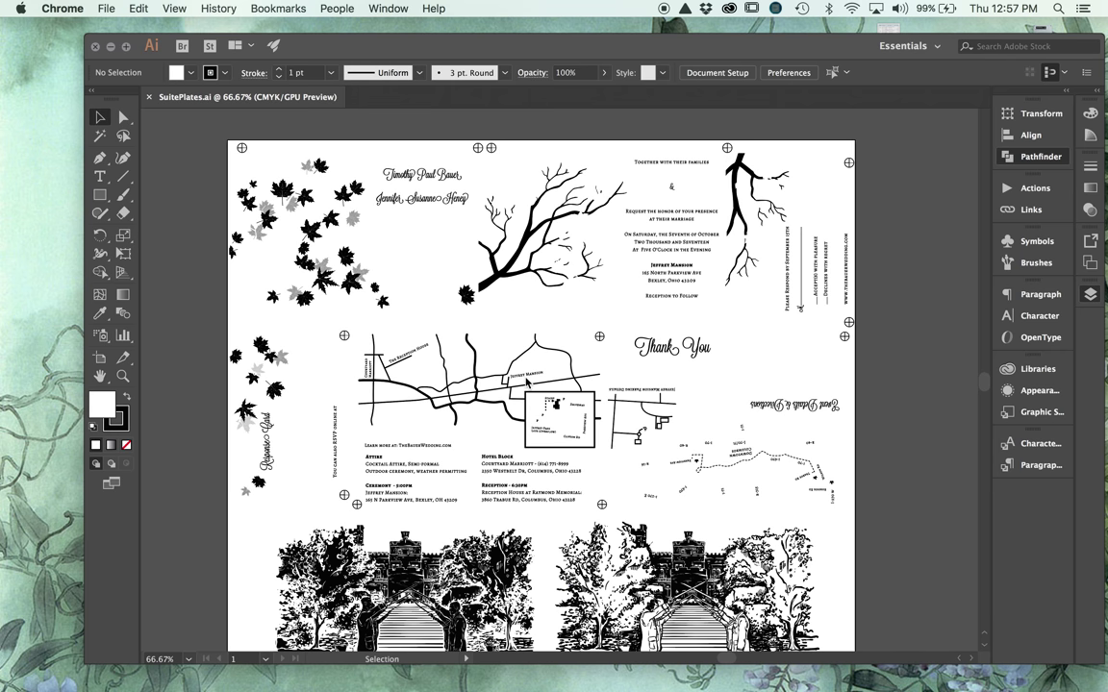
scroll(526, 381, down, 2)
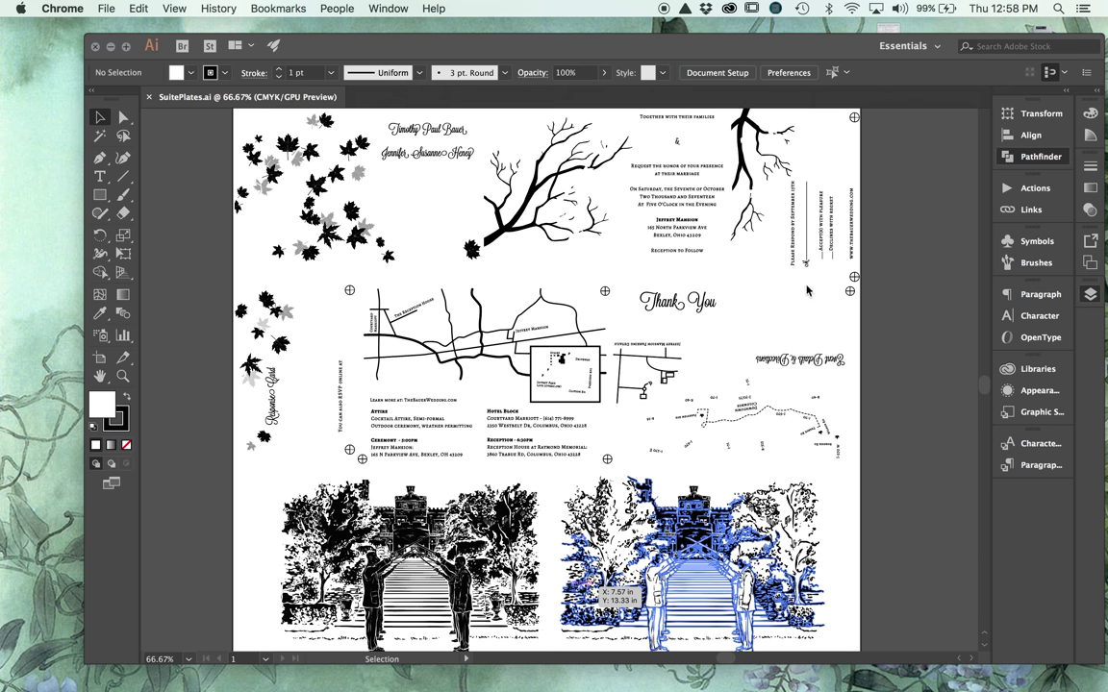
scroll(588, 584, down, 2)
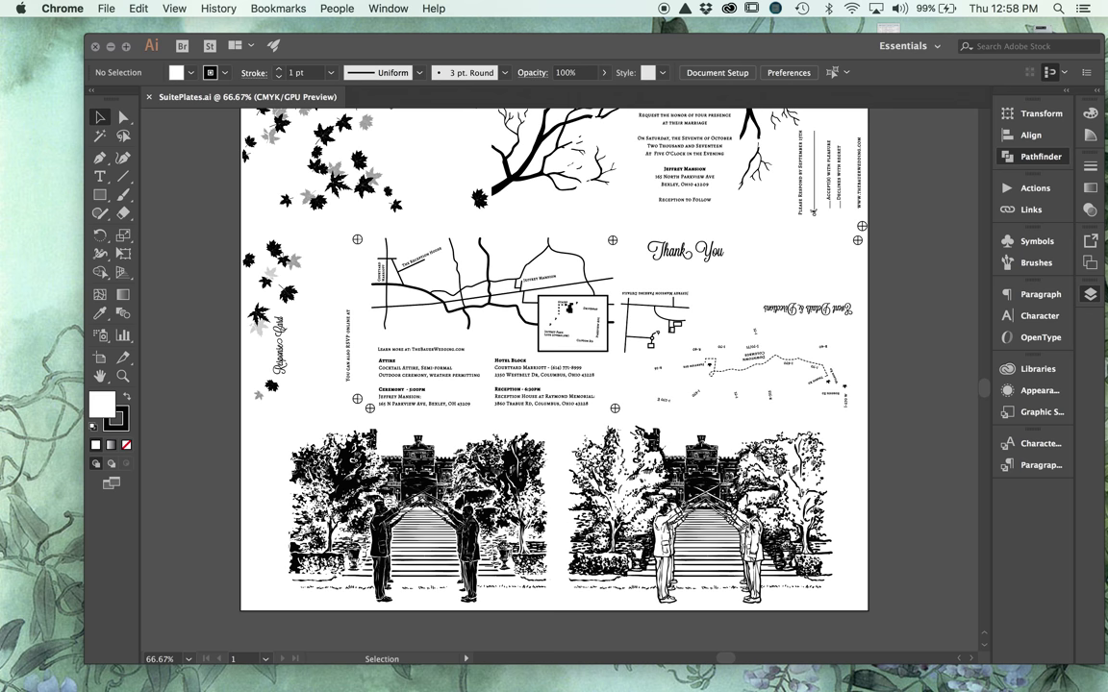
scroll(430, 290, up, 3)
scroll(430, 290, left, 1)
Shift the Illustrator window aside to expose the desktop folders, hide Layer 1 in SuitePlates.ai and add a new layer
click(546, 46)
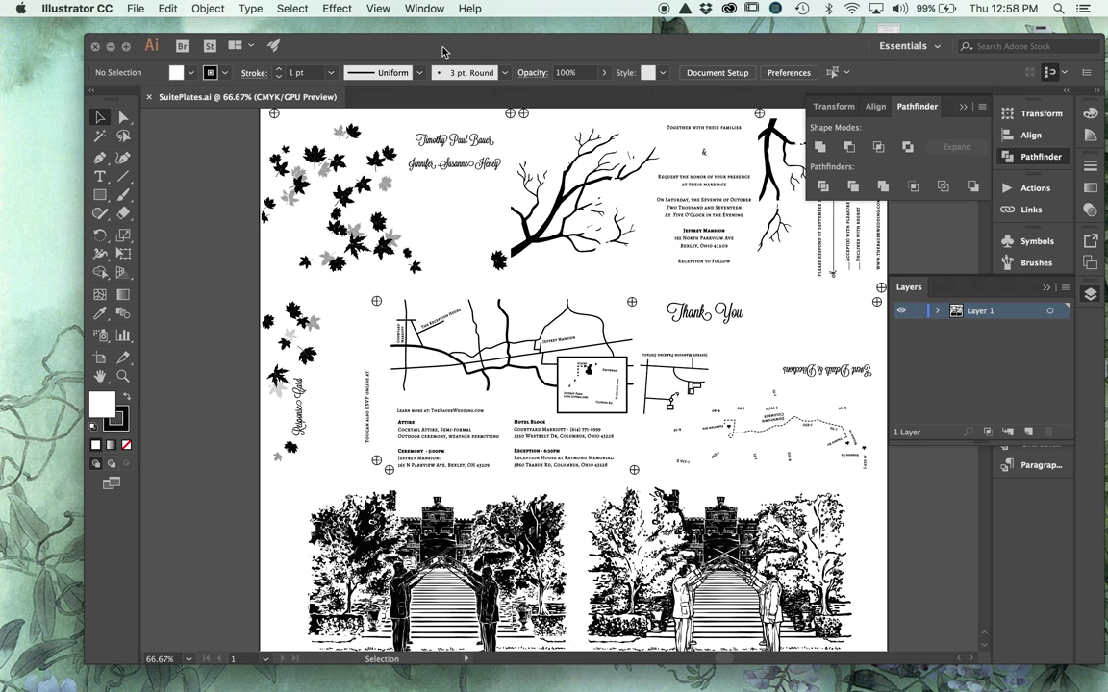
drag(472, 54, 352, 45)
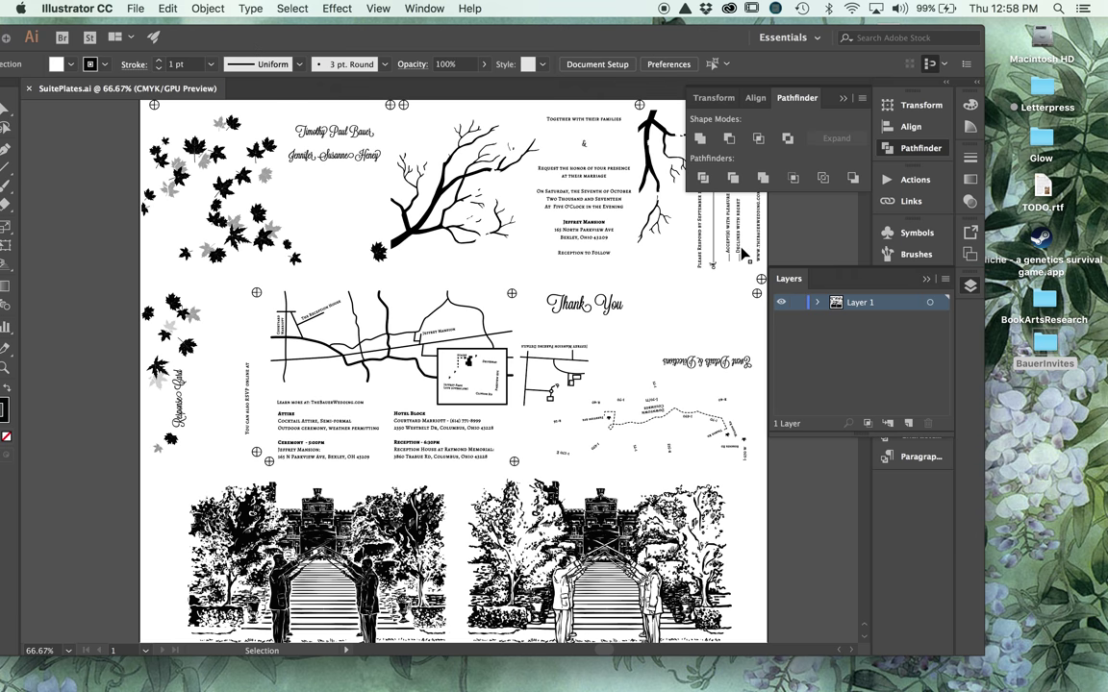
click(781, 302)
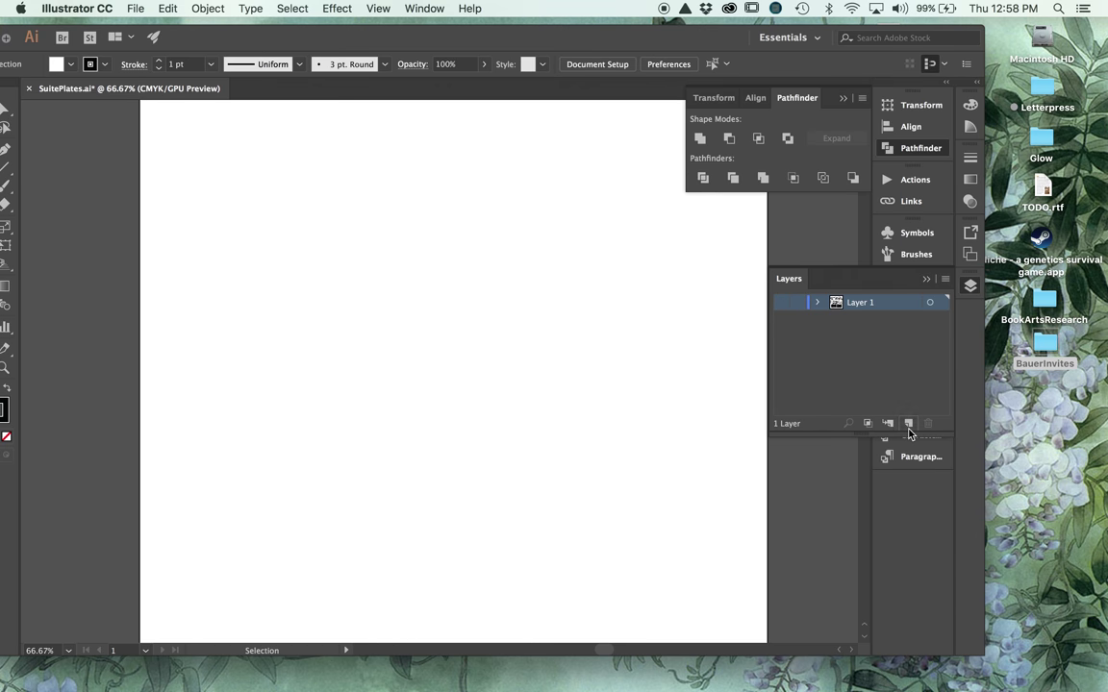
click(908, 423)
Open BauerInvites_Suite.ai from the BauerInvites desktop folder and look over its invitation, response and map cards
double_click(1043, 343)
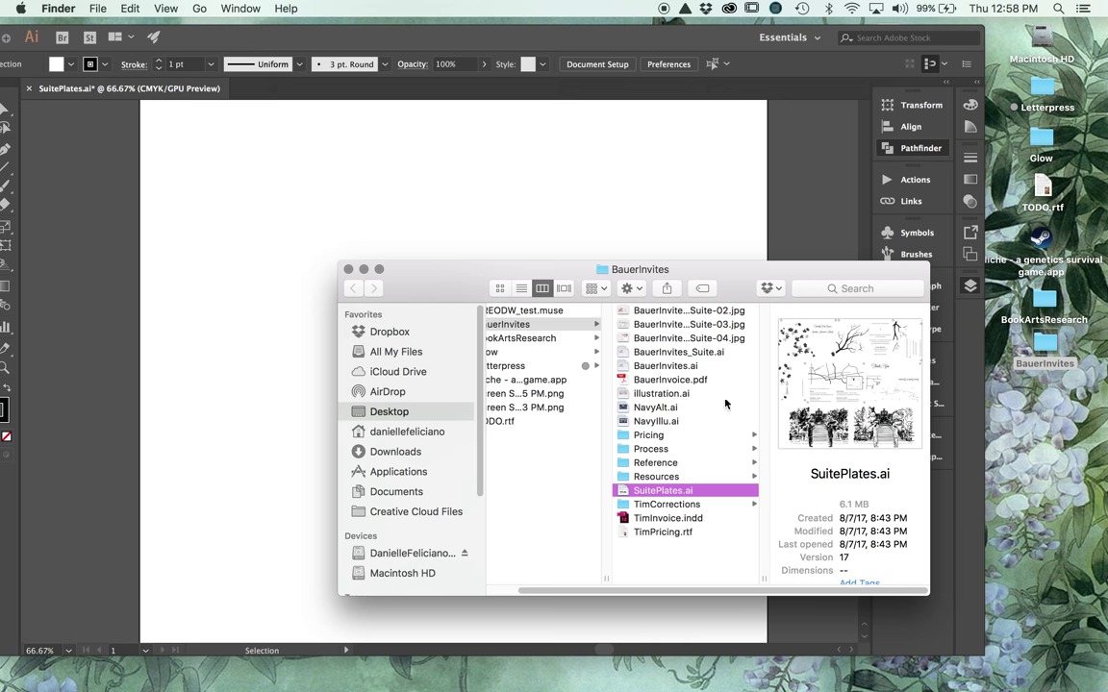
click(701, 354)
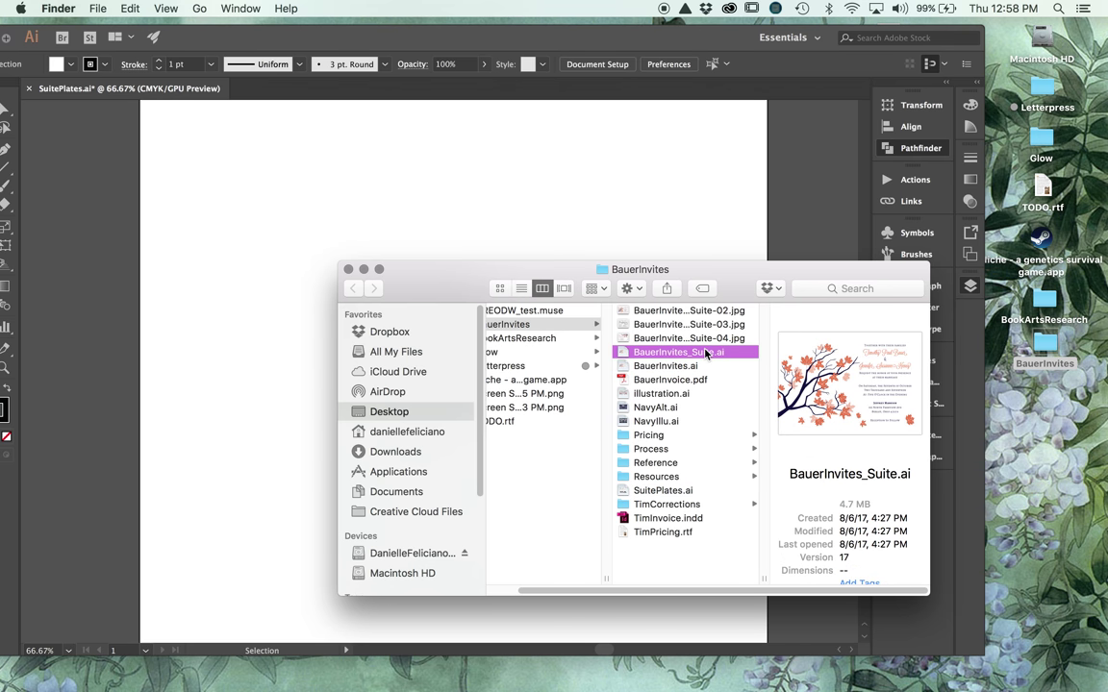
double_click(705, 354)
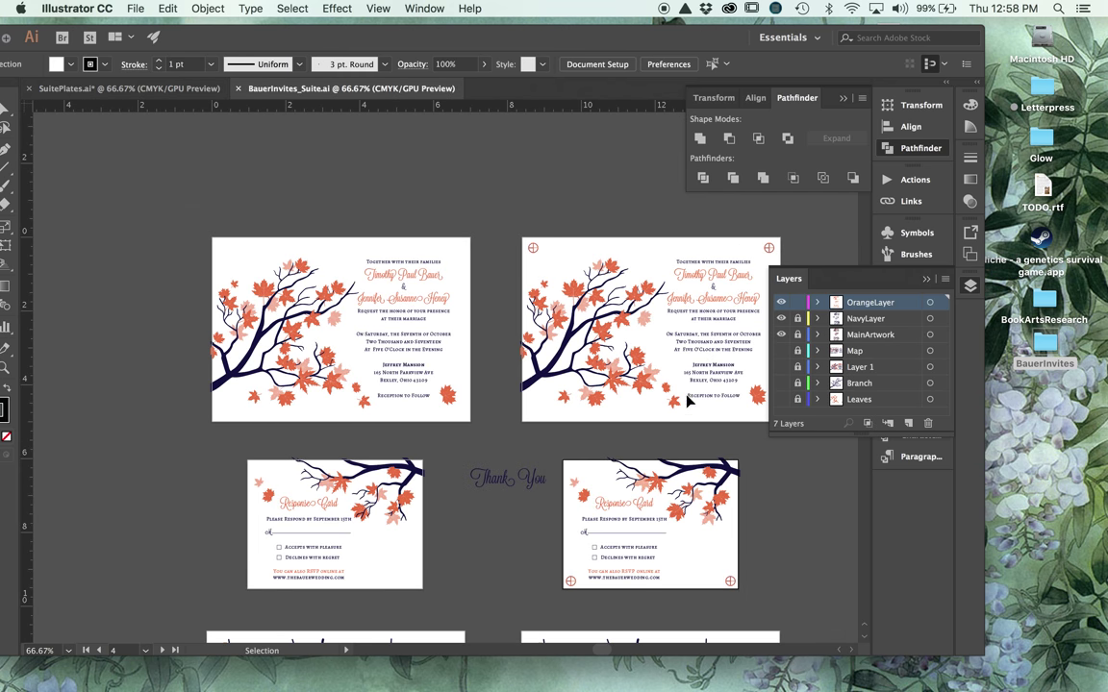
scroll(666, 452, down, 5)
scroll(666, 452, right, 3)
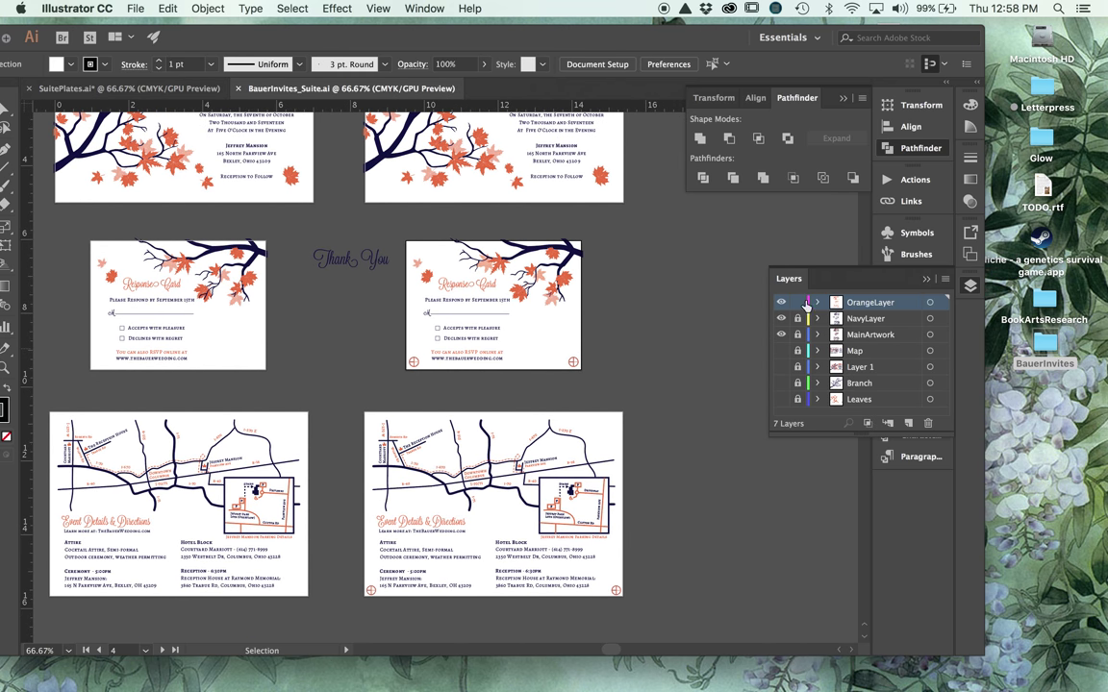
Toggle the visibility of OrangeLayer, NavyLayer and MainArtwork to compare the color separations, leaving only NavyLayer of these hidden
click(781, 302)
click(781, 302)
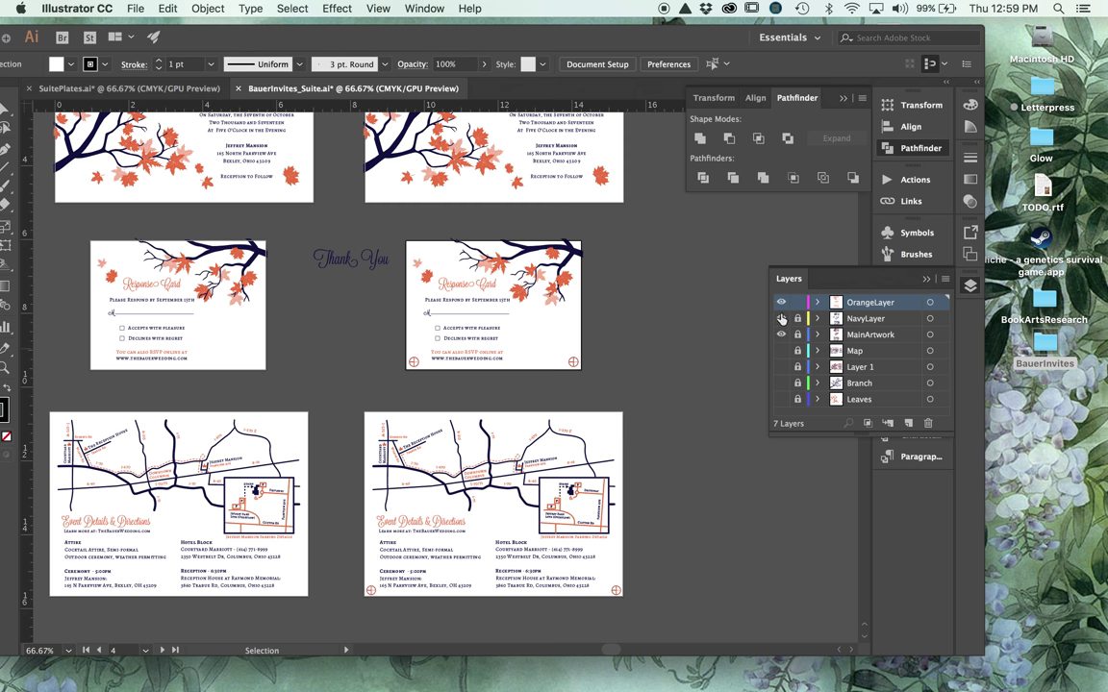
click(781, 318)
click(781, 318)
click(781, 333)
click(781, 333)
click(781, 335)
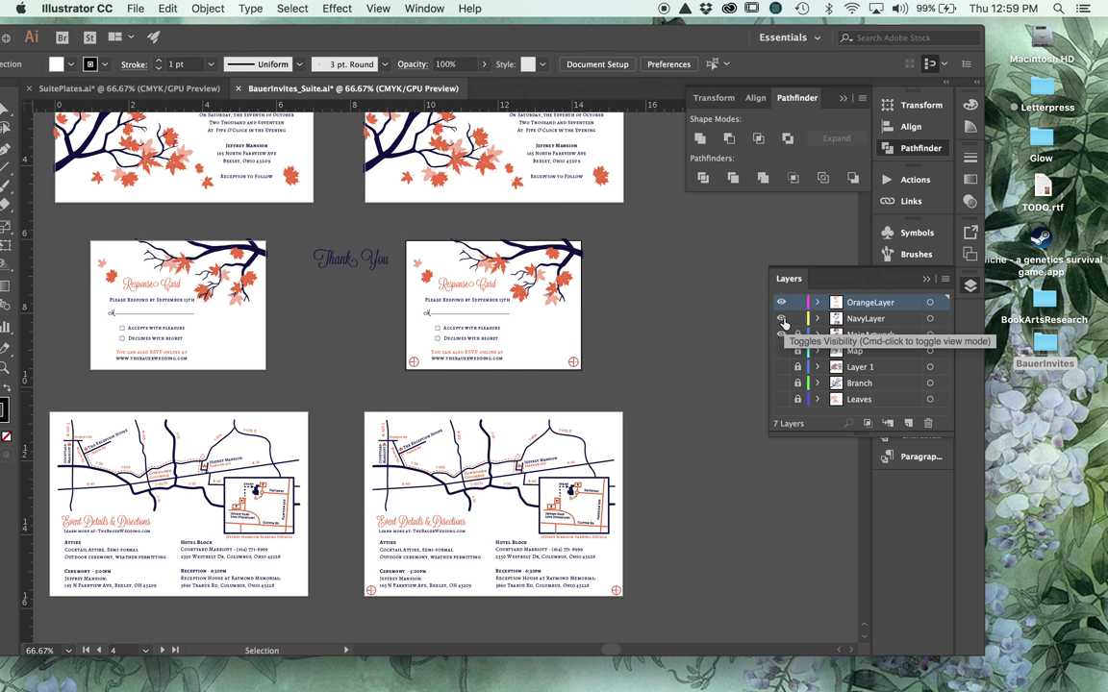
click(781, 319)
click(781, 334)
Copy the orange map card artwork into Layer 2 of SuitePlates.ai and place it in the artboard's upper-left corner
scroll(623, 416, down, 2)
scroll(623, 415, left, 3)
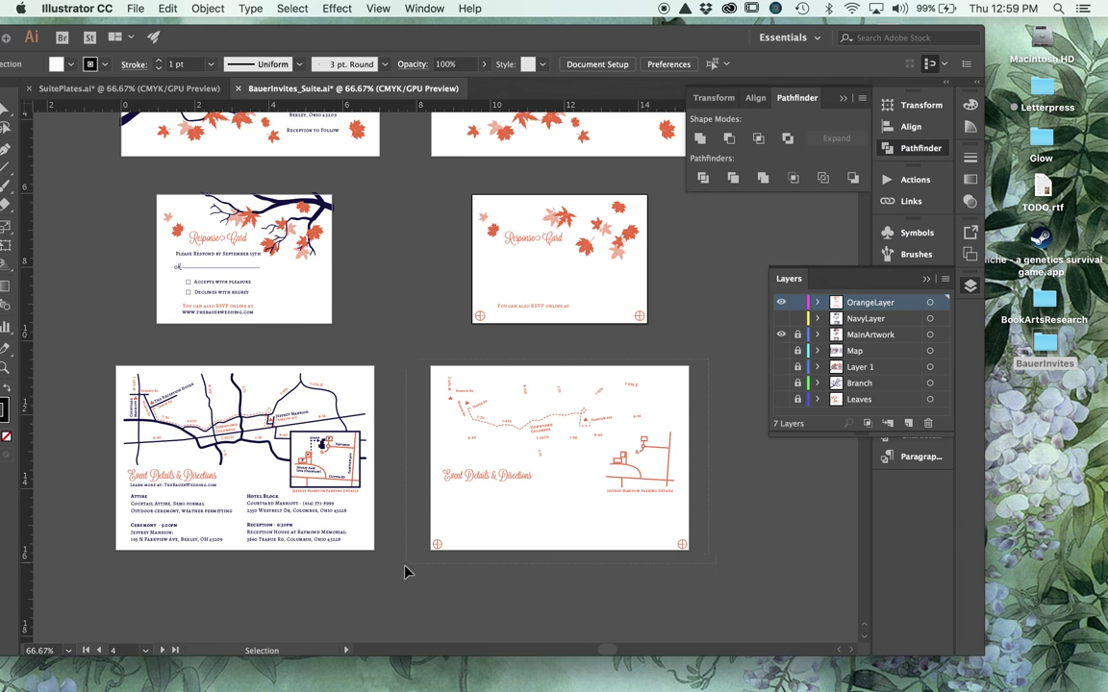
key(super+a)
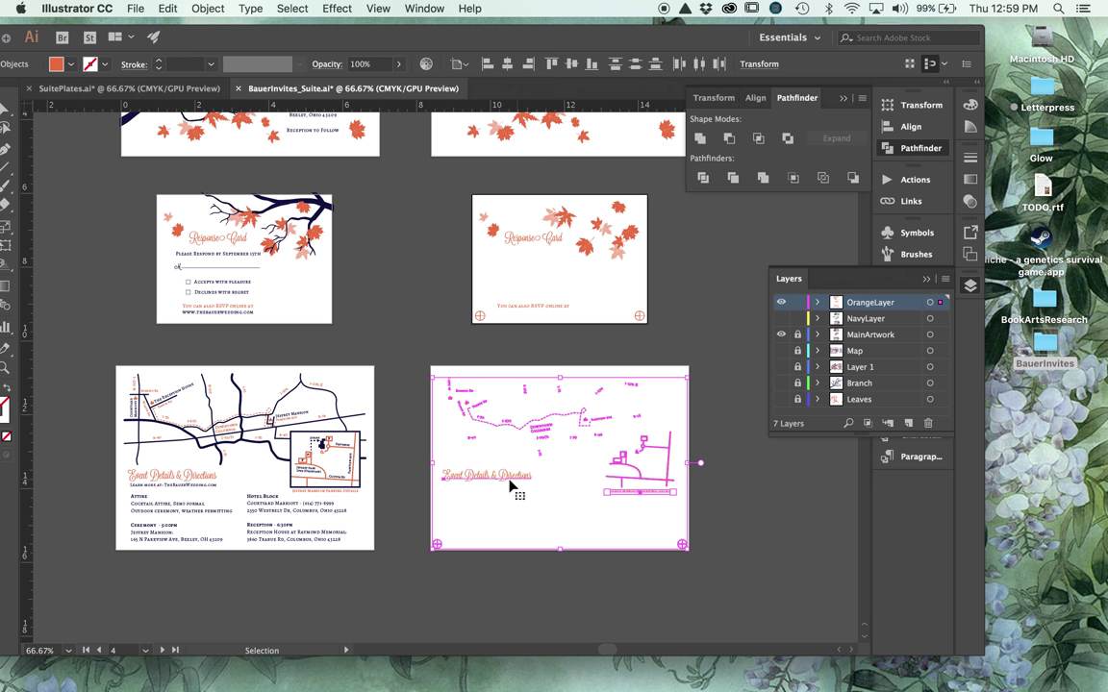
click(138, 89)
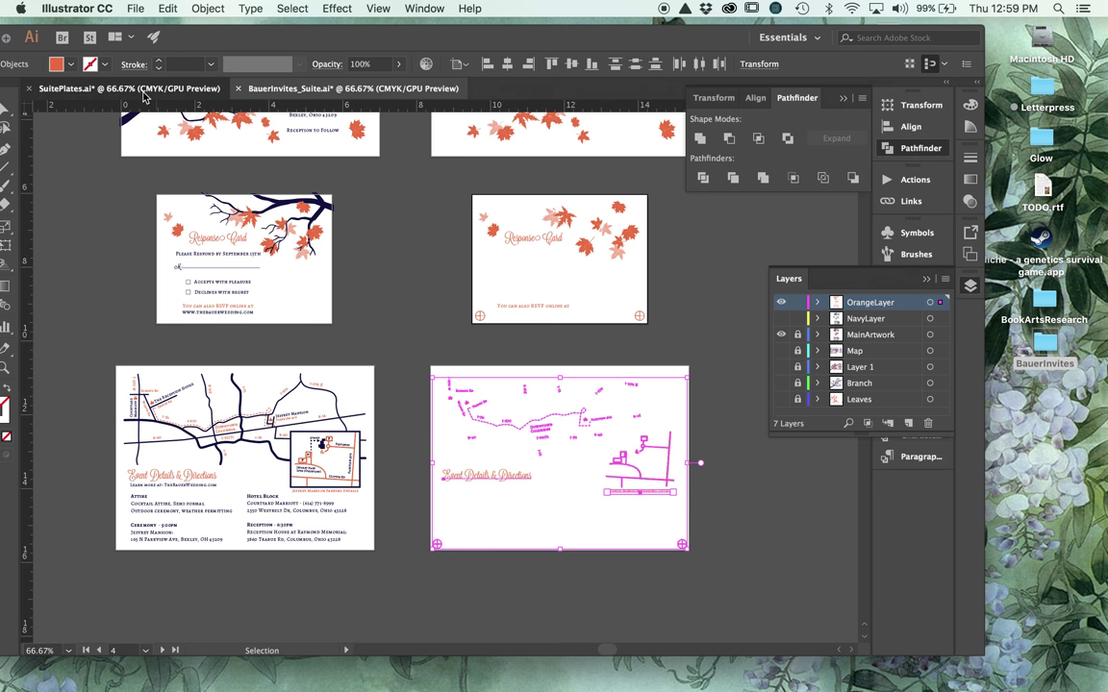
key(super+v)
scroll(452, 378, up, 5)
scroll(452, 378, left, 2)
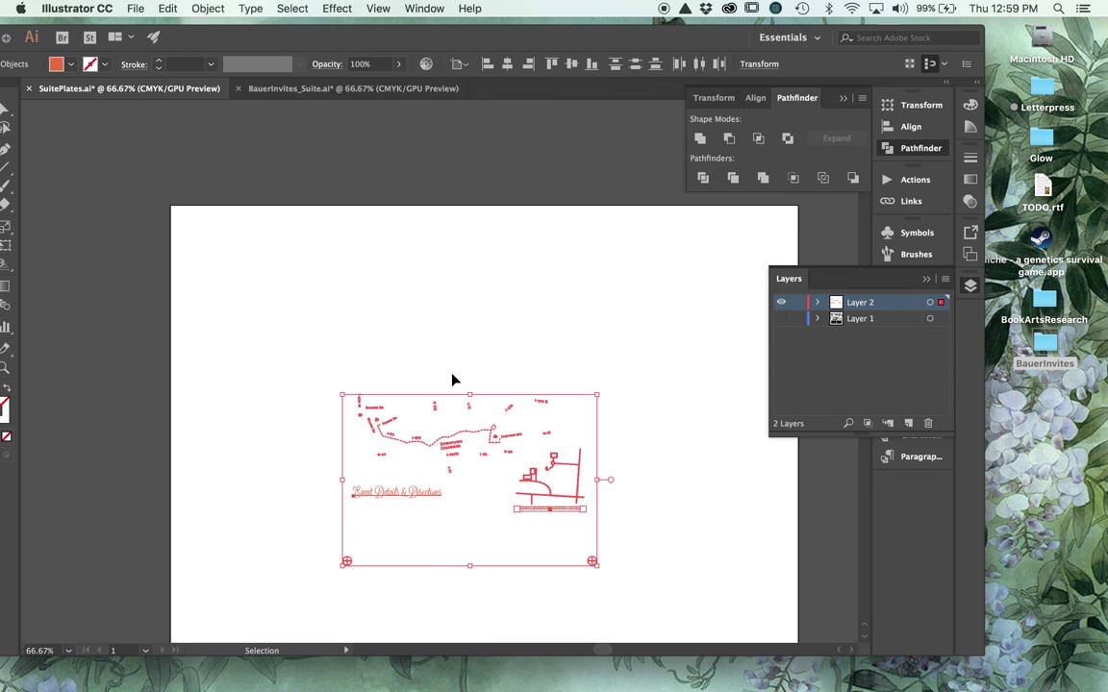
drag(494, 449, 359, 297)
click(456, 383)
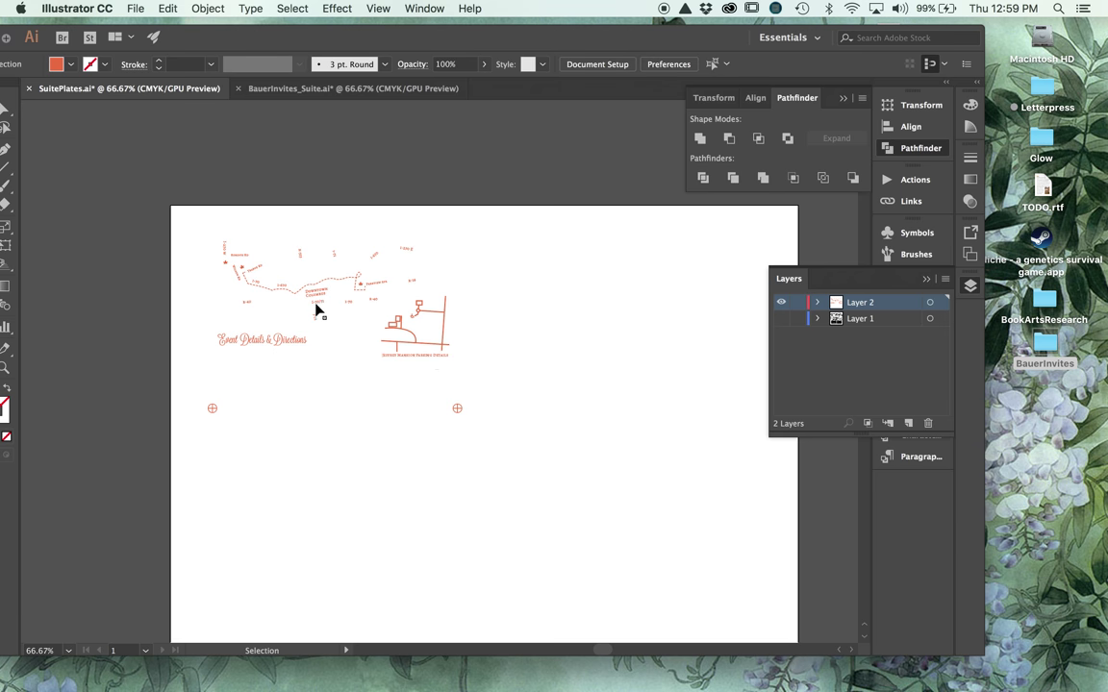
drag(308, 296, 392, 275)
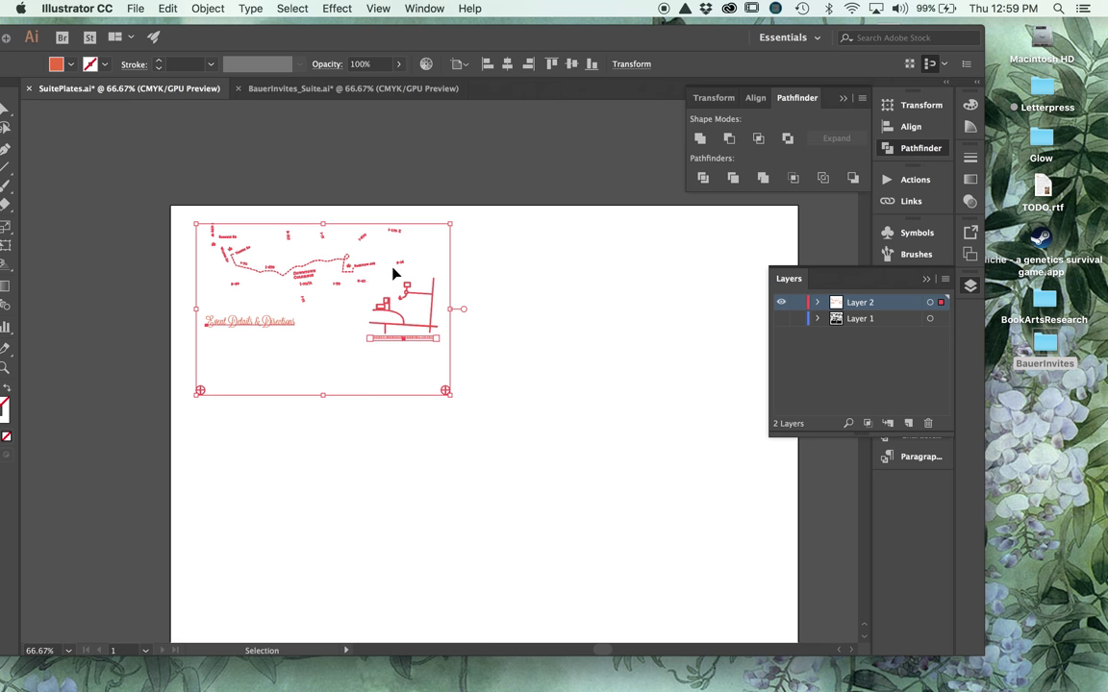
Copy the orange response card artwork from BauerInvites_Suite.ai into SuitePlates.ai and place it right of the map artwork
click(318, 96)
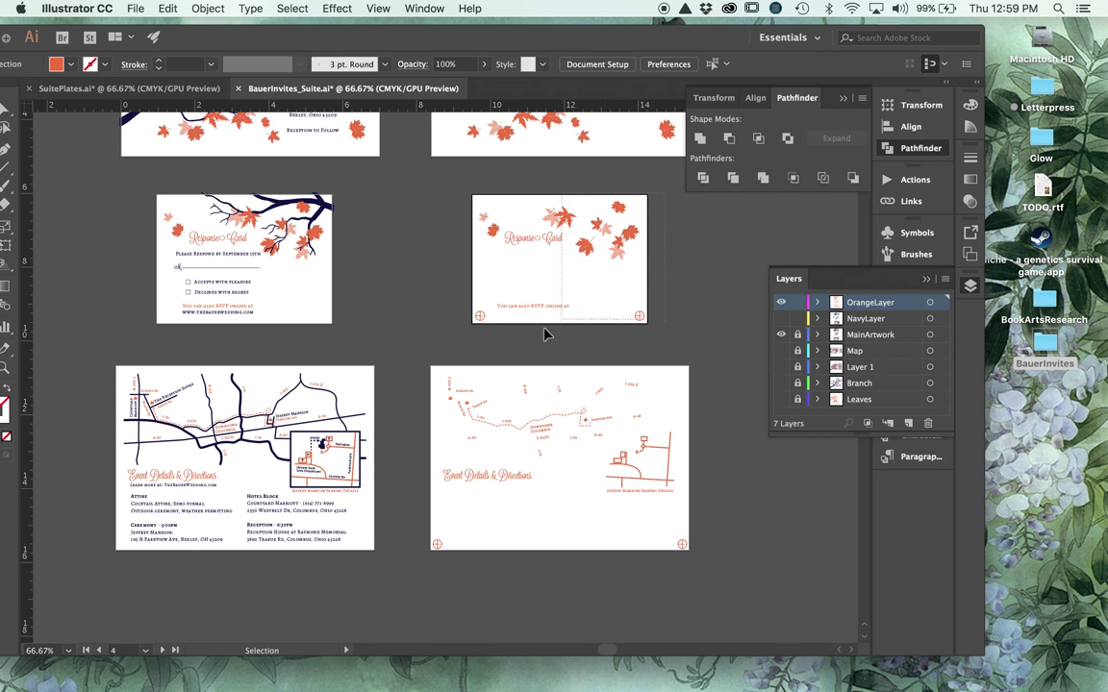
key(super+a)
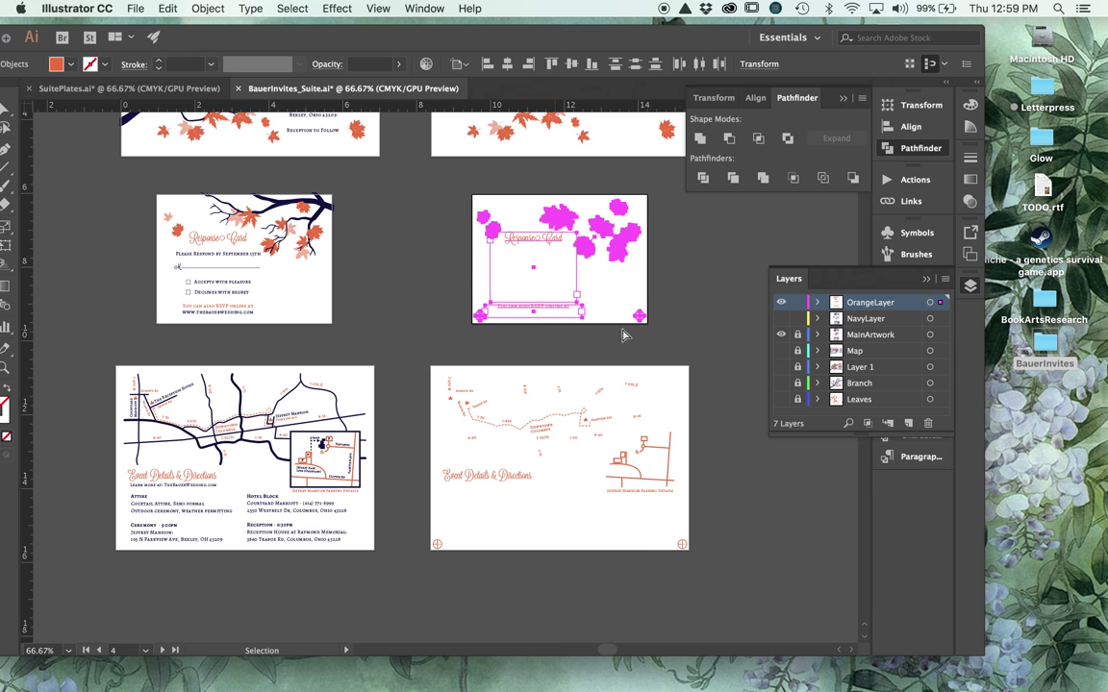
click(167, 87)
click(604, 331)
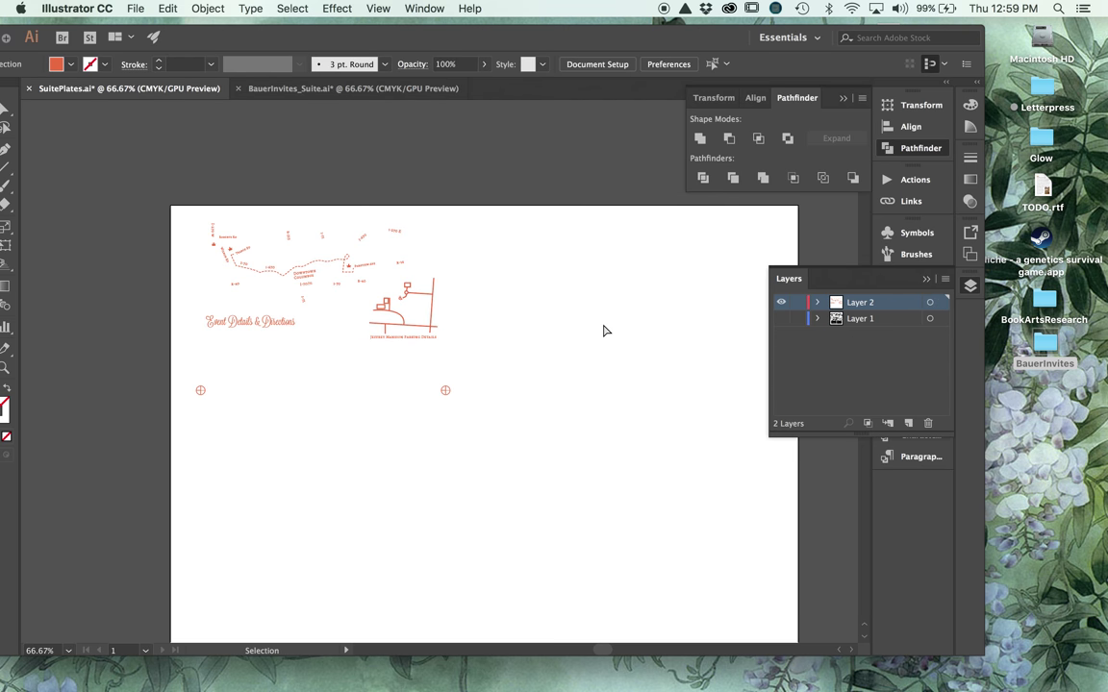
key(a)
key(super+v)
drag(495, 357, 611, 269)
key(v)
click(415, 125)
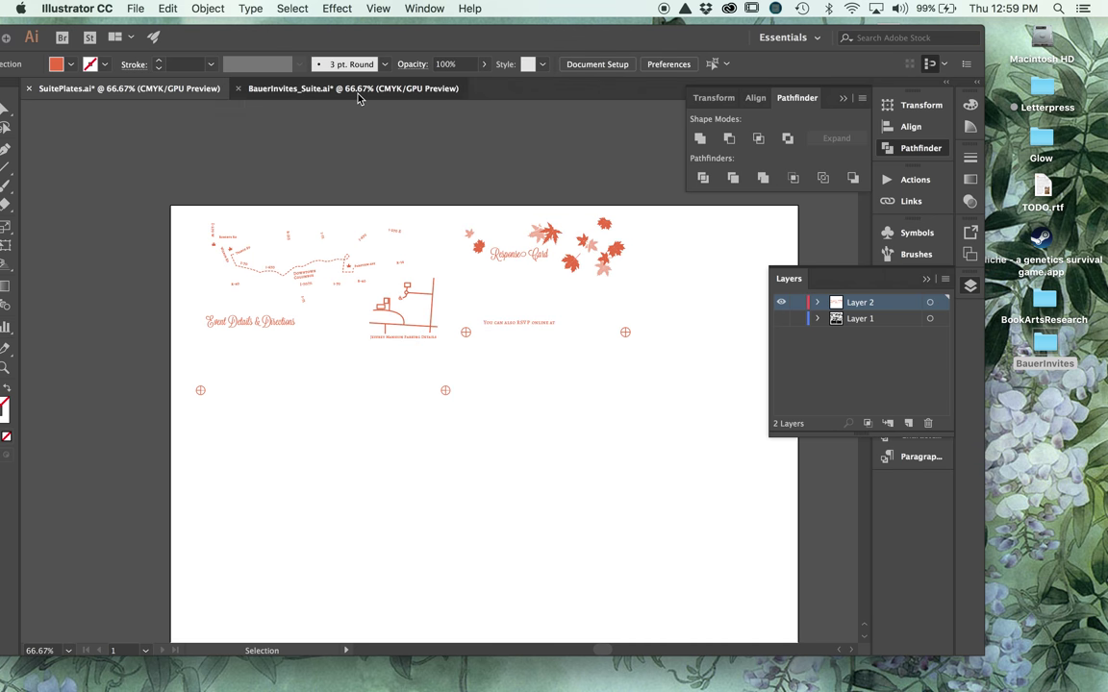
Copy the orange main invitation artwork from BauerInvites_Suite.ai into SuitePlates.ai and place it below the map artwork
click(327, 88)
scroll(700, 258, up, 3)
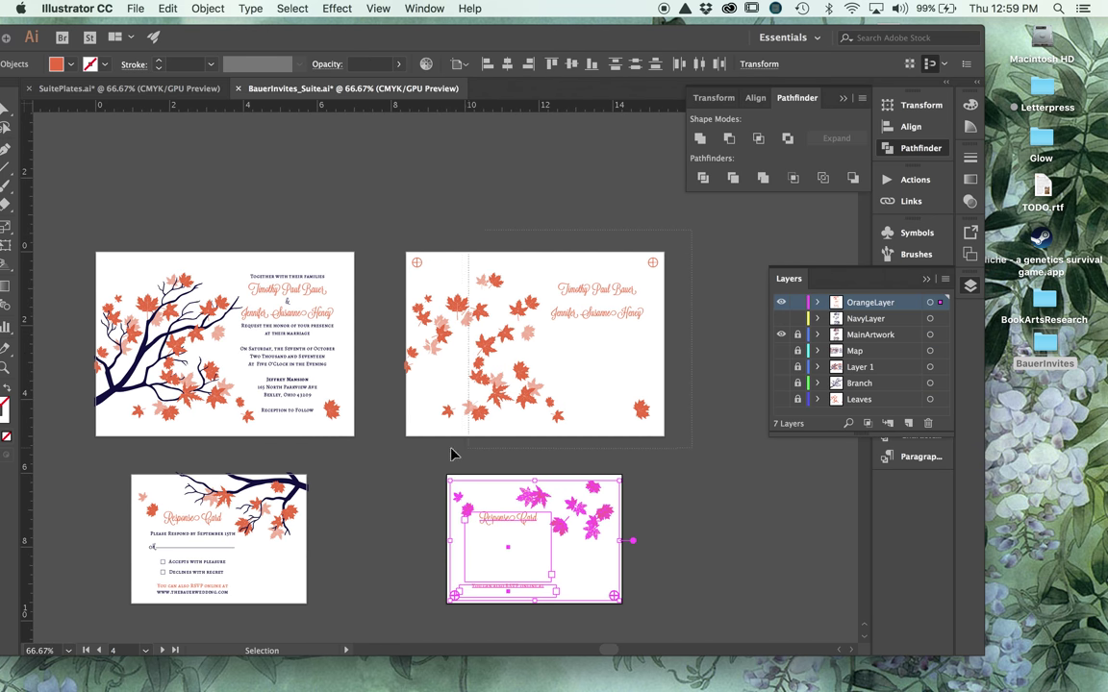
click(448, 411)
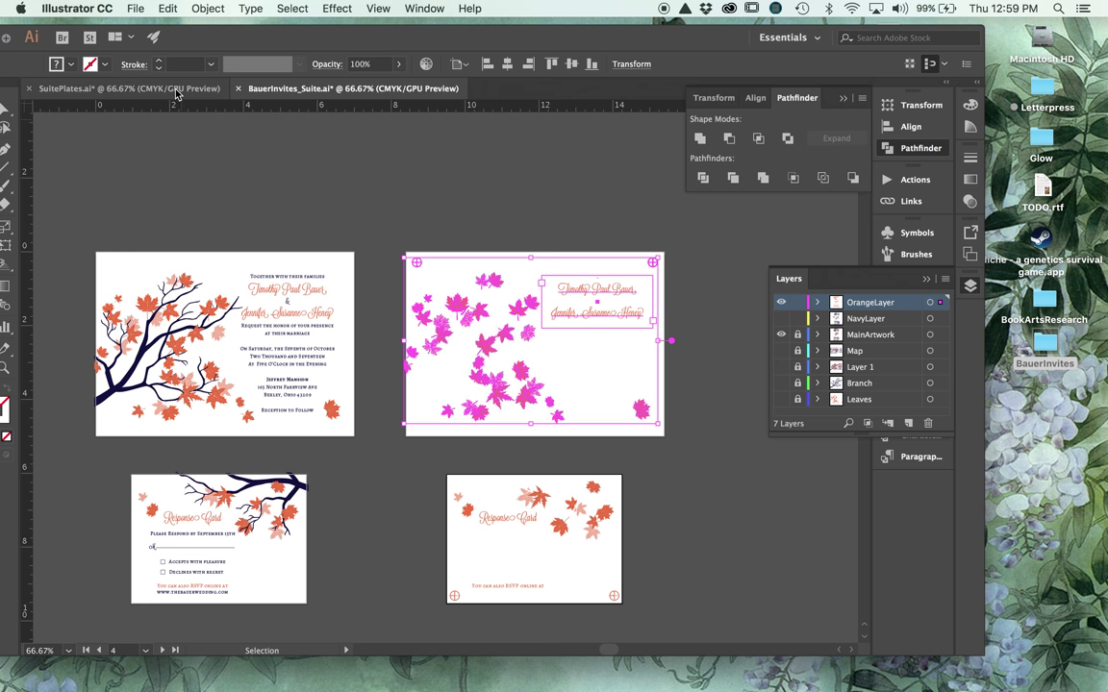
click(129, 88)
scroll(445, 377, down, 2)
key(super+v)
key(v)
drag(550, 371, 452, 486)
click(567, 519)
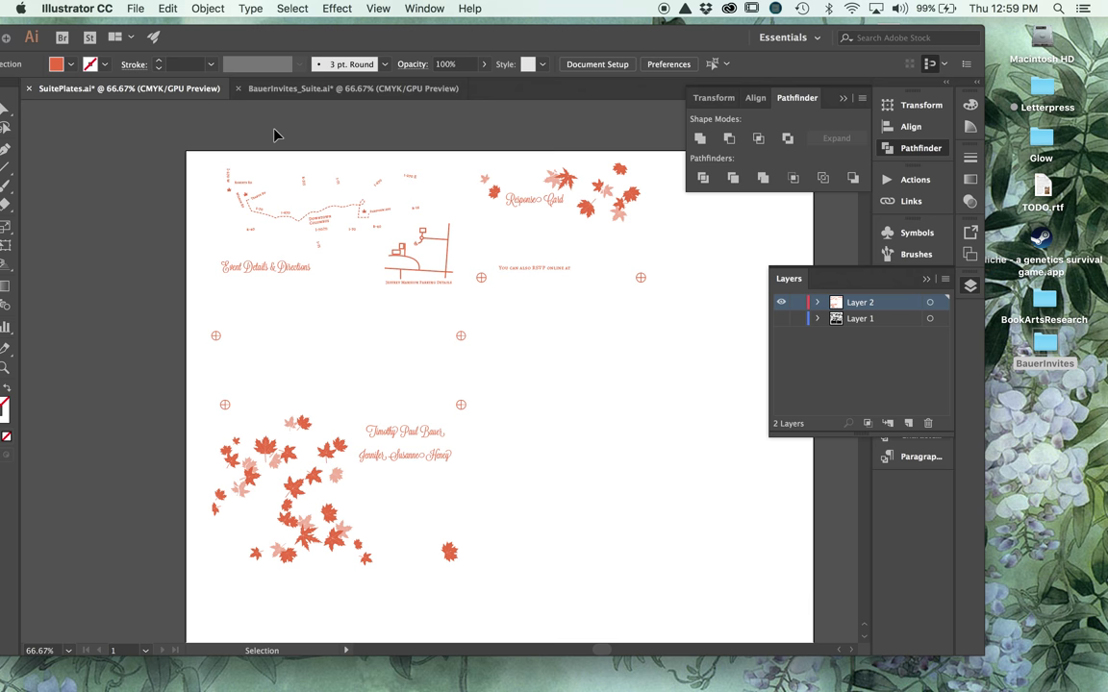
Toggle the visibility of Layer 1 and Layer 2 to compare their plate artwork, leaving only Layer 2 shown
click(781, 302)
click(781, 318)
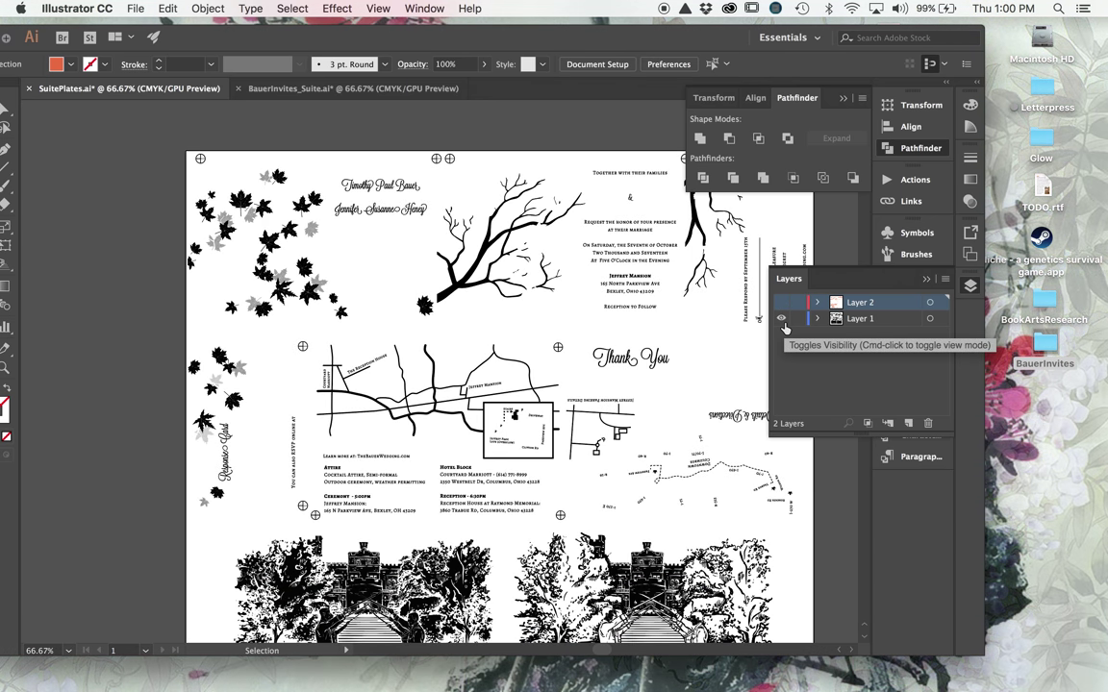
click(782, 323)
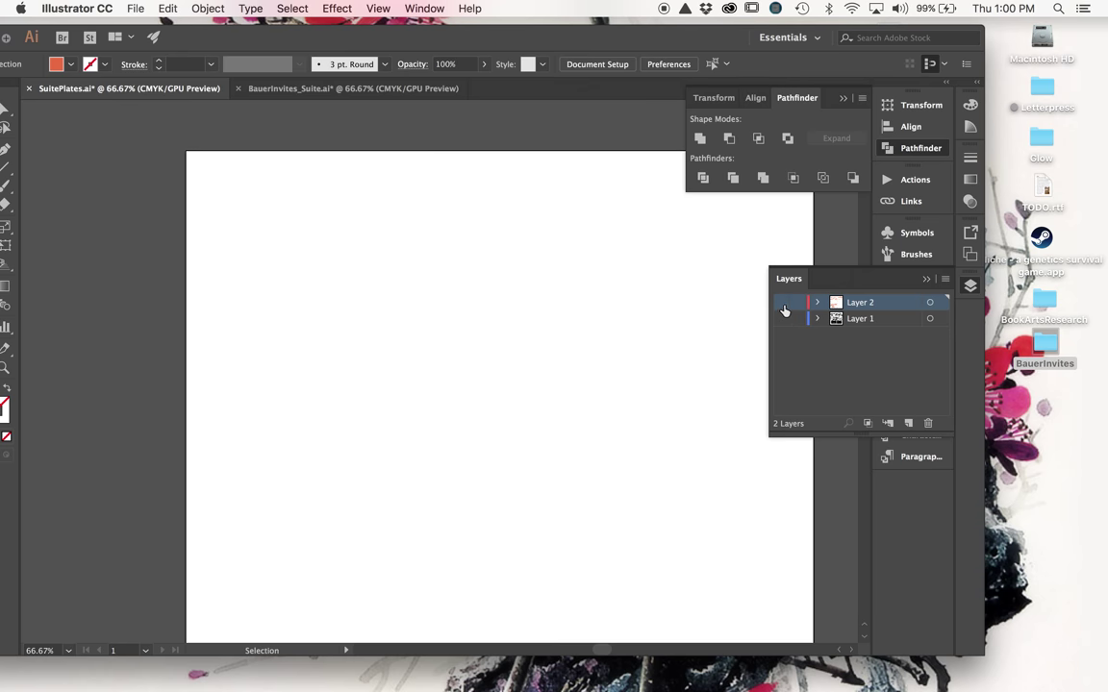
click(781, 302)
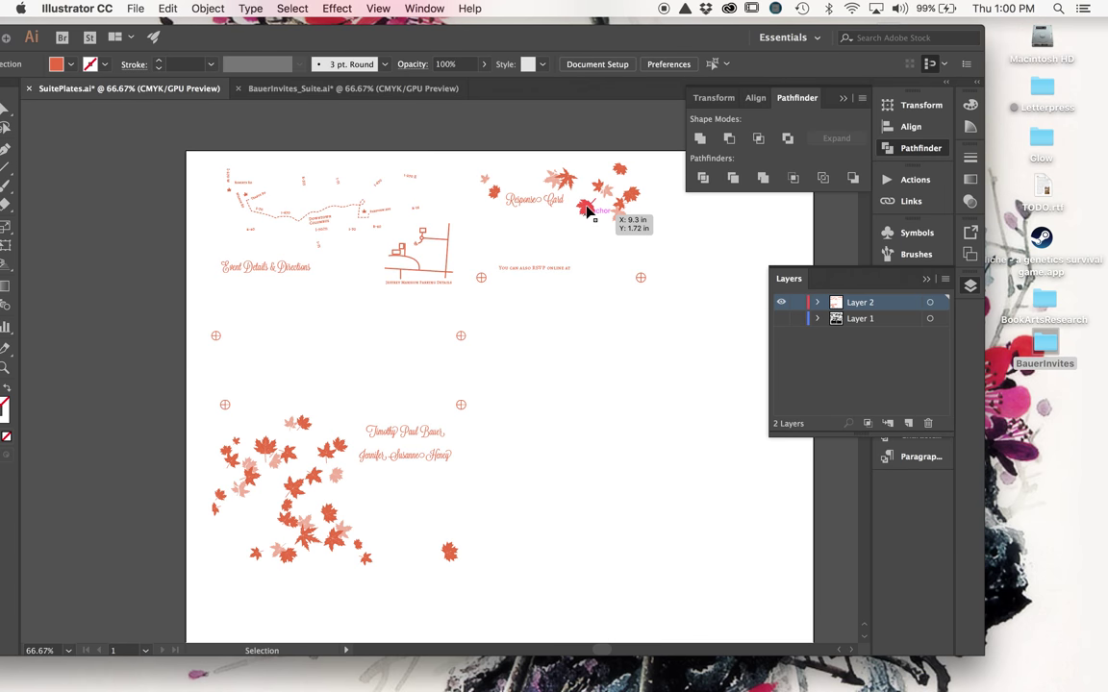
Move the response card artwork slightly right and the main invitation artwork up, closer beneath the map artwork
drag(577, 240, 618, 290)
drag(536, 220, 559, 222)
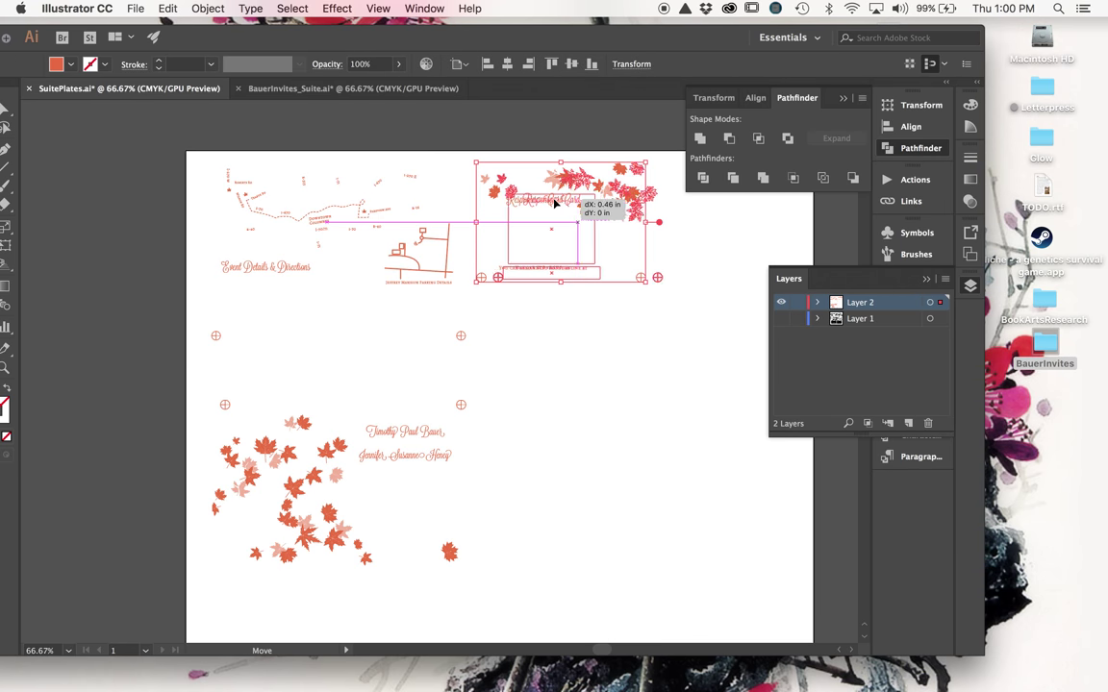
click(537, 306)
drag(268, 468, 257, 420)
Convert the text in all three orange artwork pieces on Layer 2 to outlines
click(657, 247)
drag(664, 149, 159, 569)
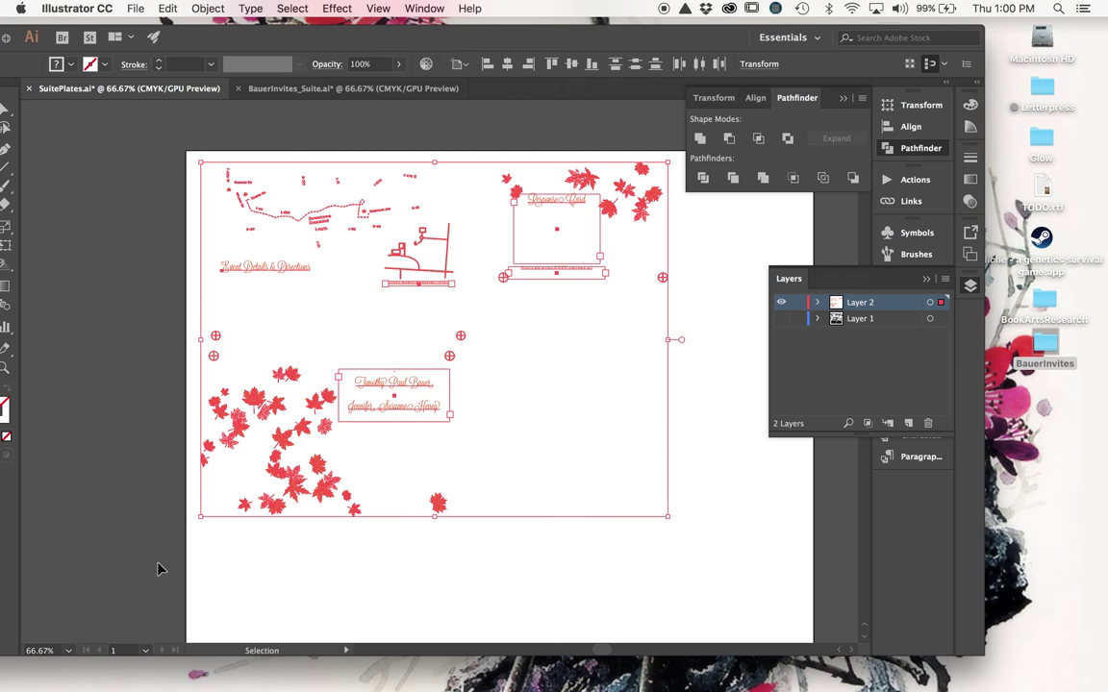
click(252, 9)
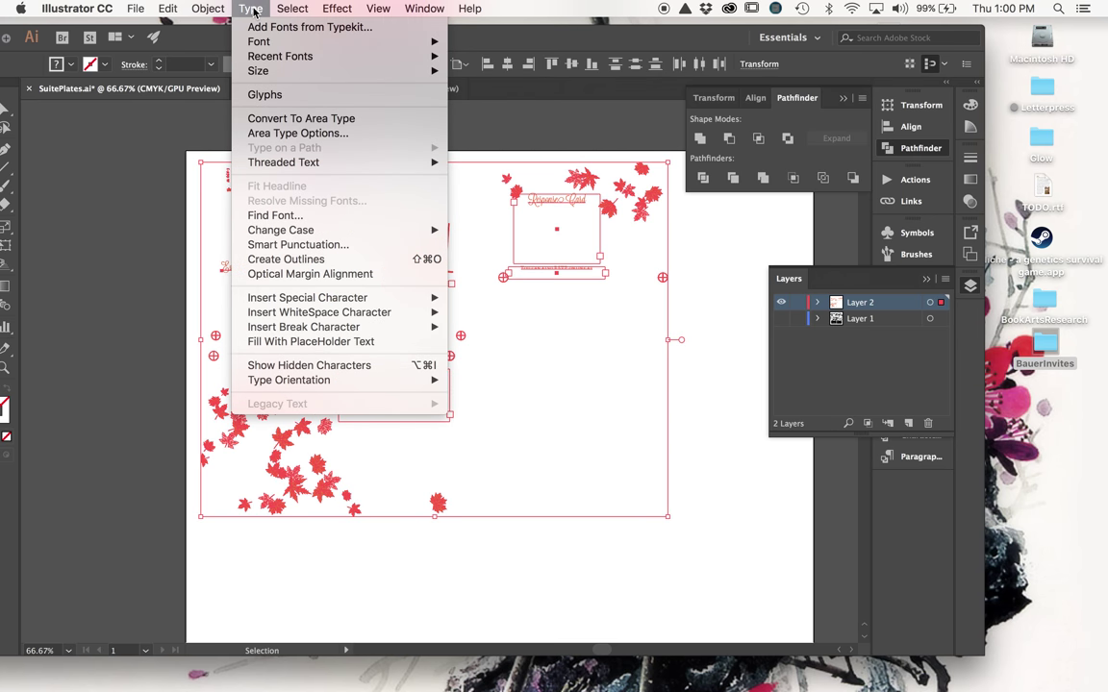
click(307, 260)
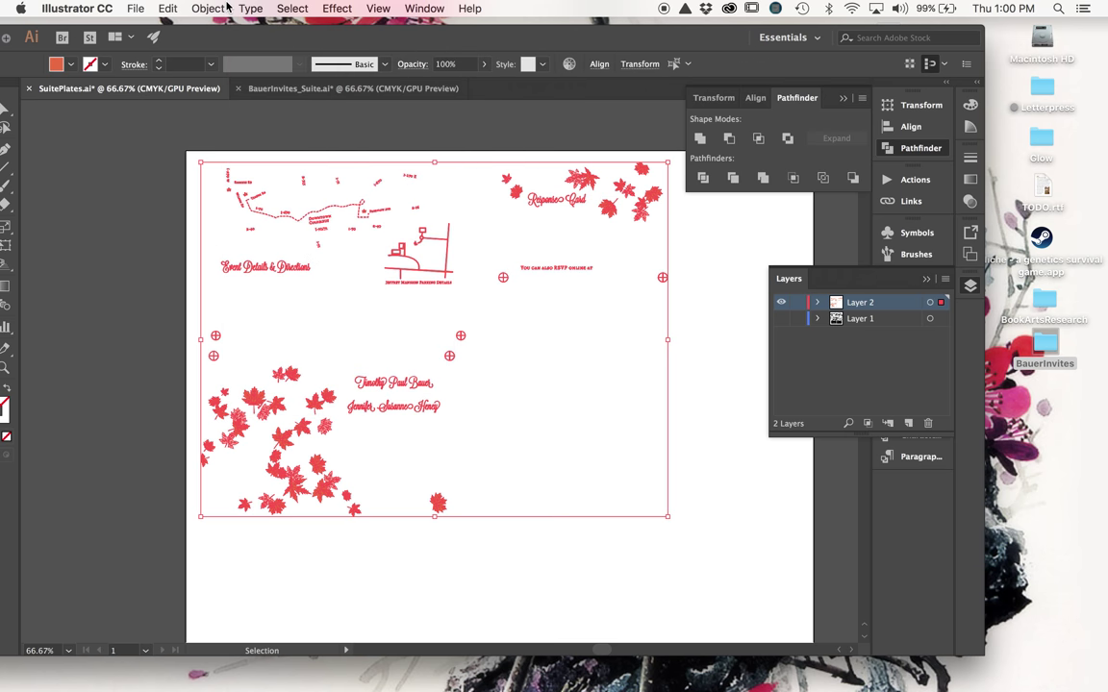
Outline the strokes of all the selected orange artwork and deselect it
click(217, 8)
mouse_move(259, 338)
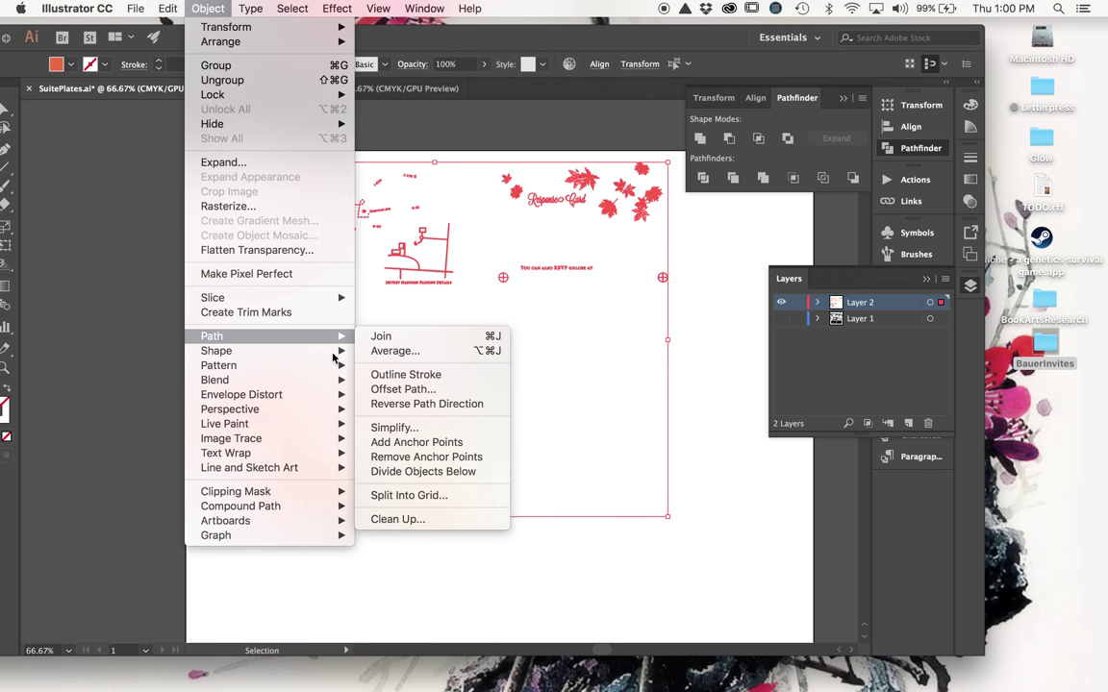
click(406, 375)
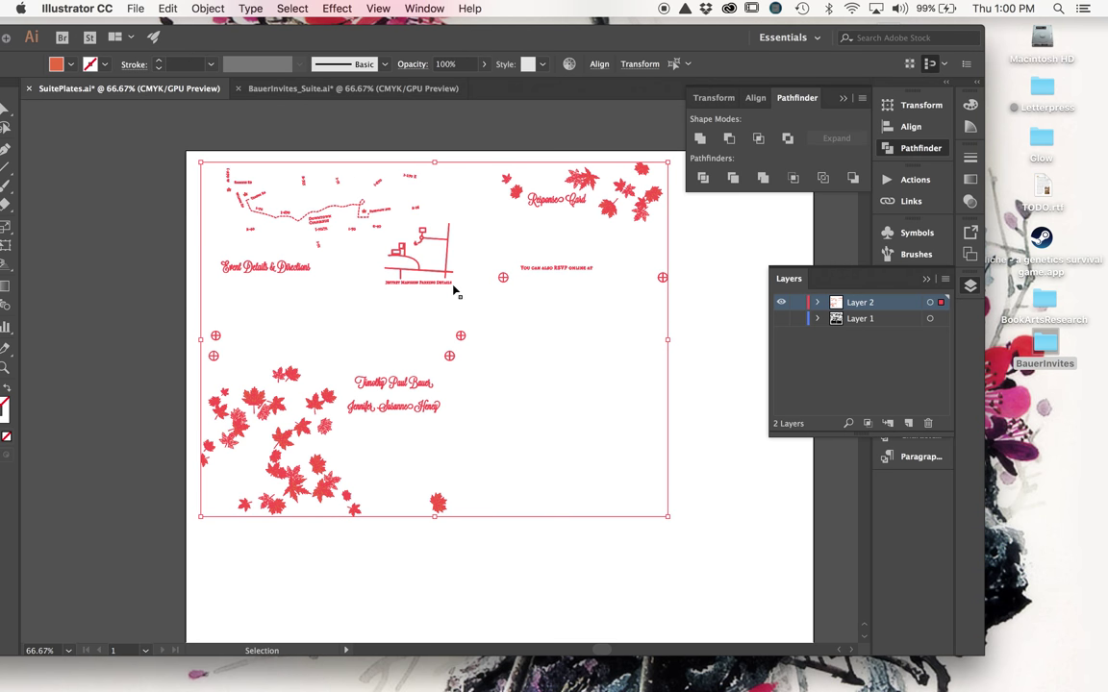
drag(252, 45, 308, 43)
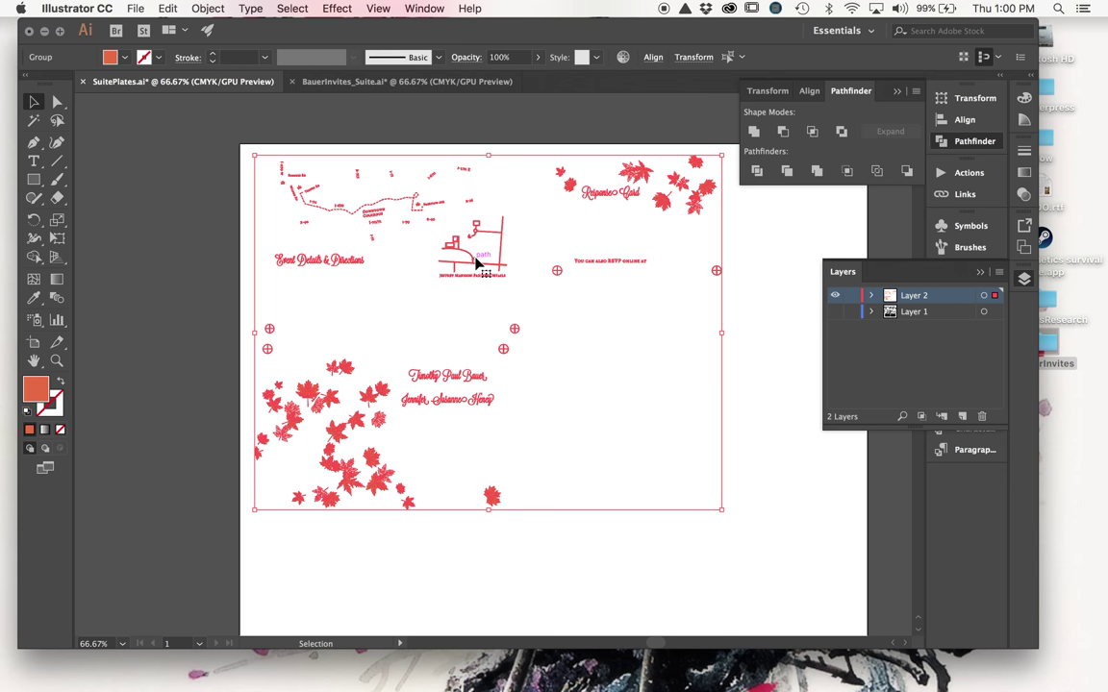
click(543, 274)
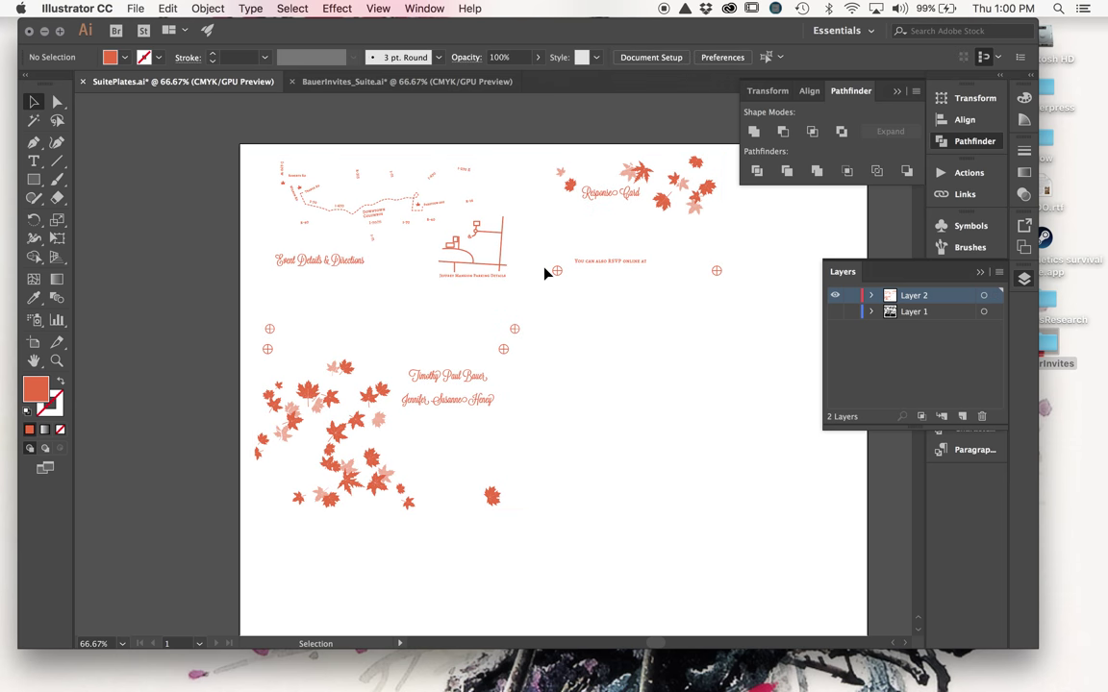
Examine the outlined paths of the parking map and the registration marks up close
key(super+equal)
key(super+equal)
key(super+equal)
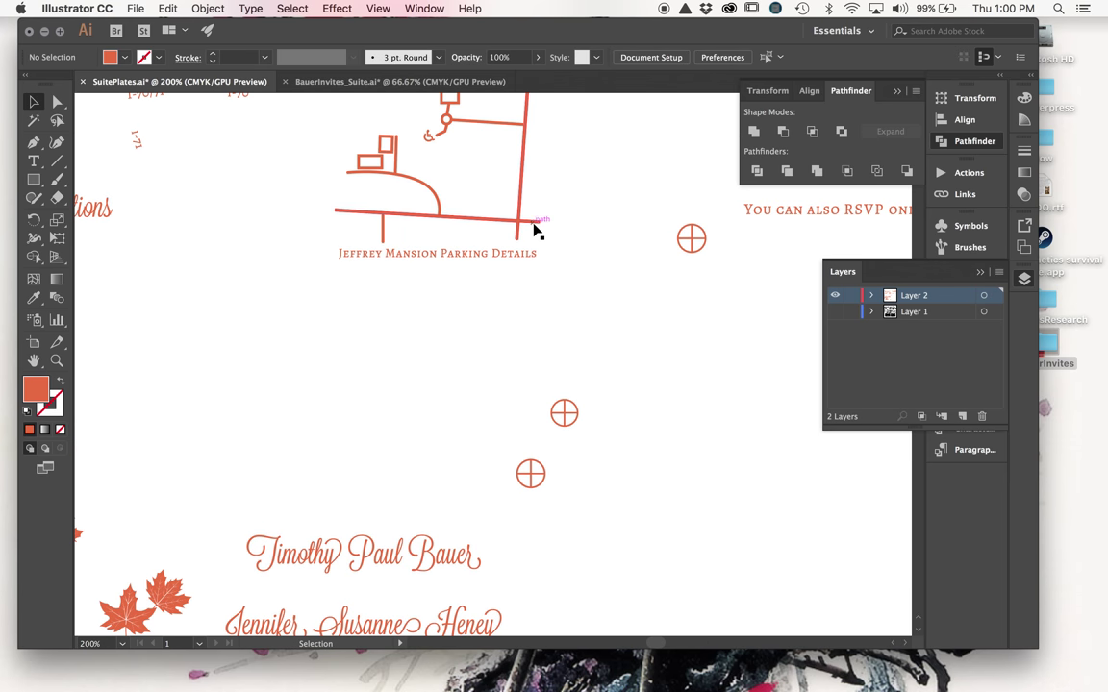
scroll(534, 228, up, 3)
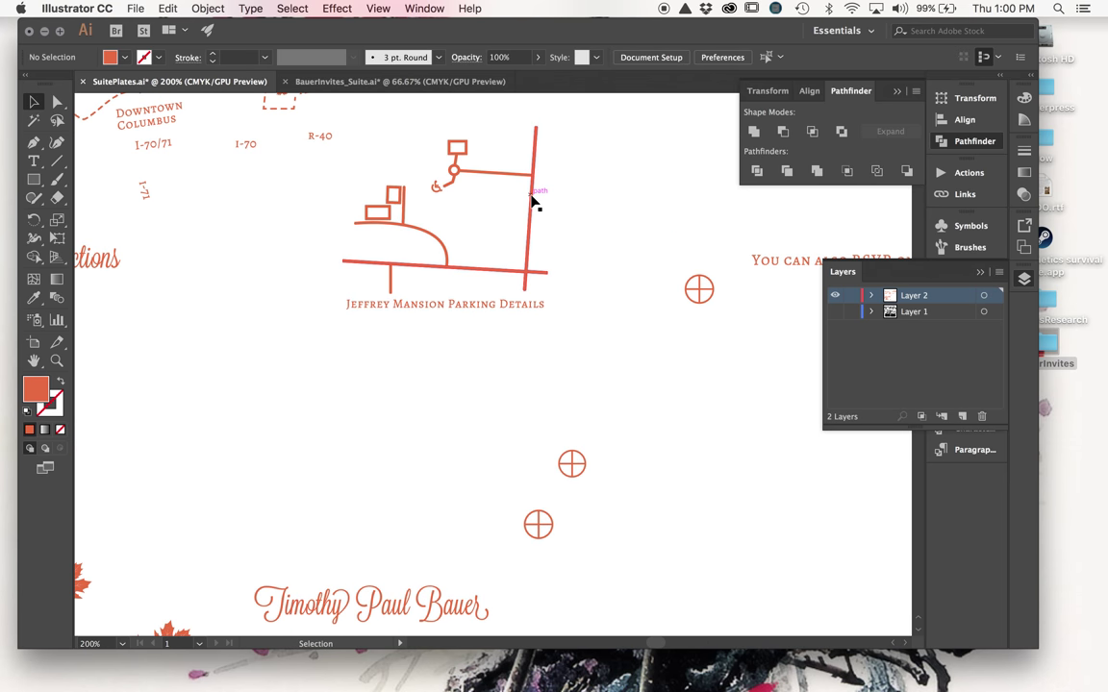
scroll(562, 412, down, 3)
scroll(562, 413, right, 3)
key(super+minus)
key(super+minus)
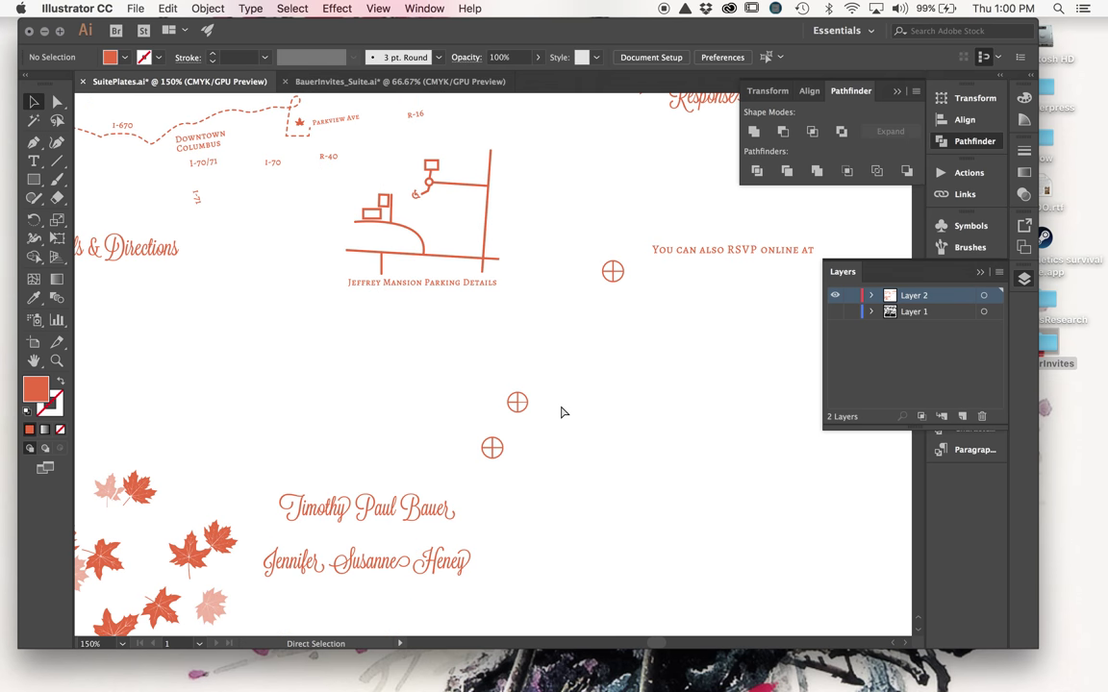
Isolate the main invitation's leaf group, check the opacity of one lighter leaf, and exit isolation
scroll(605, 562, down, 5)
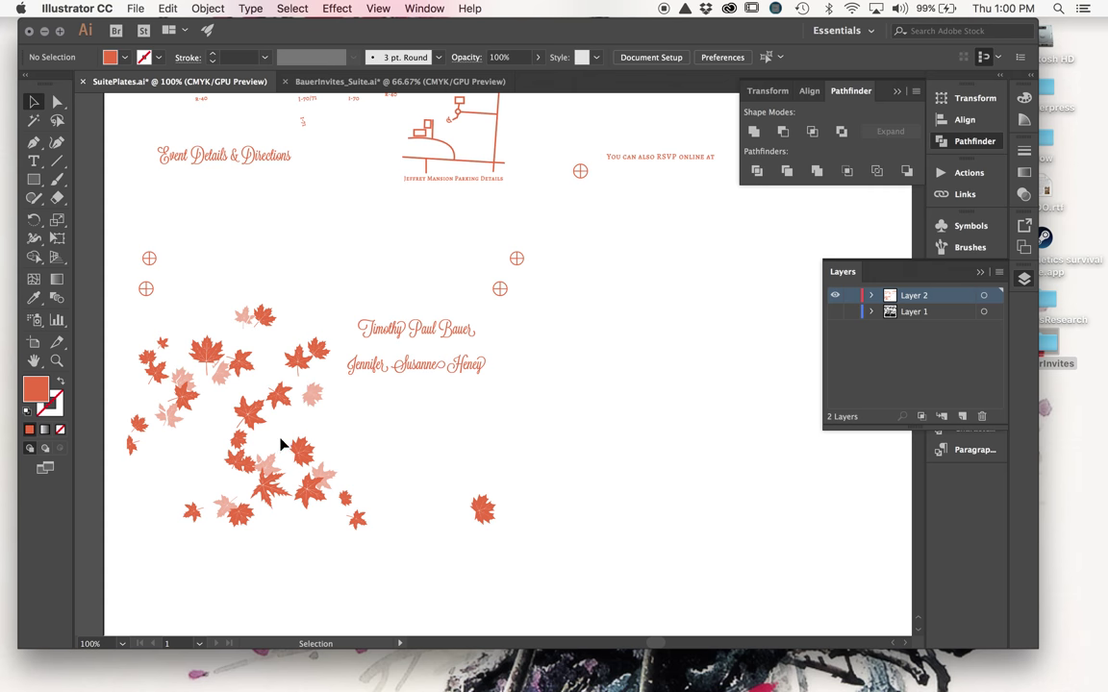
click(267, 462)
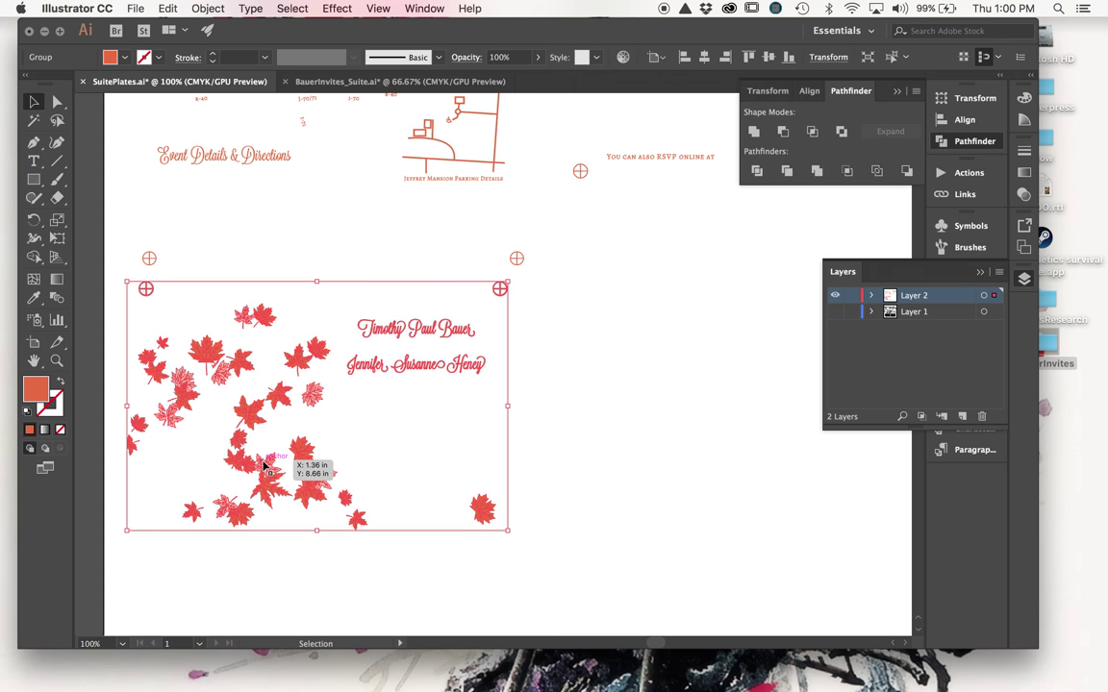
double_click(311, 404)
click(313, 403)
double_click(313, 402)
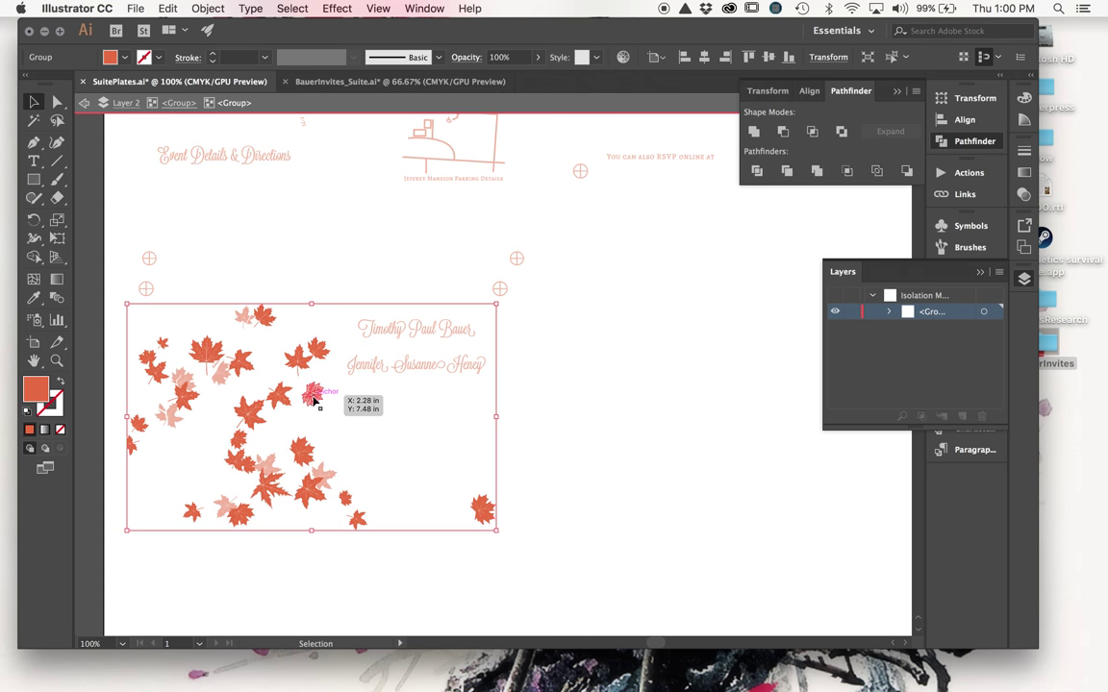
click(313, 402)
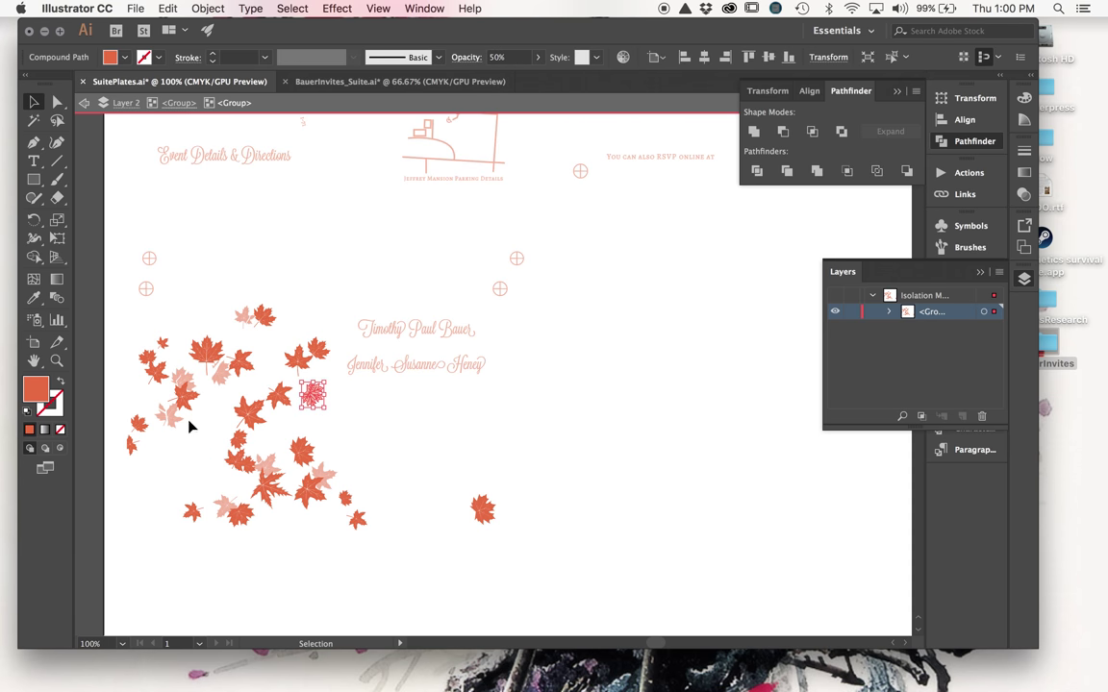
click(544, 408)
key(super+minus)
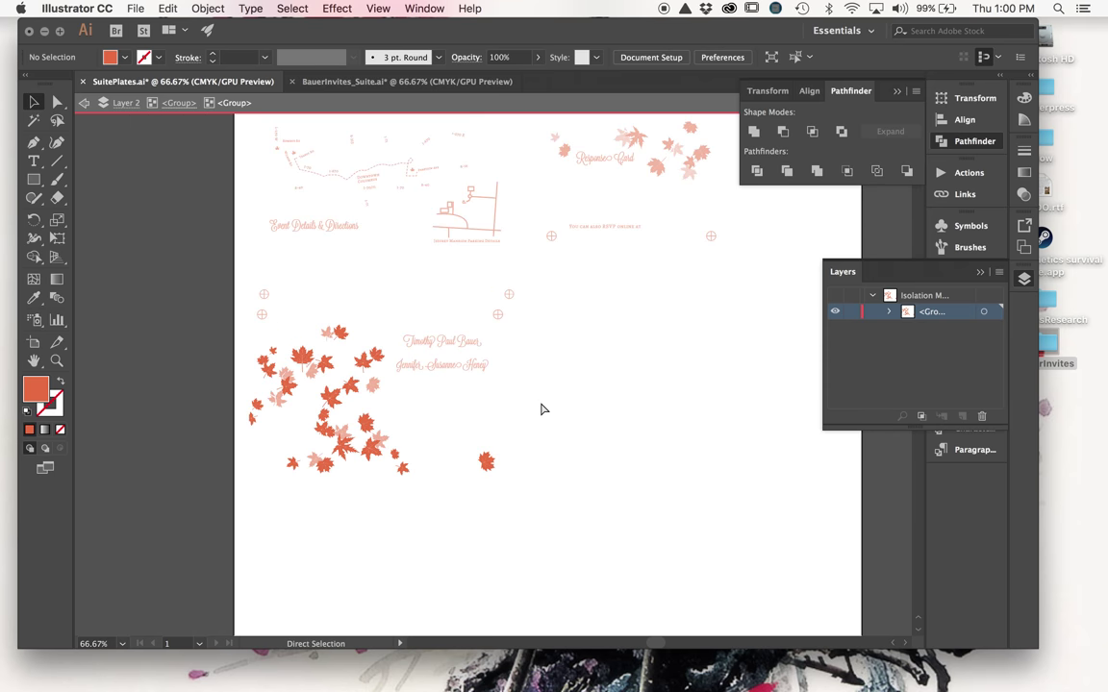
double_click(631, 425)
Select all the orange plate artwork and change its fill color to black (000000)
scroll(631, 425, up, 2)
drag(710, 171, 197, 556)
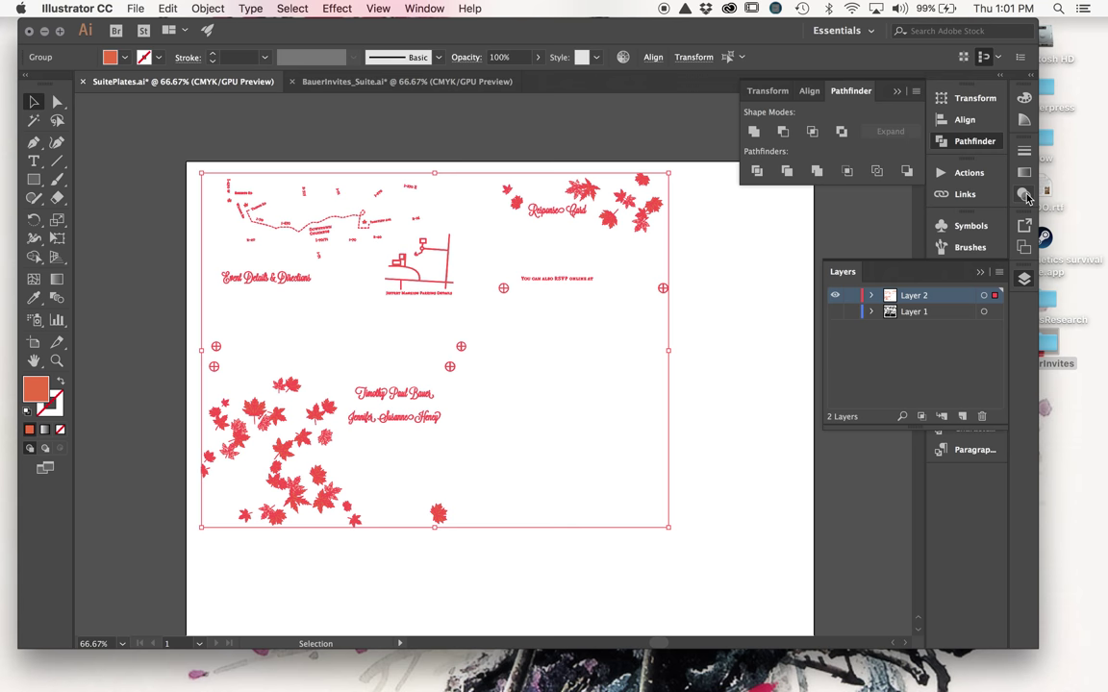
click(980, 274)
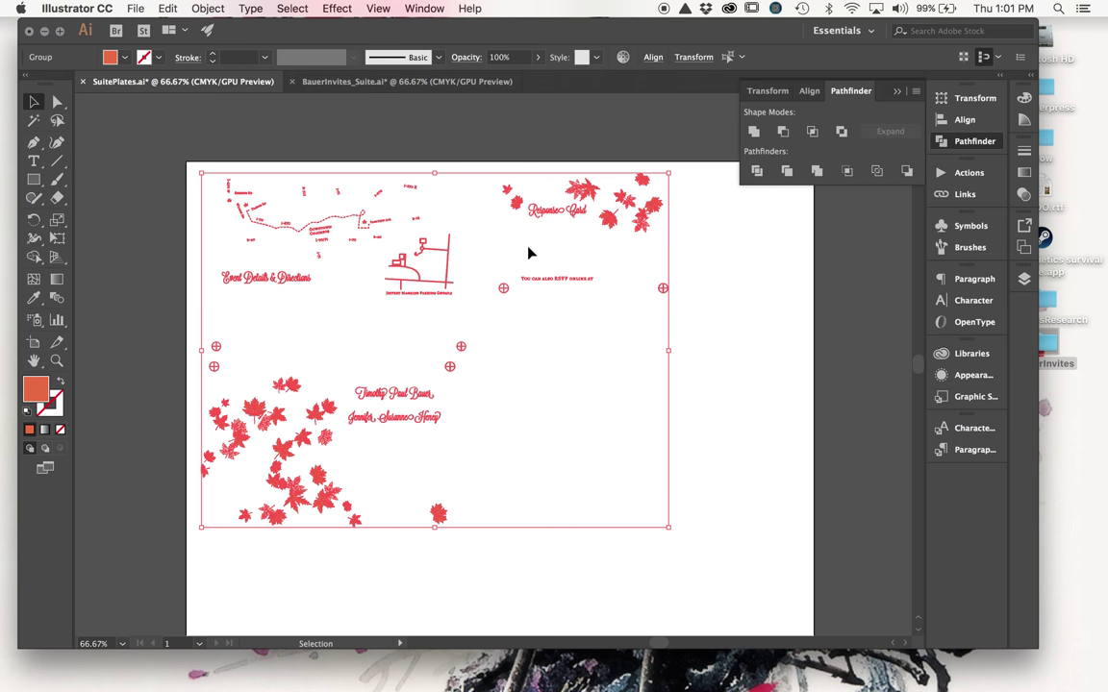
double_click(39, 392)
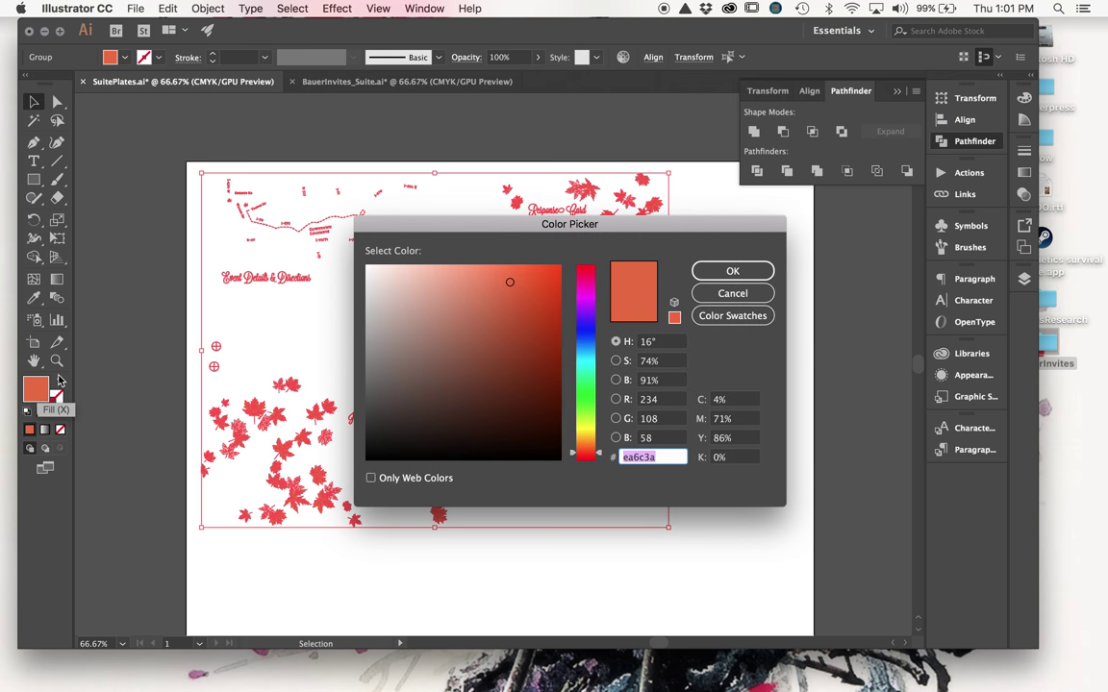
drag(472, 300, 570, 467)
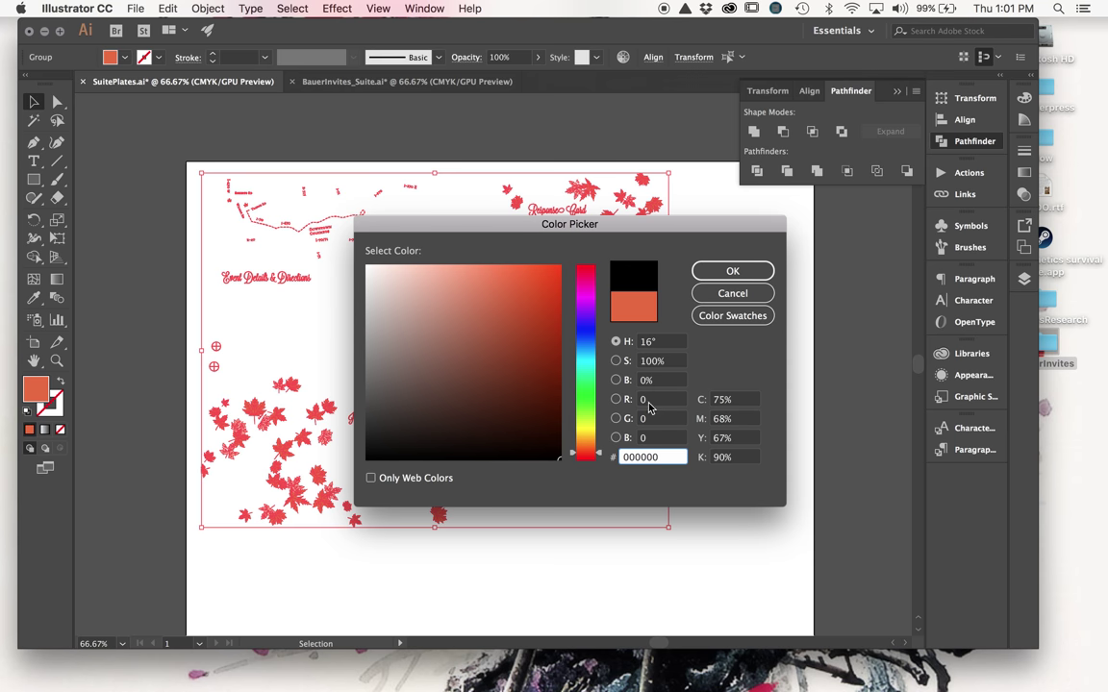
mouse_move(549, 458)
mouse_down()
mouse_move(401, 452)
mouse_move(559, 459)
mouse_up()
click(732, 271)
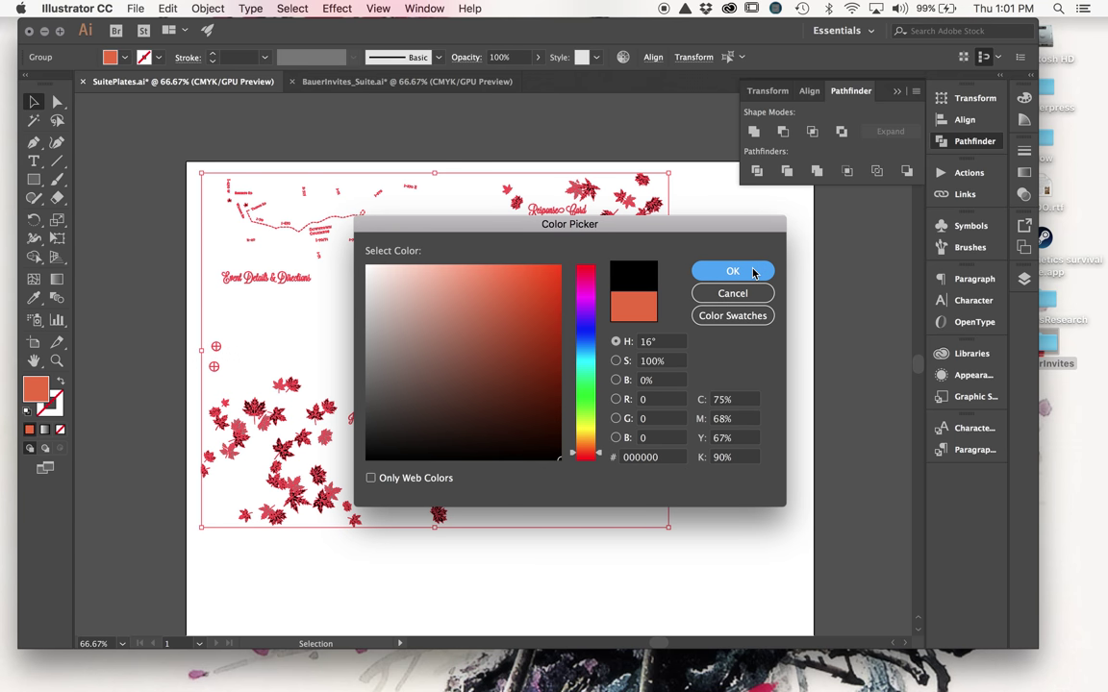
click(756, 305)
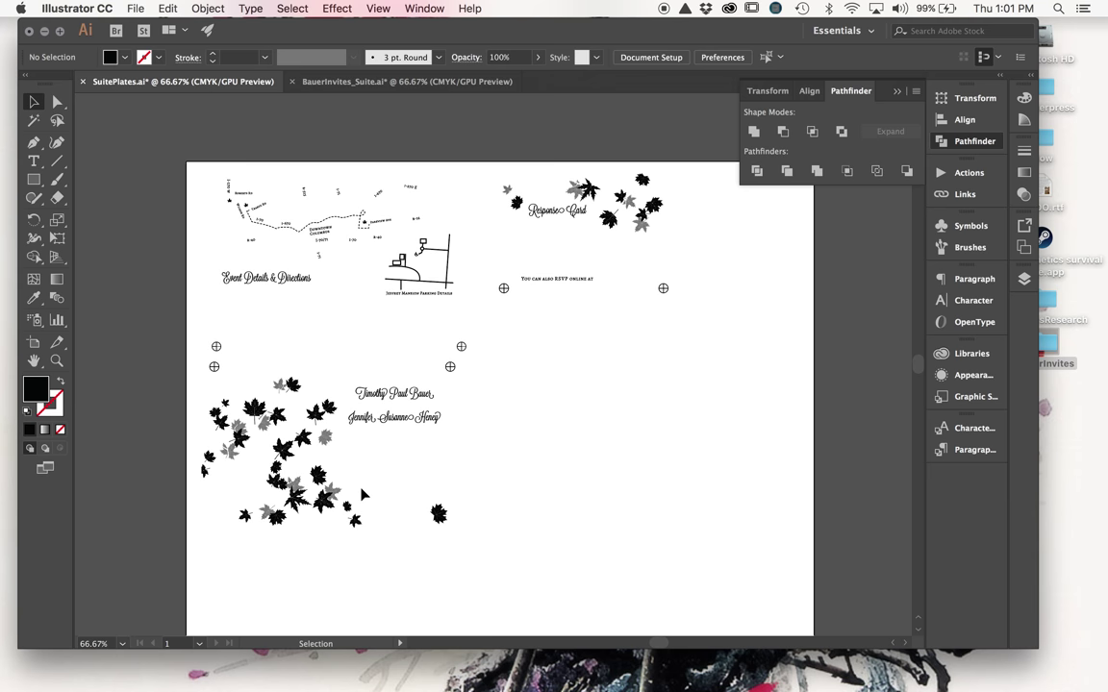
Select the lighter leaves using the Magic Wand with fill color, stroke color and opacity matching at 5% opacity tolerance
scroll(362, 495, up, 5)
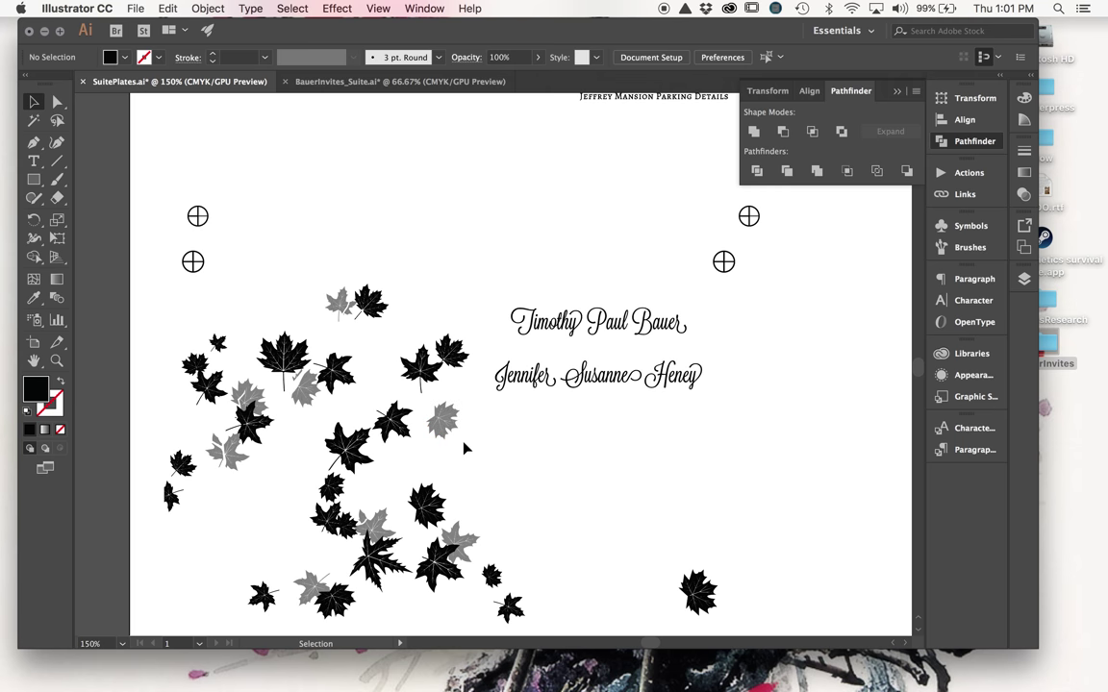
double_click(34, 121)
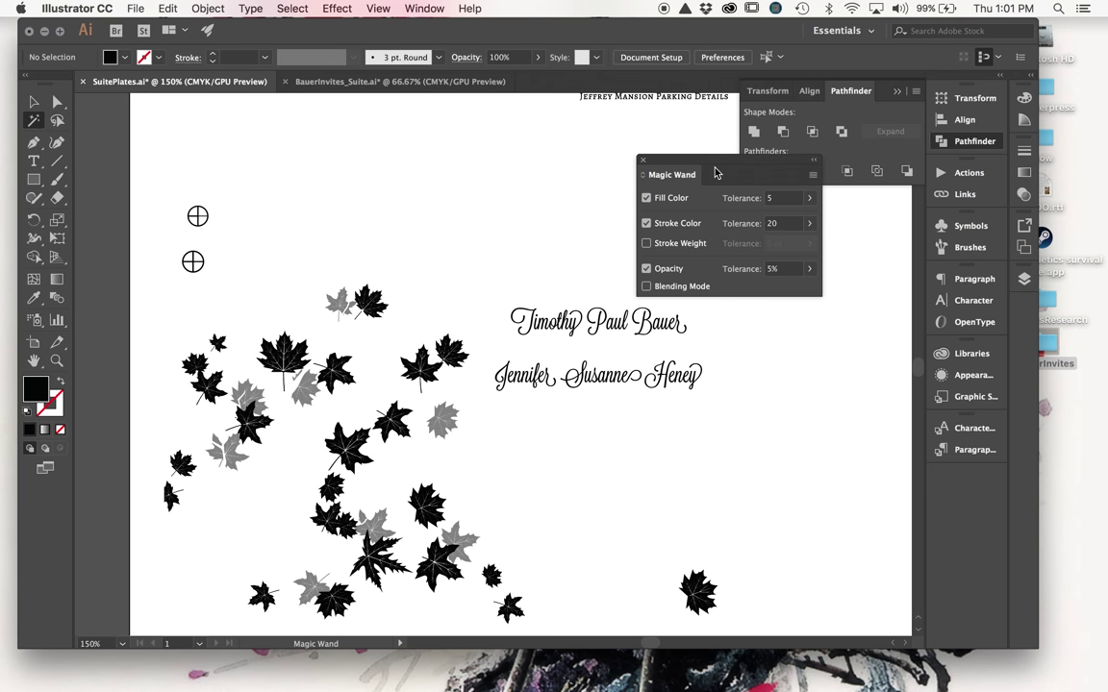
drag(749, 165, 534, 131)
click(431, 236)
click(431, 236)
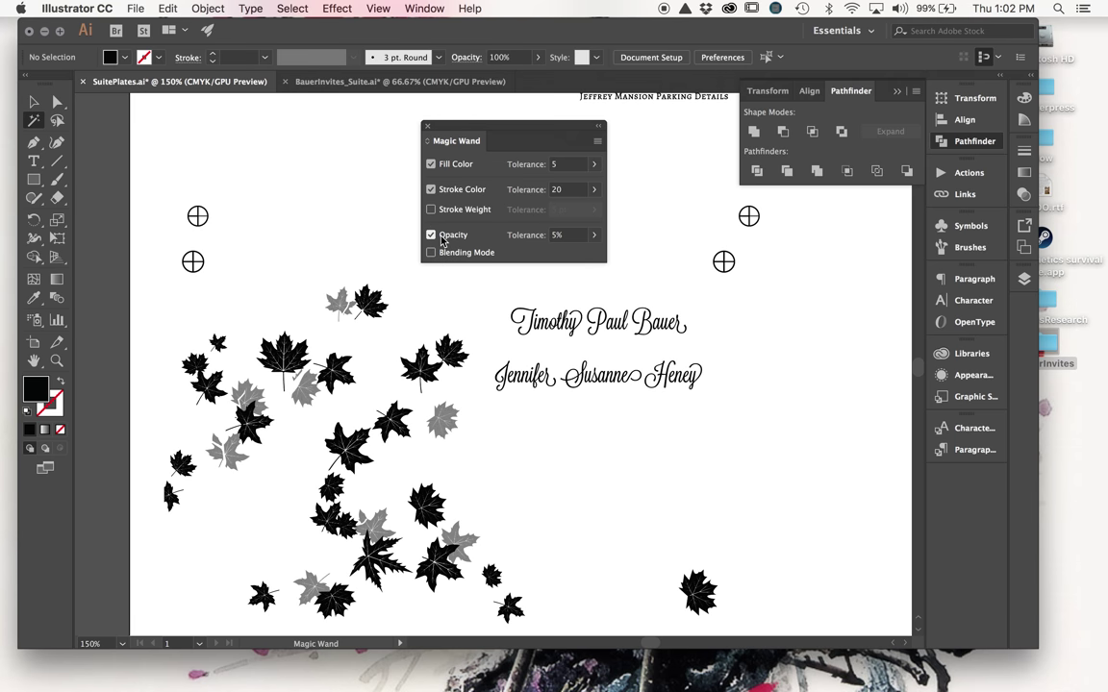
click(442, 416)
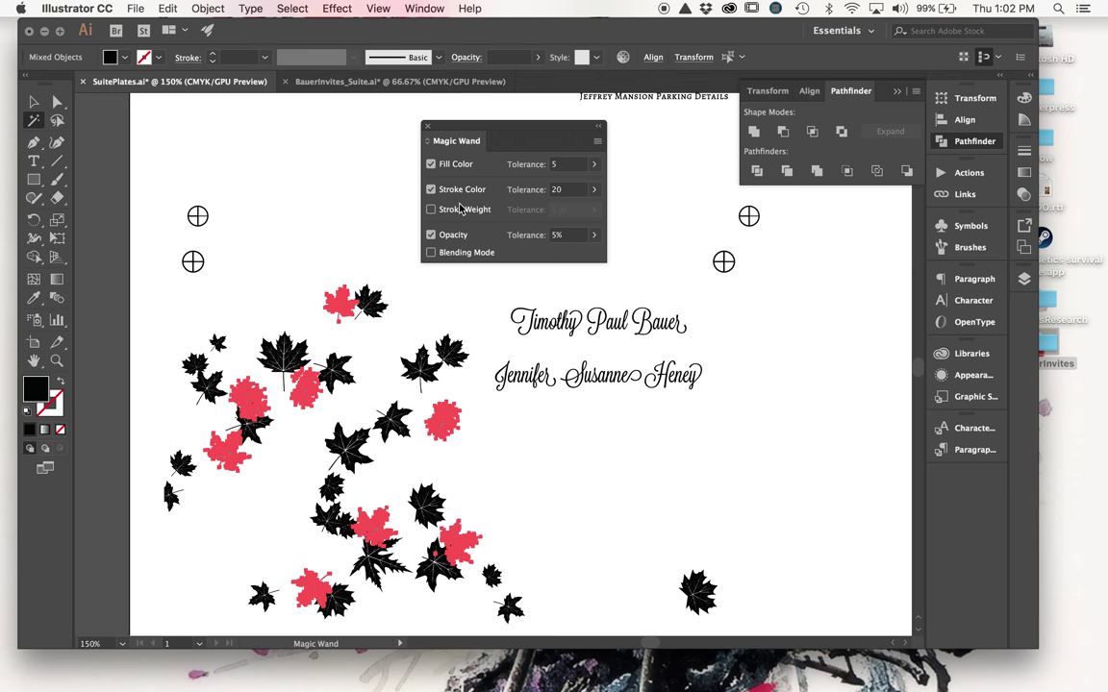
Try the Magic Wand on a solid black leaf with opacity matching turned off
click(432, 236)
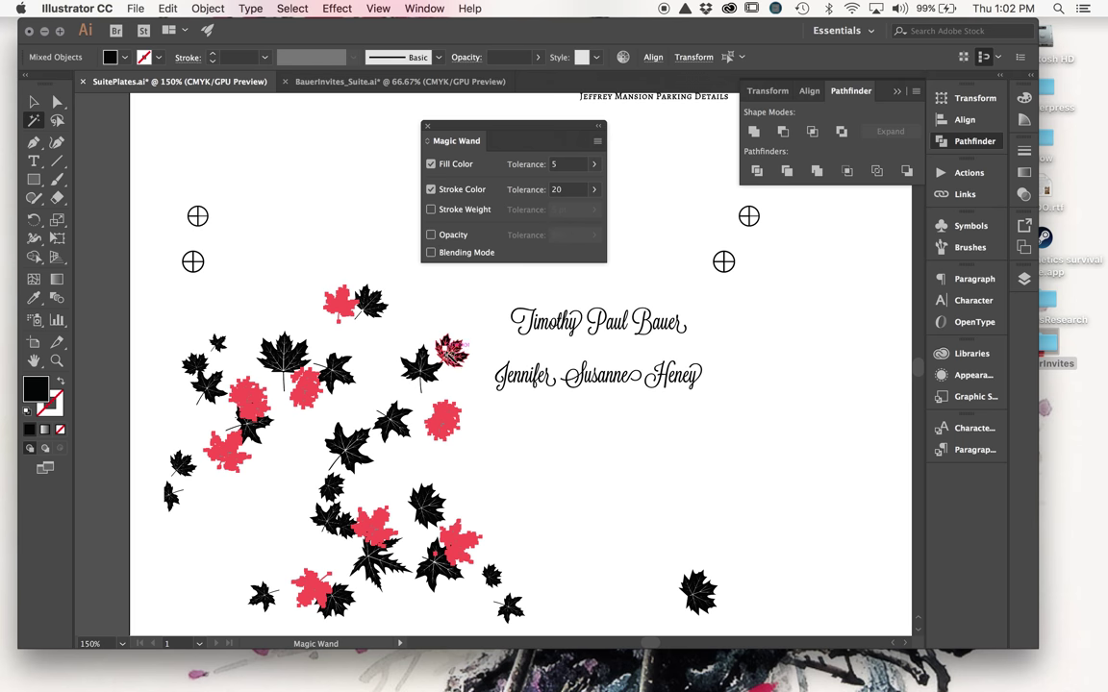
click(454, 356)
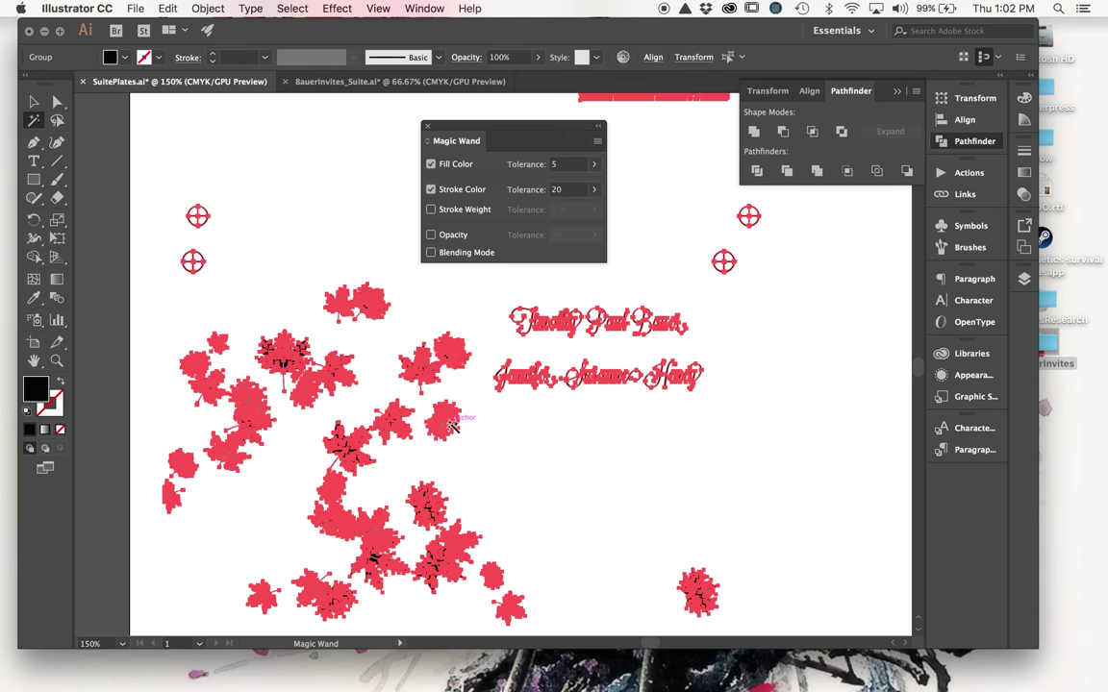
click(487, 433)
click(404, 375)
Turn Magic Wand opacity matching back on, reselect only the lighter leaves, and close the Magic Wand options
click(448, 235)
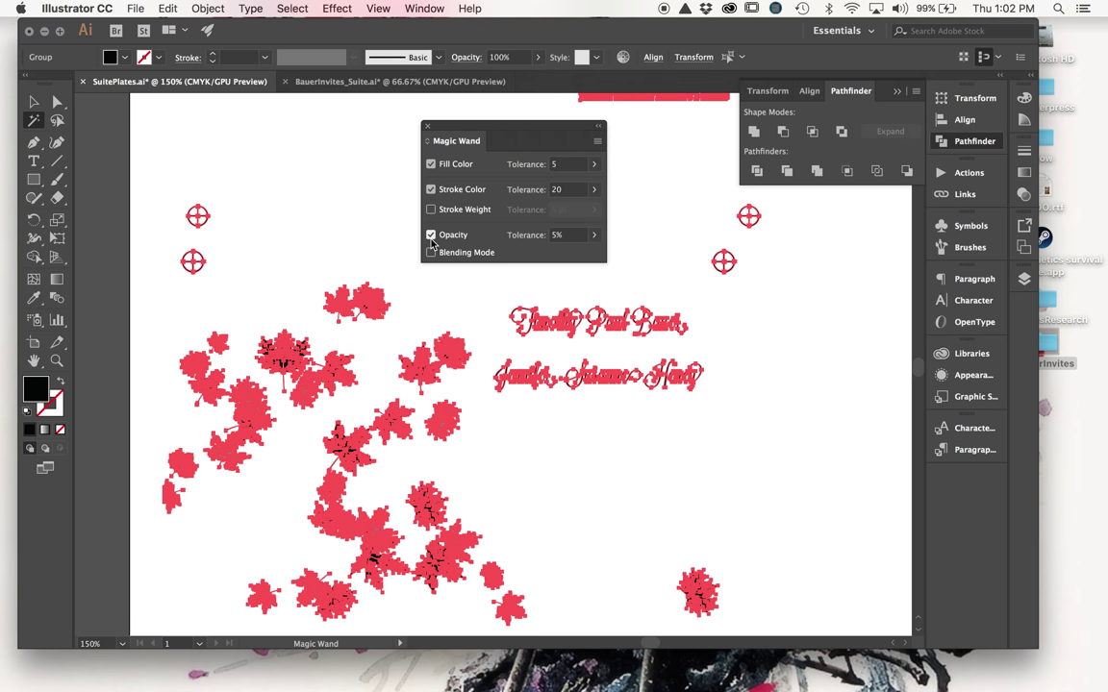
click(500, 463)
click(441, 416)
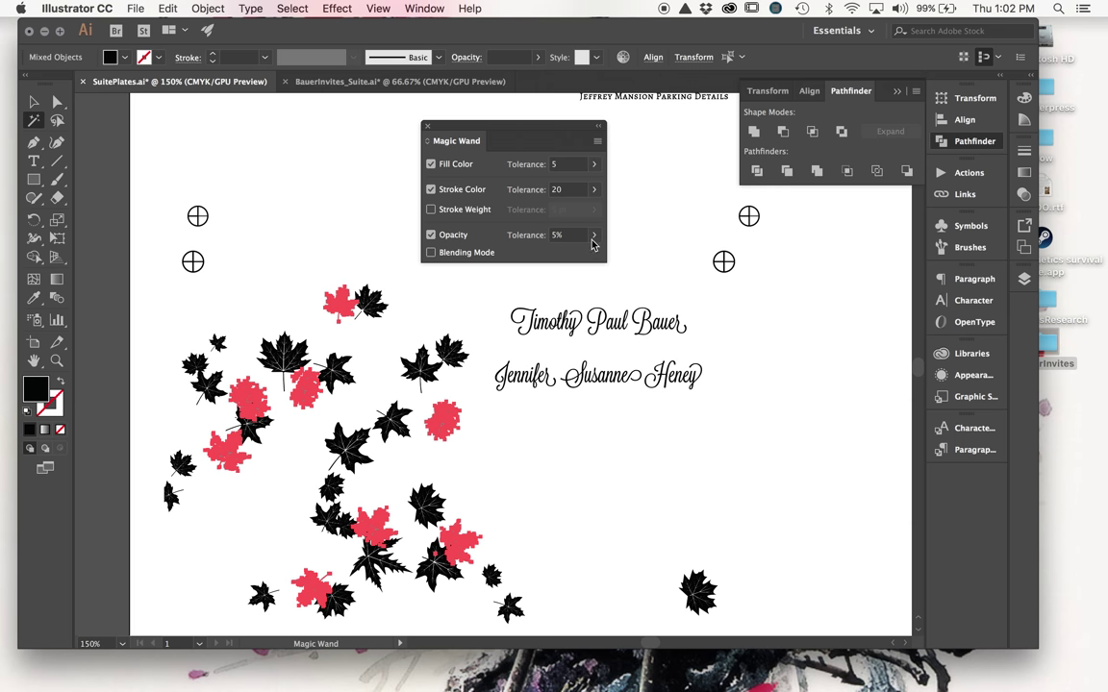
click(431, 127)
Set the opacity of the selected lighter leaves to 35%
click(34, 101)
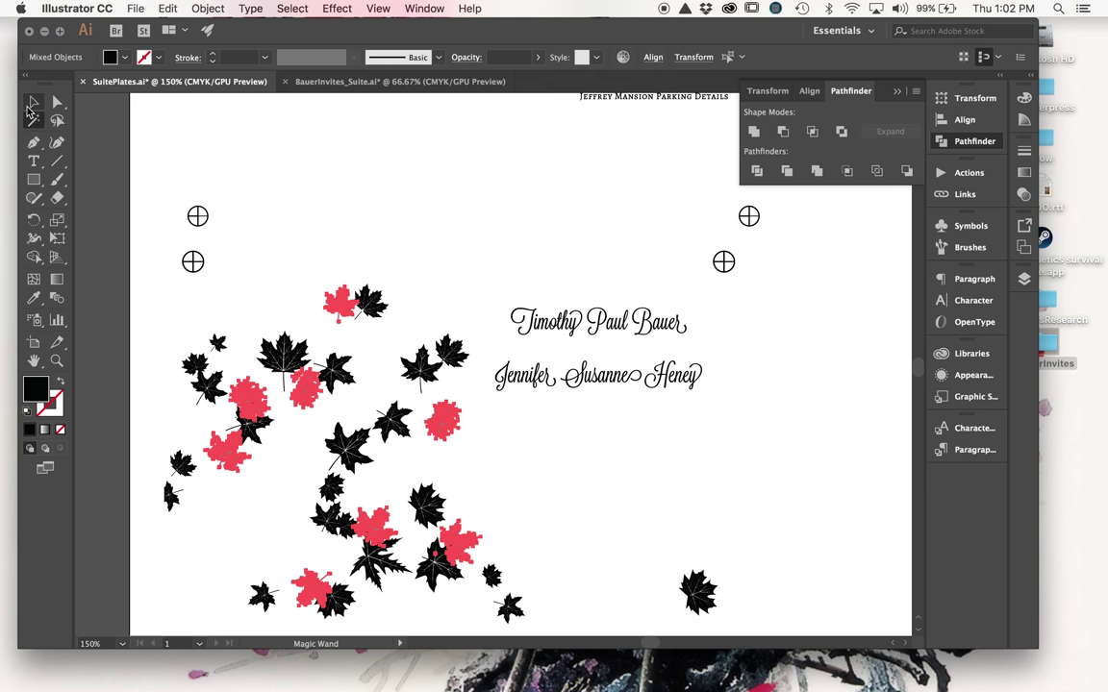
click(540, 60)
drag(466, 77, 502, 77)
drag(496, 83, 498, 83)
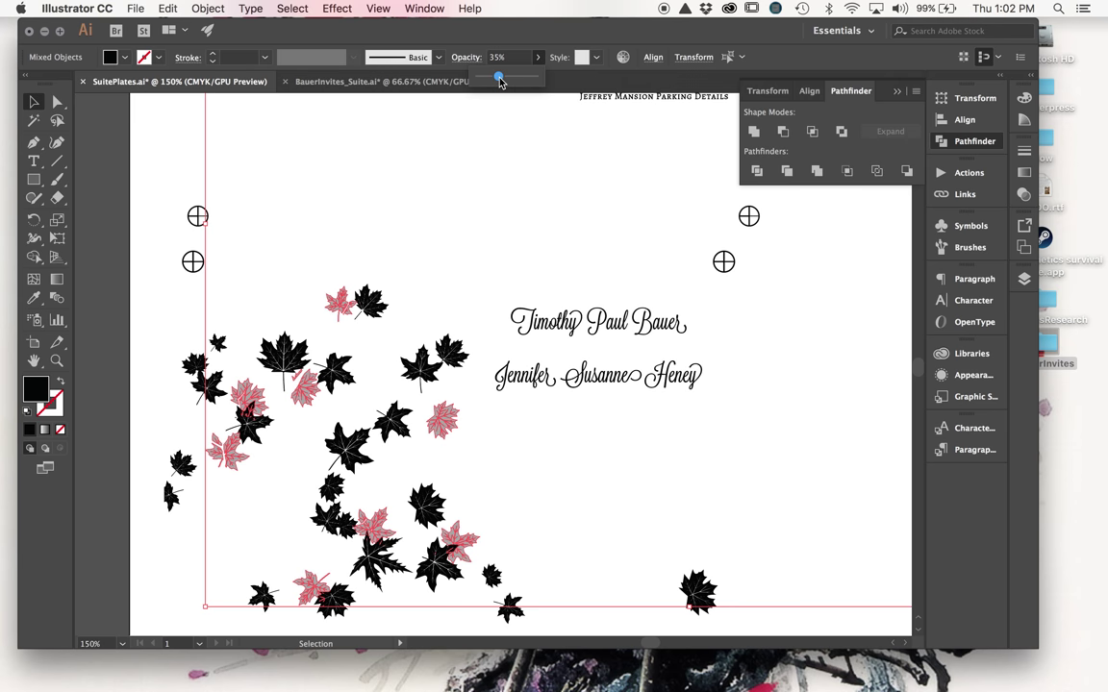
Rotate the response card group 90° counterclockwise and place it close beside the event details and directions map
click(365, 205)
key(super+minus)
key(super+minus)
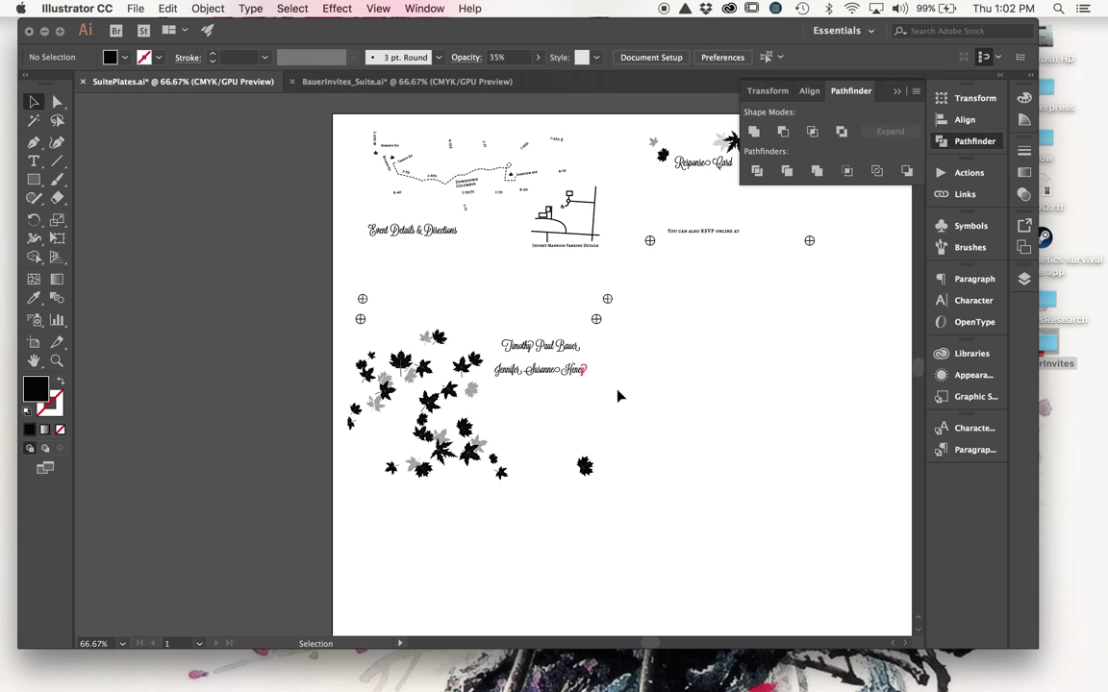
scroll(618, 395, right, 5)
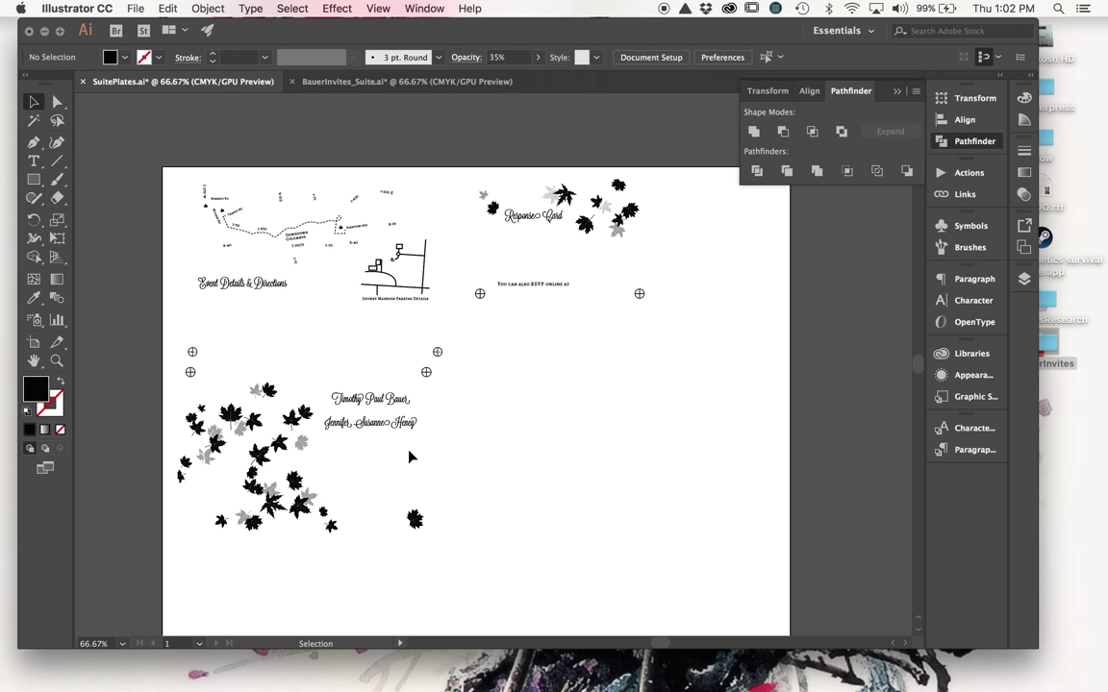
scroll(613, 223, left, 3)
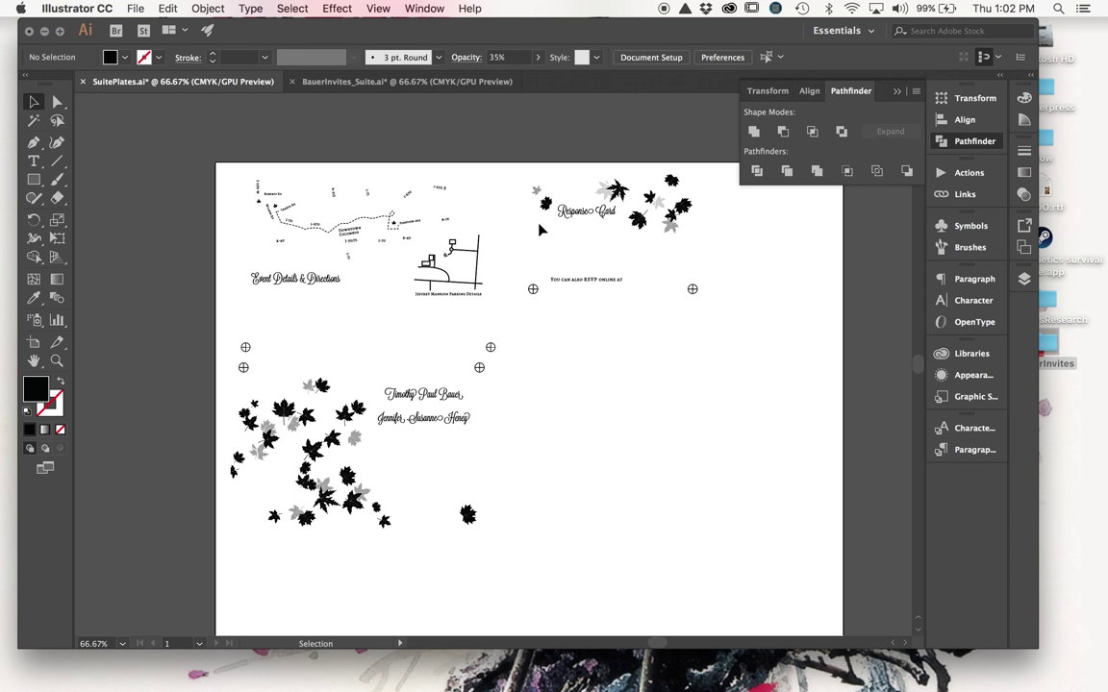
mouse_move(624, 227)
mouse_down()
mouse_move(661, 228)
mouse_move(632, 231)
mouse_up()
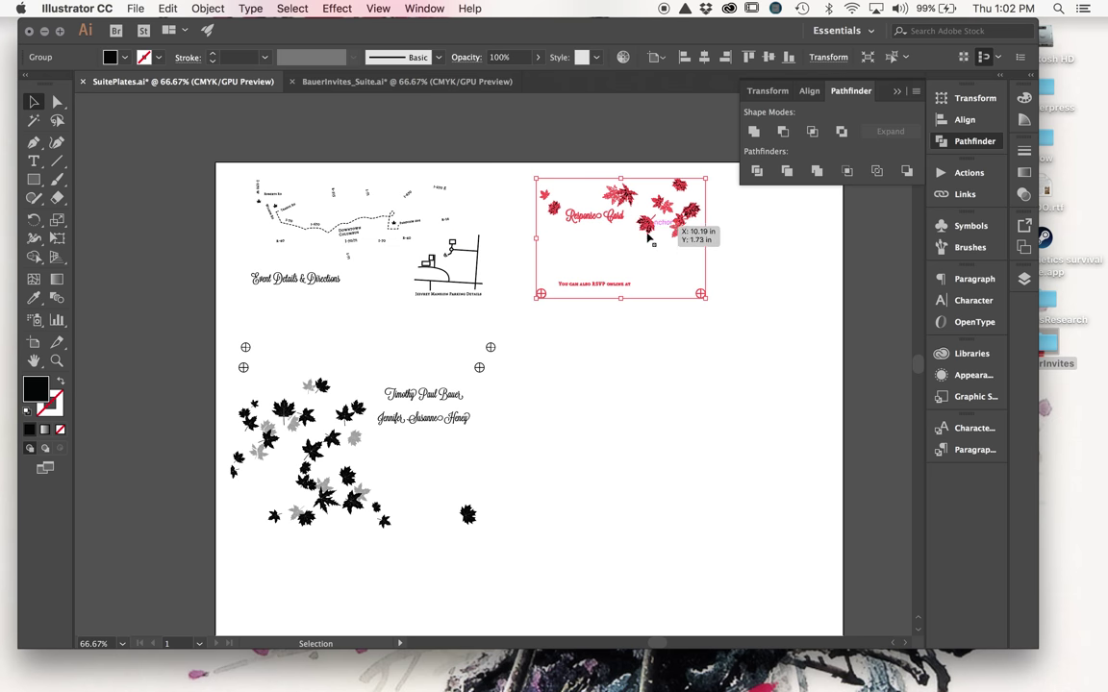
click(578, 316)
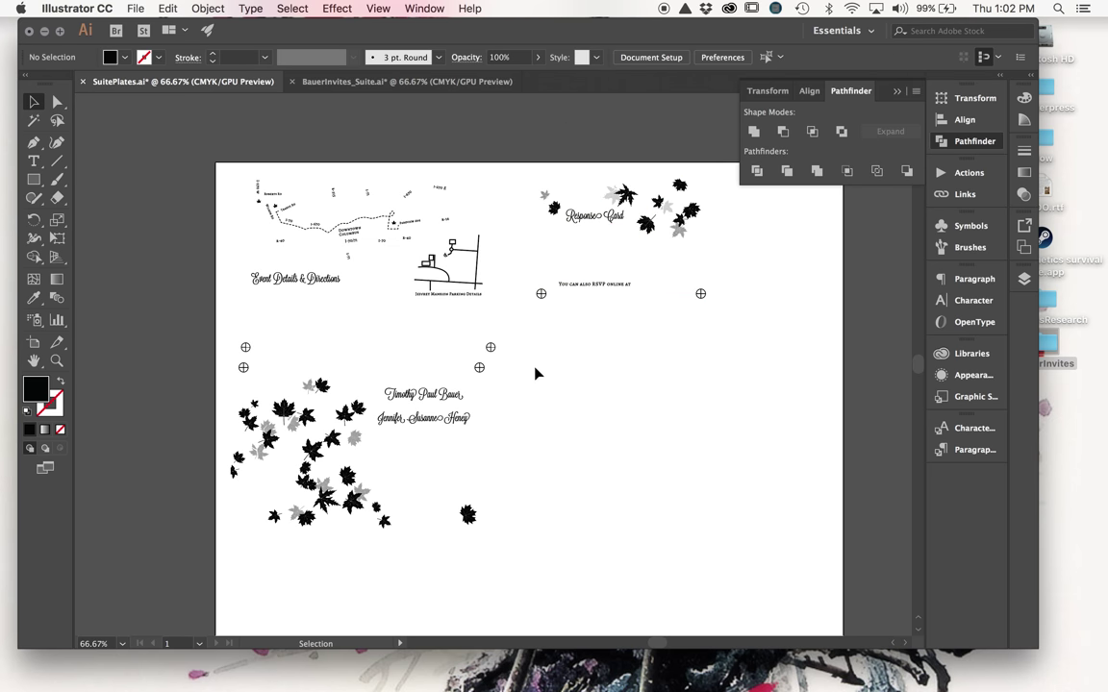
click(352, 281)
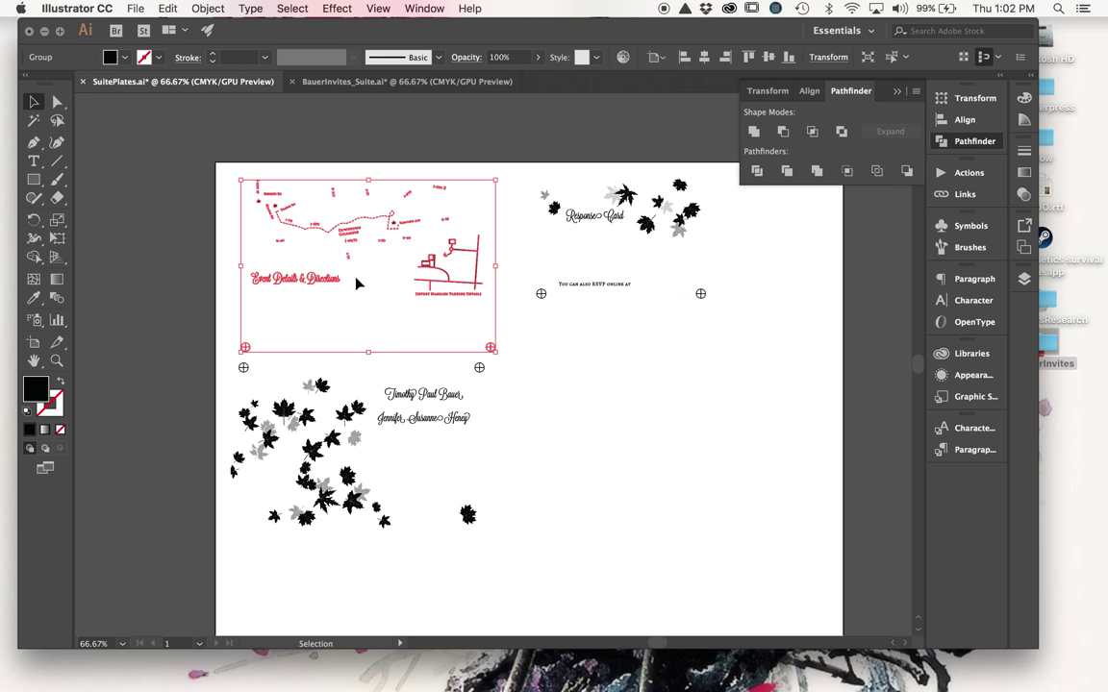
click(620, 202)
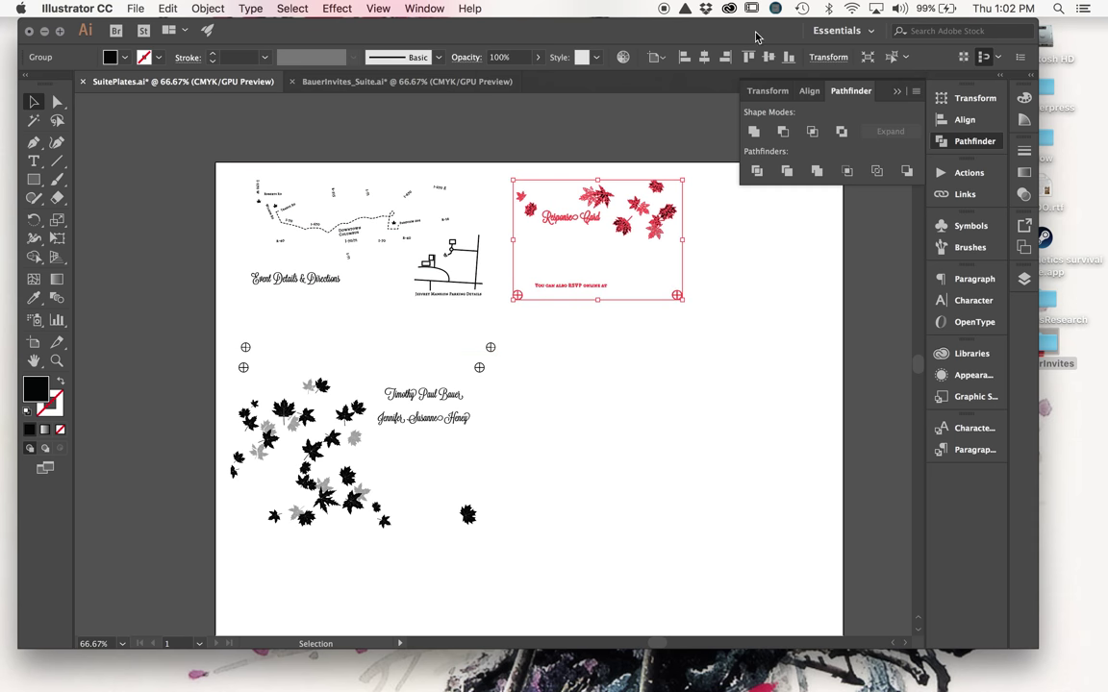
drag(683, 299, 658, 154)
drag(588, 213, 535, 238)
click(498, 368)
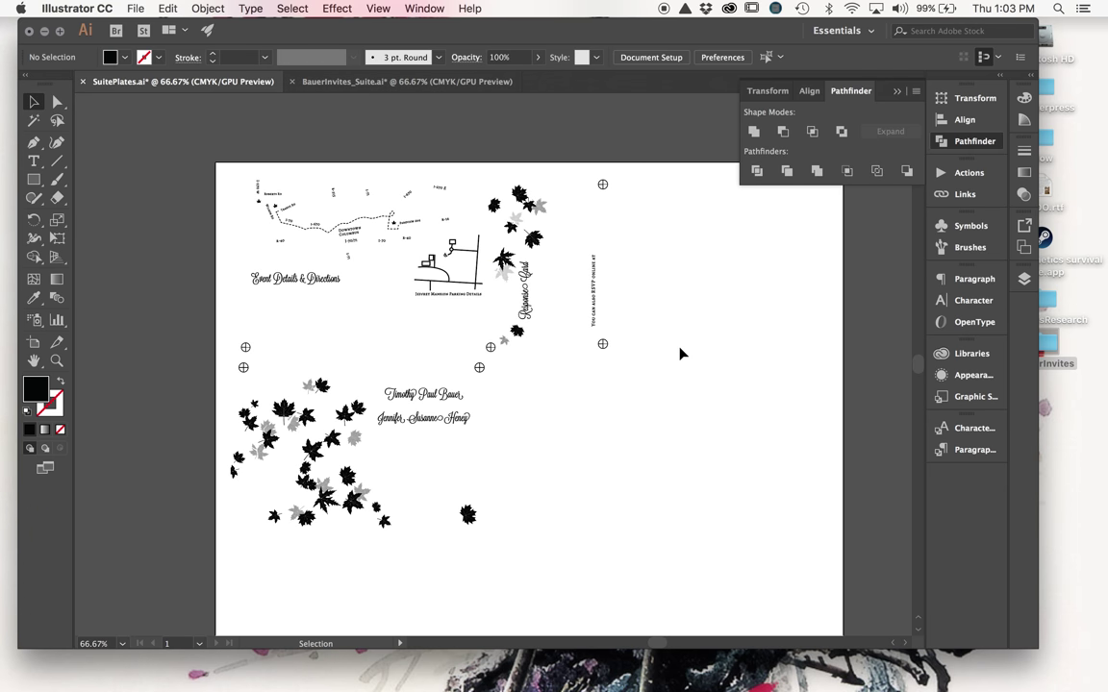
Check the file formats available for saving a copy of SuitePlates.ai, and cancel without saving
click(132, 8)
click(196, 139)
click(528, 619)
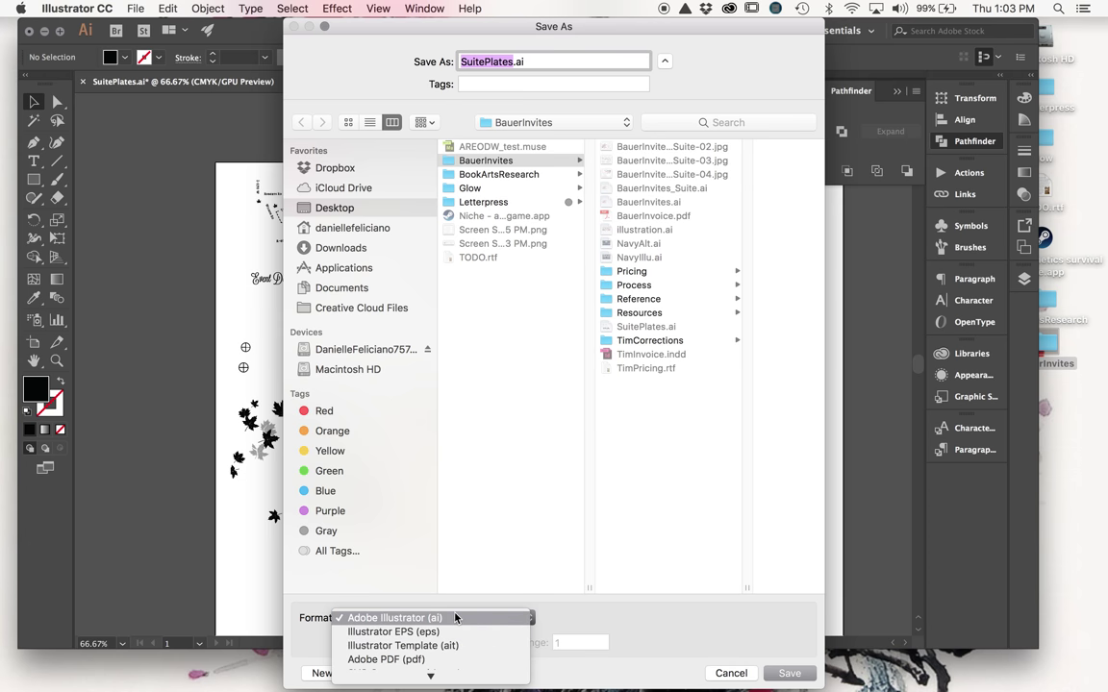
click(759, 676)
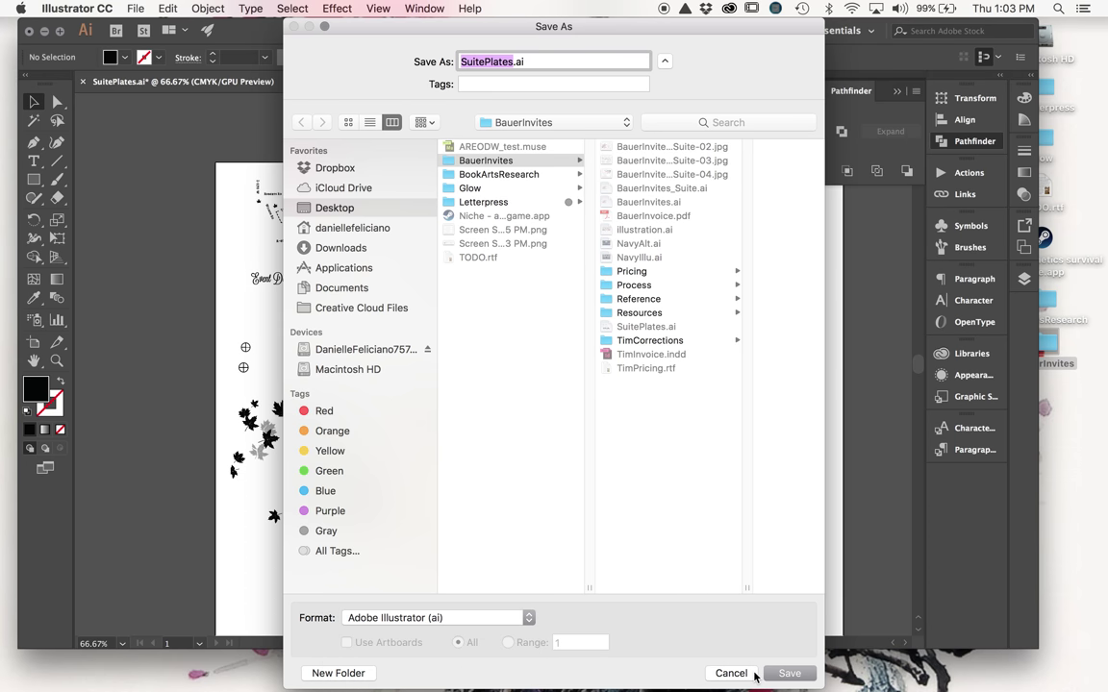
click(731, 673)
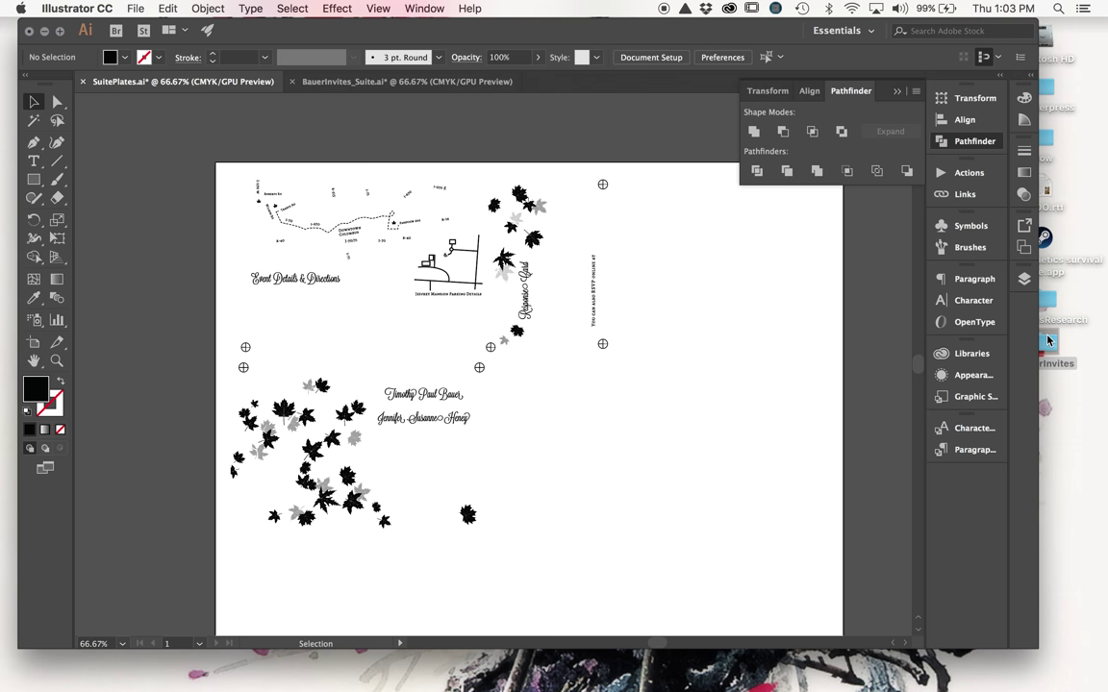
Switch to Finder, preview NavyAlt.ai in the BauerInvites folder, and open both NavyAlt.ai and NavyIllu.ai in Illustrator
scroll(691, 443, down, 2)
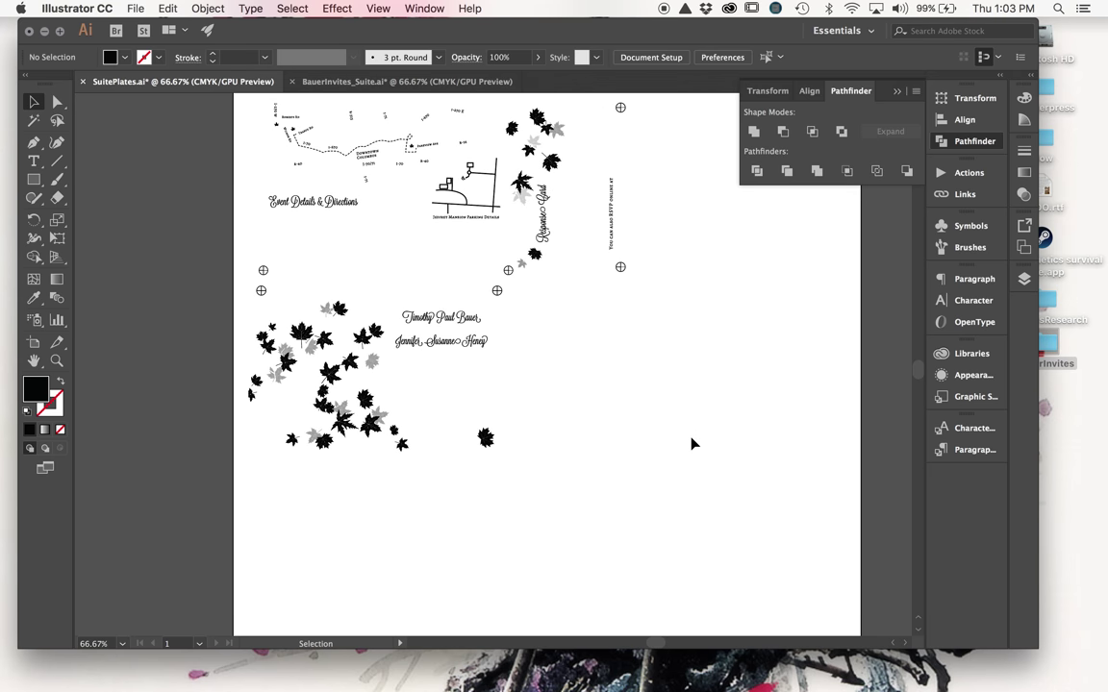
double_click(1054, 344)
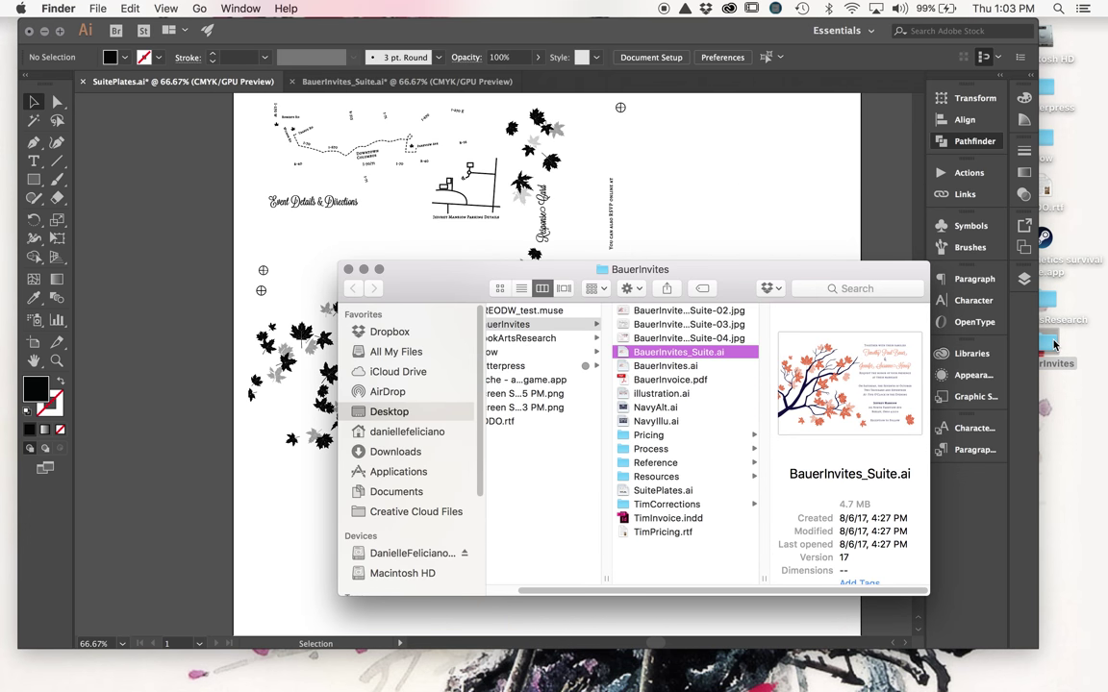
click(659, 423)
click(640, 408)
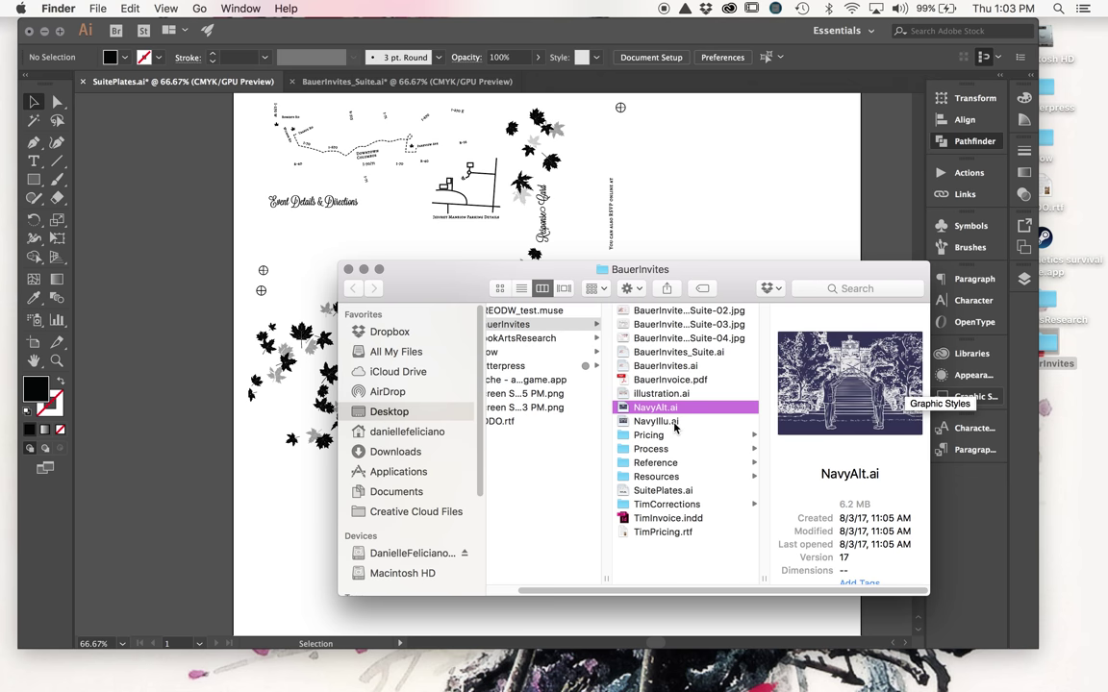
key(space)
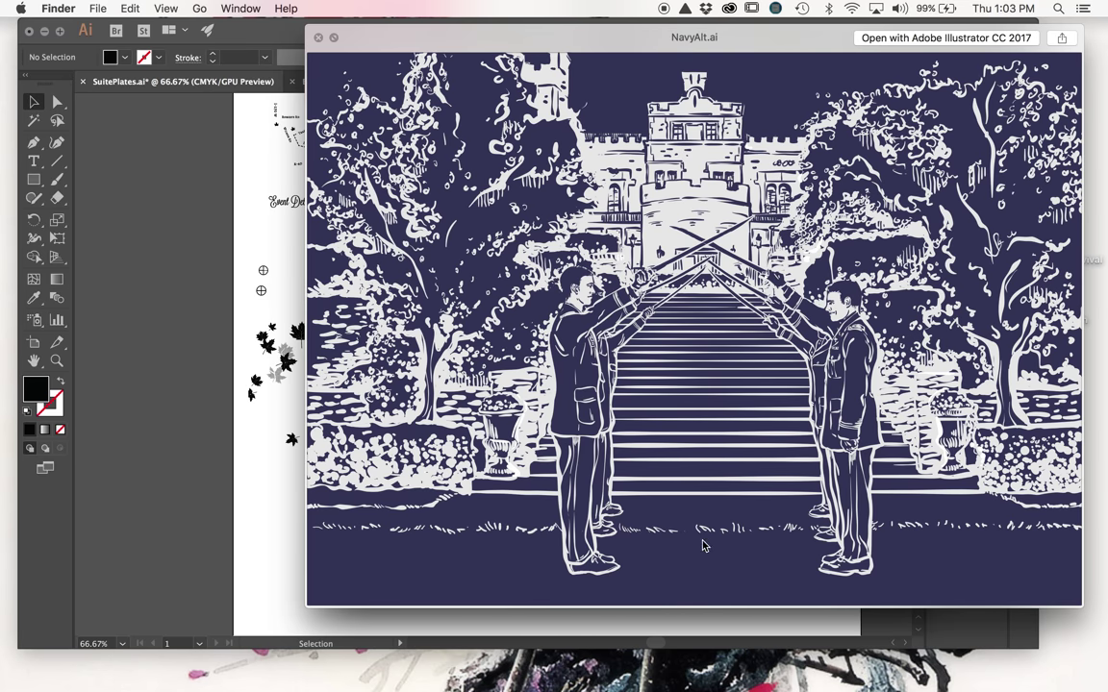
key(space)
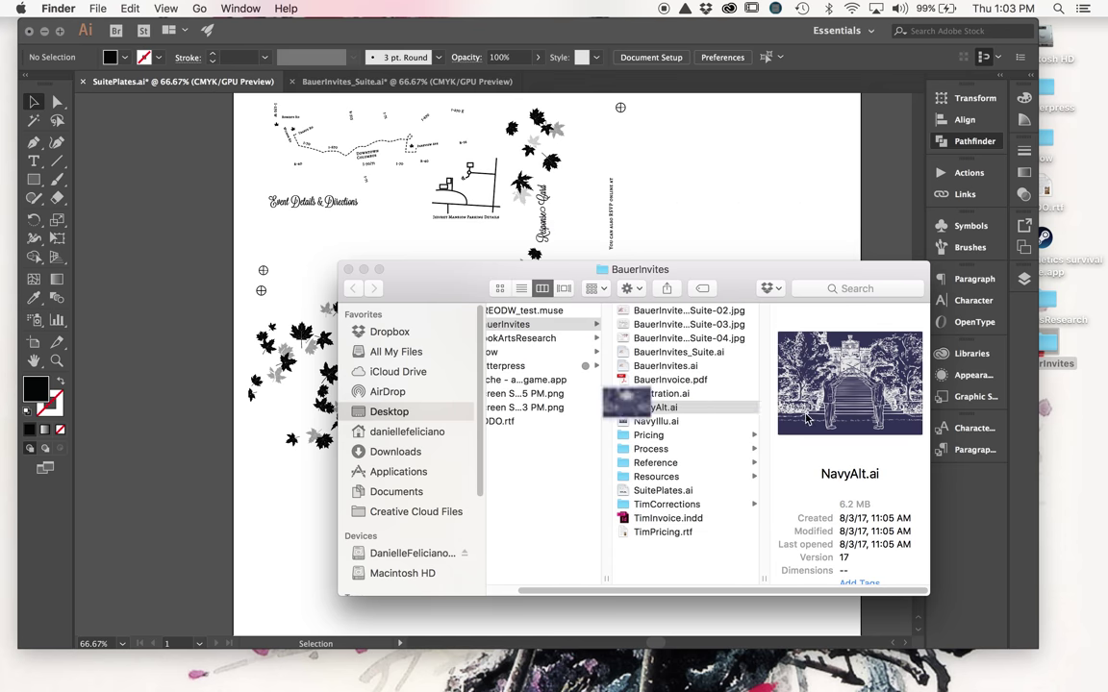
shift+click(657, 423)
drag(657, 423, 336, 664)
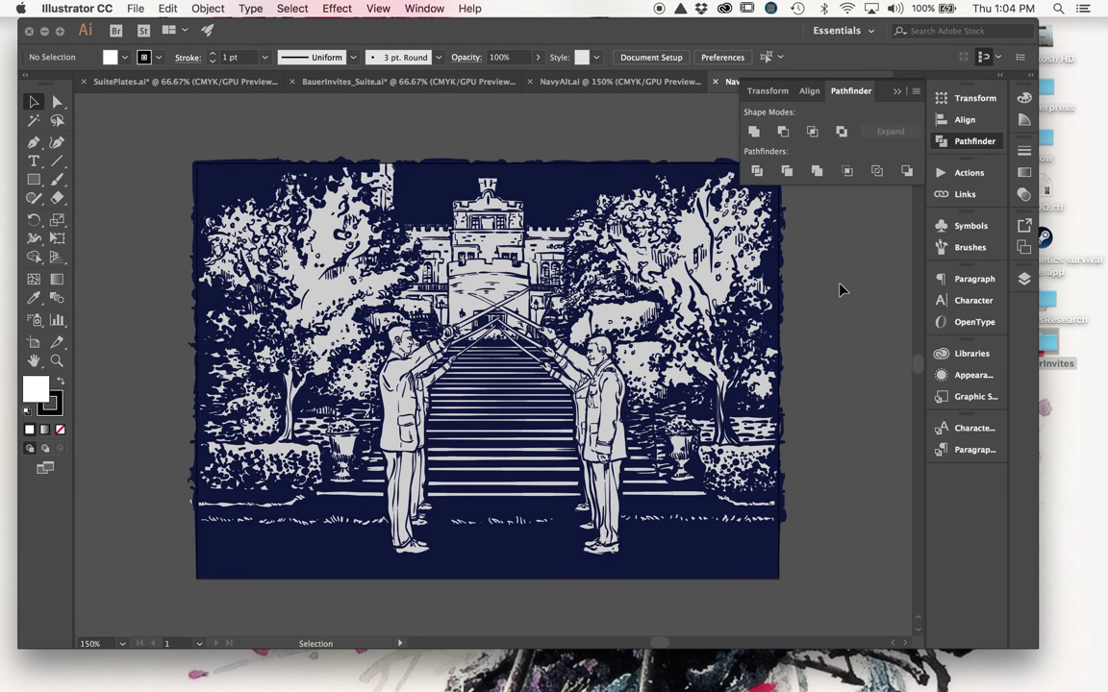
Delete the hidden layers Layer 5 and heavies from the navy illustration
click(1024, 281)
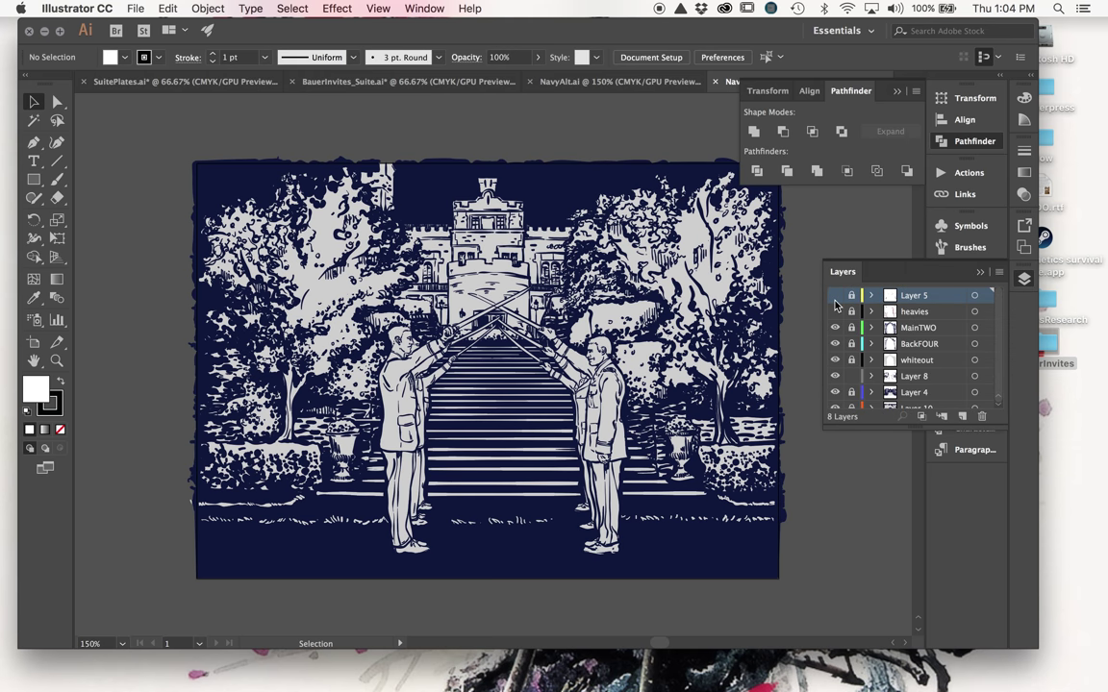
shift+click(931, 313)
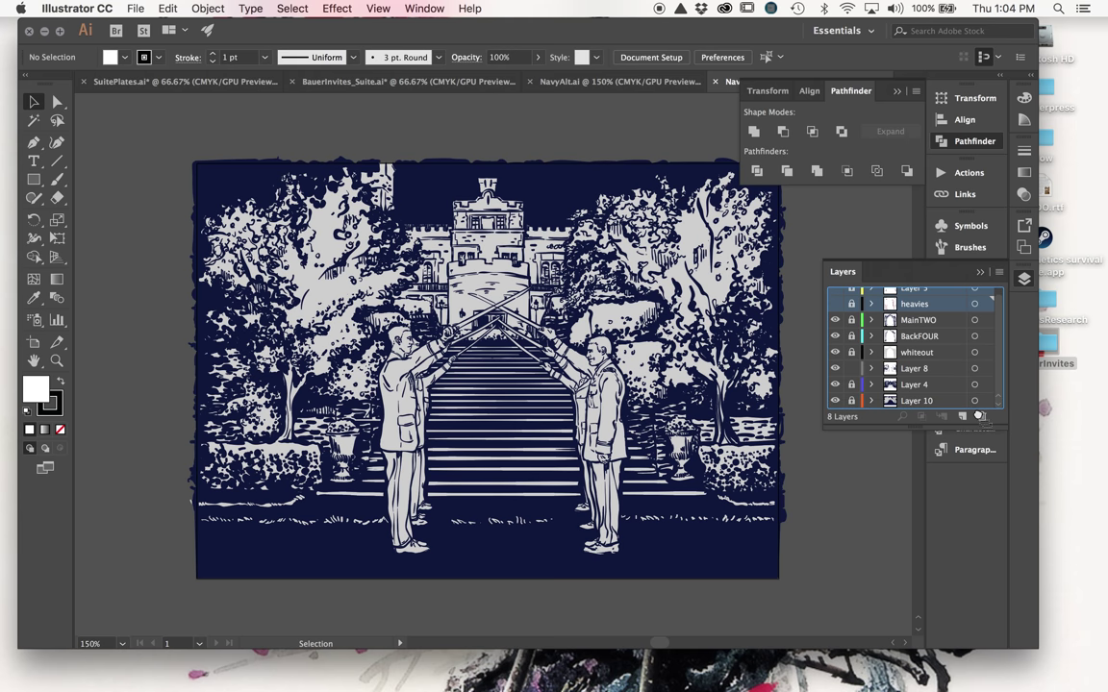
click(982, 416)
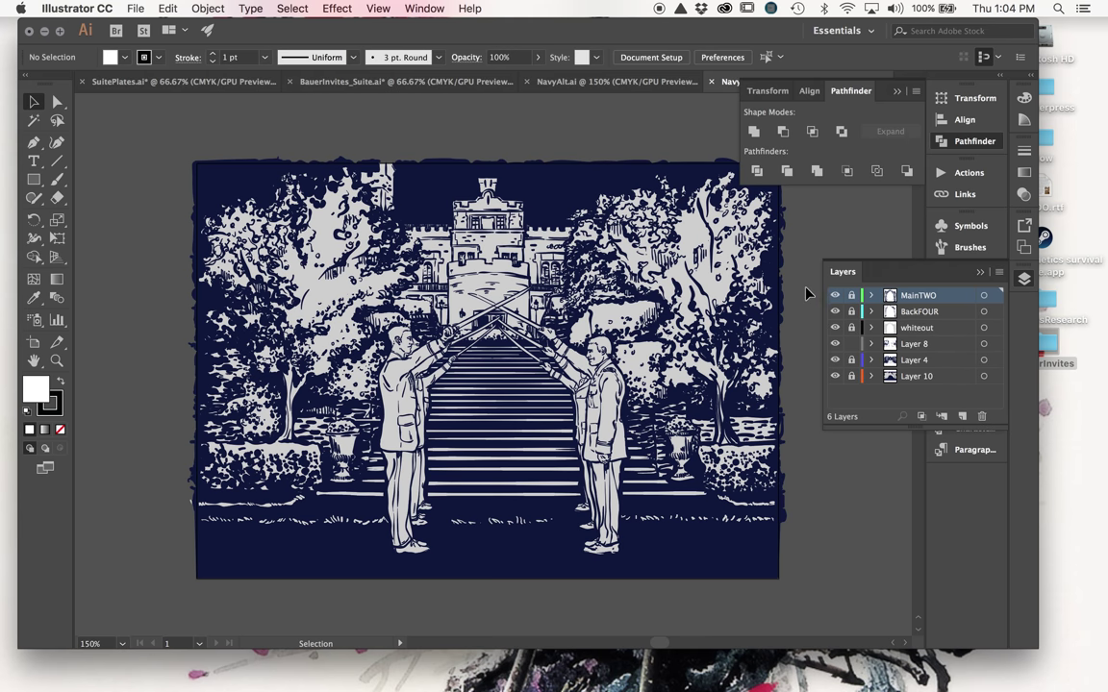
Unlock all remaining layers and convert all strokes in the illustration to outlines with Outline Stroke
drag(851, 297, 853, 373)
drag(135, 113, 689, 580)
drag(830, 609, 832, 606)
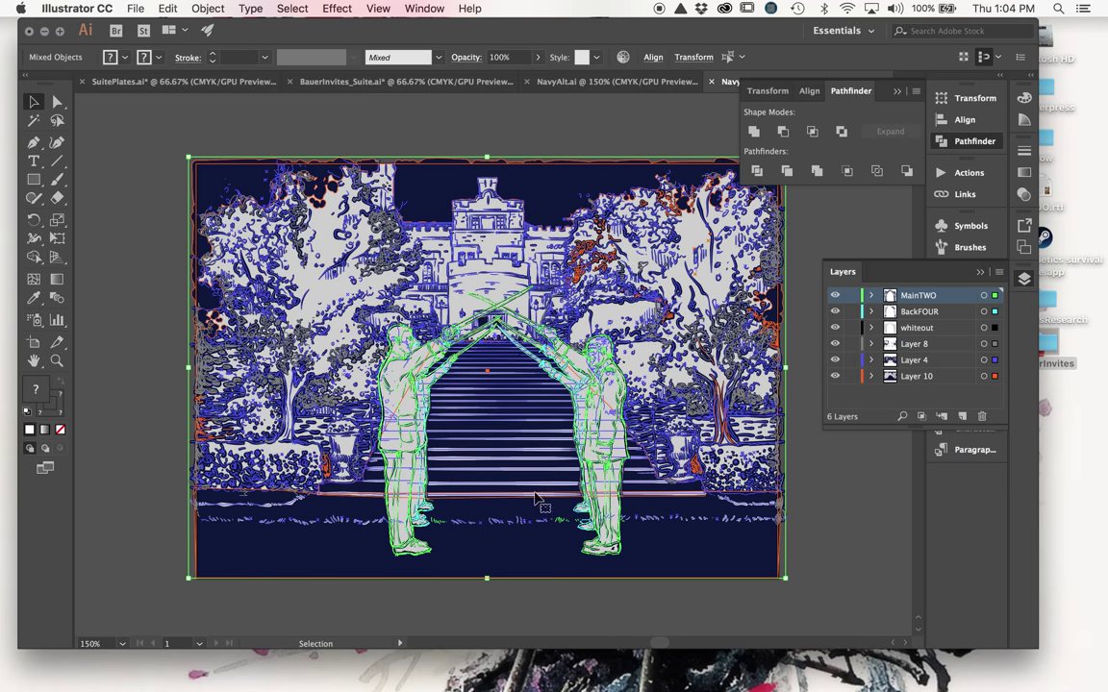
click(216, 9)
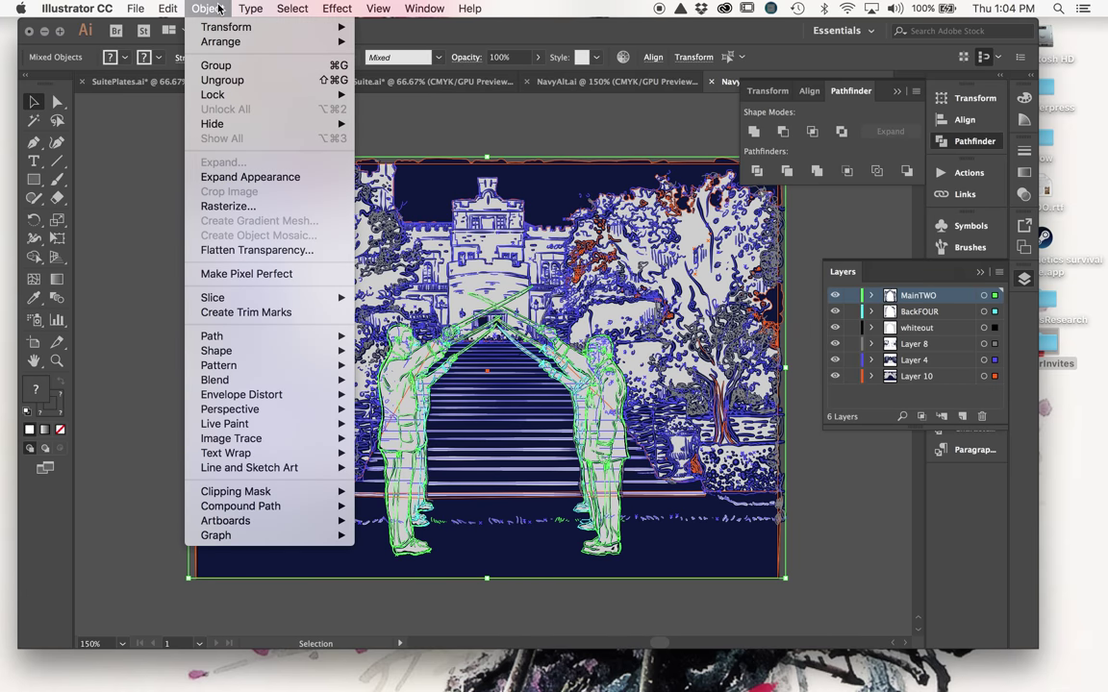
mouse_move(217, 337)
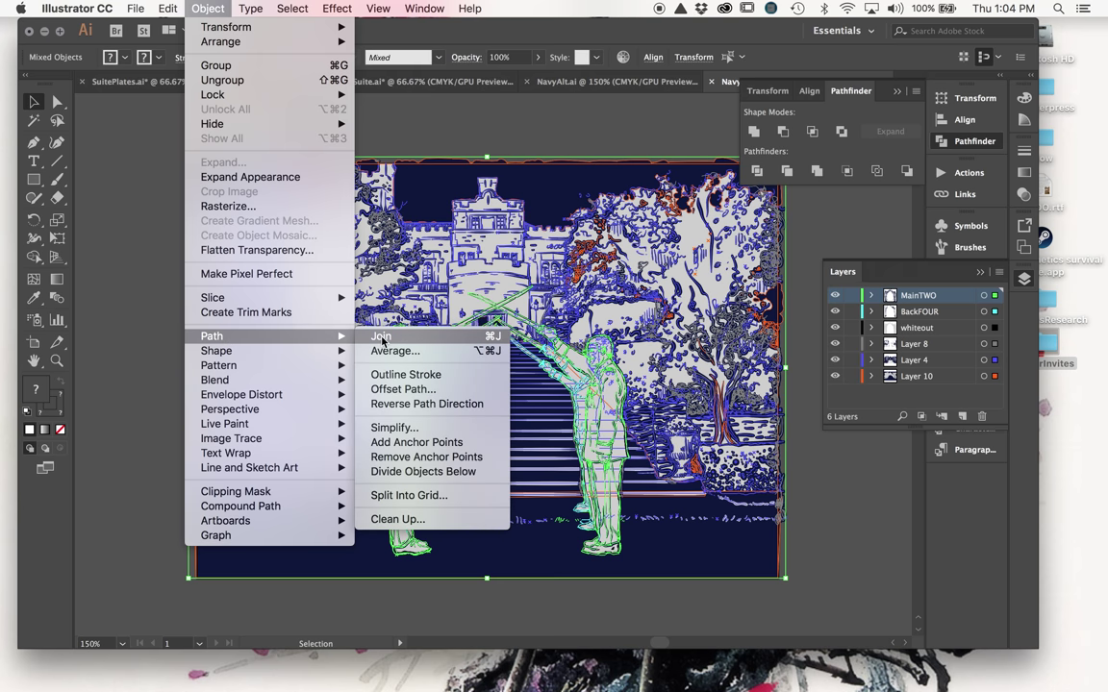
click(429, 375)
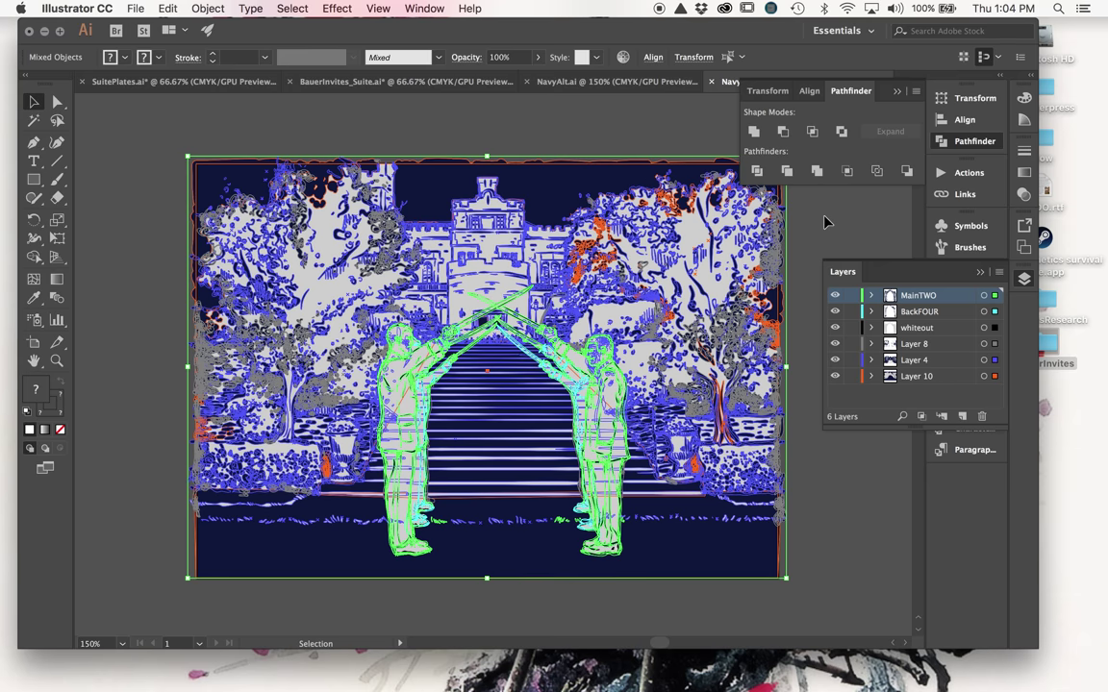
key(super+shift+a)
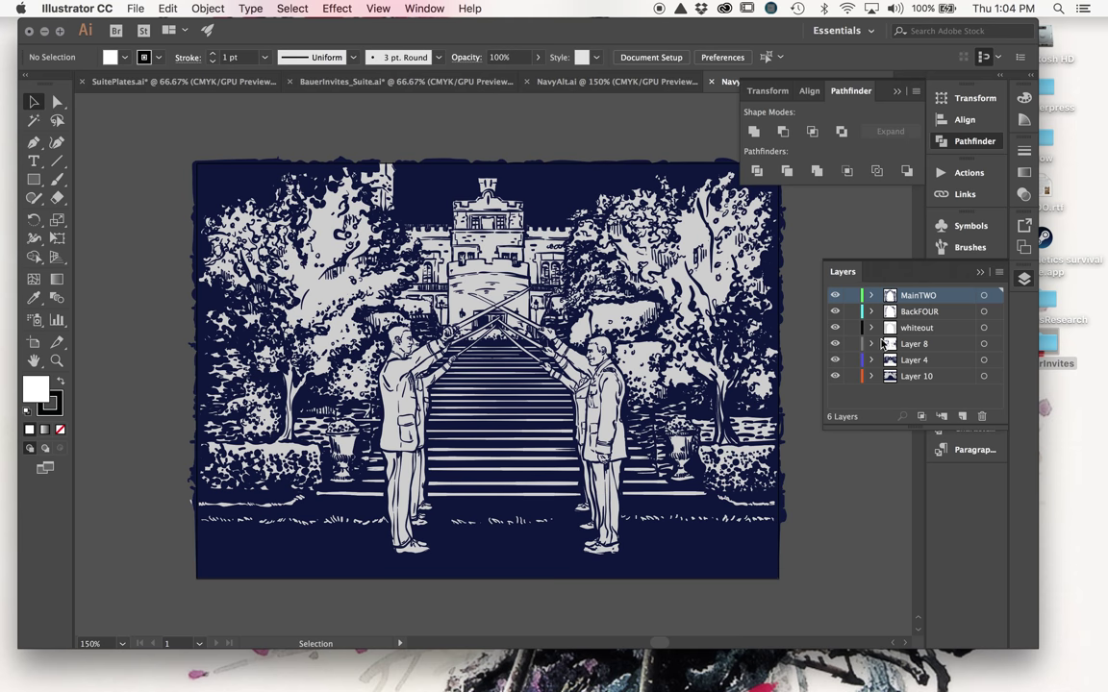
Check the MainTWO and whiteout layers' visibility, and apply Pathfinder Divide to the entire illustration
click(834, 297)
click(834, 297)
click(835, 328)
click(835, 328)
drag(132, 127, 824, 613)
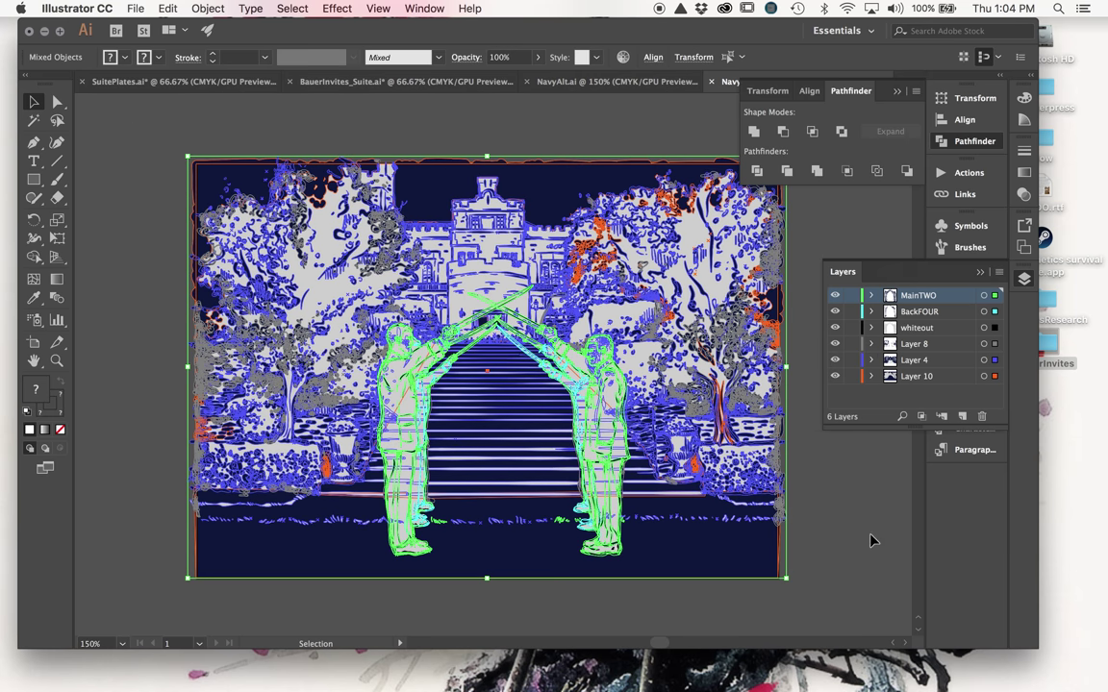
click(757, 173)
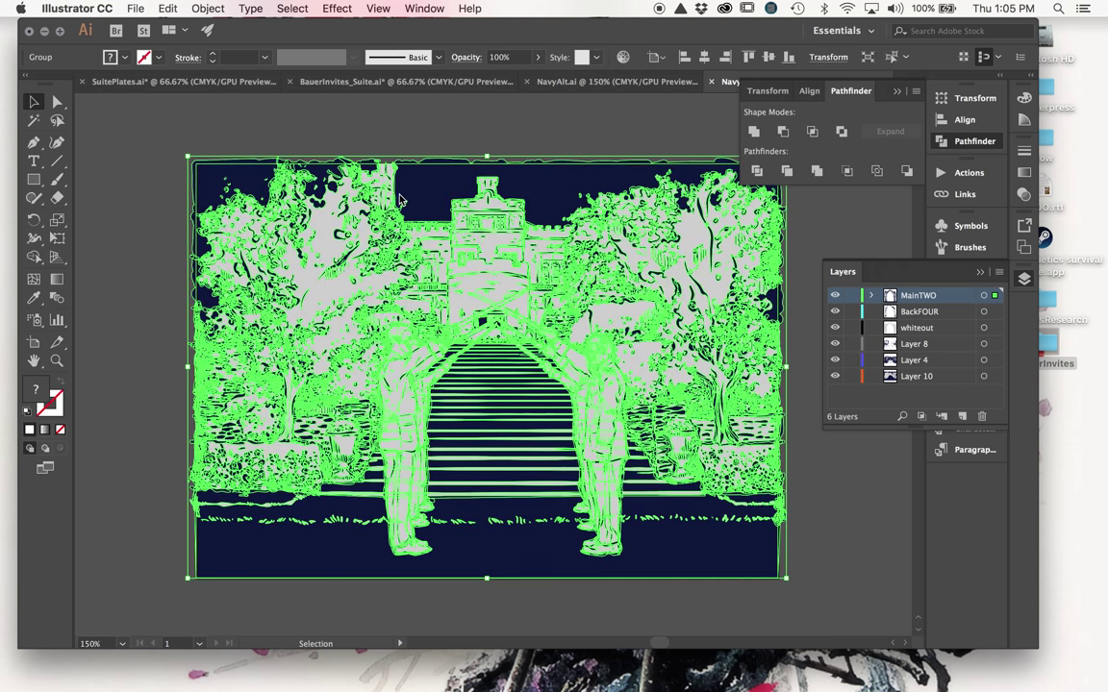
click(490, 130)
scroll(490, 262, up, 3)
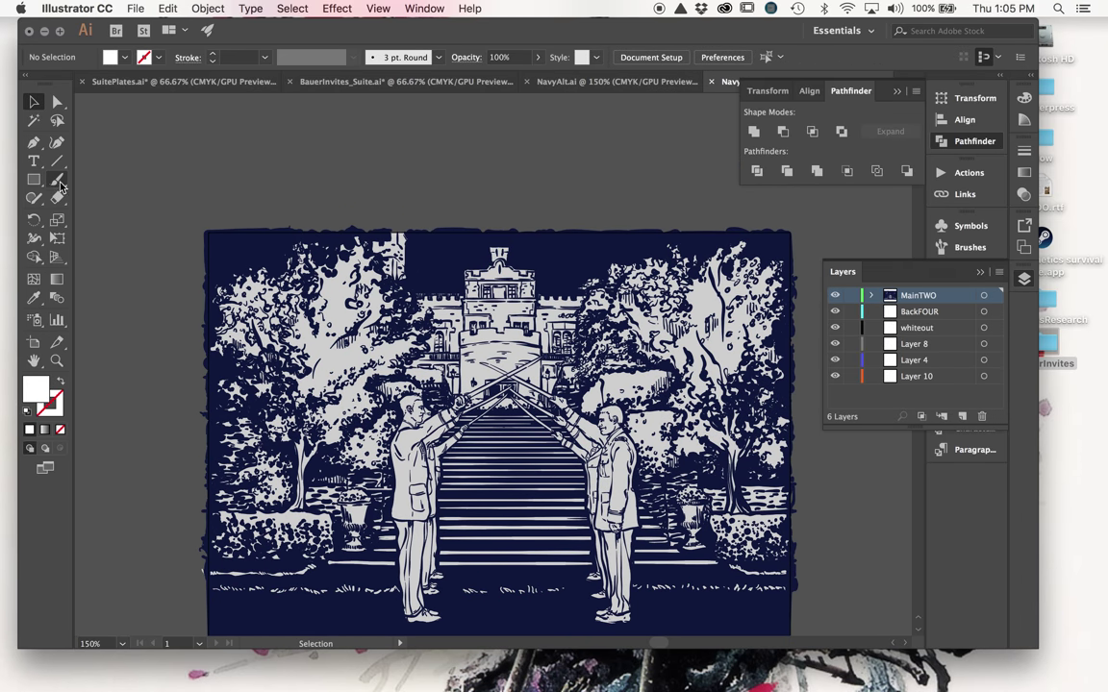
Create two overlapping white circles in the empty area above the illustration and select both
drag(34, 180, 83, 221)
drag(384, 155, 435, 173)
key(v)
mouse_move(500, 139)
mouse_down()
mouse_move(383, 166)
mouse_move(370, 189)
mouse_up()
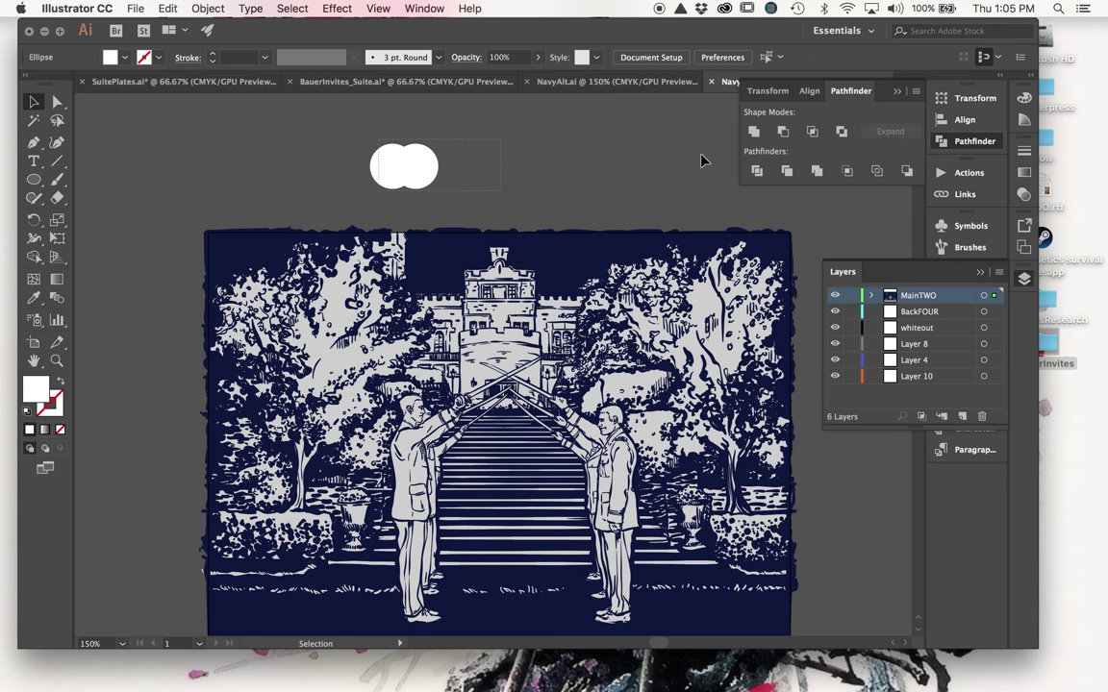
Try the Unite, Minus Front and Intersect shape modes on the two circles, undoing each one
click(756, 131)
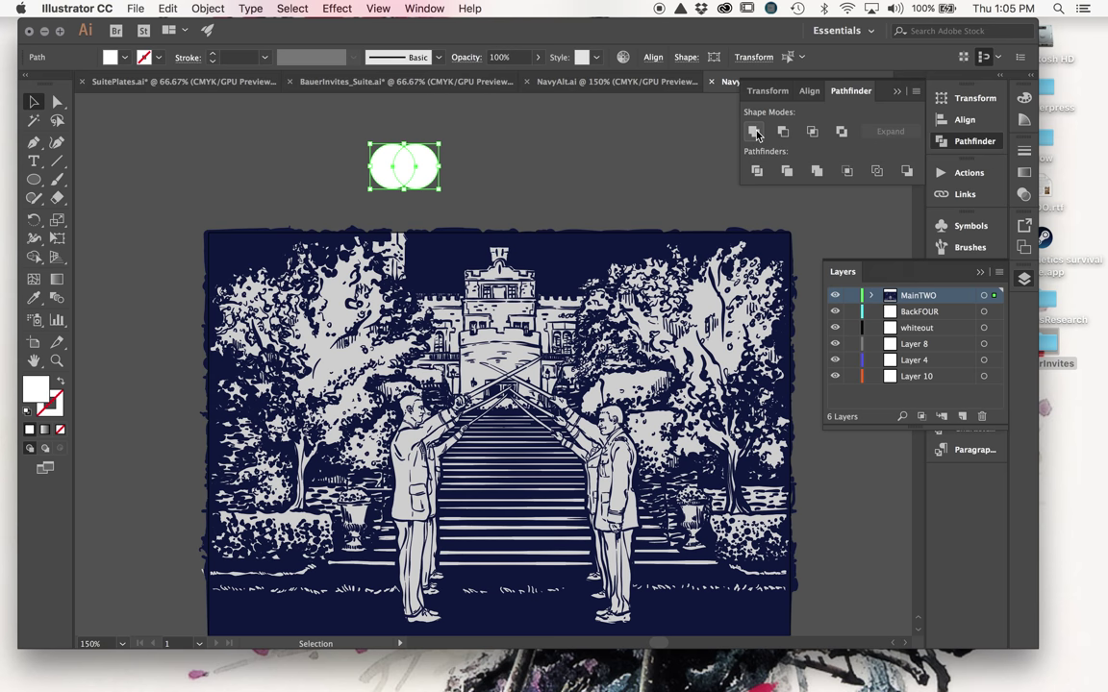
key(a)
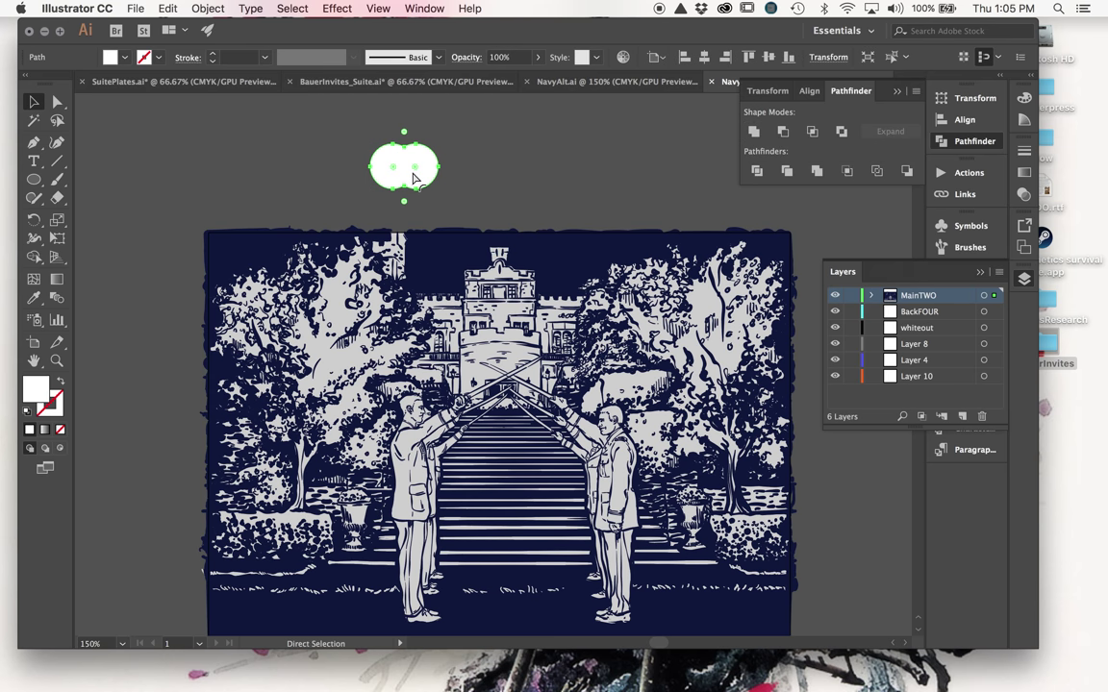
key(v)
key(super+z)
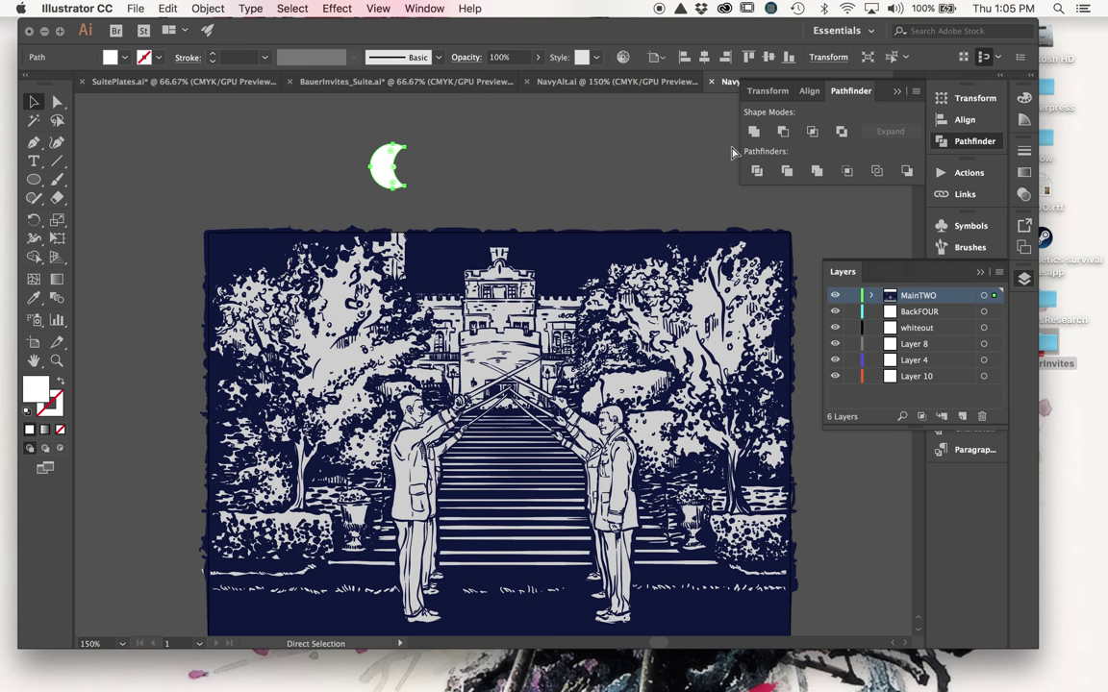
key(cmd+z)
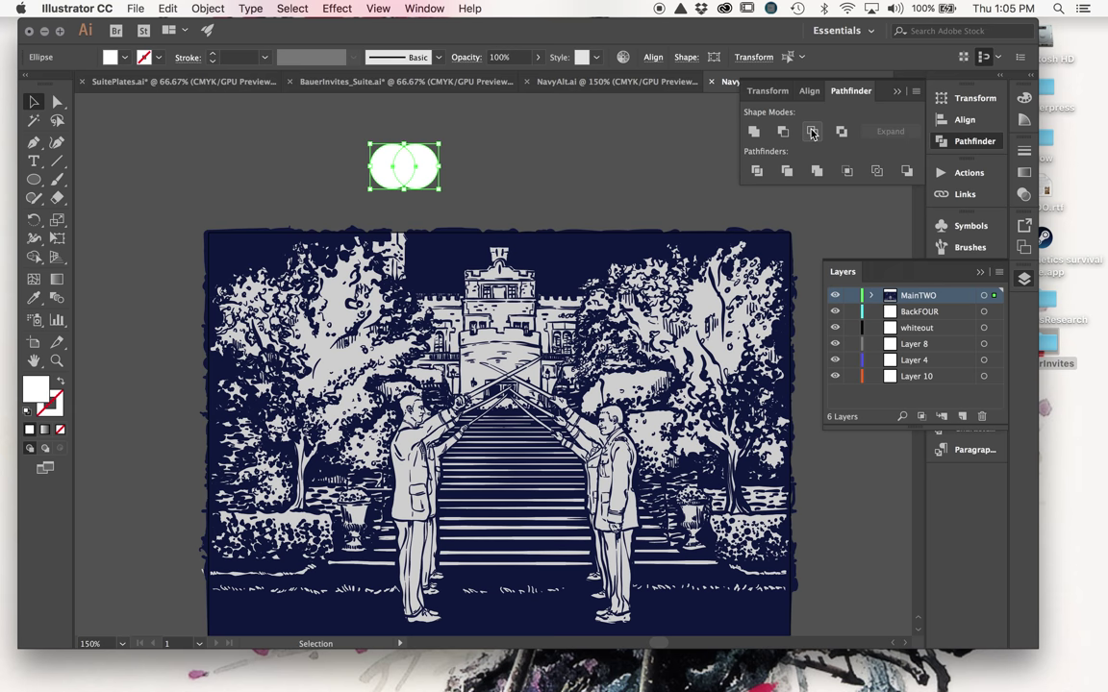
click(812, 133)
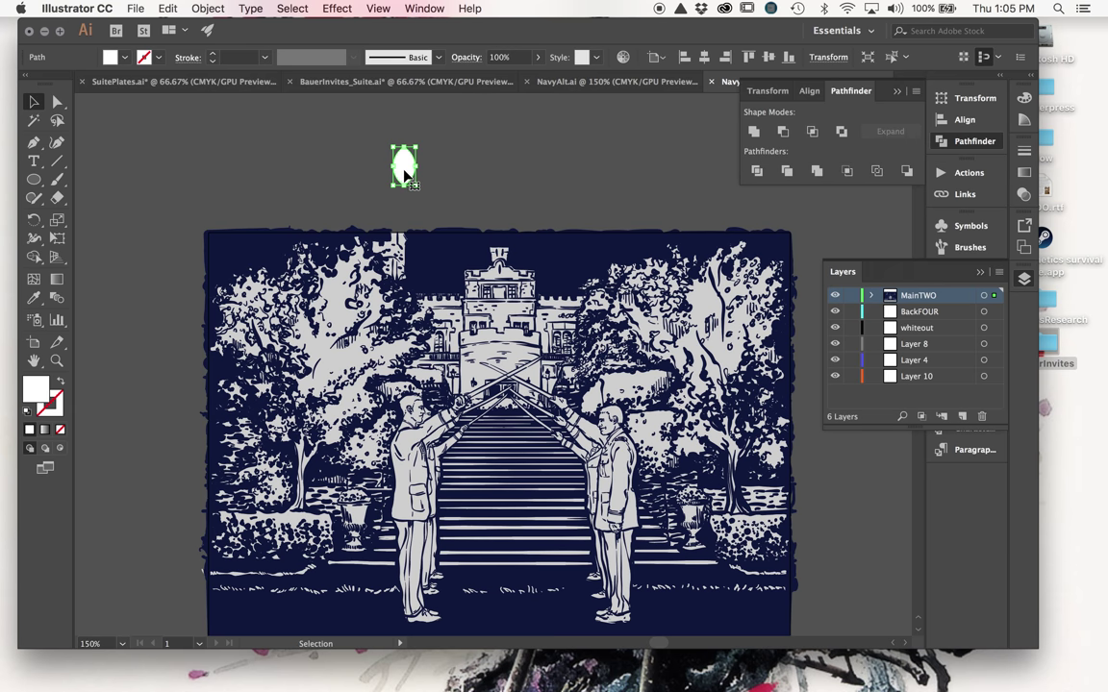
key(super+z)
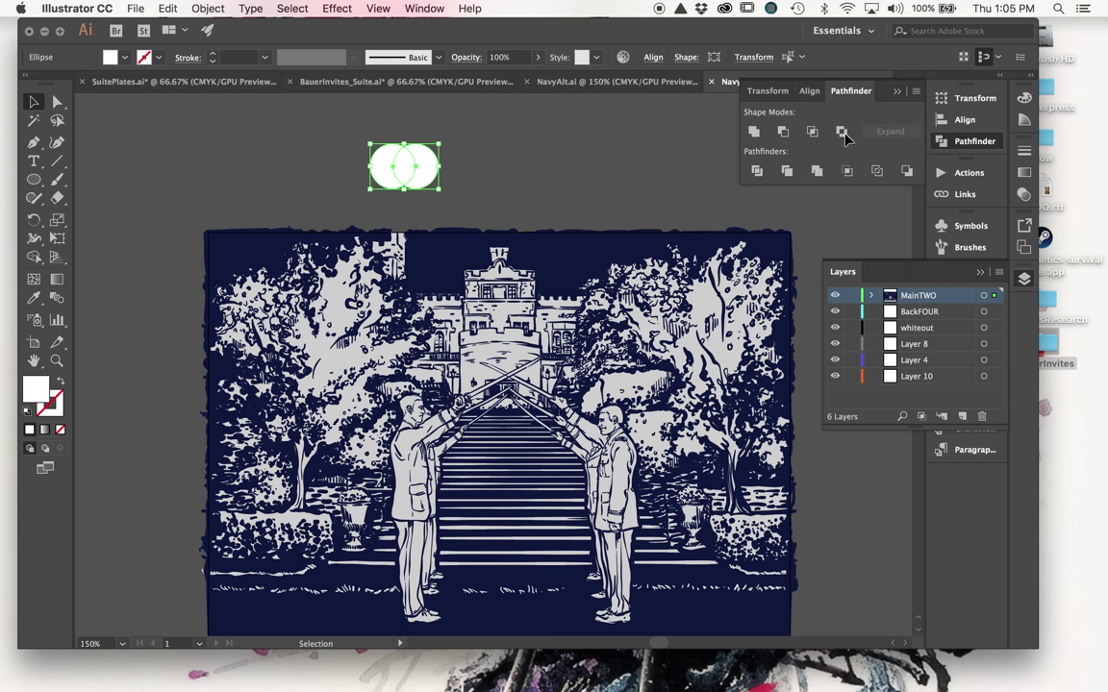
Try the Exclude shape mode on the two overlapping circles, then undo it
click(842, 133)
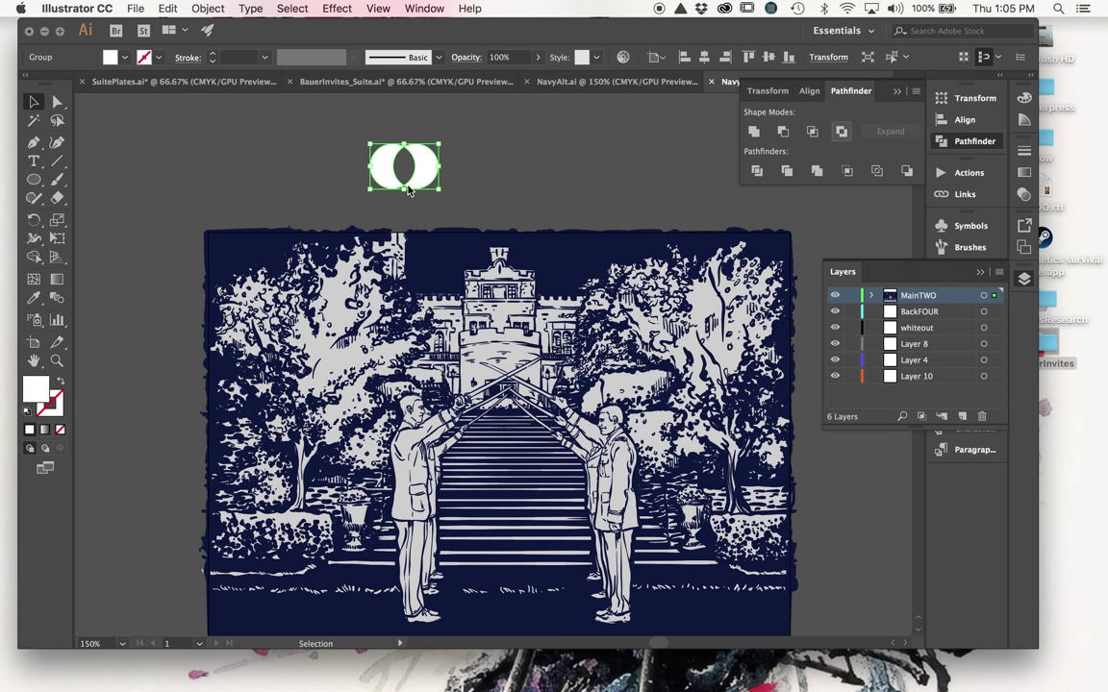
key(super+z)
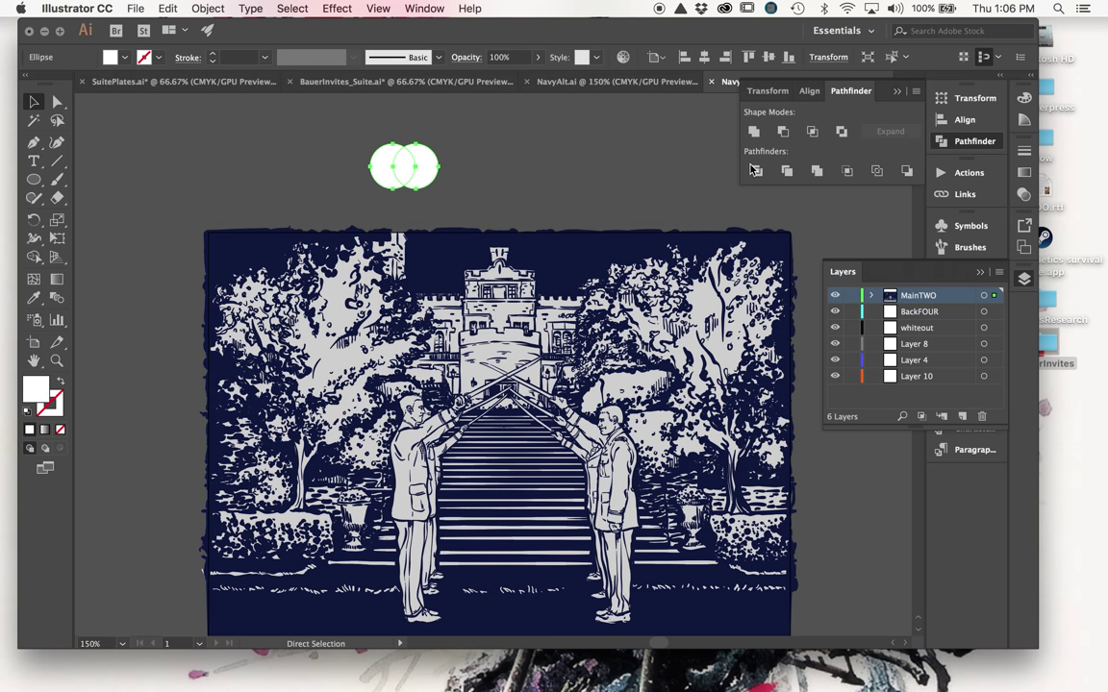
key(v)
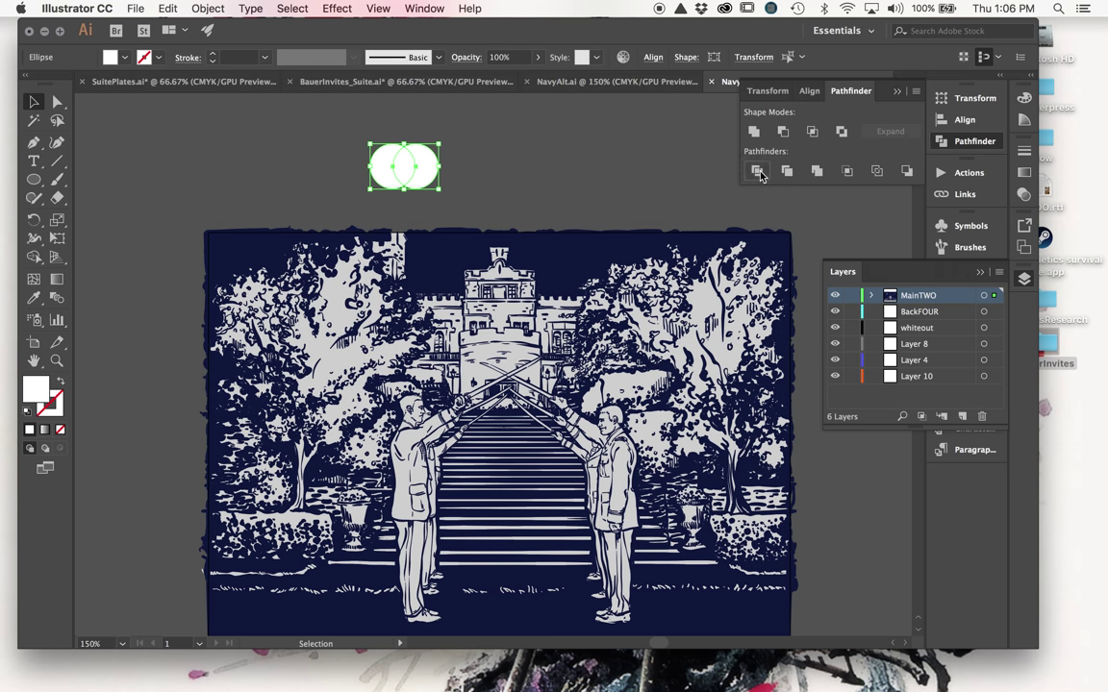
Apply Pathfinder Divide to the two circles and pull the crescents and the overlap piece apart
click(759, 172)
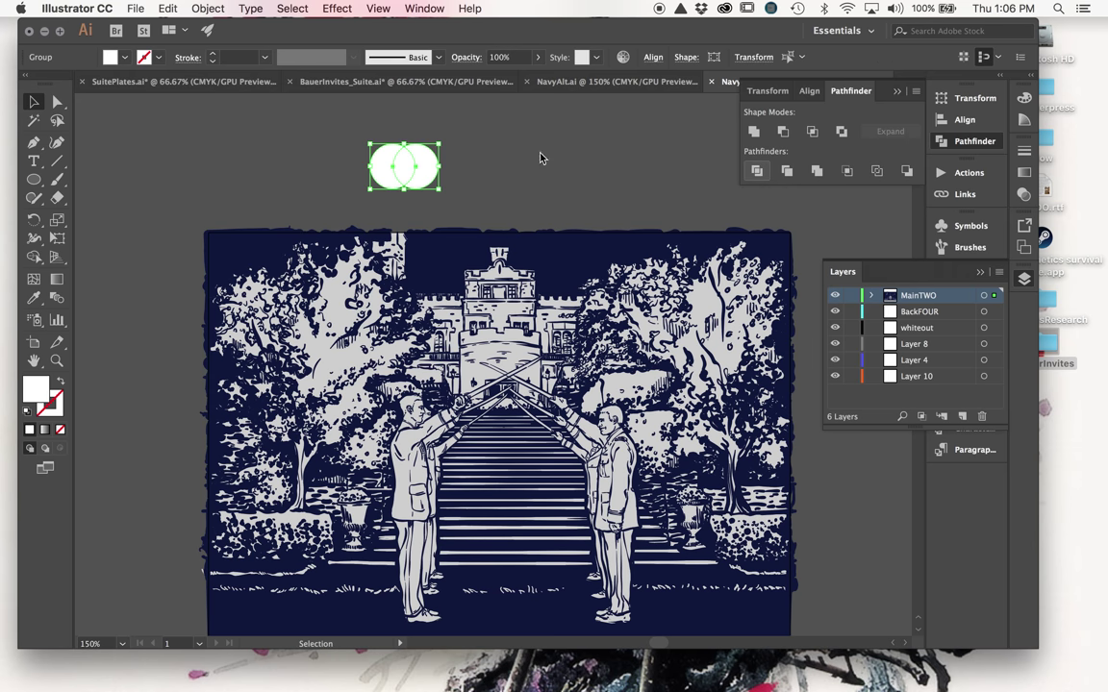
click(472, 159)
click(57, 101)
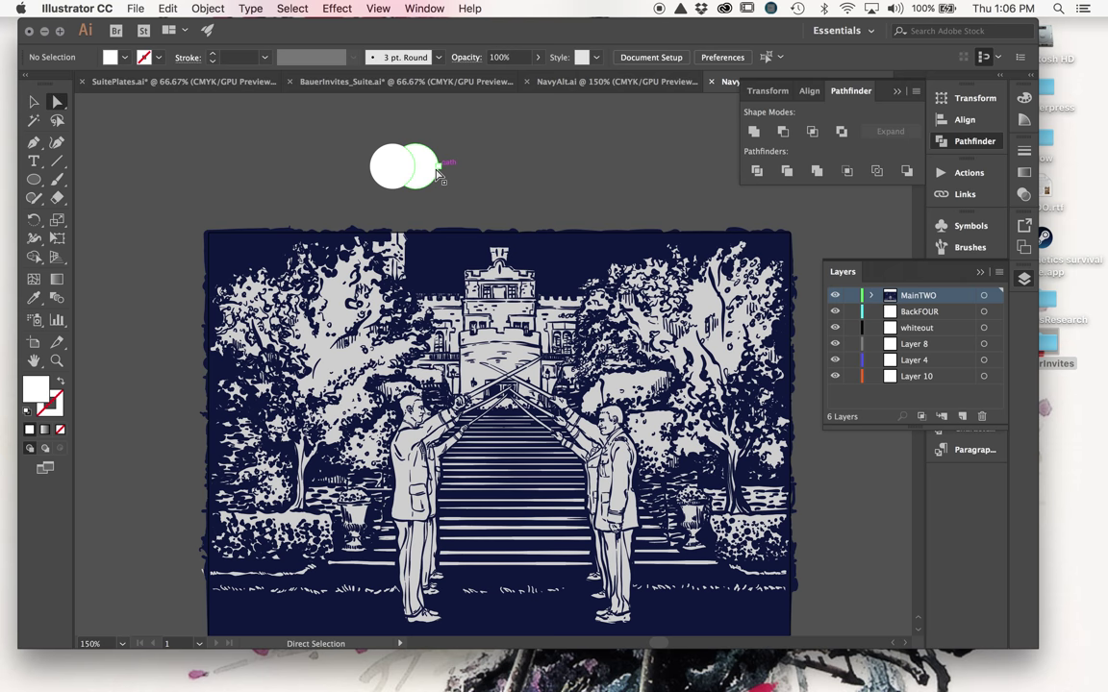
click(435, 171)
click(480, 144)
drag(429, 169, 496, 169)
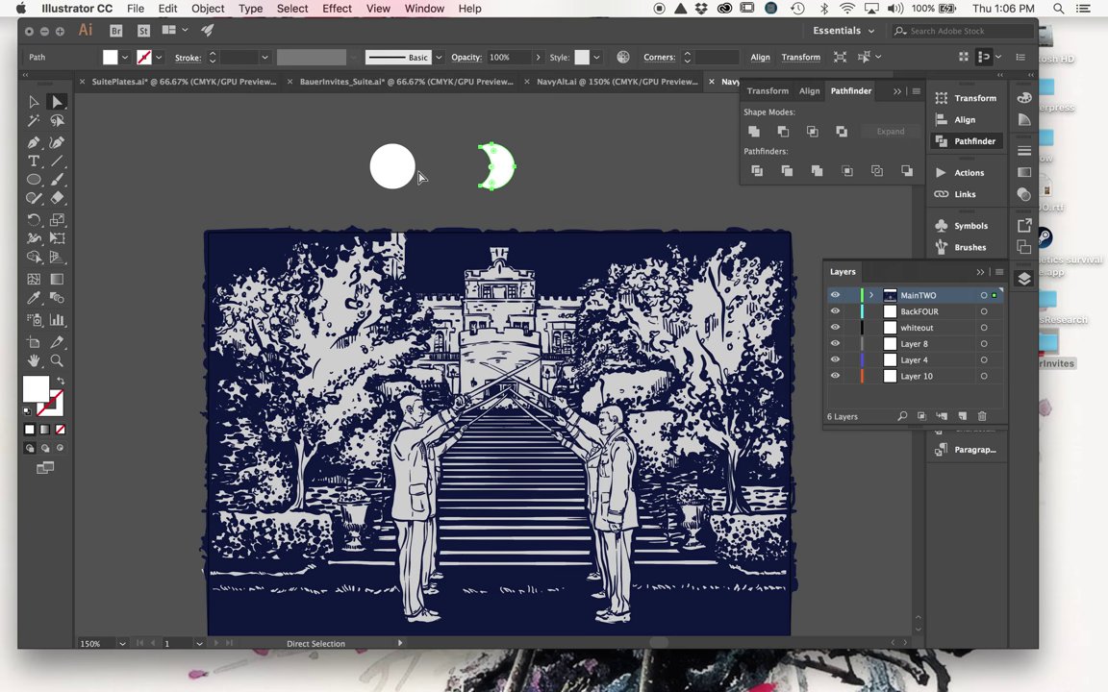
drag(414, 166, 538, 221)
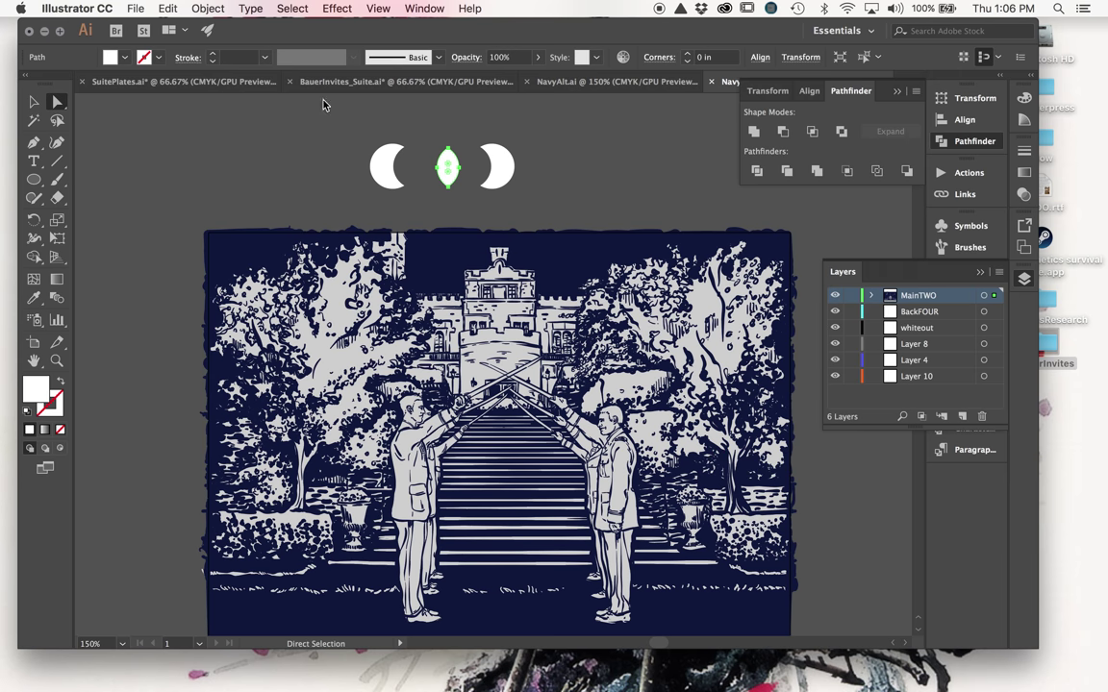
Select the divided circle pieces above the illustration and delete them
key(v)
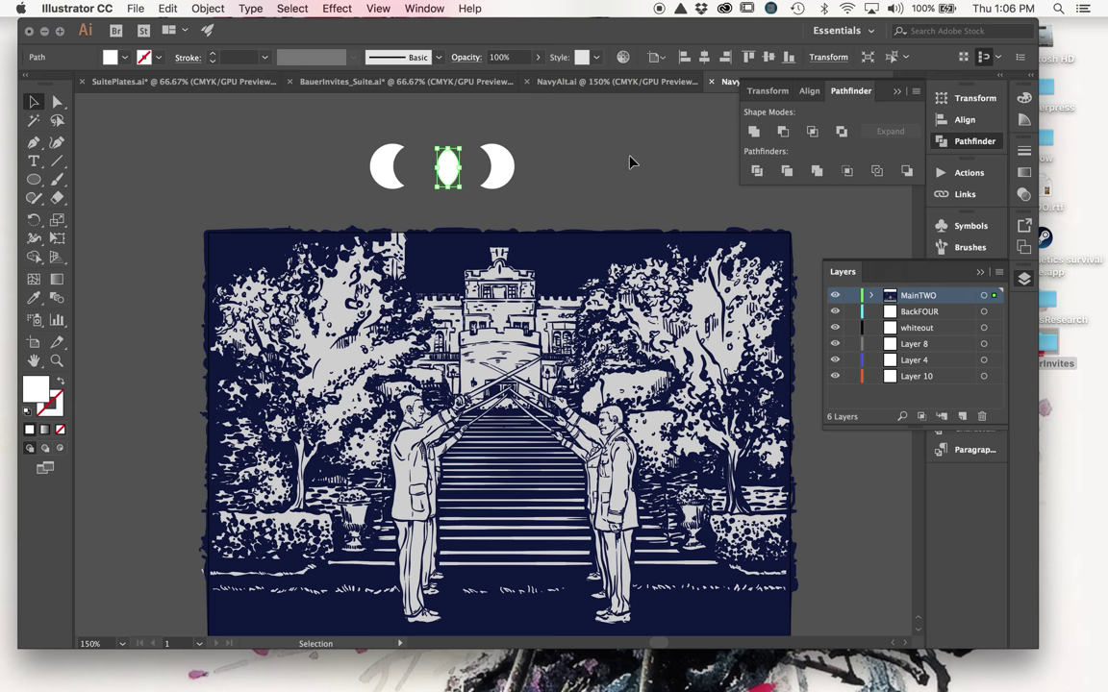
drag(583, 142, 358, 178)
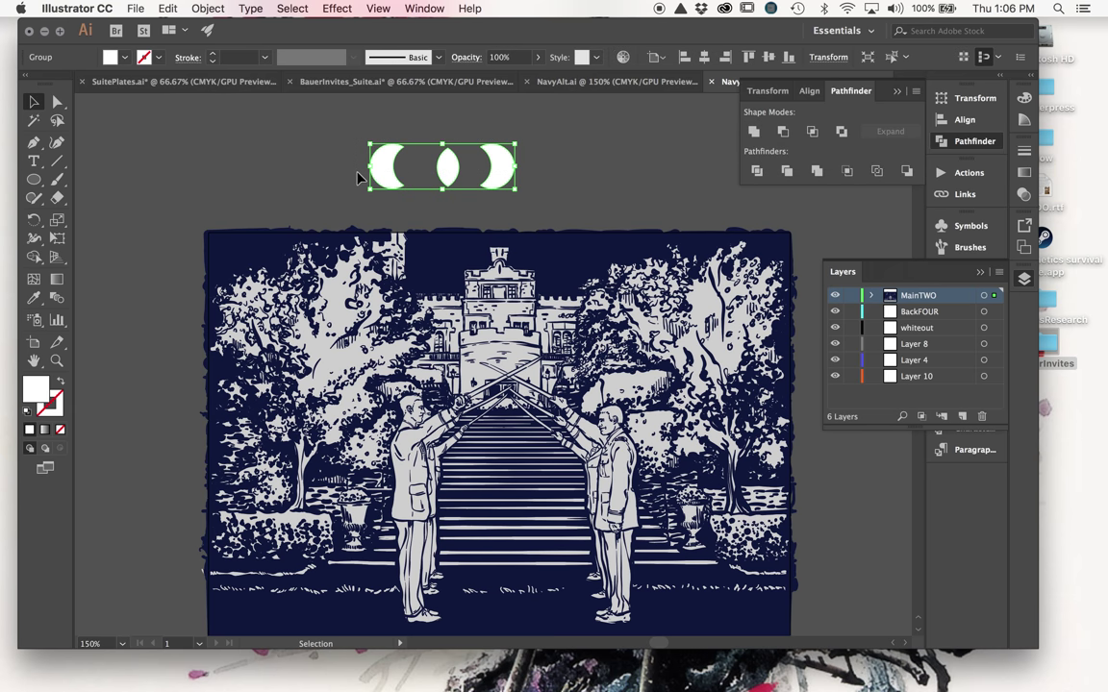
key(Delete)
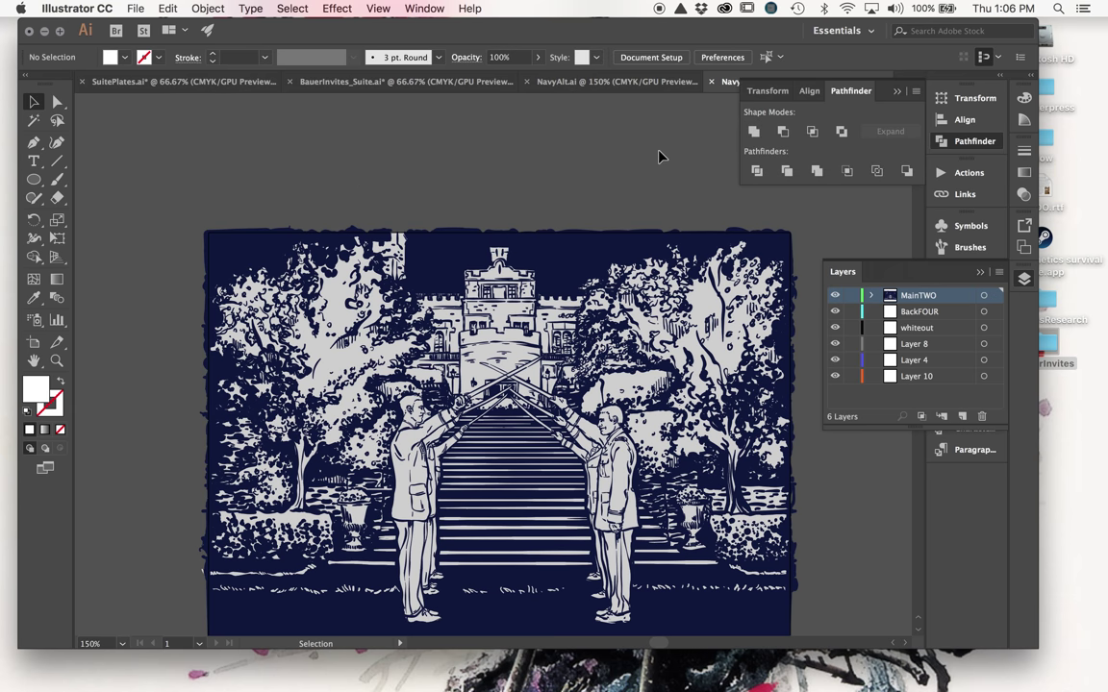
Select all navy areas of the illustration with the Magic Wand and delete them, leaving only the gray artwork
scroll(658, 156, down, 2)
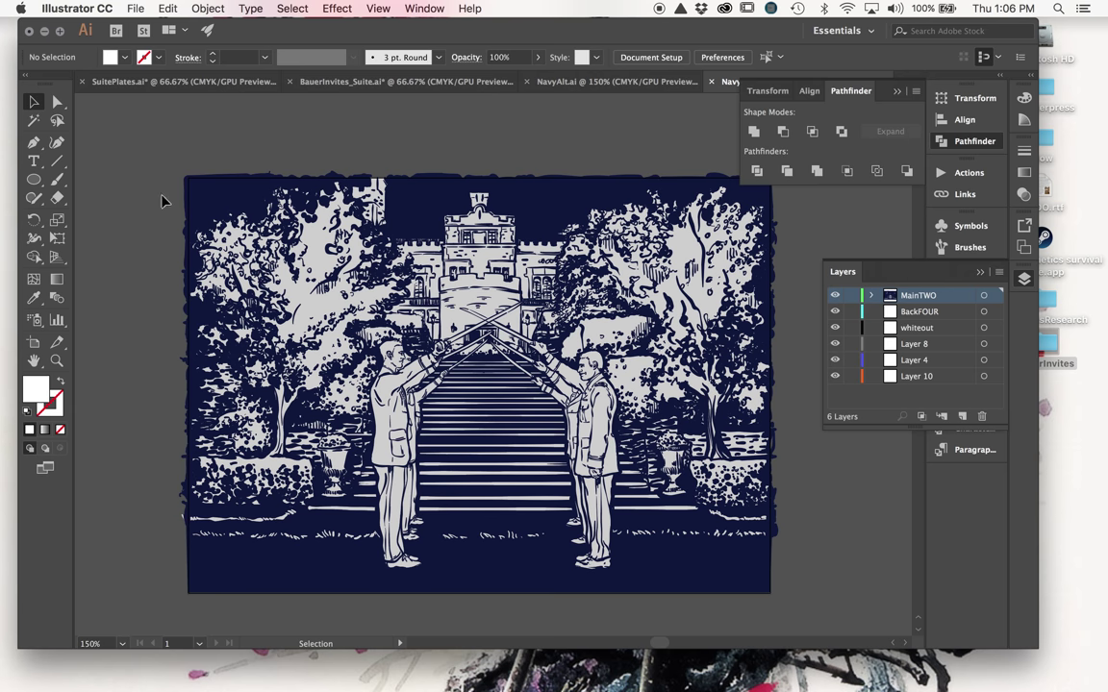
click(835, 297)
click(33, 121)
click(558, 196)
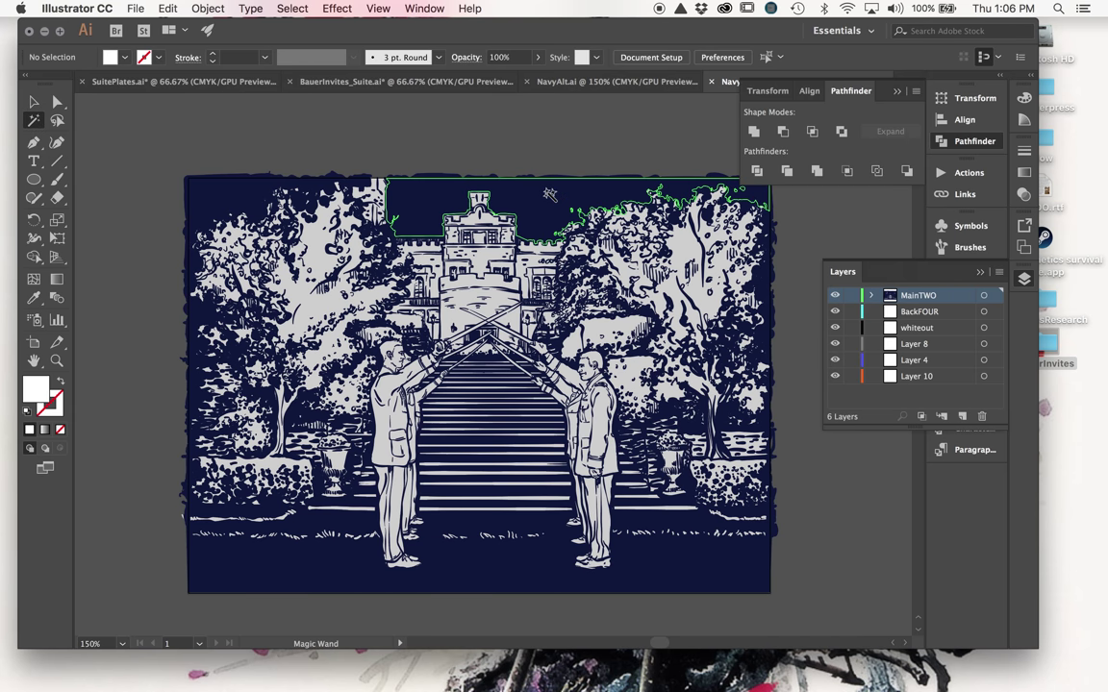
click(549, 195)
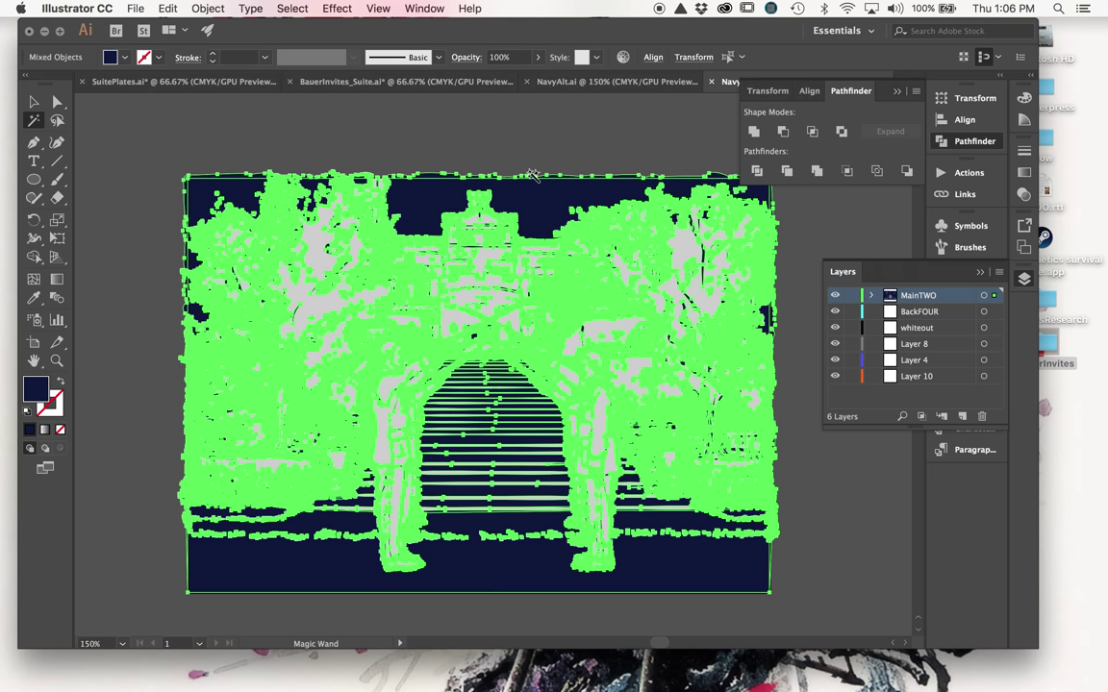
key(Delete)
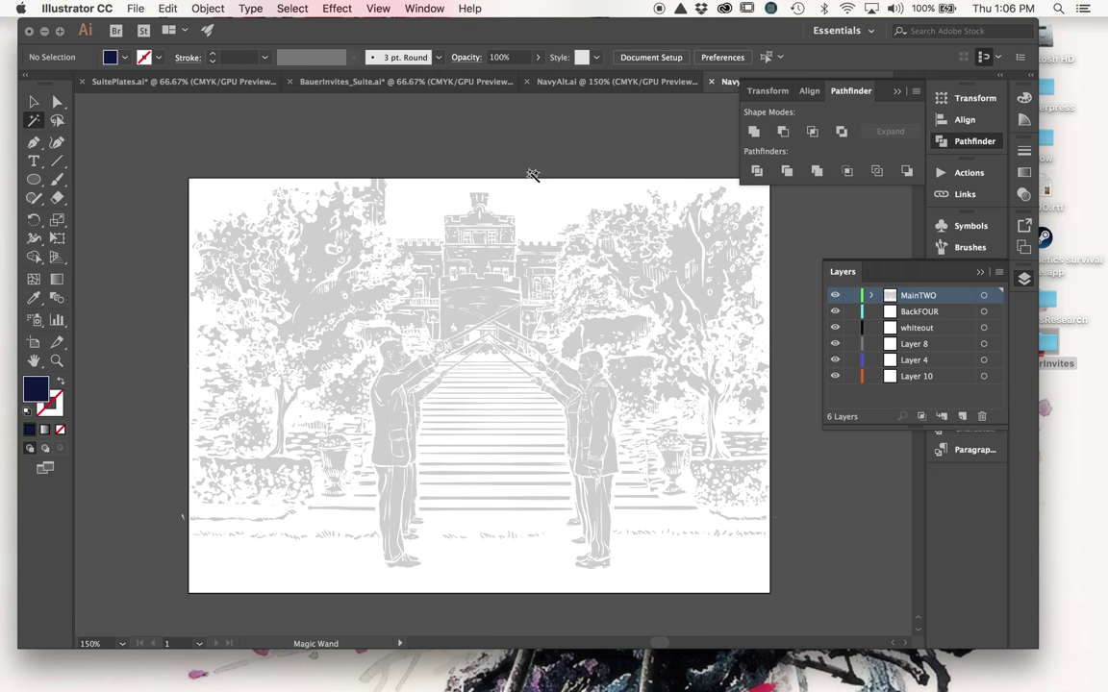
click(717, 376)
click(321, 292)
key(super+shift+a)
Erase the stray mark just outside the artboard's left edge with the Eraser and deselect the artwork
click(34, 102)
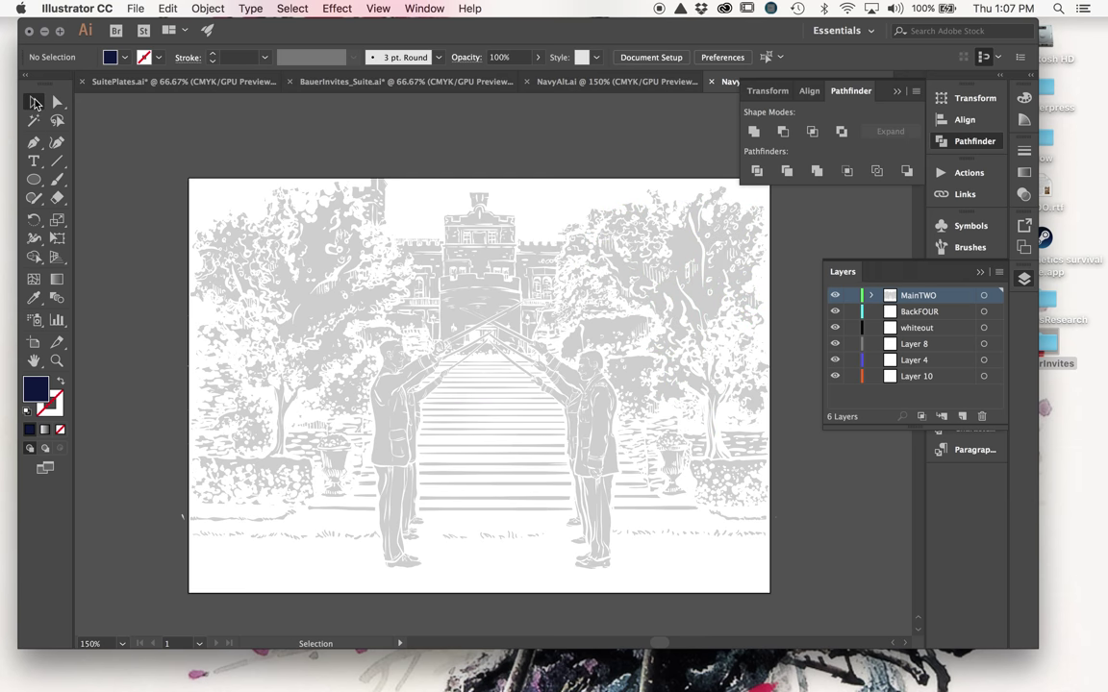
drag(146, 167, 803, 612)
click(179, 524)
click(185, 522)
click(186, 523)
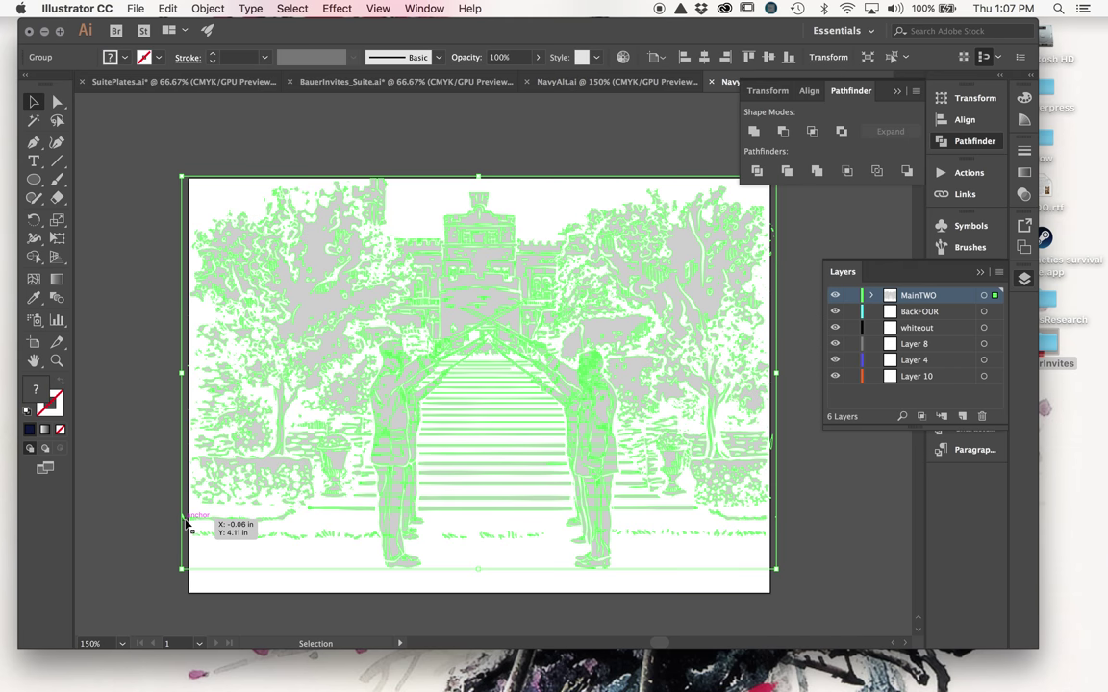
click(61, 200)
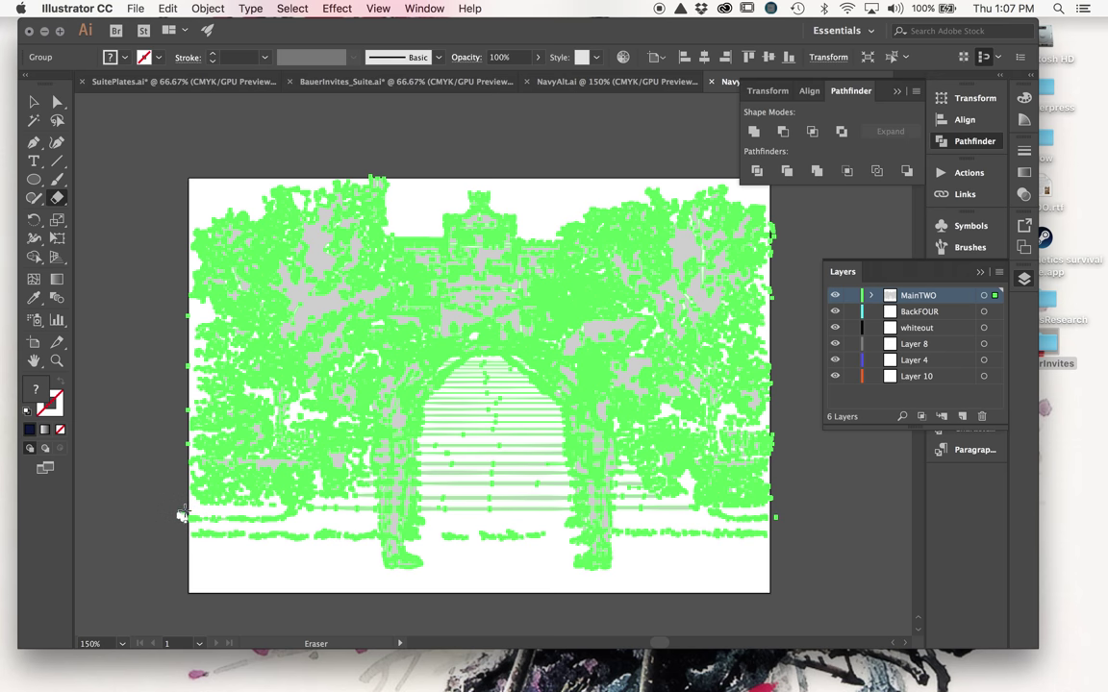
click(34, 101)
key(super+shift+a)
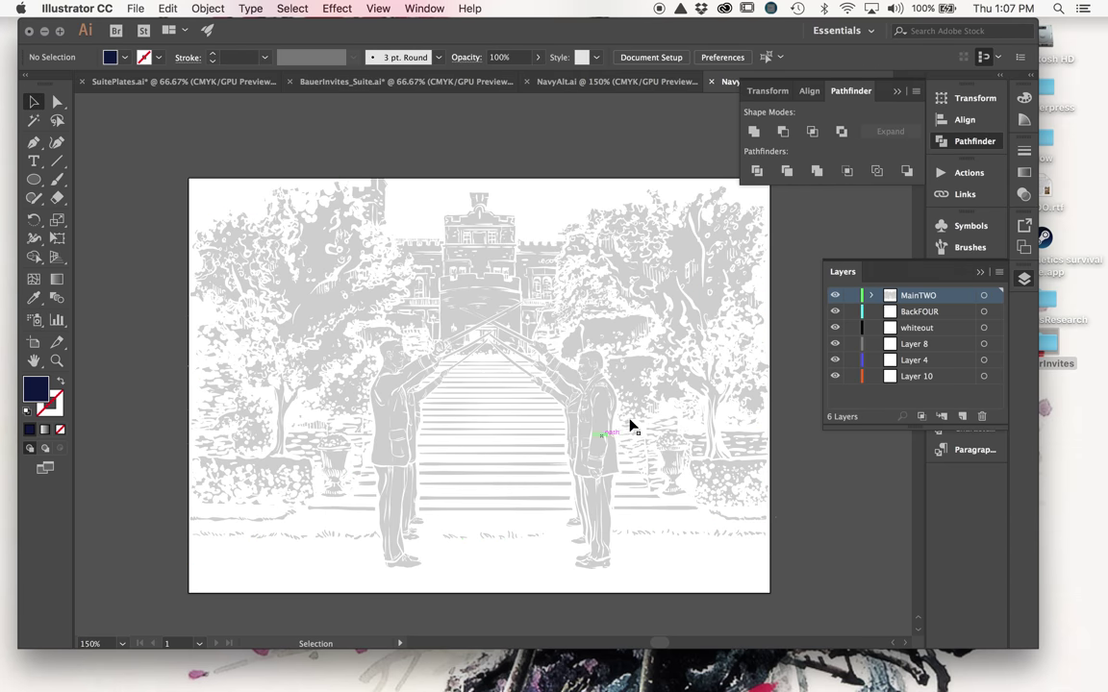
Try moving the grouped gray artwork to the left and undo the move
click(741, 242)
drag(739, 289, 695, 291)
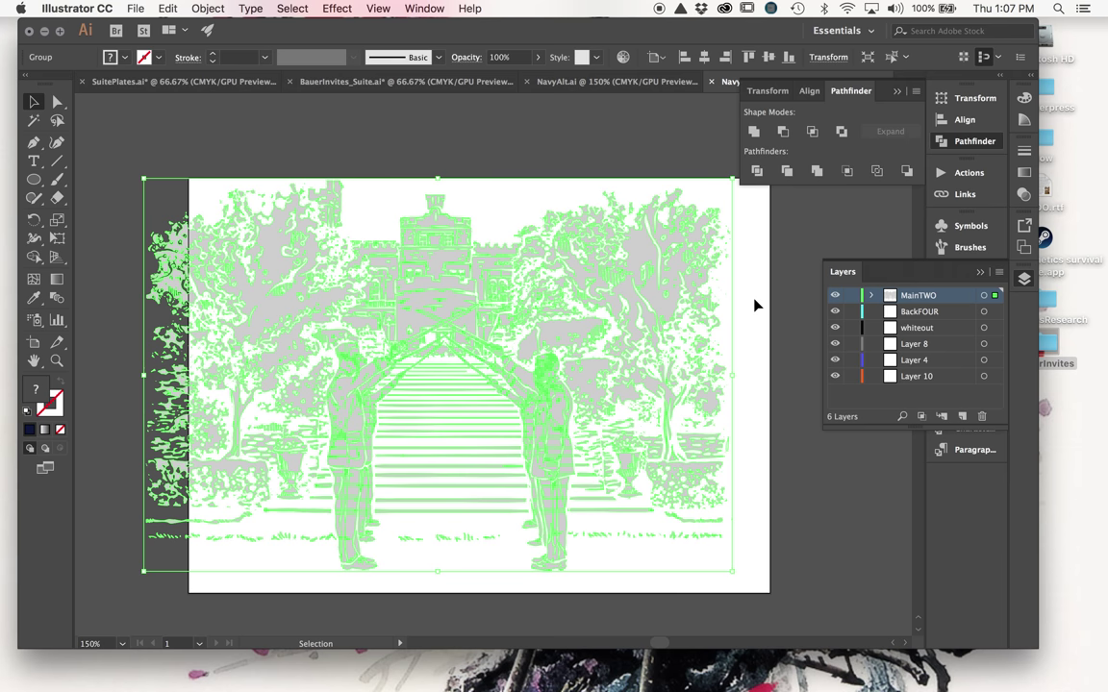
key(super+z)
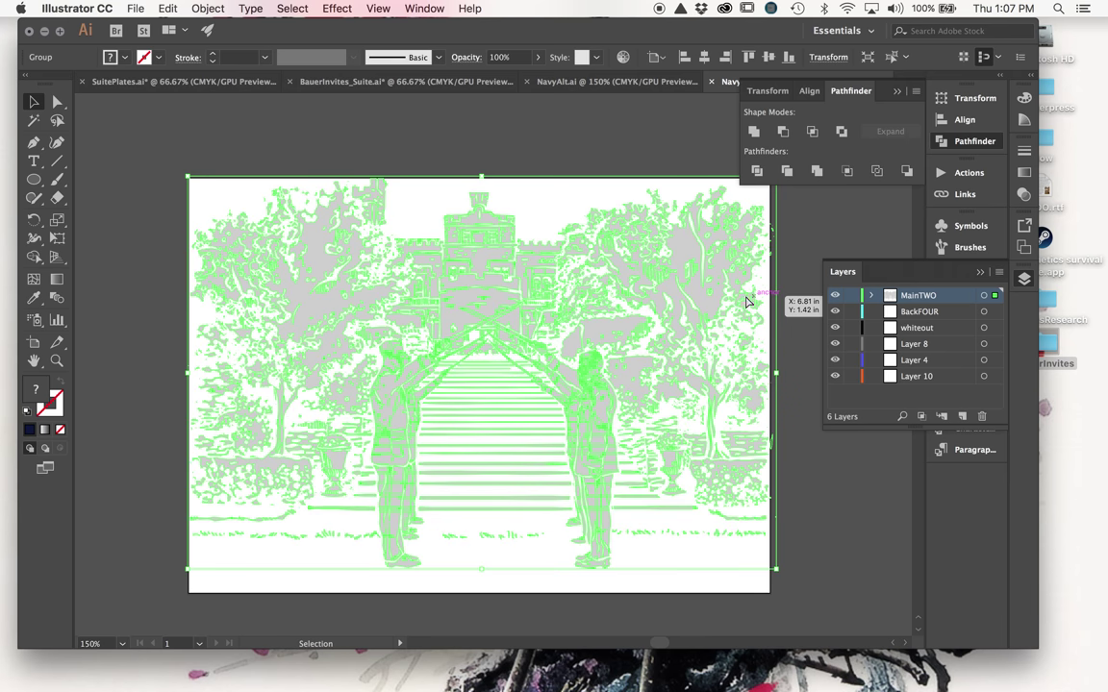
Copy the gray artwork into SuitePlates.ai and place it in the empty lower-right area of the artboard
key(a)
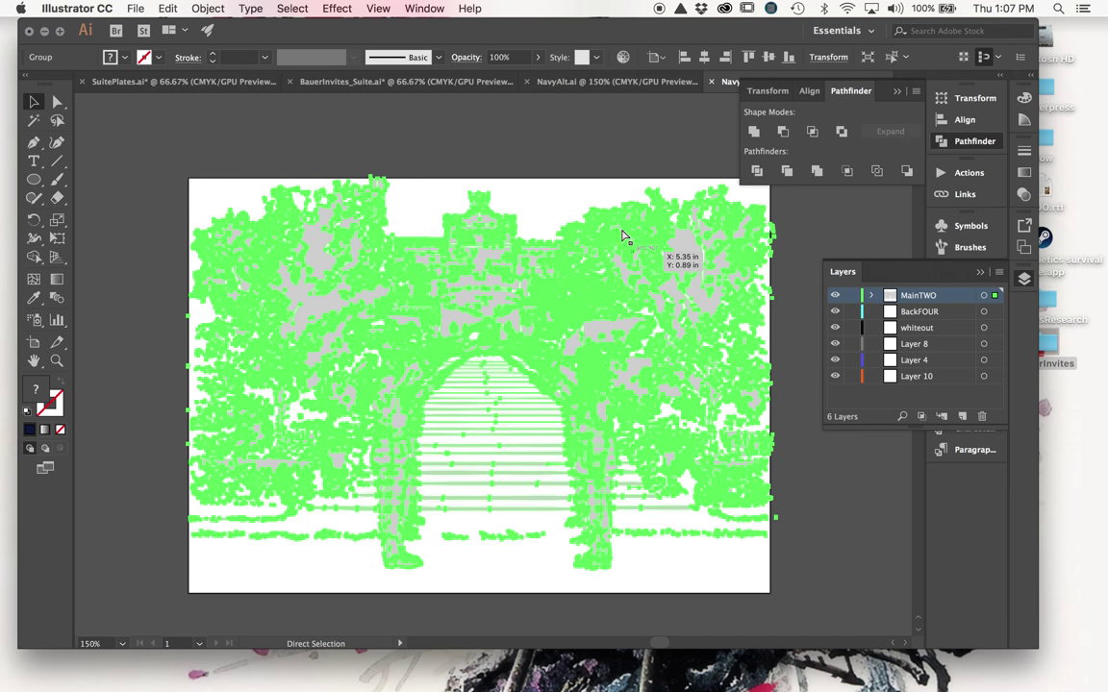
click(177, 84)
scroll(565, 465, down, 3)
scroll(566, 465, right, 3)
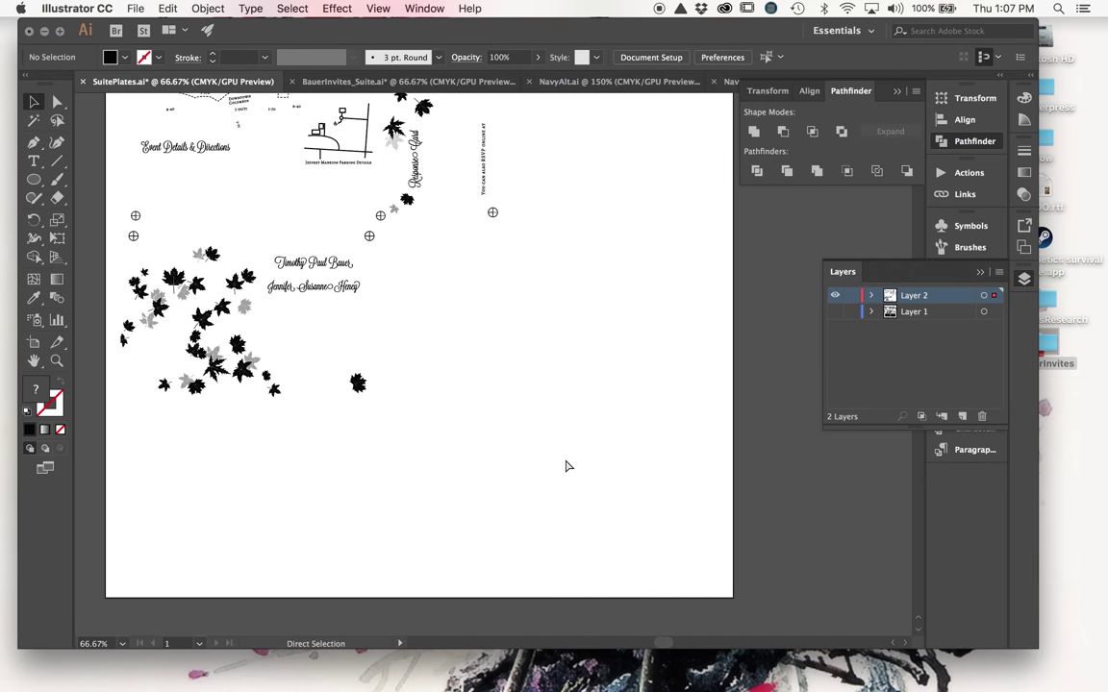
key(super+v)
drag(584, 385, 667, 491)
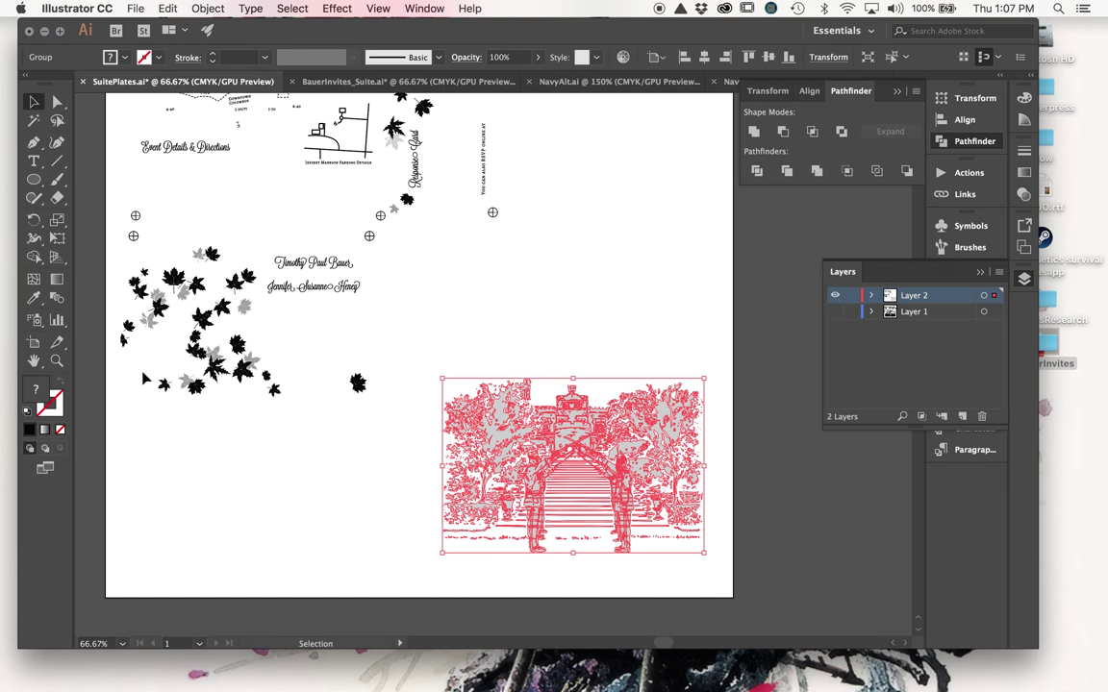
Set the pasted illustration's fill to black (000000) and deselect it
double_click(36, 399)
click(559, 459)
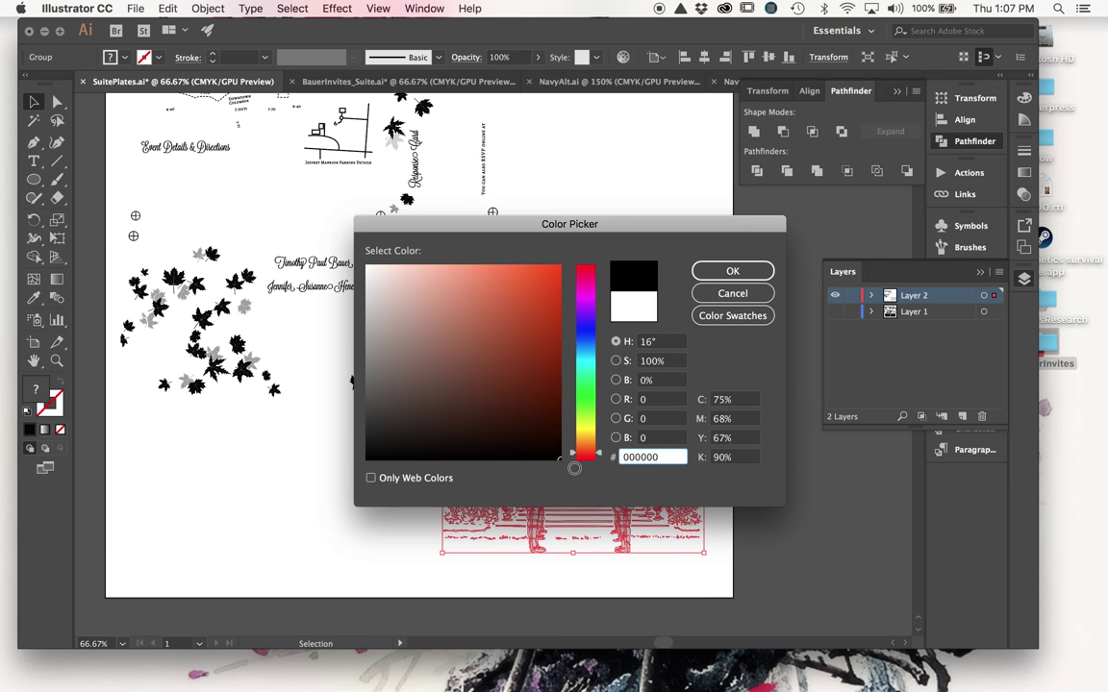
click(732, 272)
click(769, 462)
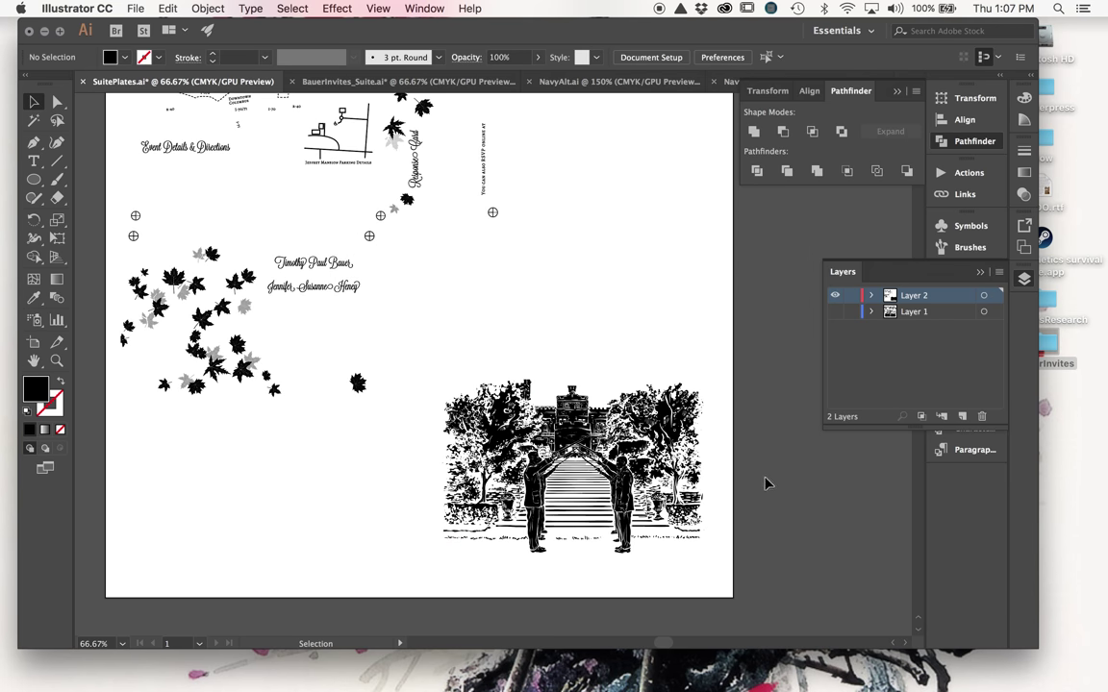
Examine the black illustration's line detail up close, from the crossed swords to the right-hand soldier and hedge
key(super+equal)
key(super+equal)
key(super+equal)
scroll(755, 529, down, 5)
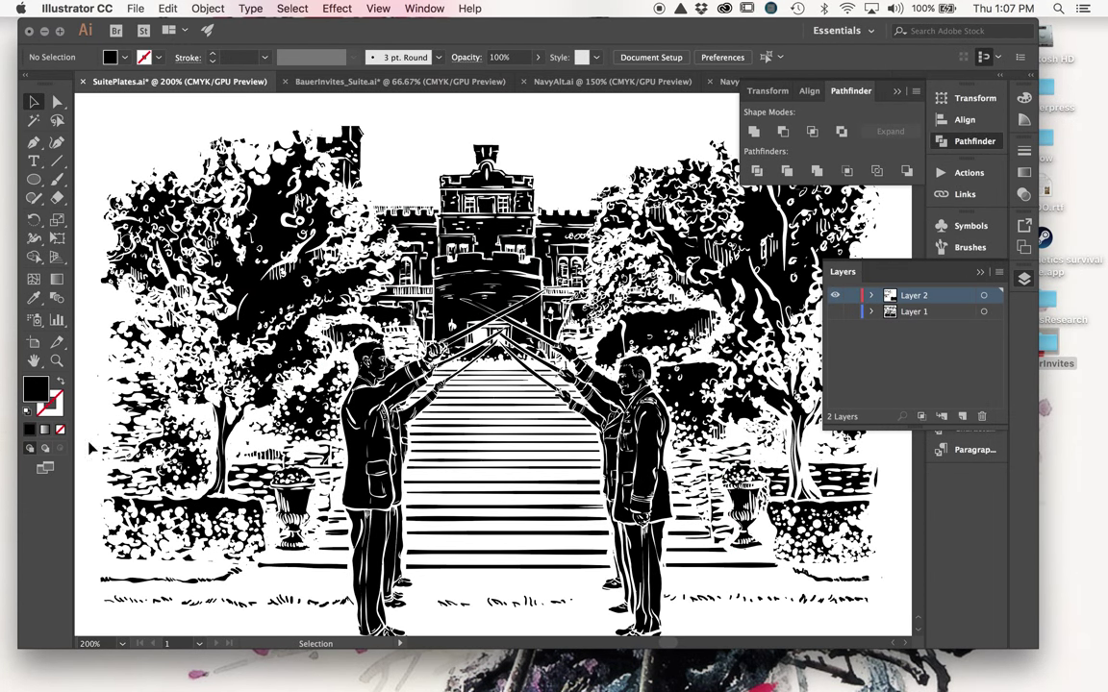
click(33, 388)
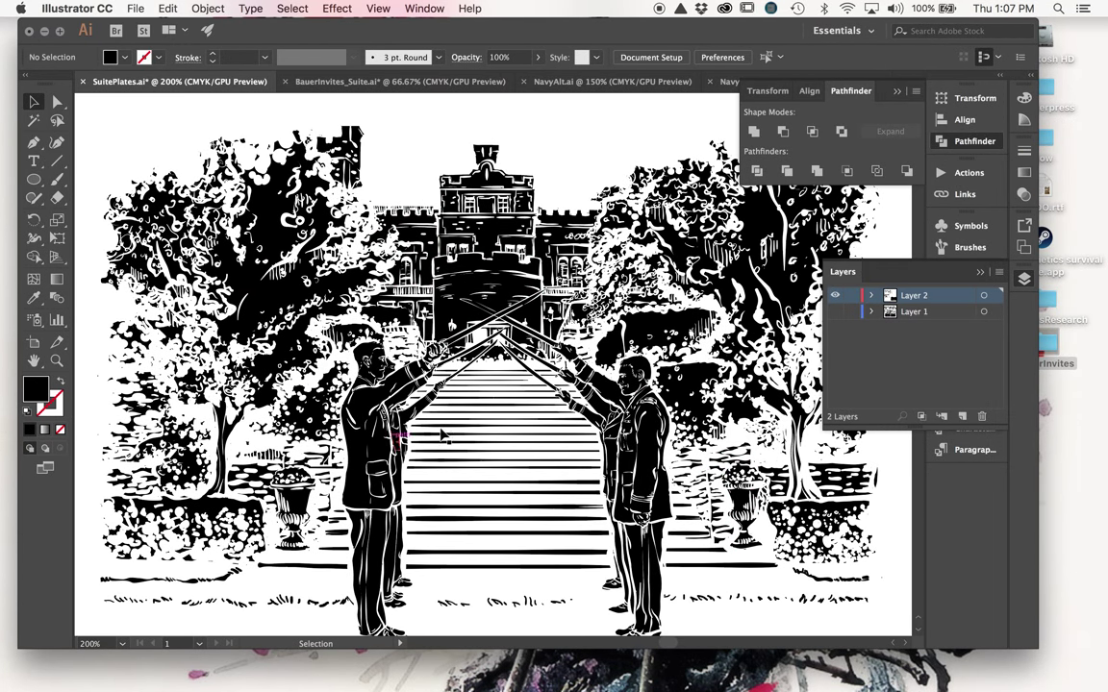
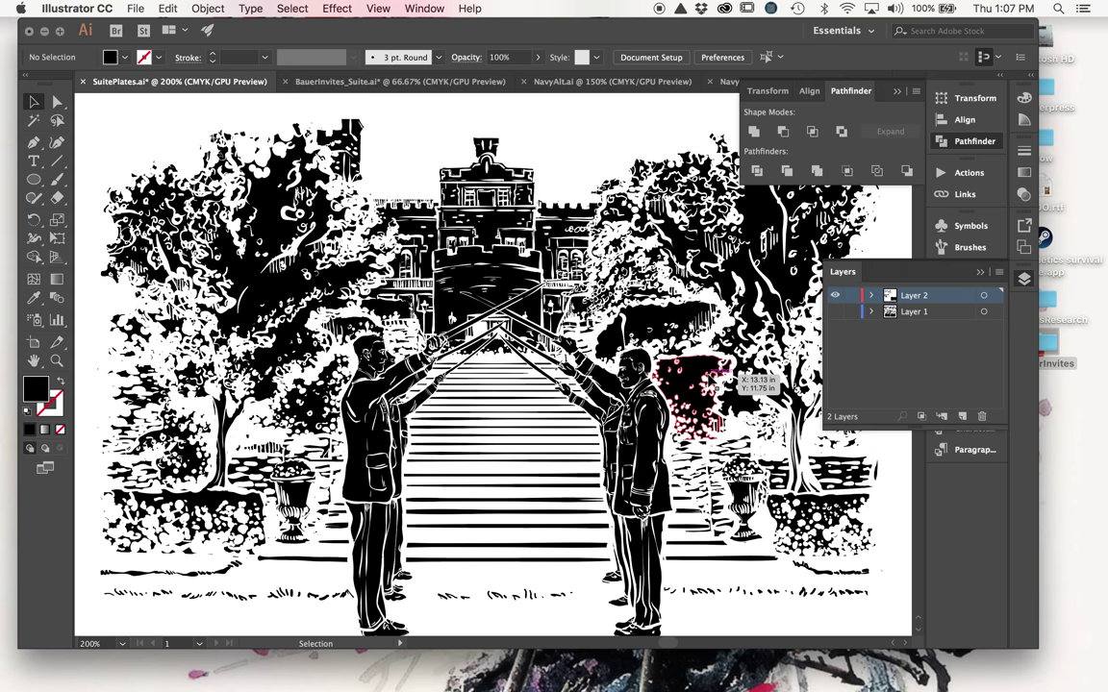
key(super+equal)
key(super+equal)
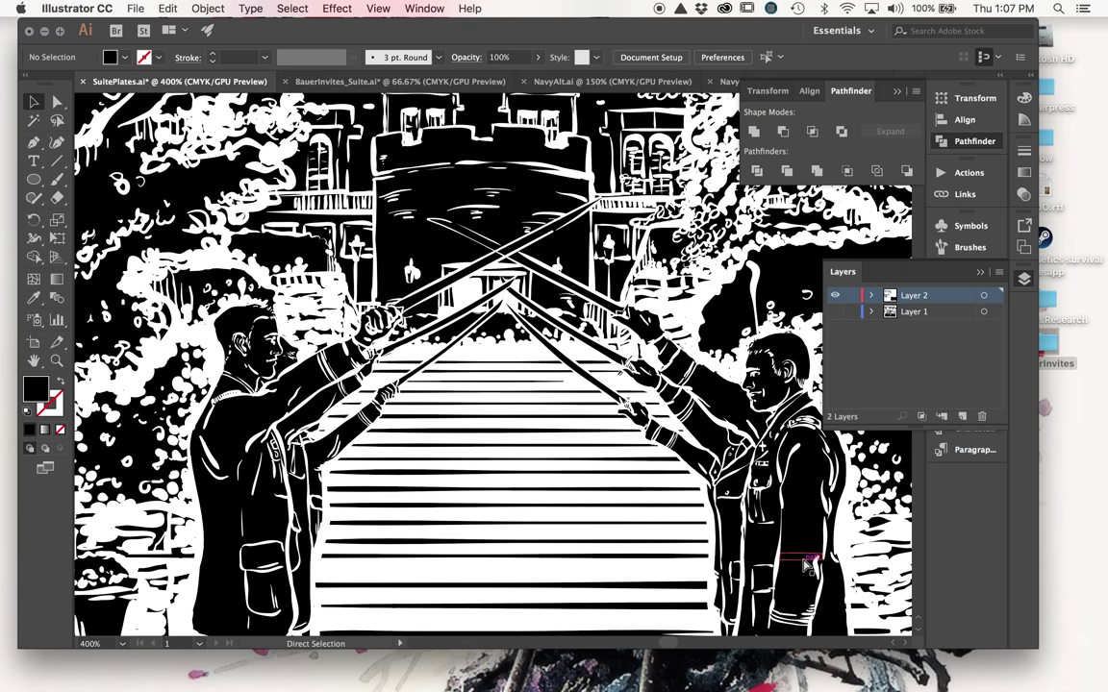
scroll(663, 436, right, 10)
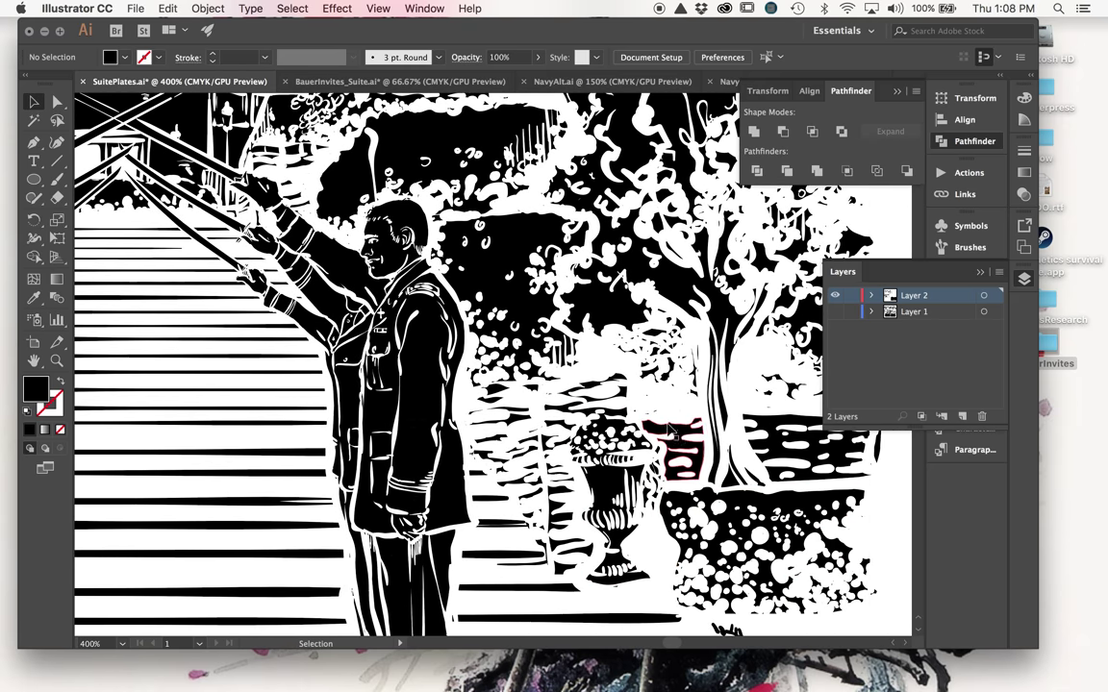
Examine the black illustration's selected paths up close around the soldiers, stairs and left-hand trees, and deselect it
click(663, 436)
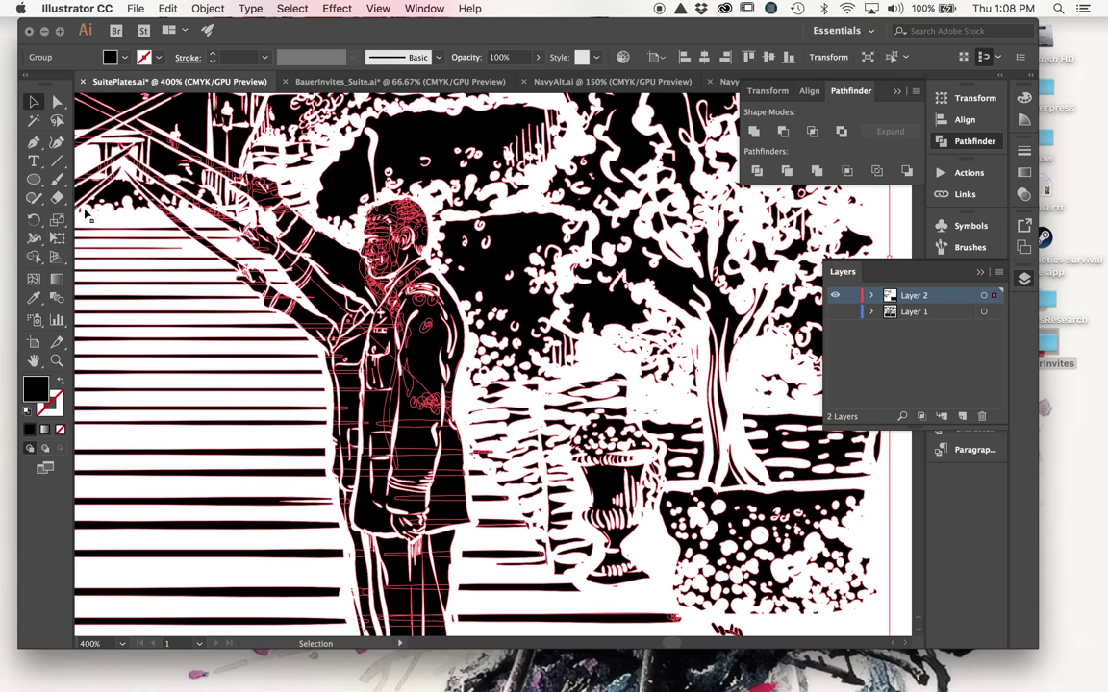
click(58, 199)
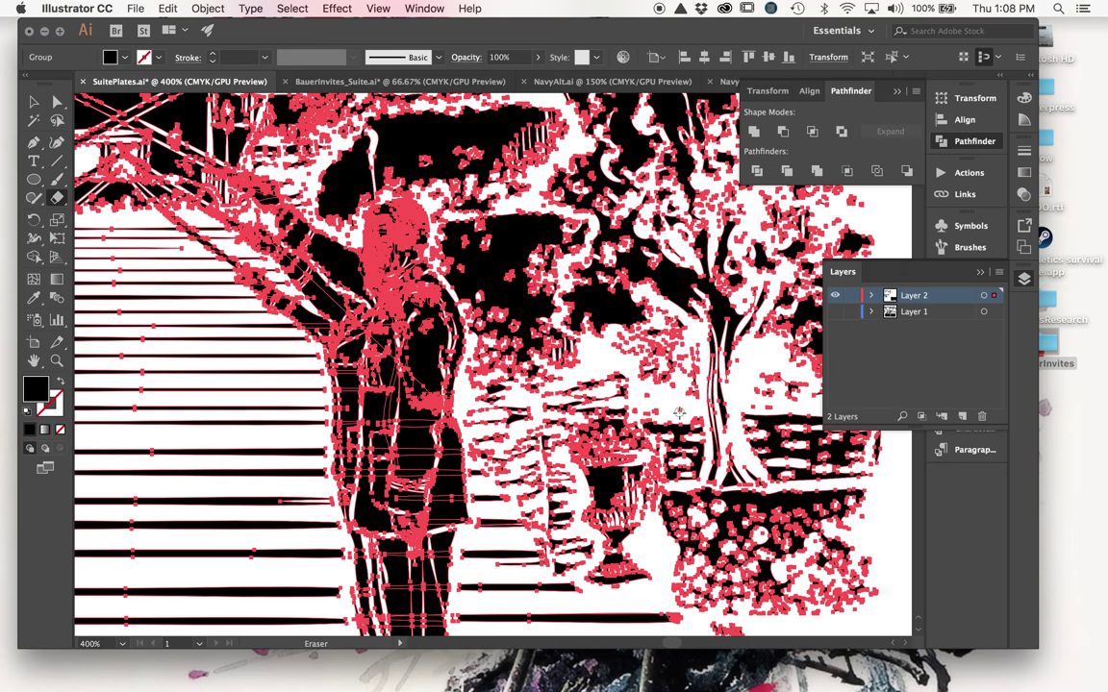
key(super+equal)
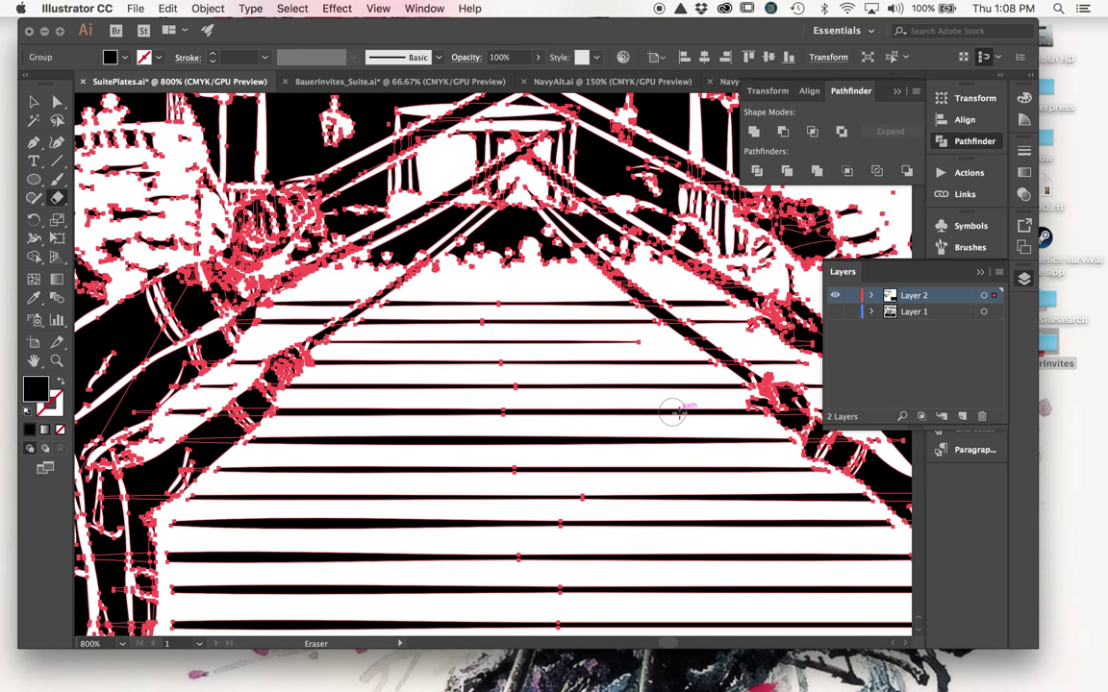
scroll(679, 413, right, 10)
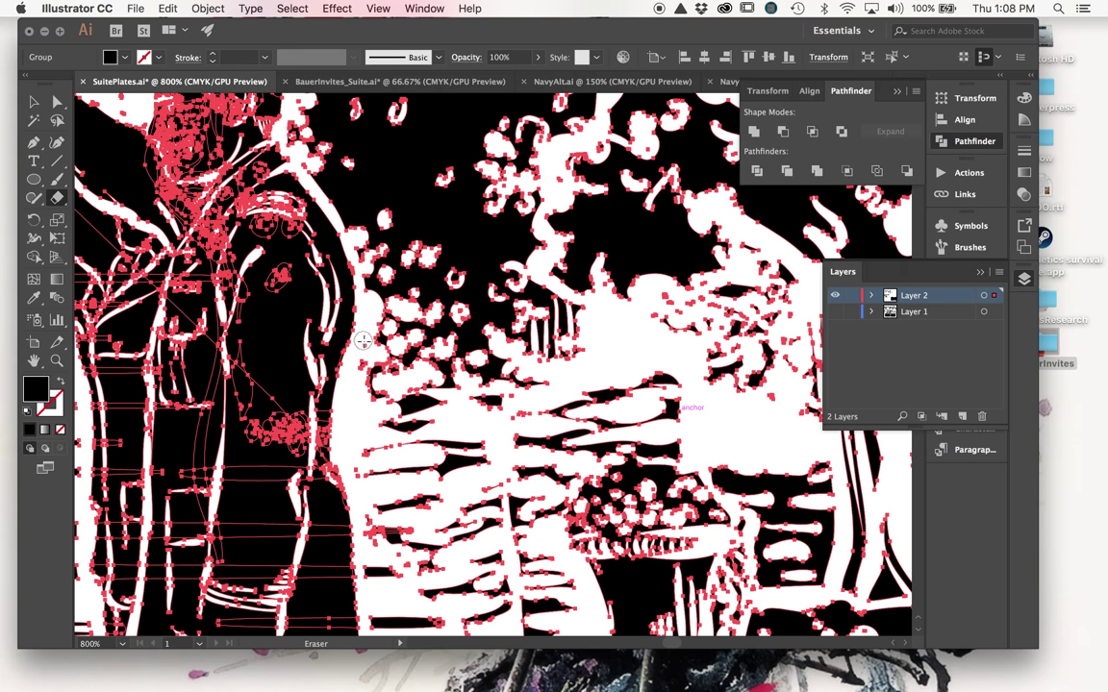
scroll(366, 342, down, 3)
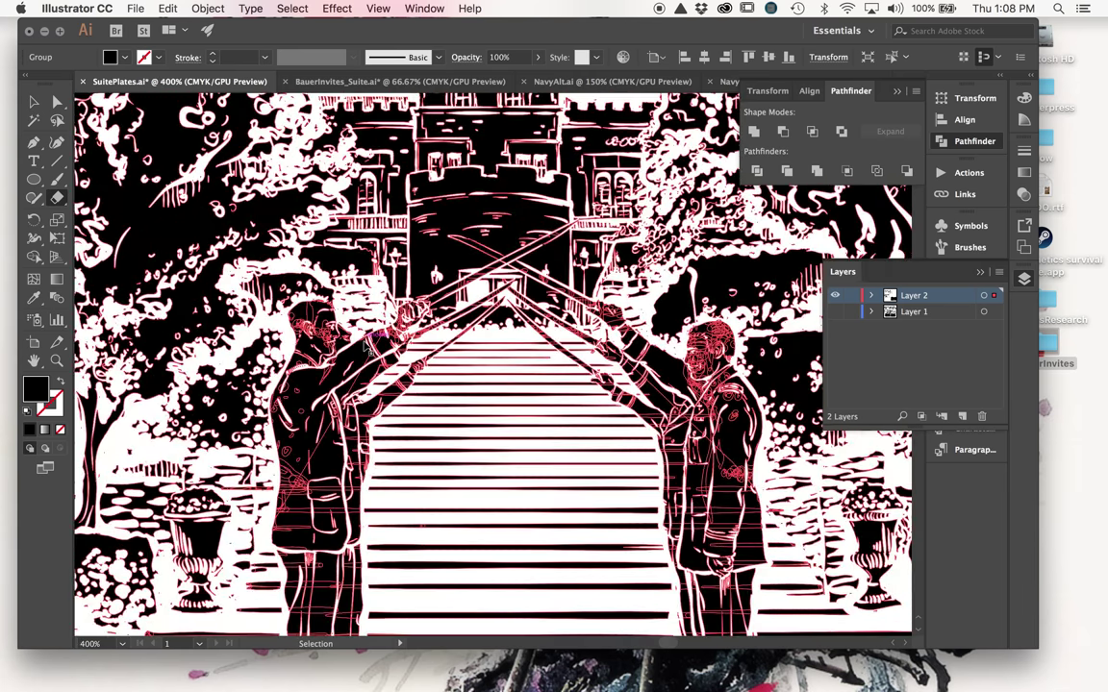
scroll(365, 342, left, 5)
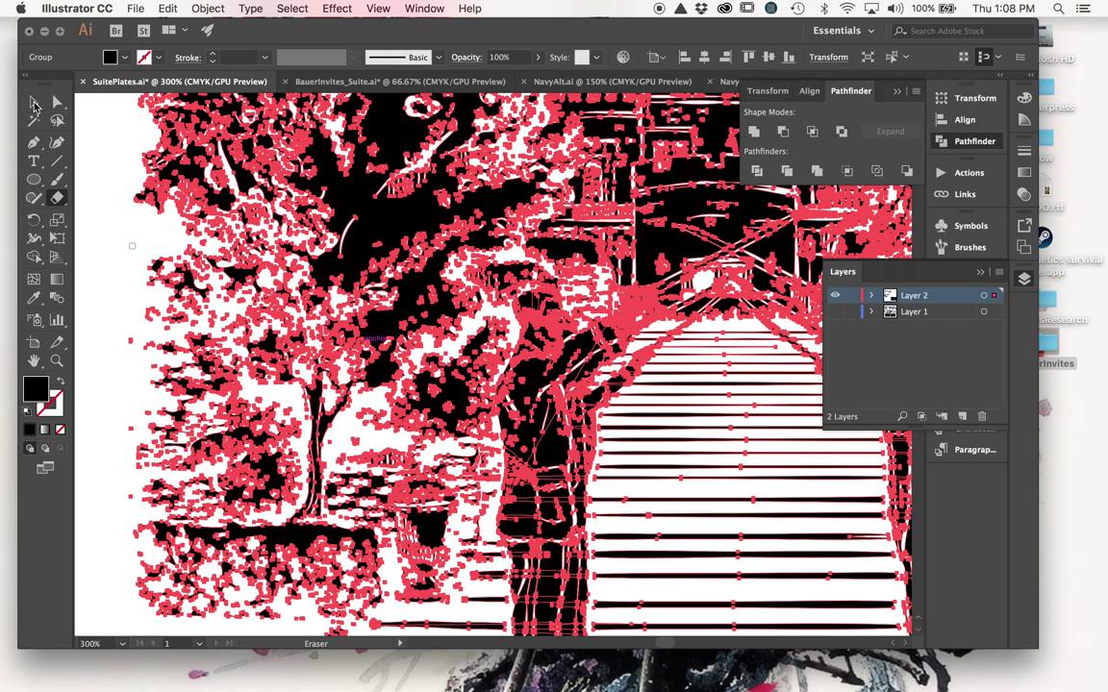
click(34, 104)
click(91, 148)
key(super+minus)
key(super+minus)
key(super+minus)
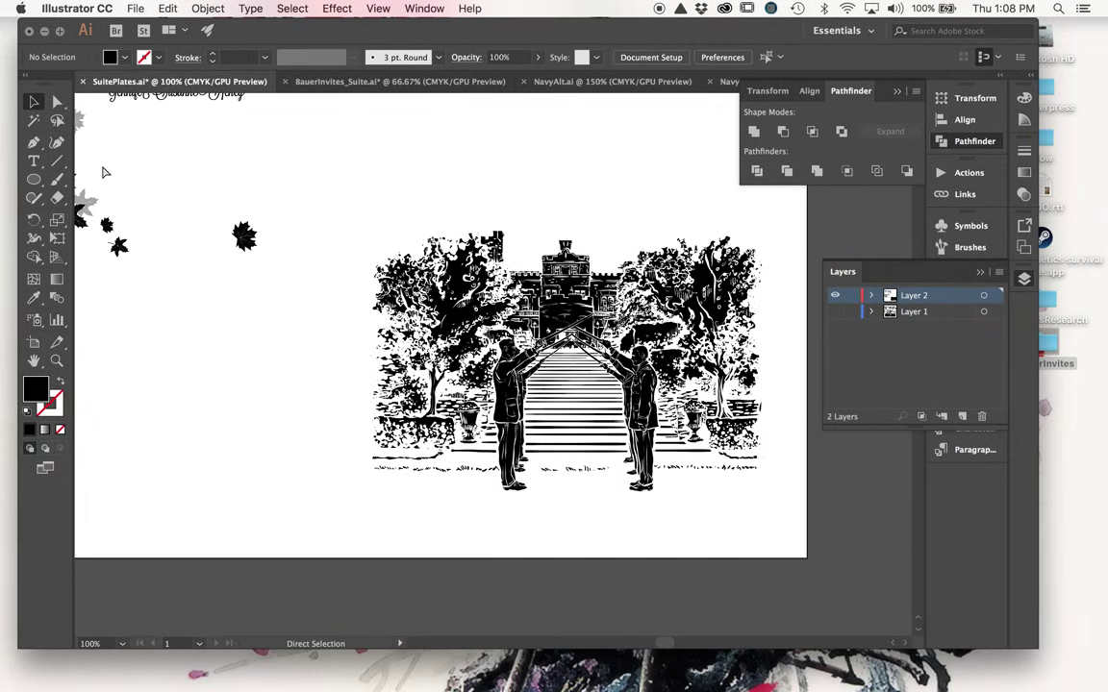
Move the black illustration closer to the artboard's lower-right corner and deselect it
scroll(211, 197, up, 3)
drag(696, 419, 705, 479)
click(833, 494)
scroll(832, 494, down, 3)
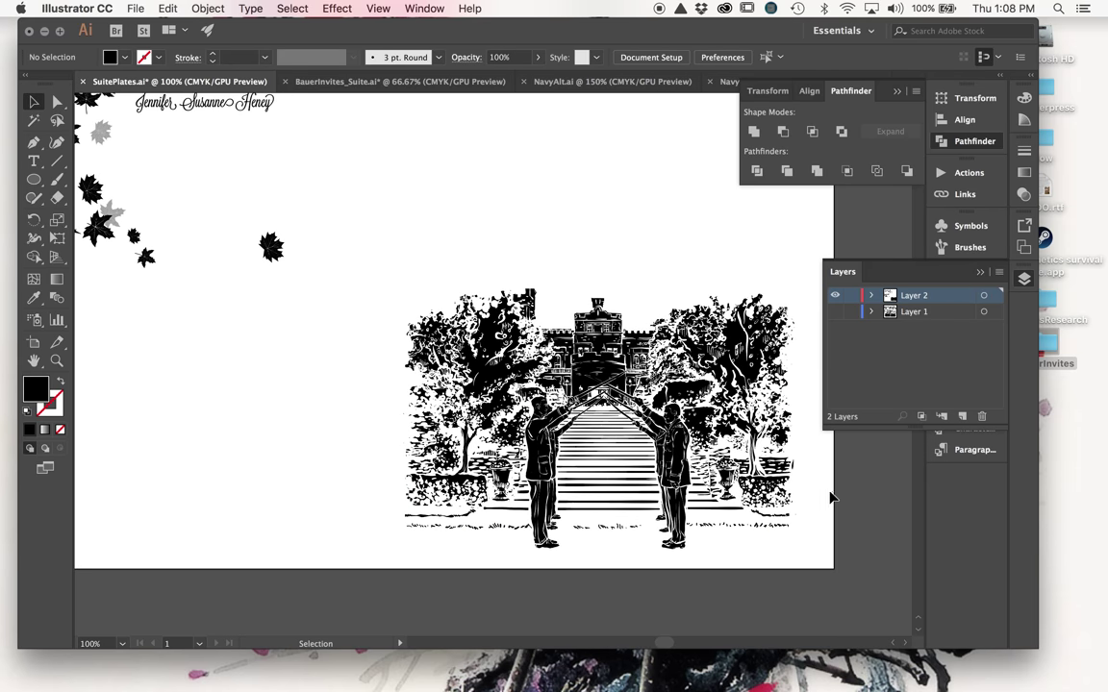
In NavyAlt.ai, delete the hidden Layer 5 and unlock all the remaining layers
click(895, 93)
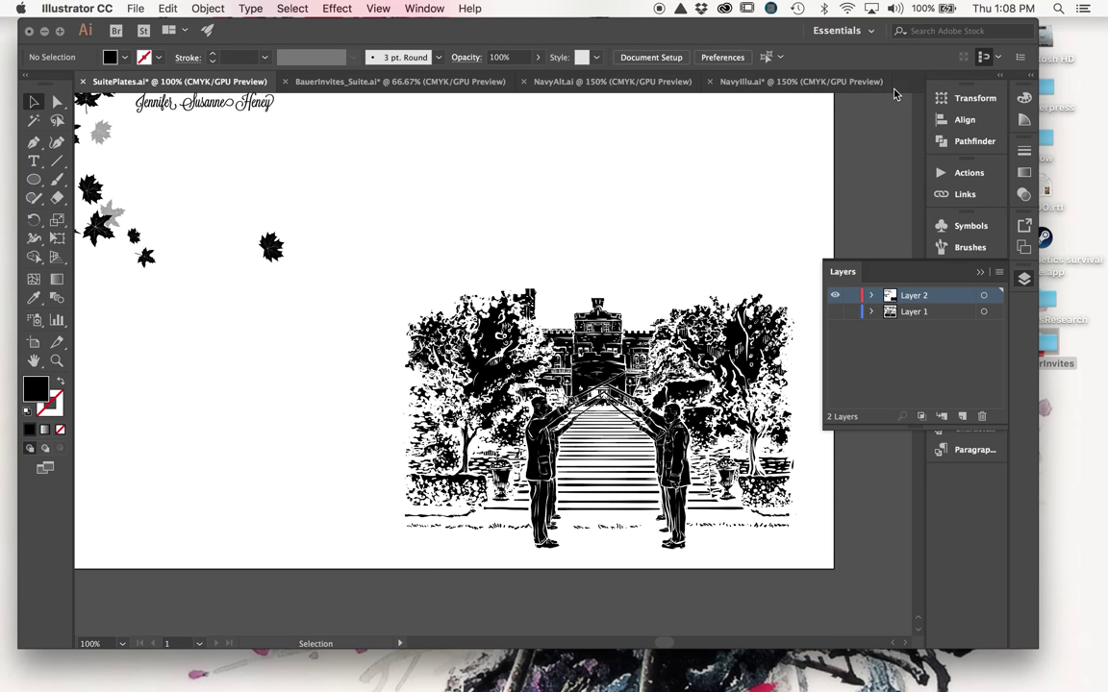
click(636, 86)
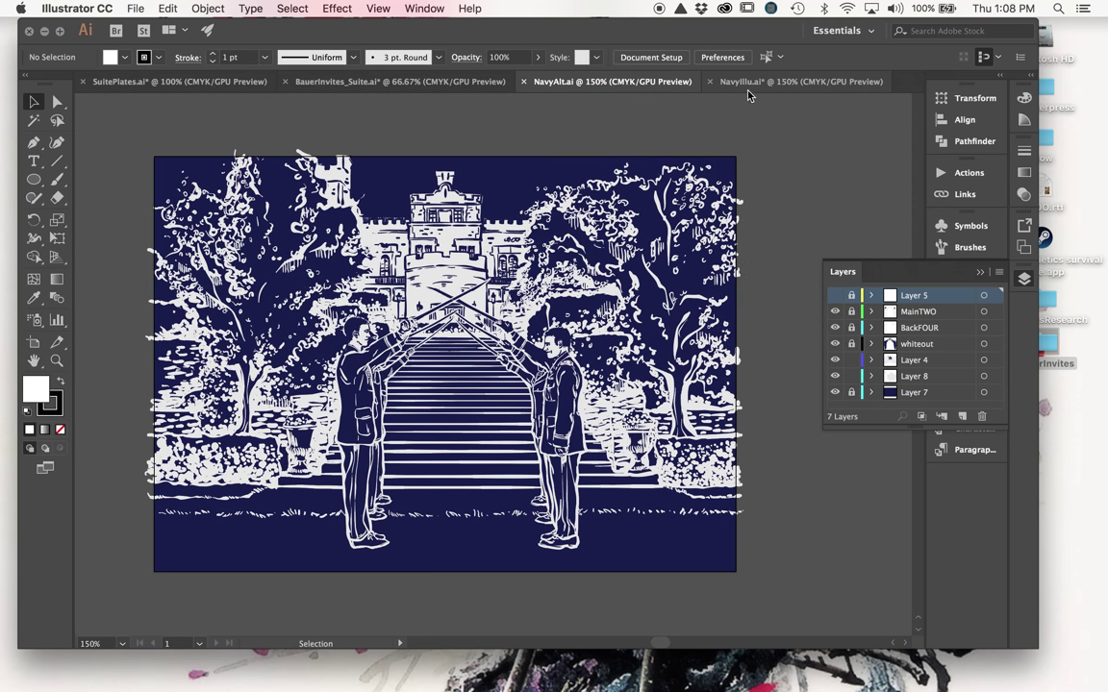
click(749, 85)
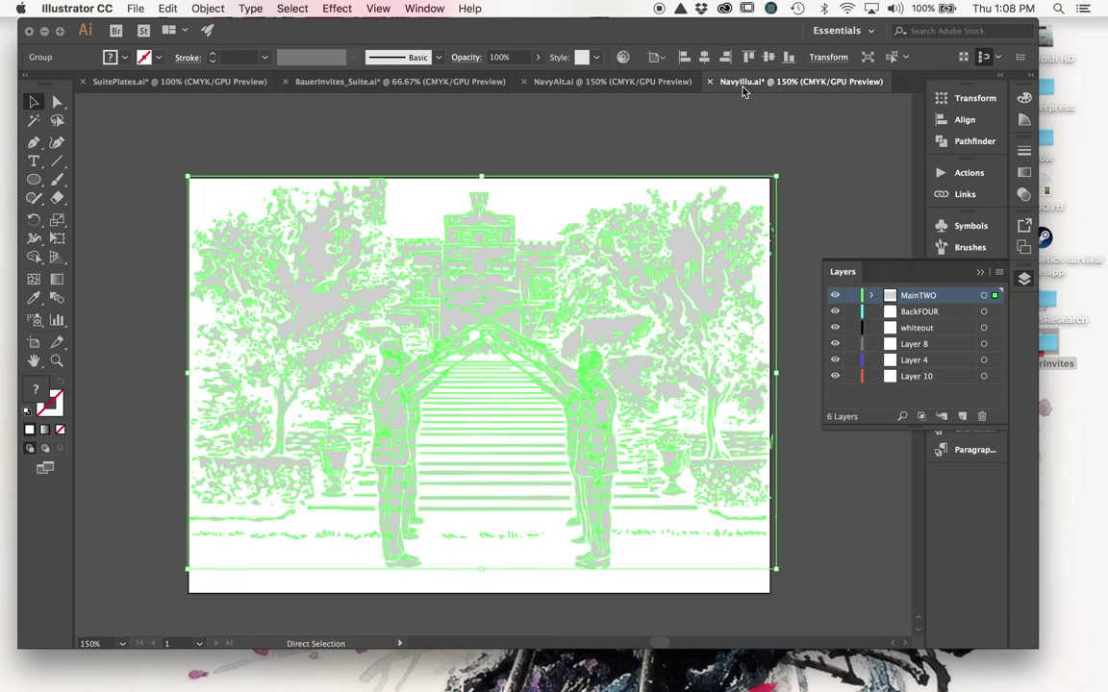
click(630, 83)
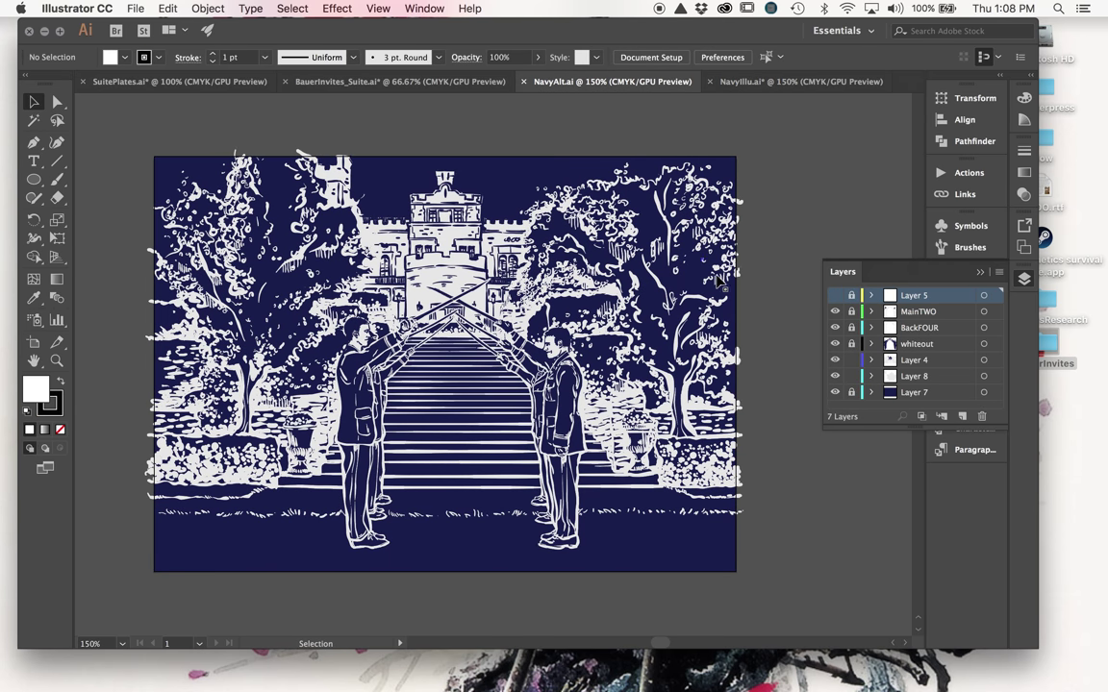
key(super+minus)
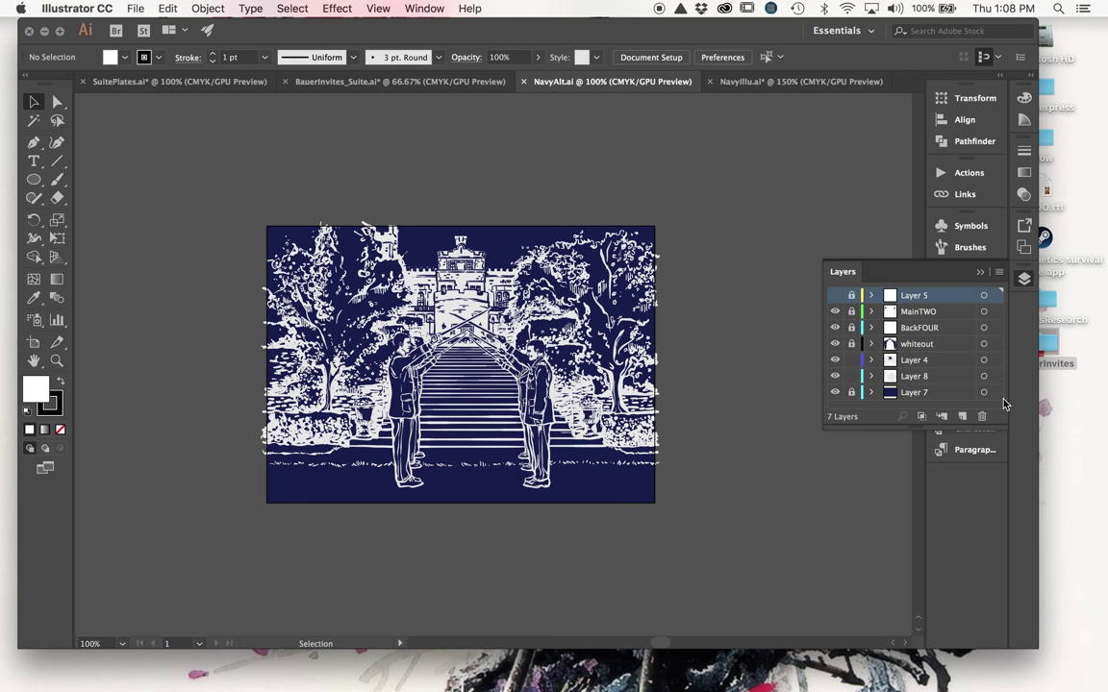
drag(923, 298, 983, 420)
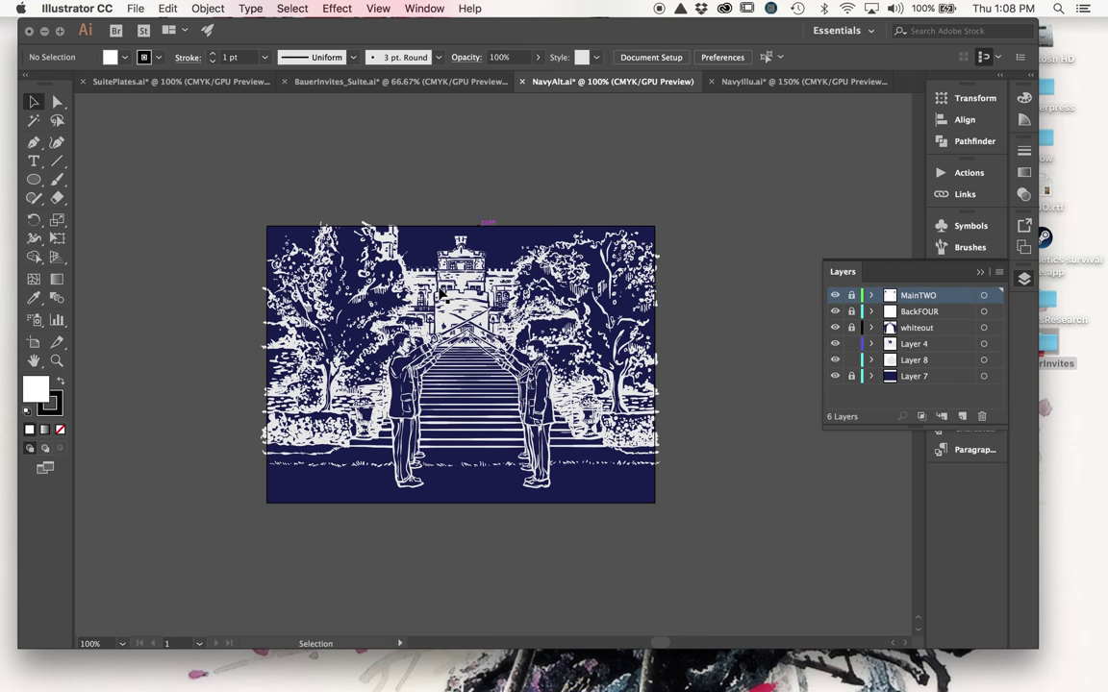
drag(851, 296, 851, 326)
Try running a Pathfinder operation on all the navy artwork without outlining its strokes, inspect the shapes, and undo it
key(super+a)
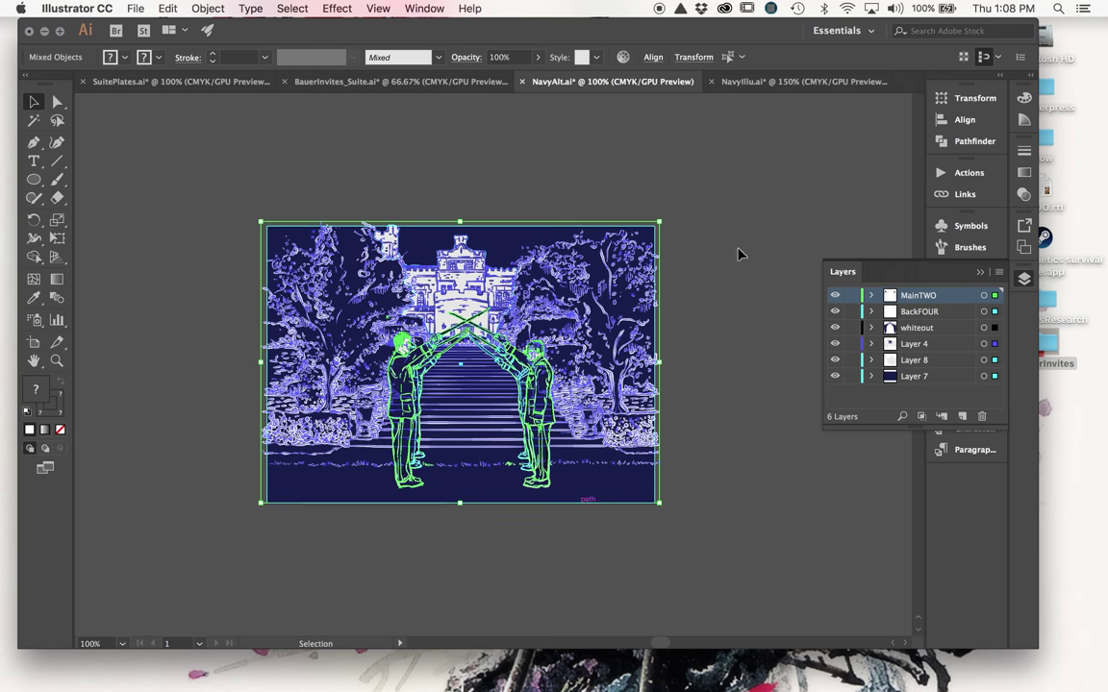
click(975, 145)
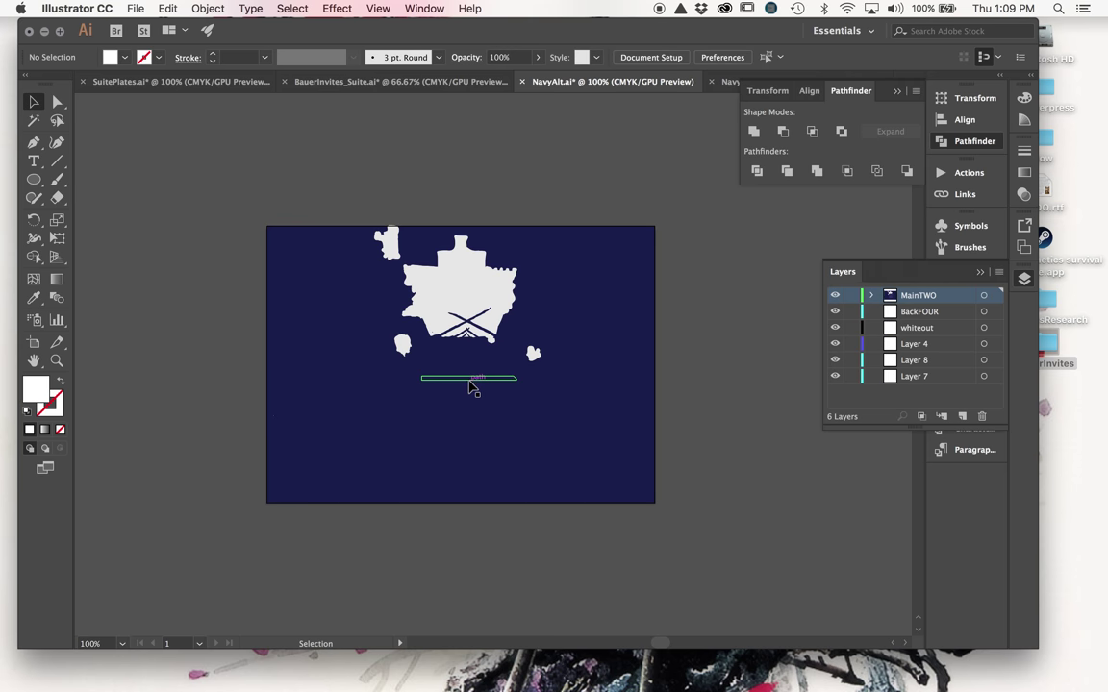
key(a)
key(super+equal)
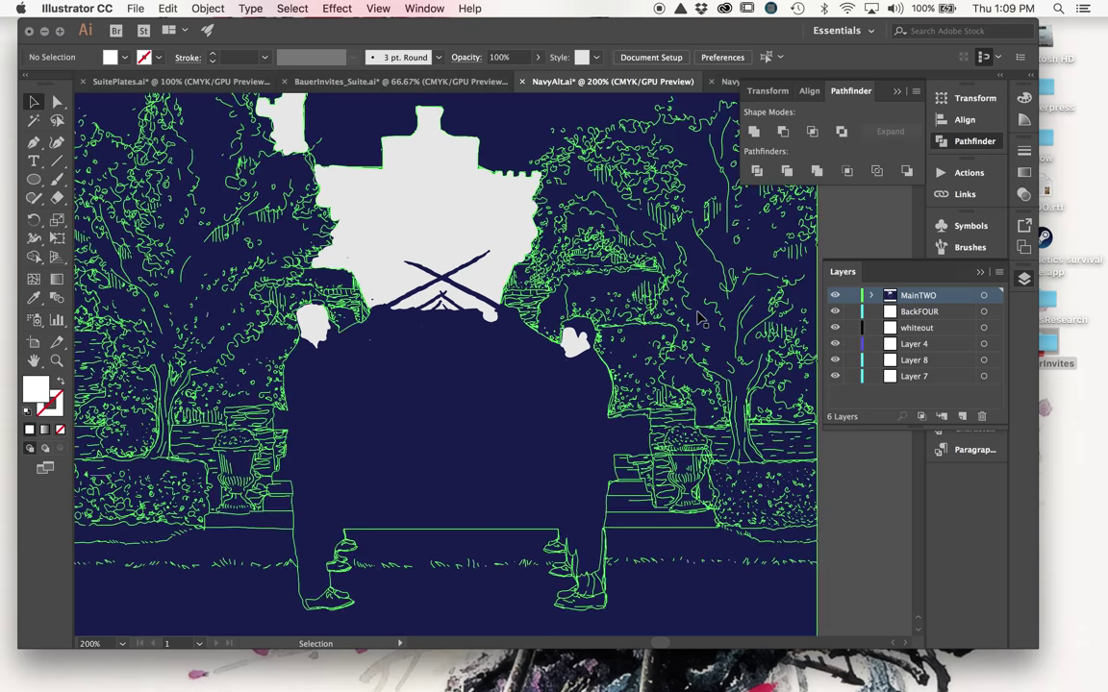
key(super+minus)
key(super+minus)
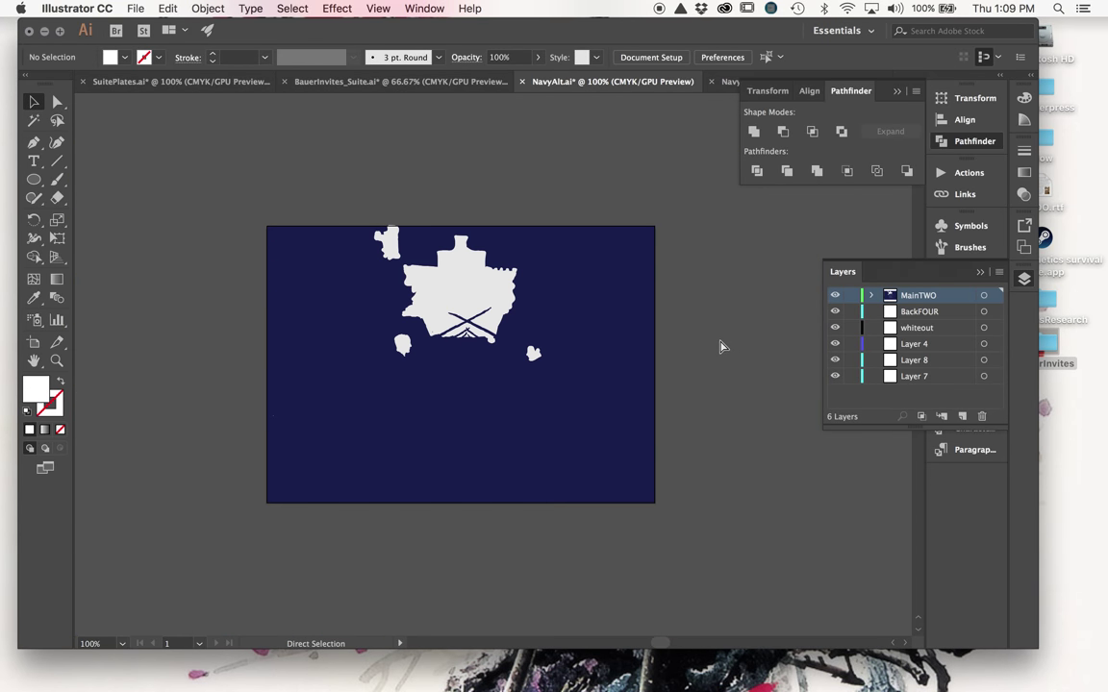
key(super+a)
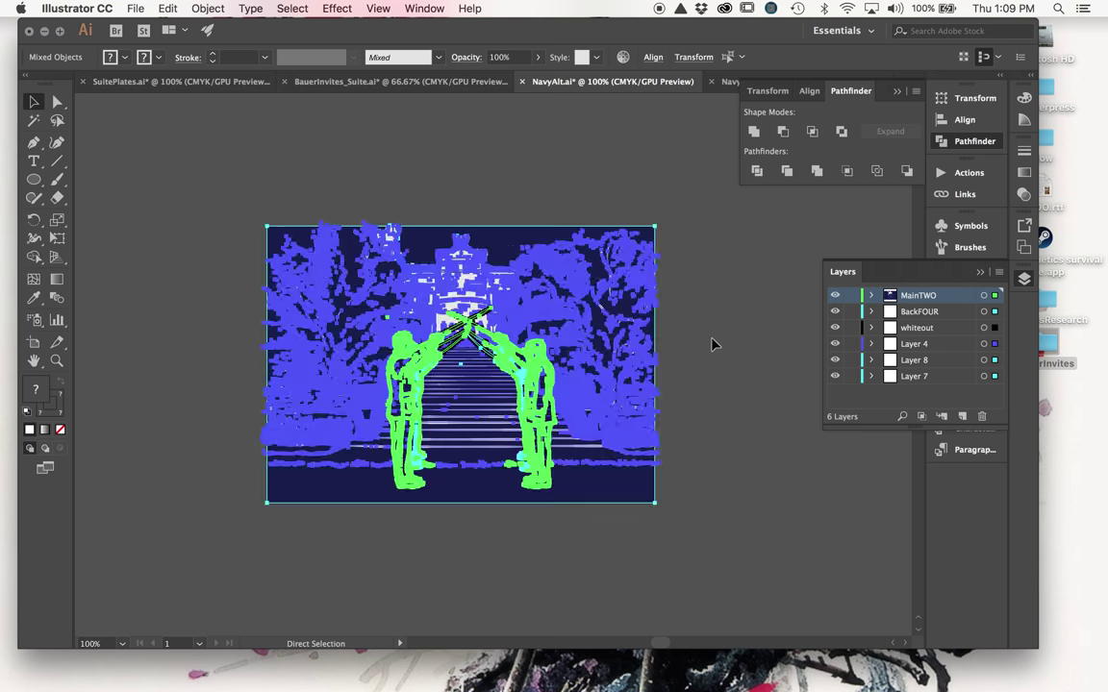
key(super+shift+a)
key(super+equal)
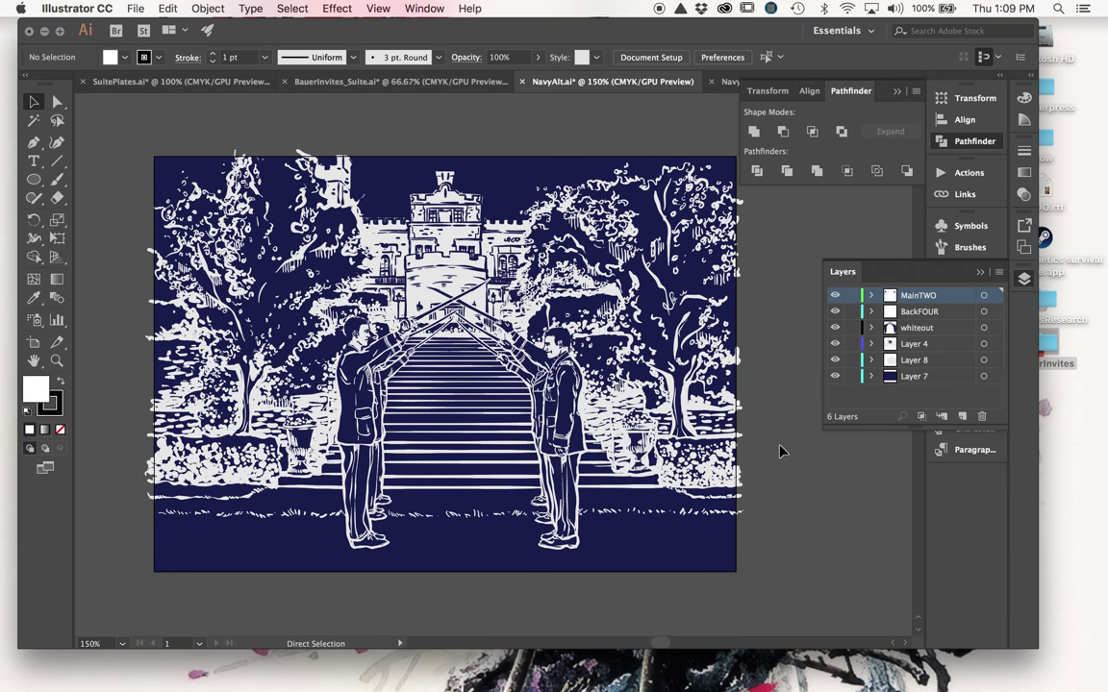
Select the whole navy illustration, convert its strokes to outlined shapes, and deselect it
click(590, 415)
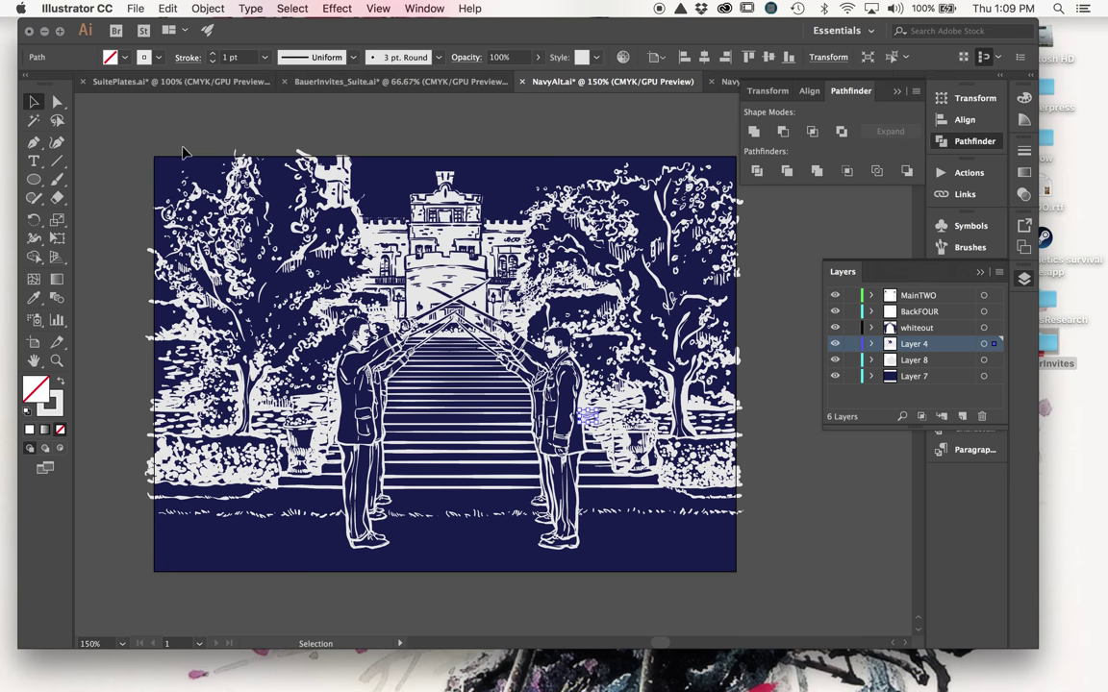
drag(134, 132, 673, 500)
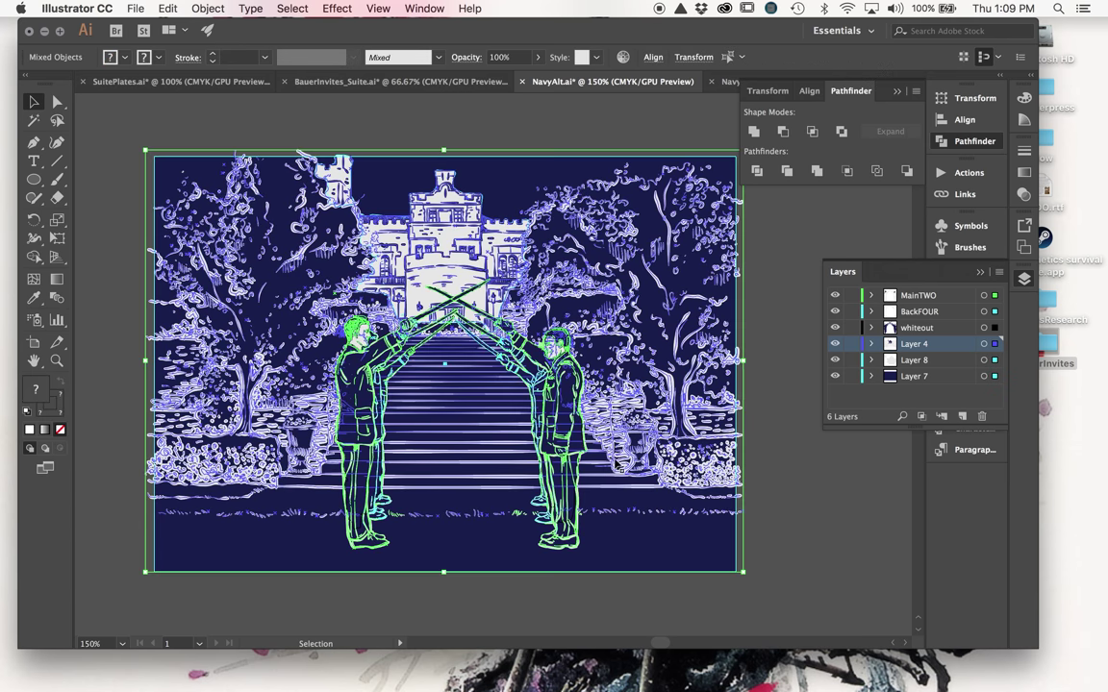
click(206, 8)
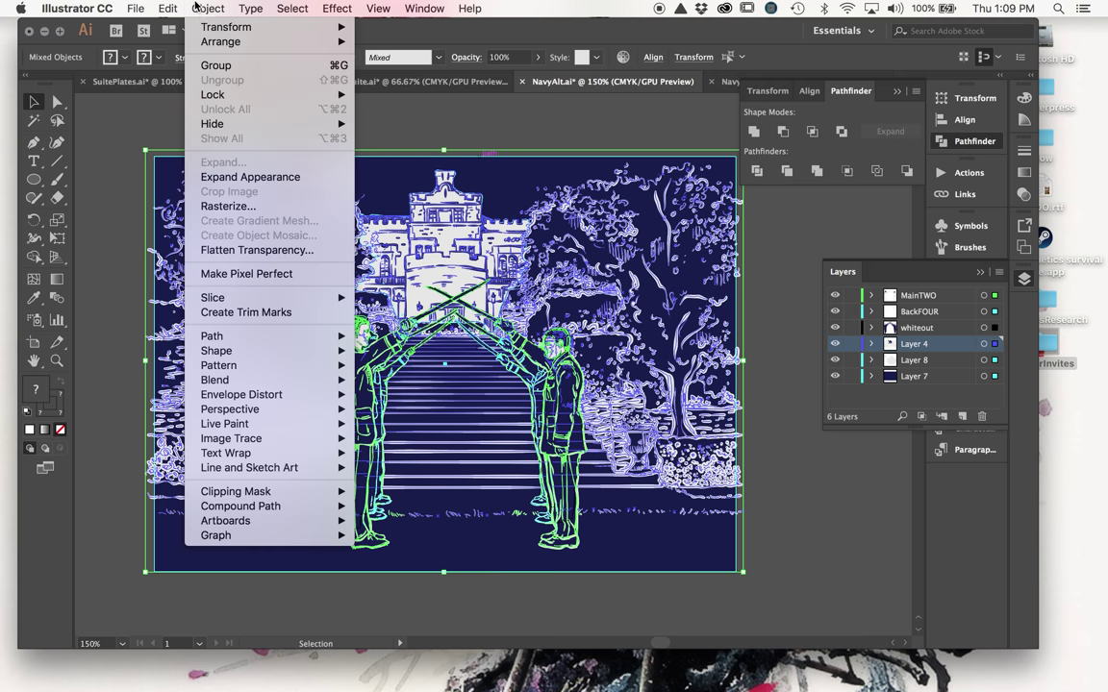
mouse_move(240, 336)
click(424, 375)
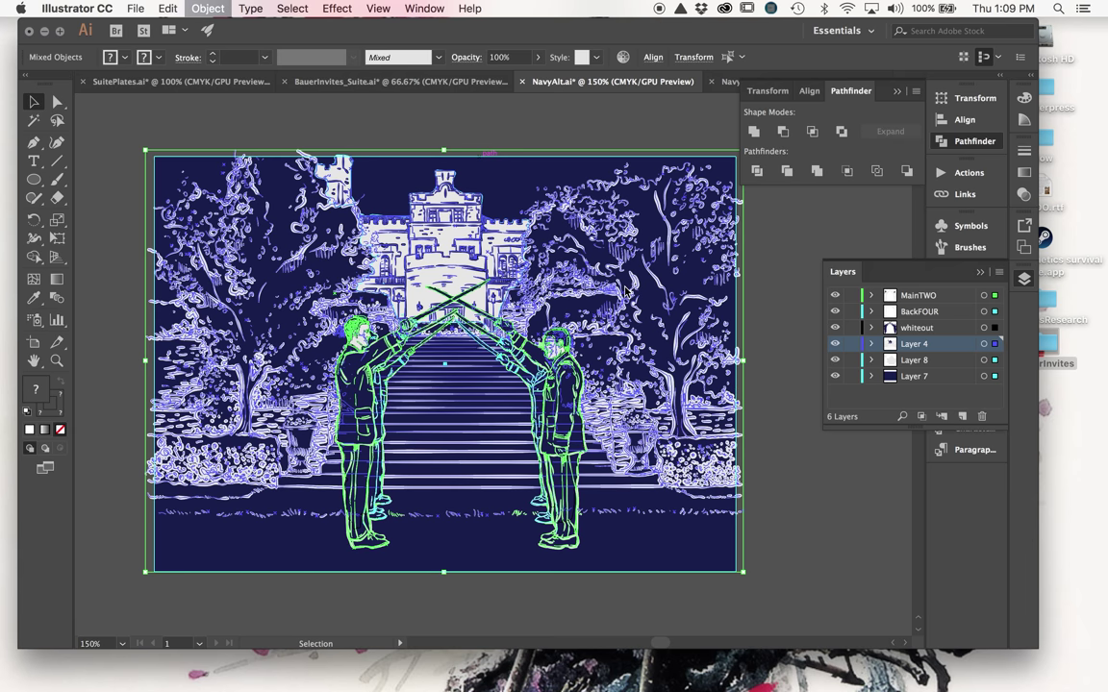
click(784, 332)
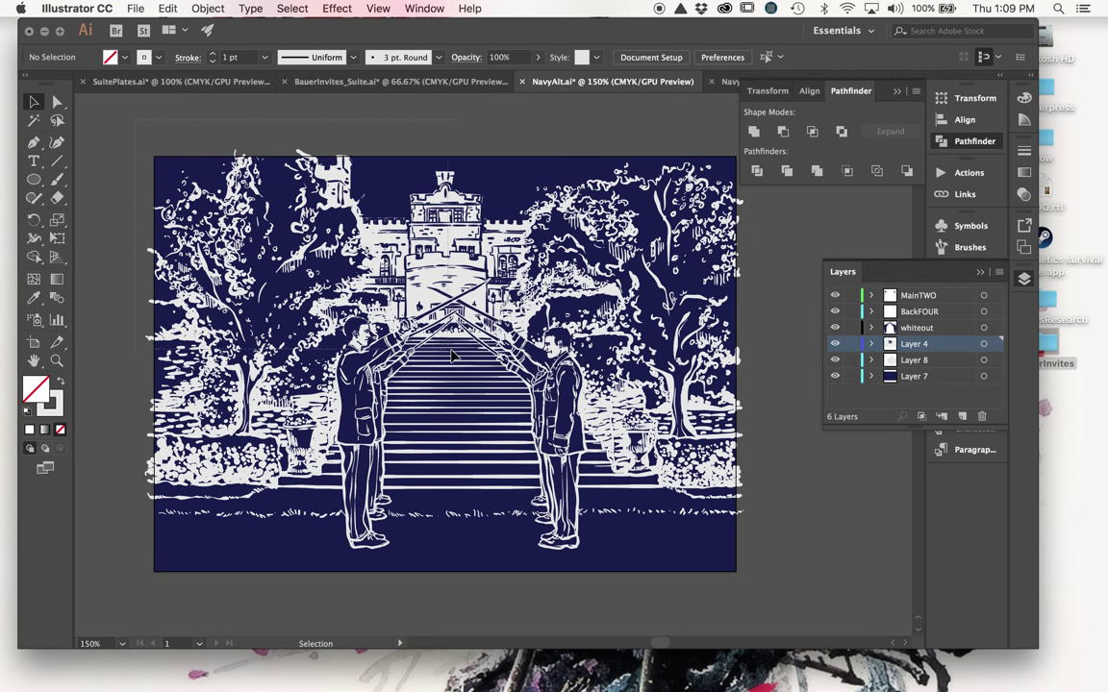
Apply the Divide Pathfinder to the entire outlined navy illustration and deselect it
key(super+a)
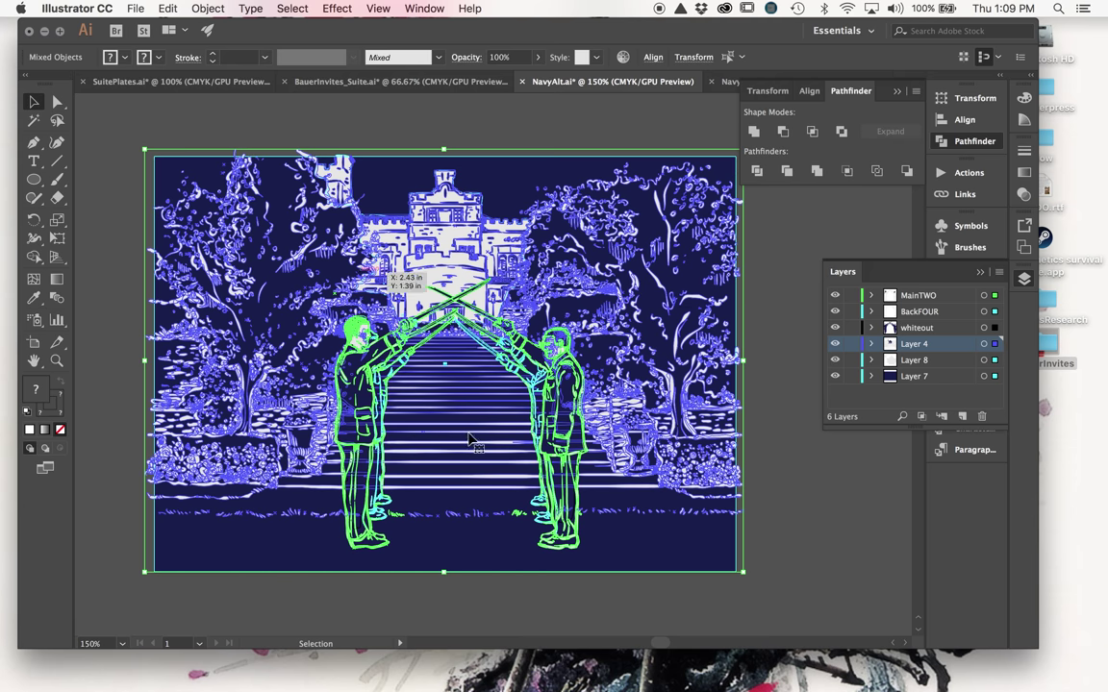
click(757, 171)
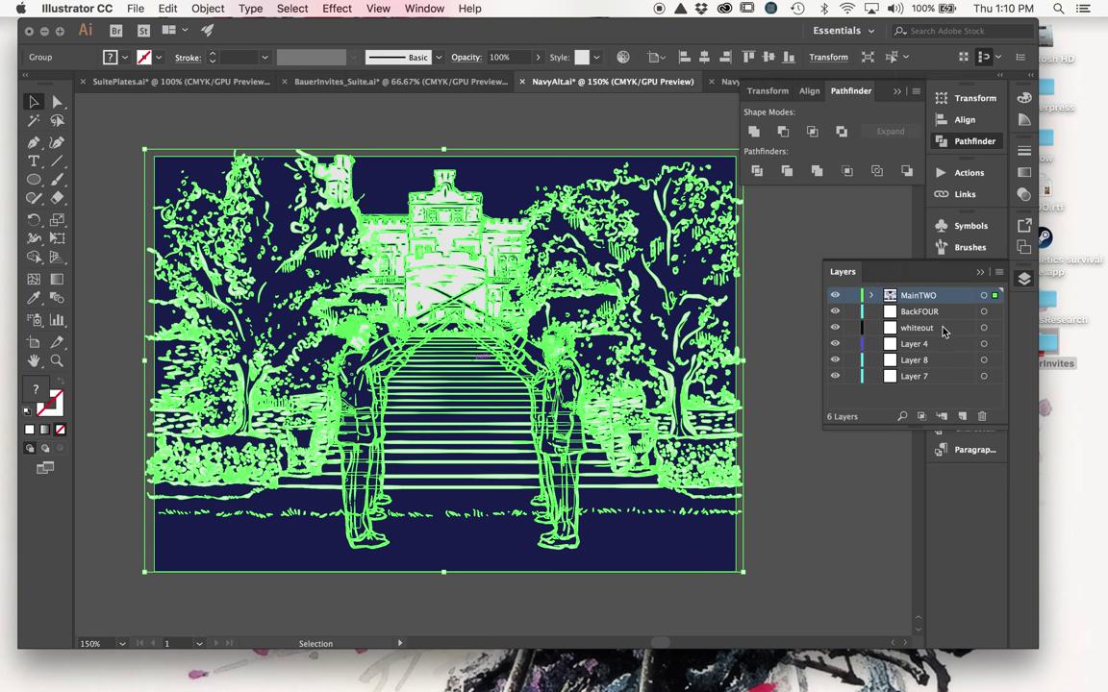
click(791, 313)
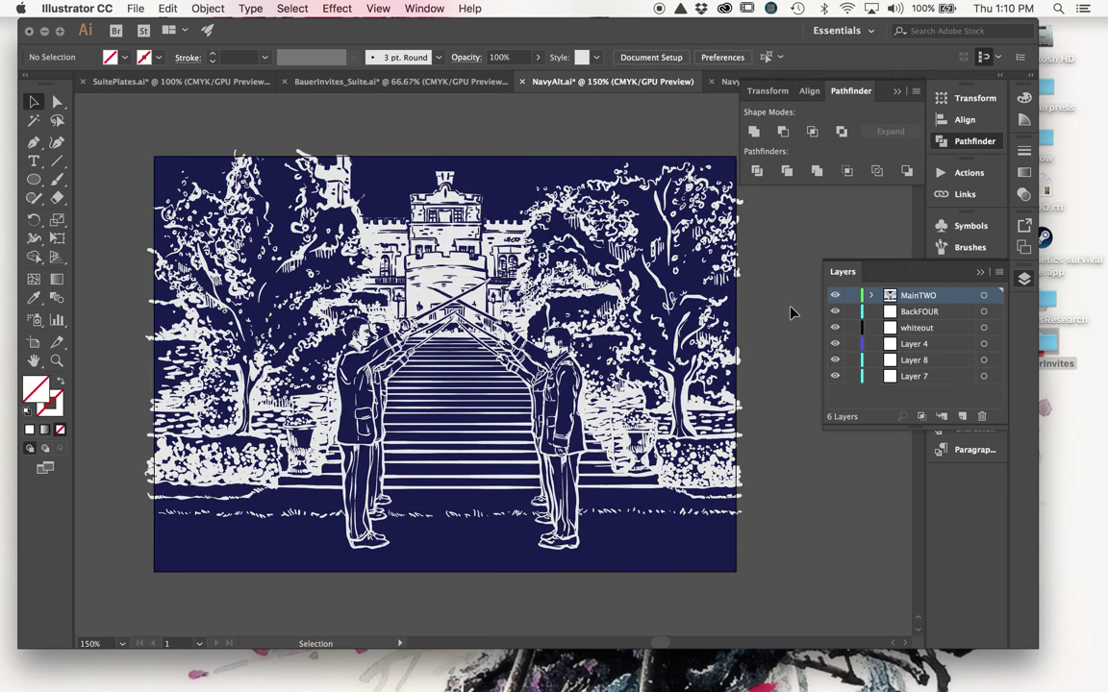
Select all navy-filled shapes of the illustration with the Magic Wand and copy them
click(34, 122)
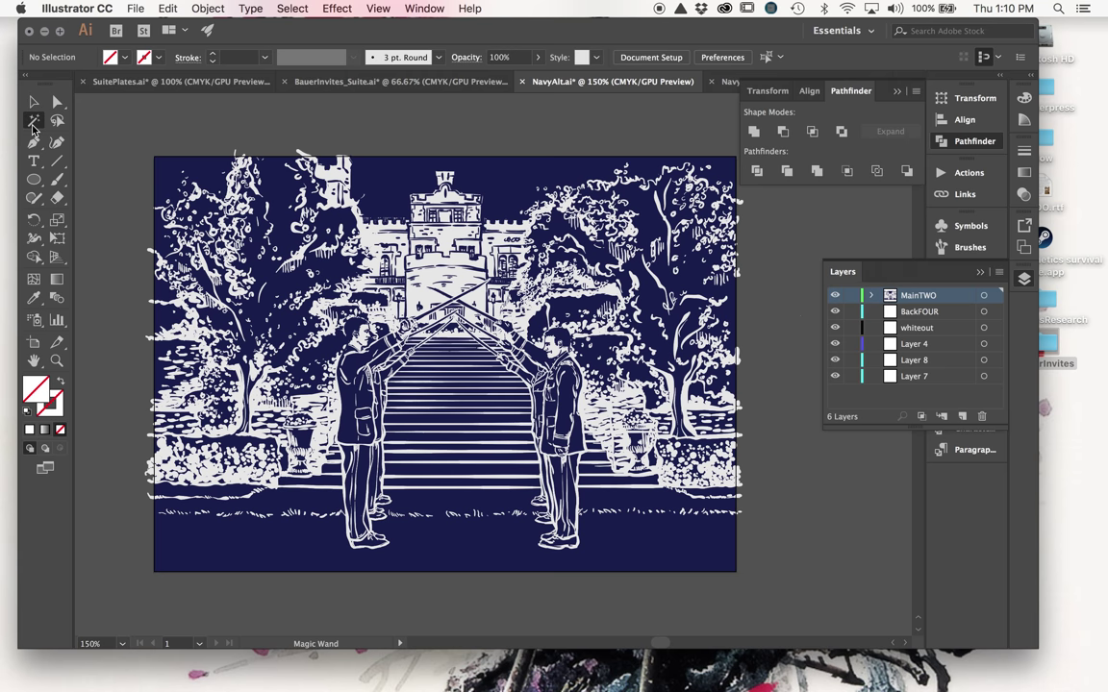
click(354, 258)
key(super+shift+a)
click(450, 240)
key(super+a)
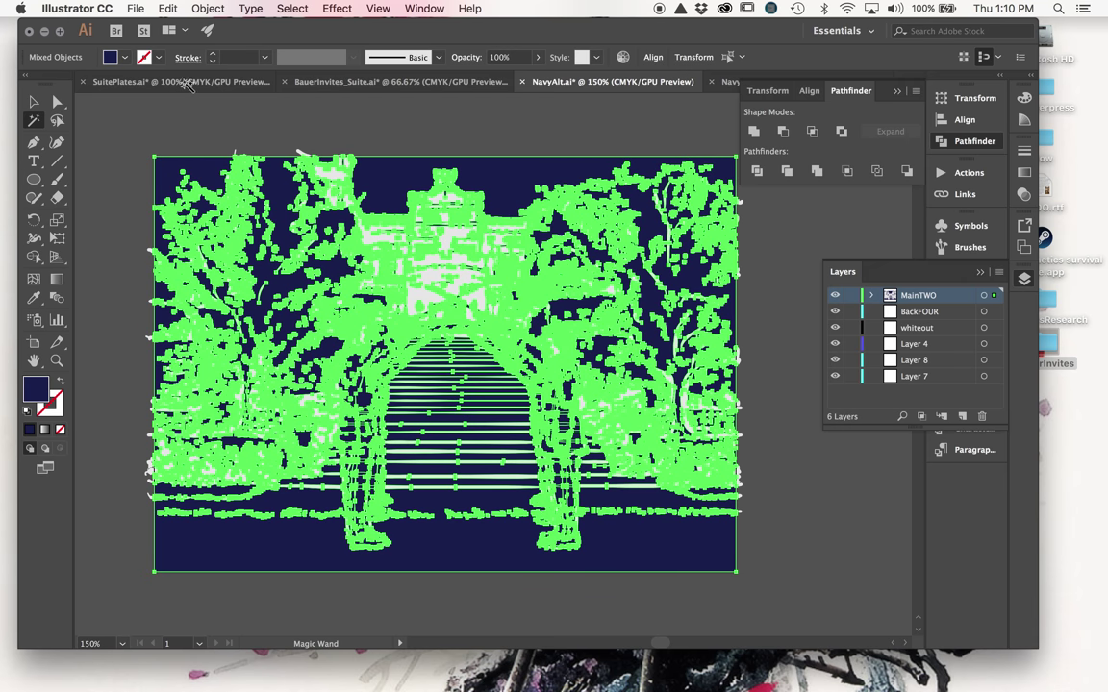
Paste the navy artwork into SuitePlates.ai, in the empty area below the leaves beside the black illustration, and deselect it
click(183, 82)
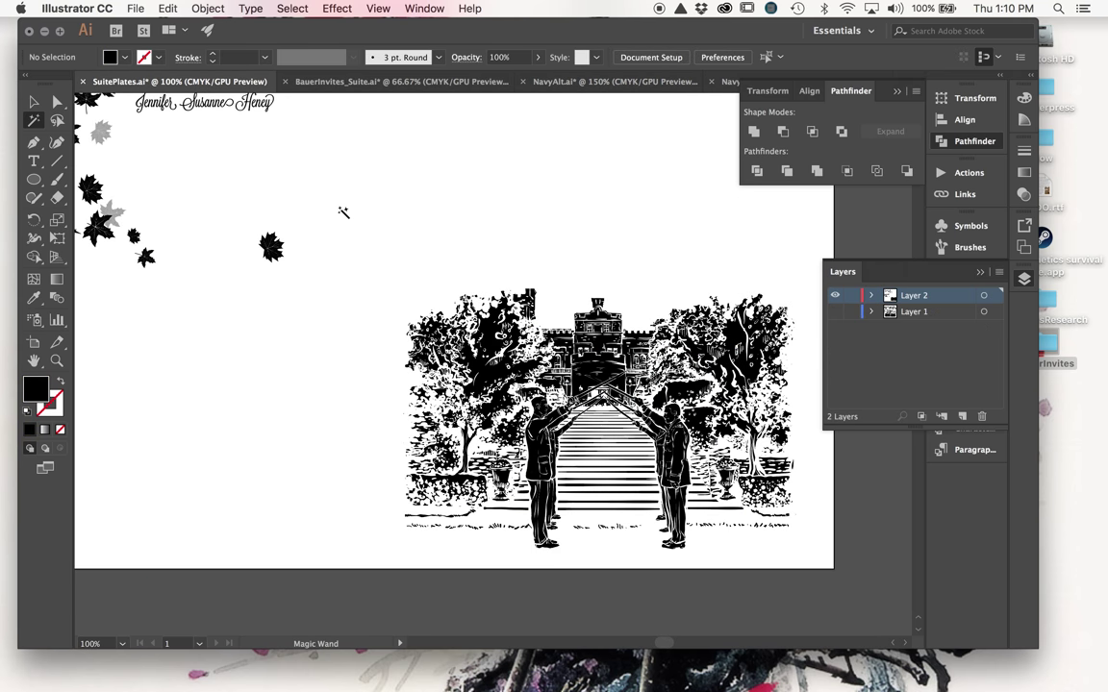
scroll(414, 331, left, 5)
scroll(413, 332, down, 2)
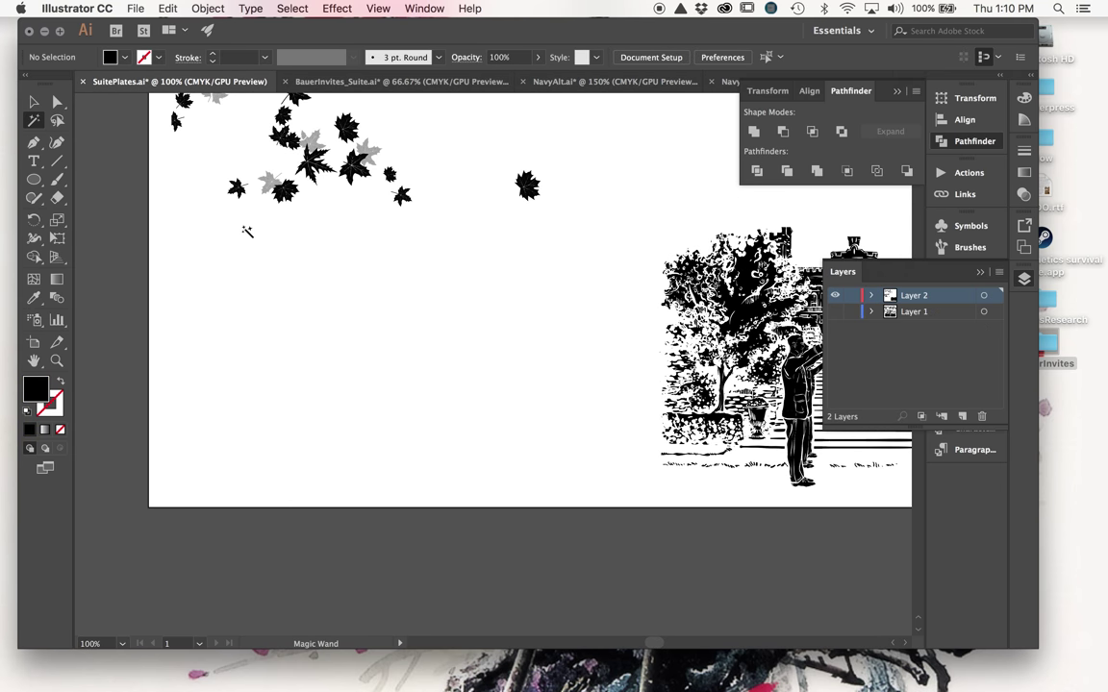
click(33, 101)
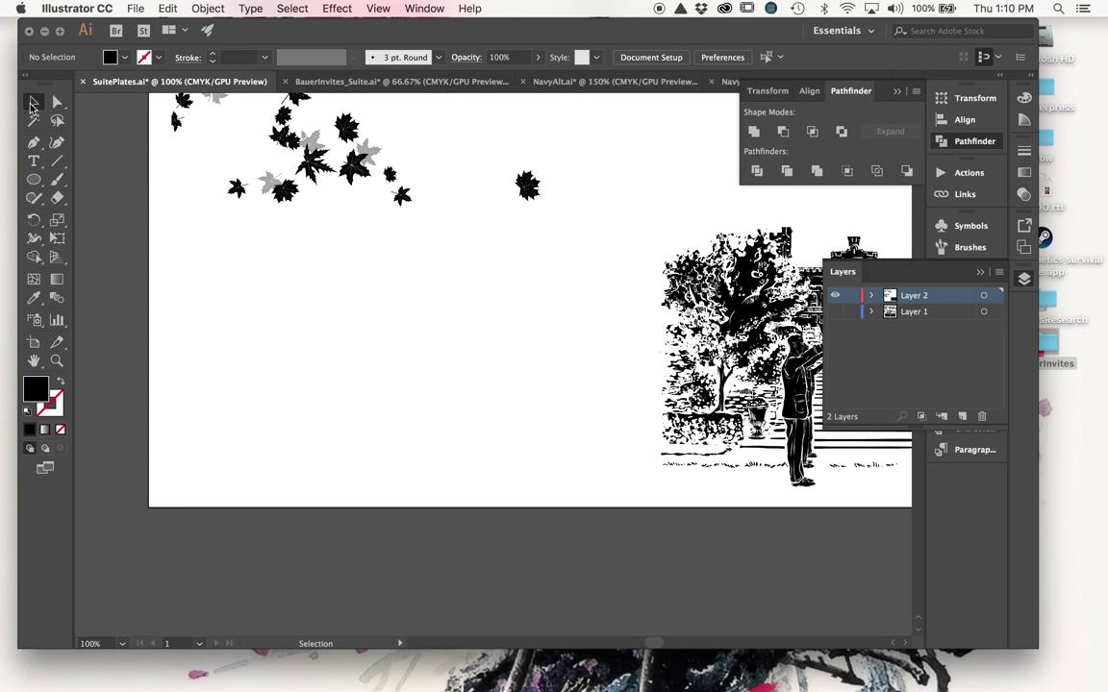
click(311, 279)
key(cmd+v)
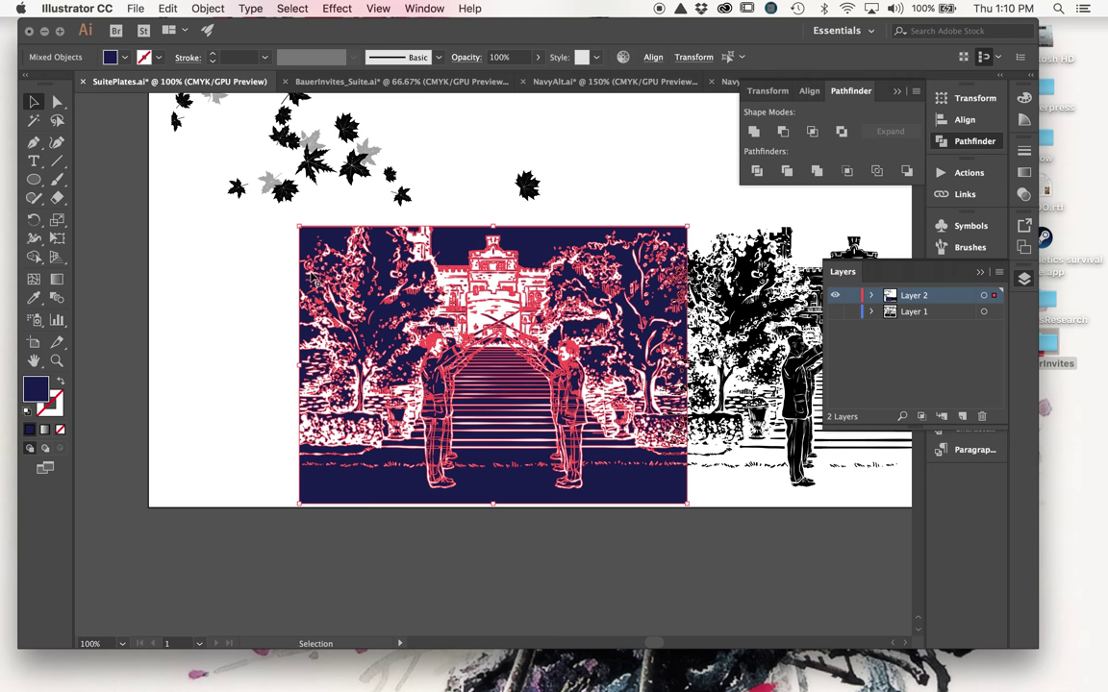
click(564, 540)
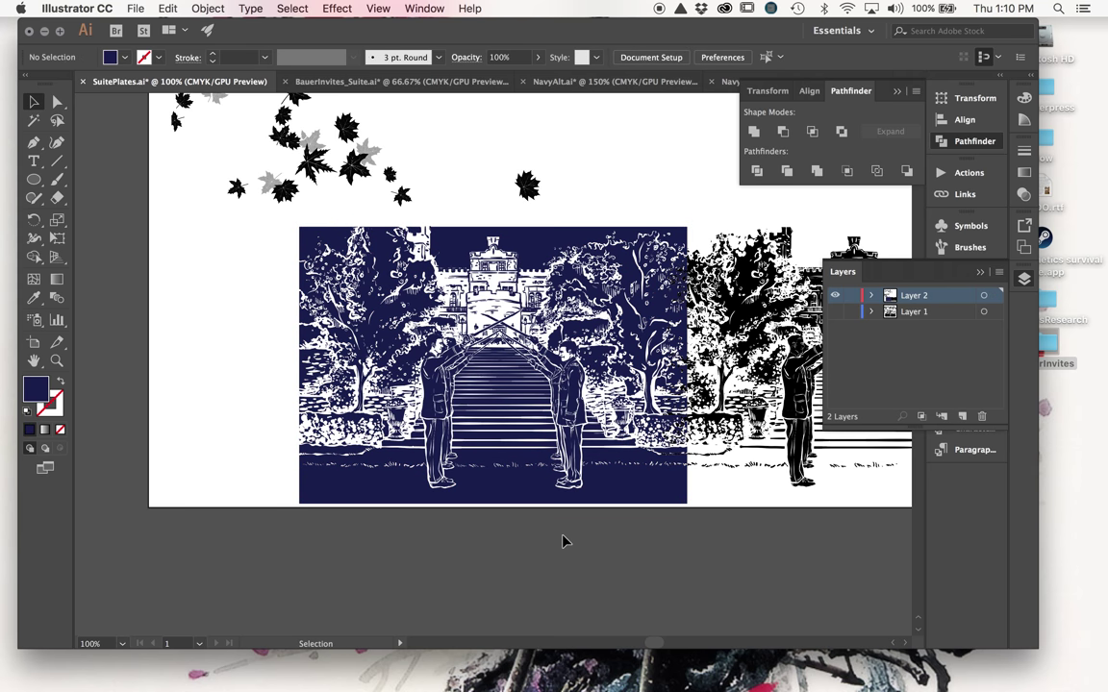
Undo the paste of the navy artwork in SuitePlates.ai and return to NavyAlt.ai
key(cmd+z)
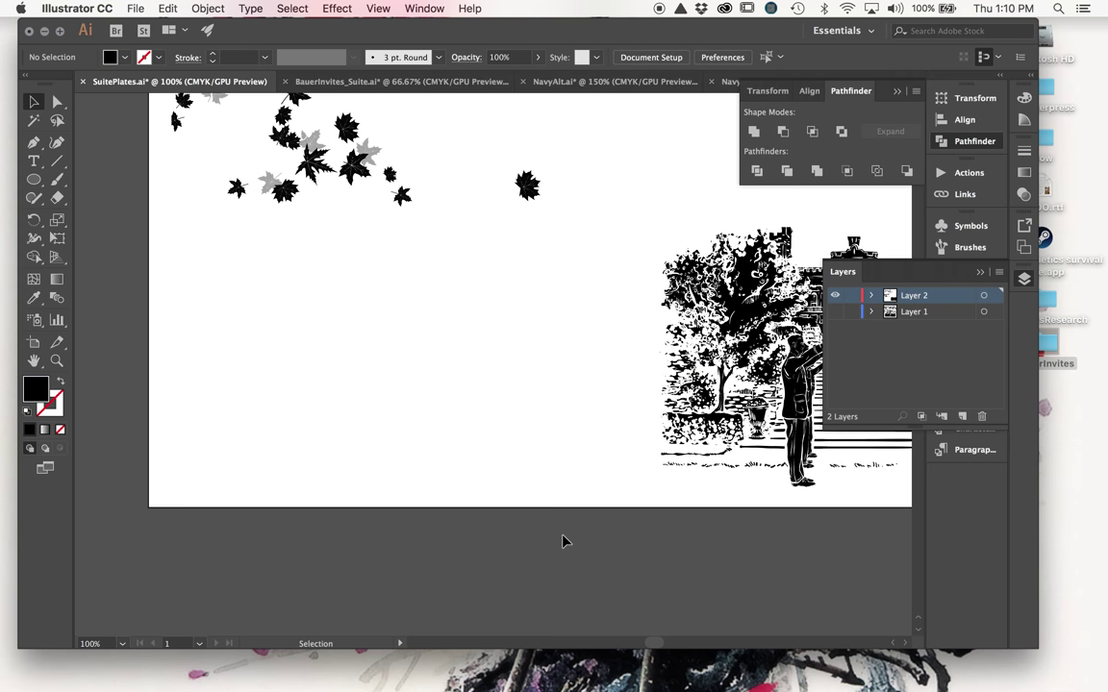
click(894, 92)
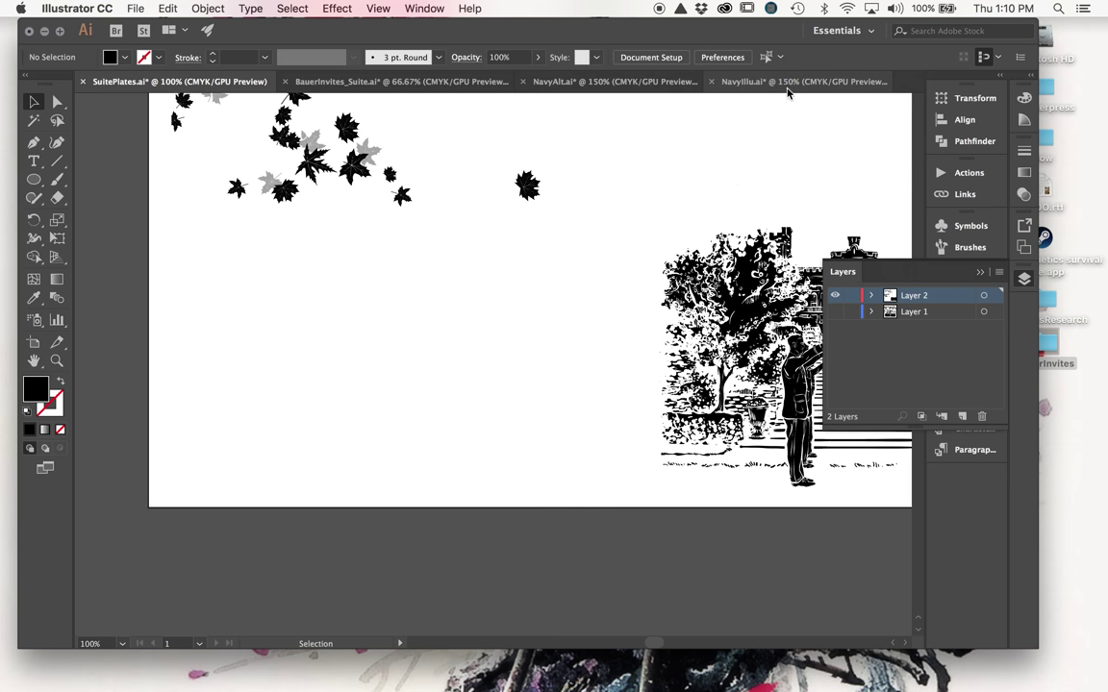
click(665, 85)
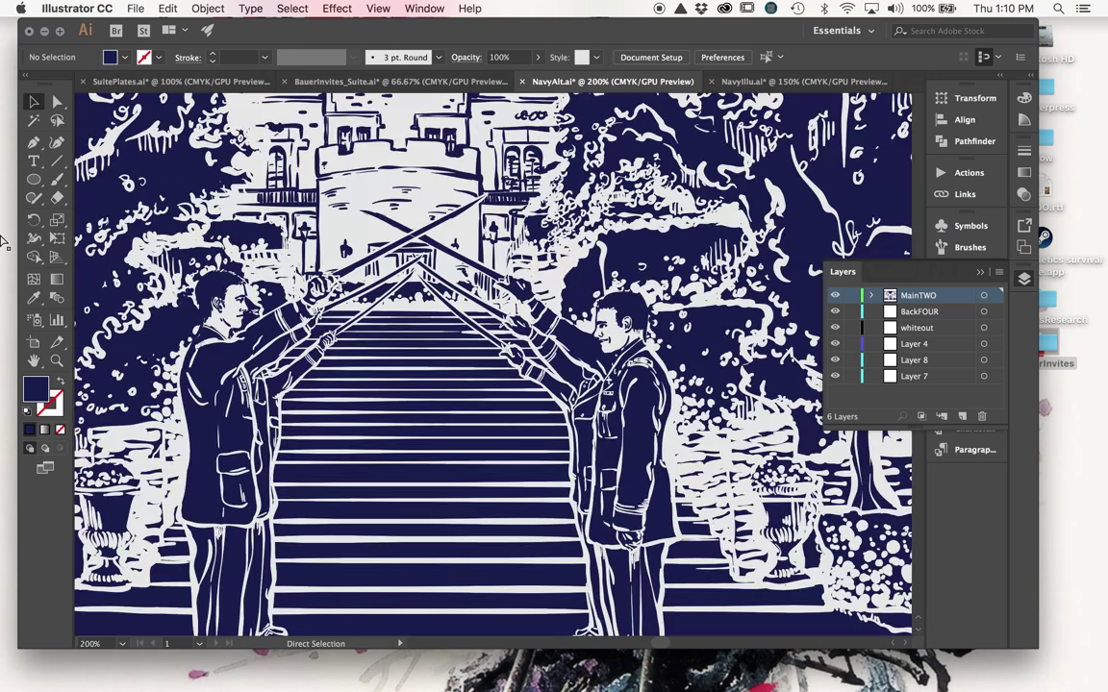
Select all light grey shapes of the divided illustration with the Magic Wand and copy them
key(cmd+equal)
key(cmd+equal)
click(35, 120)
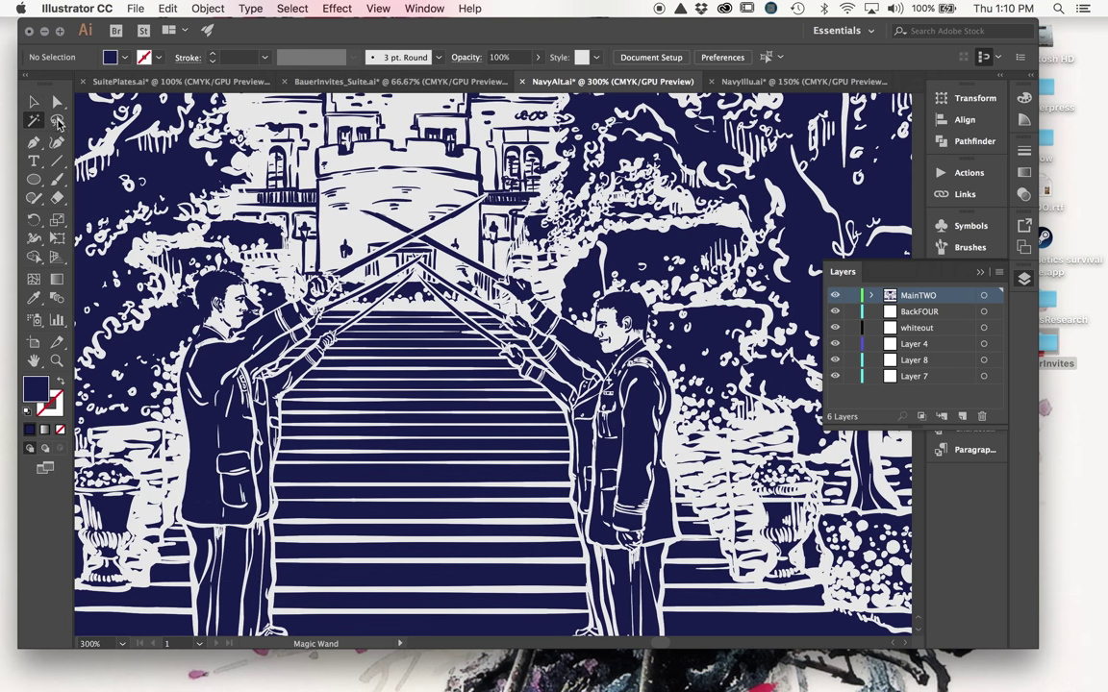
click(434, 195)
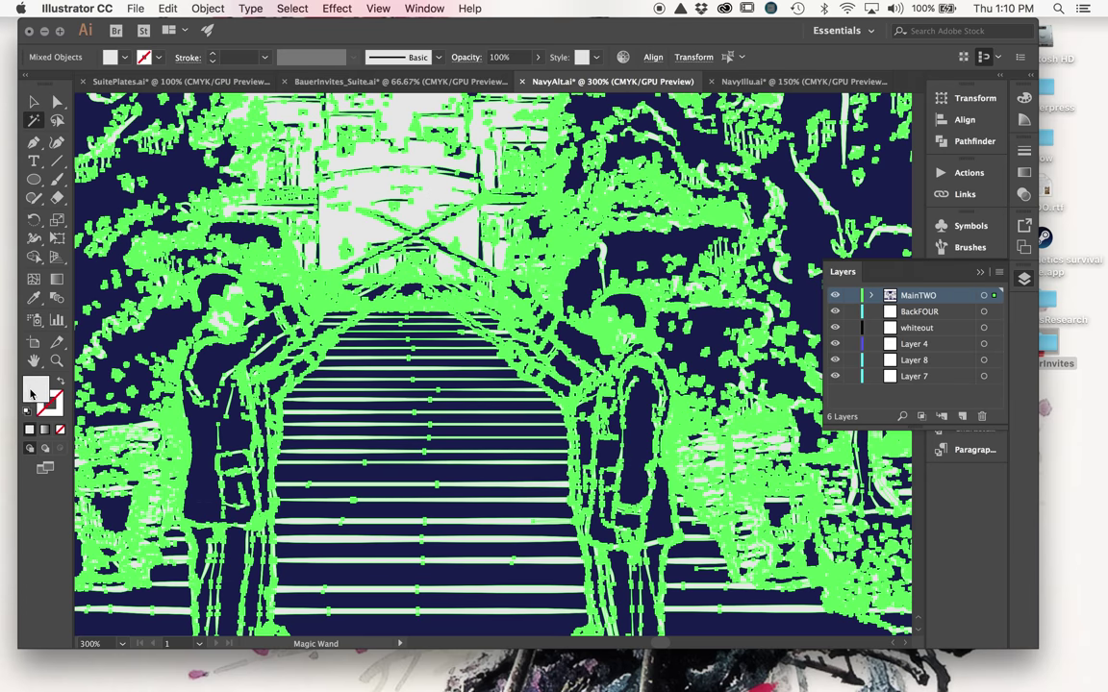
Paste the light grey shapes into SuitePlates.ai, in the empty area below the leaves, and group them
click(183, 82)
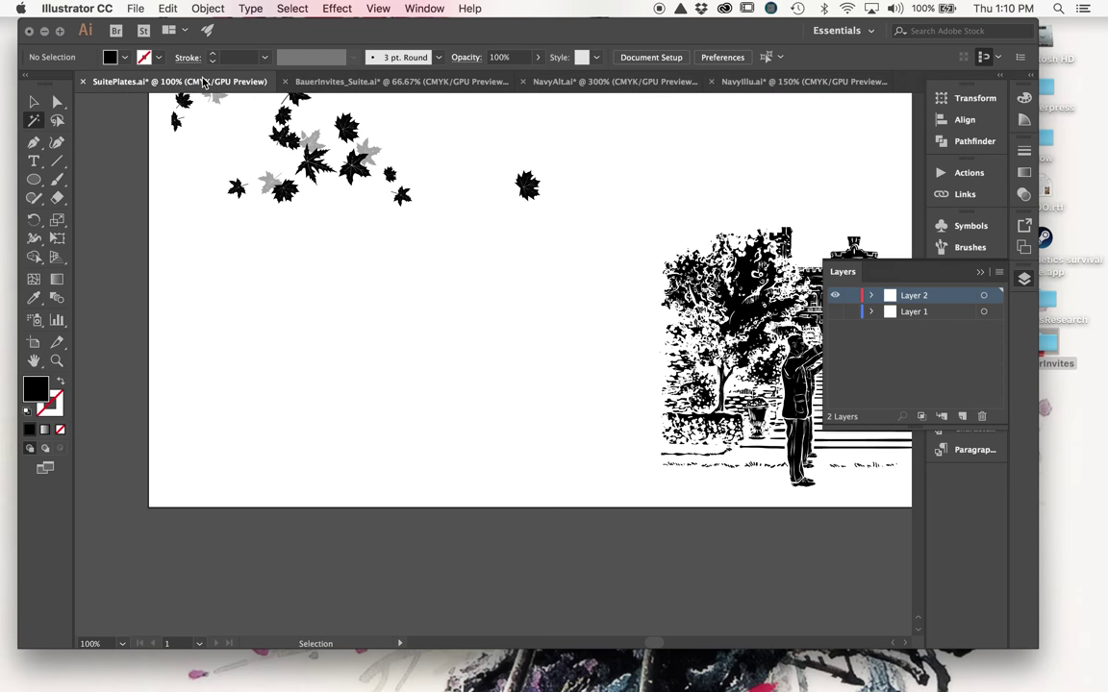
click(449, 373)
click(449, 373)
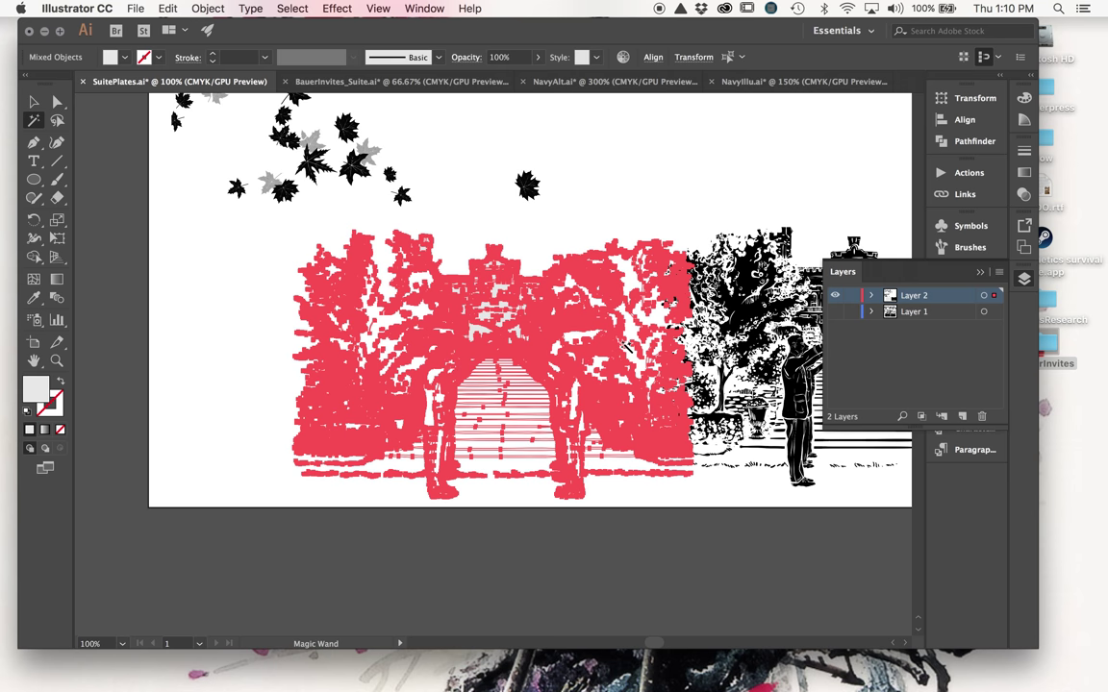
key(super+g)
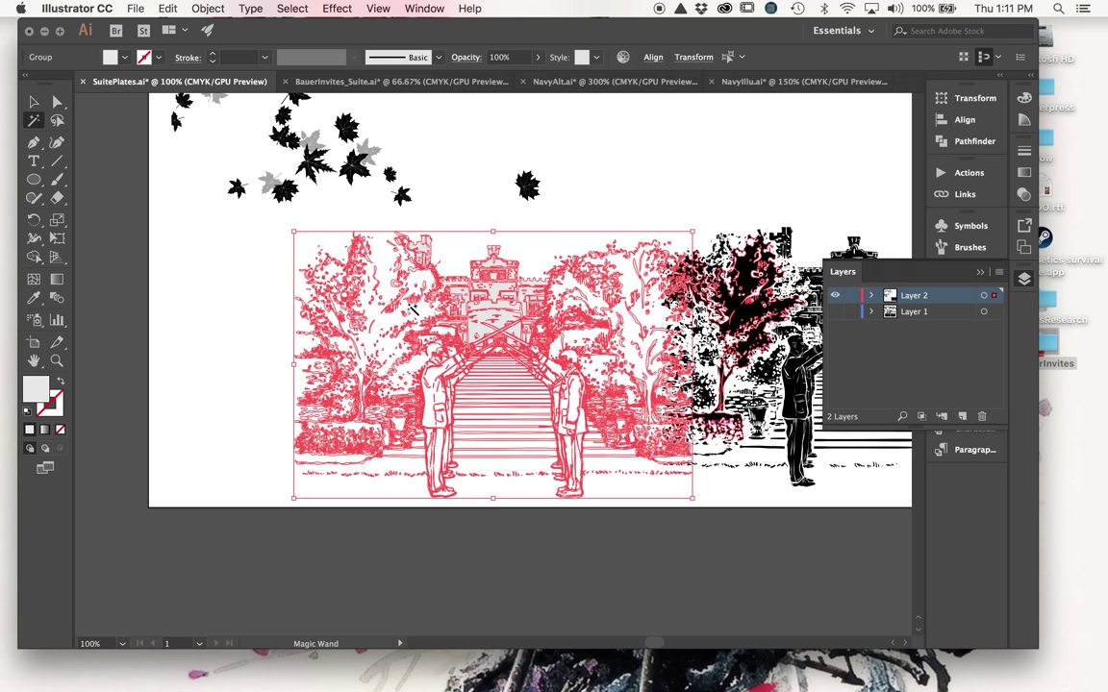
key(super+shift+g)
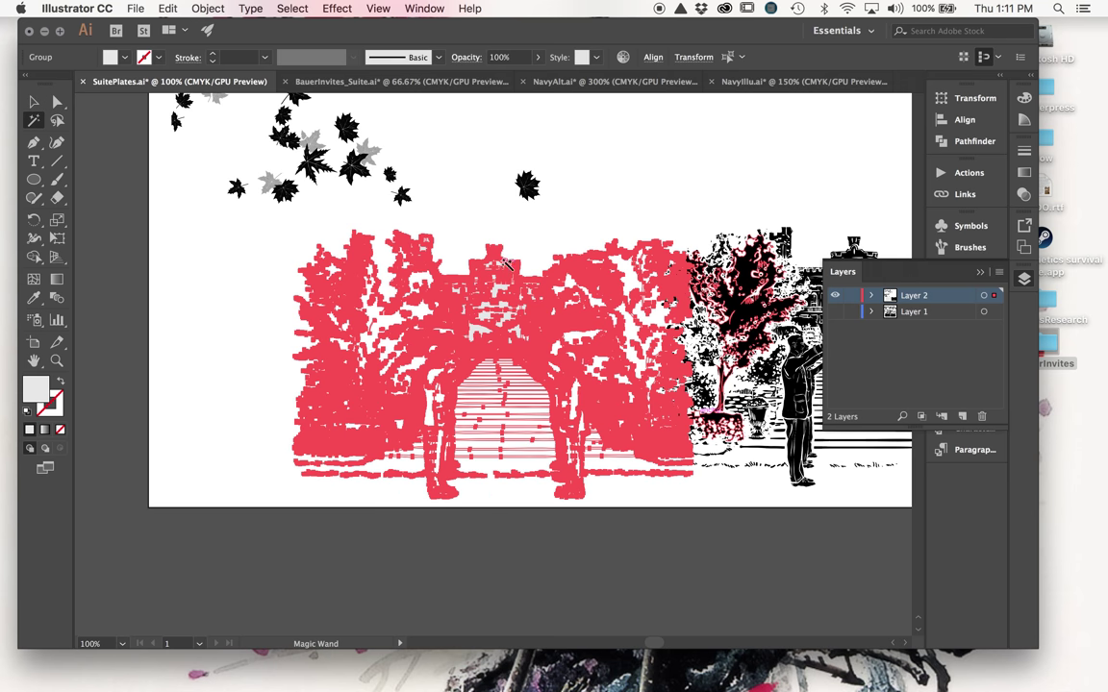
Move the grouped artwork about 1.81 in left and 0.13 in up, clear of the black illustration
key(v)
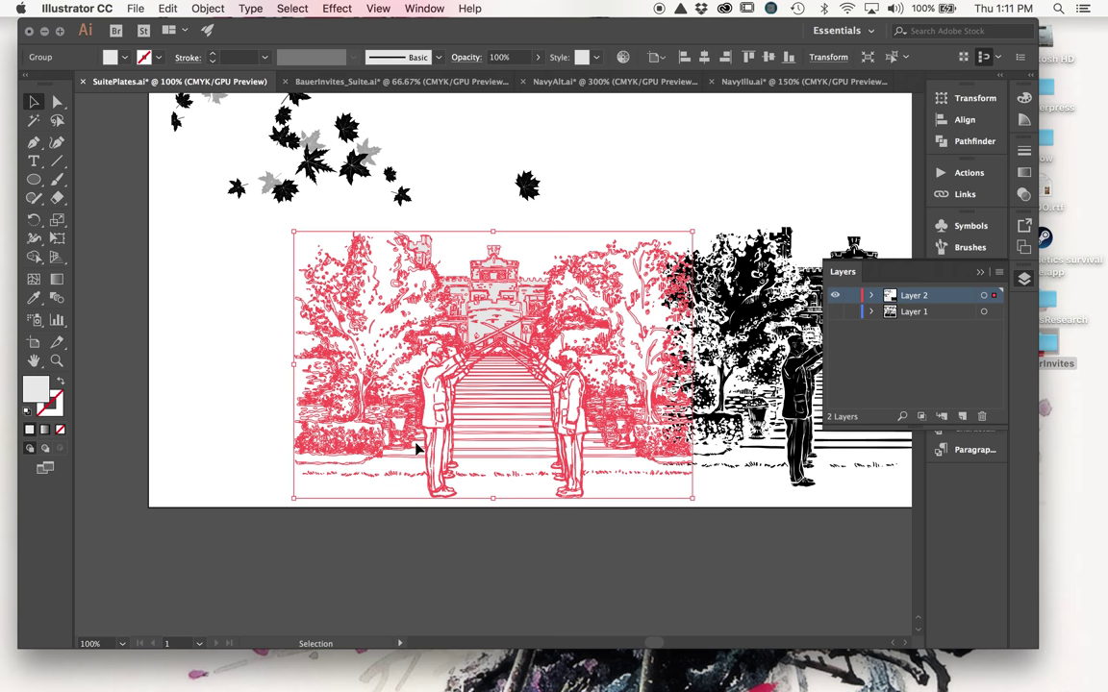
click(548, 372)
drag(591, 396, 495, 385)
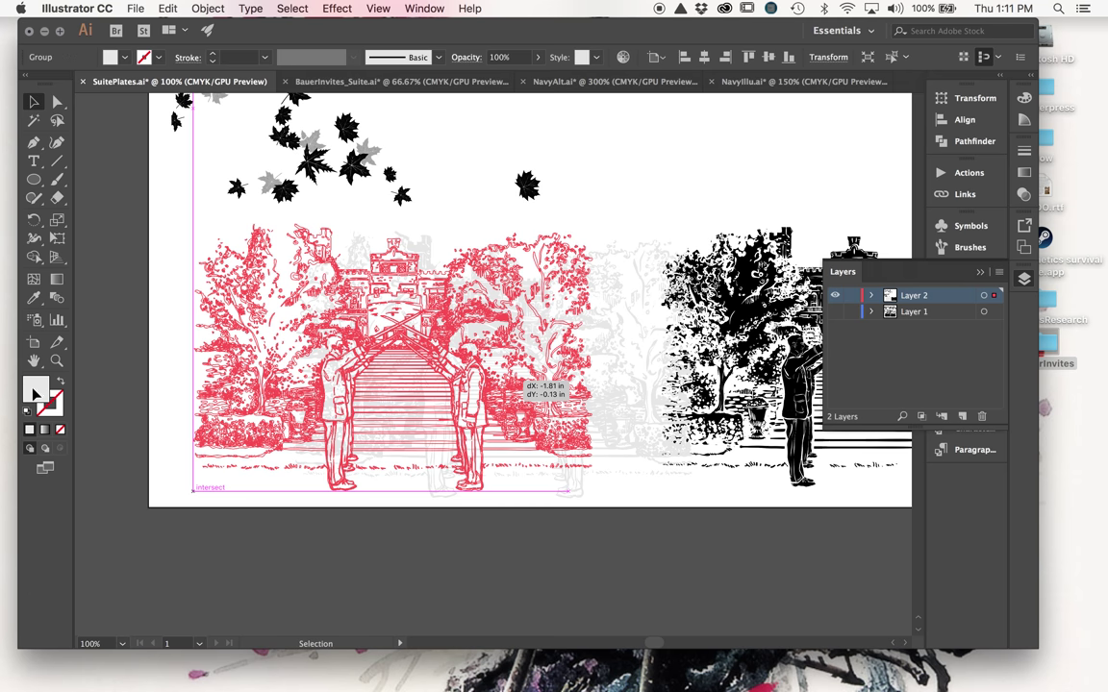
Set the grouped illustration's fill to black, hex 000000, and deselect it
double_click(35, 390)
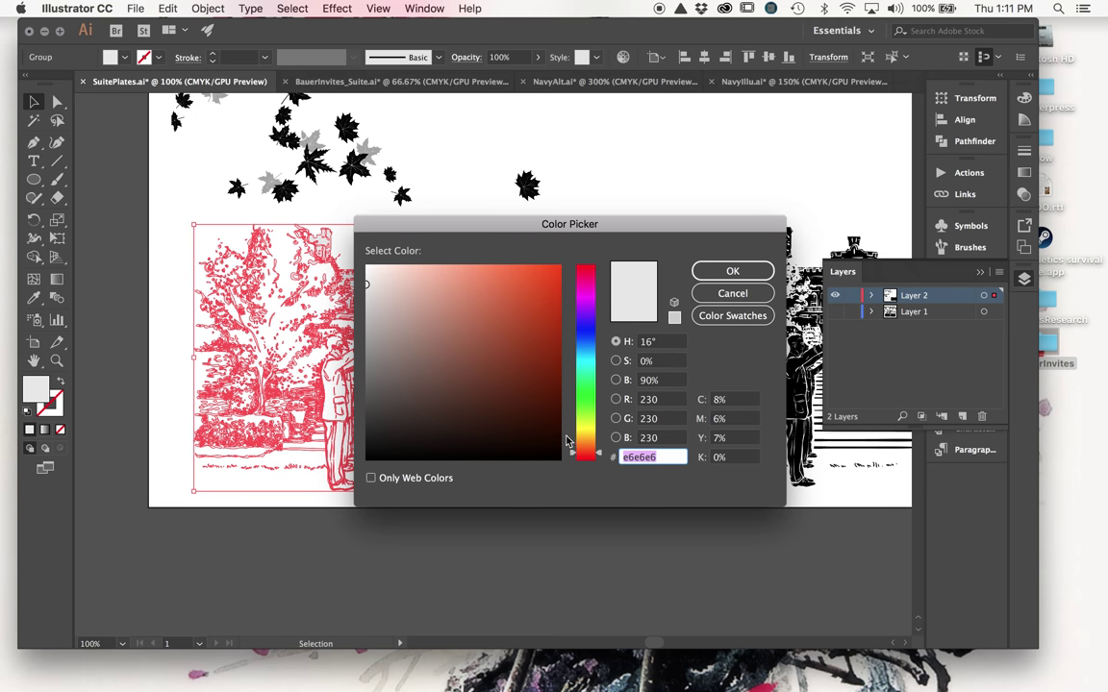
text(000000)
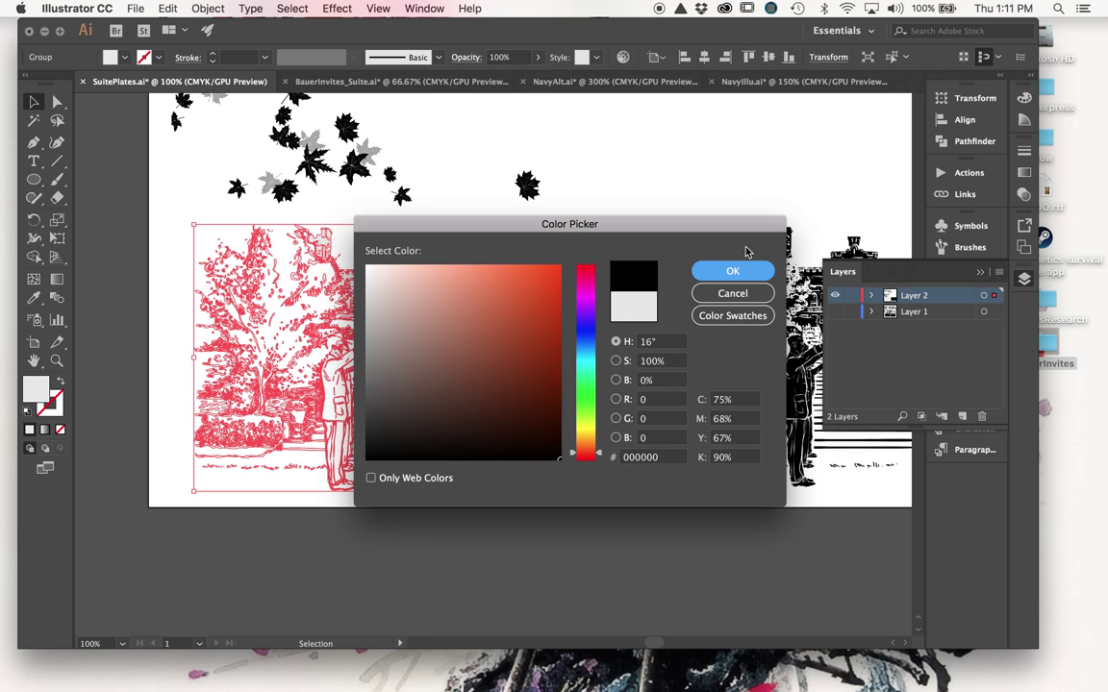
key(Return)
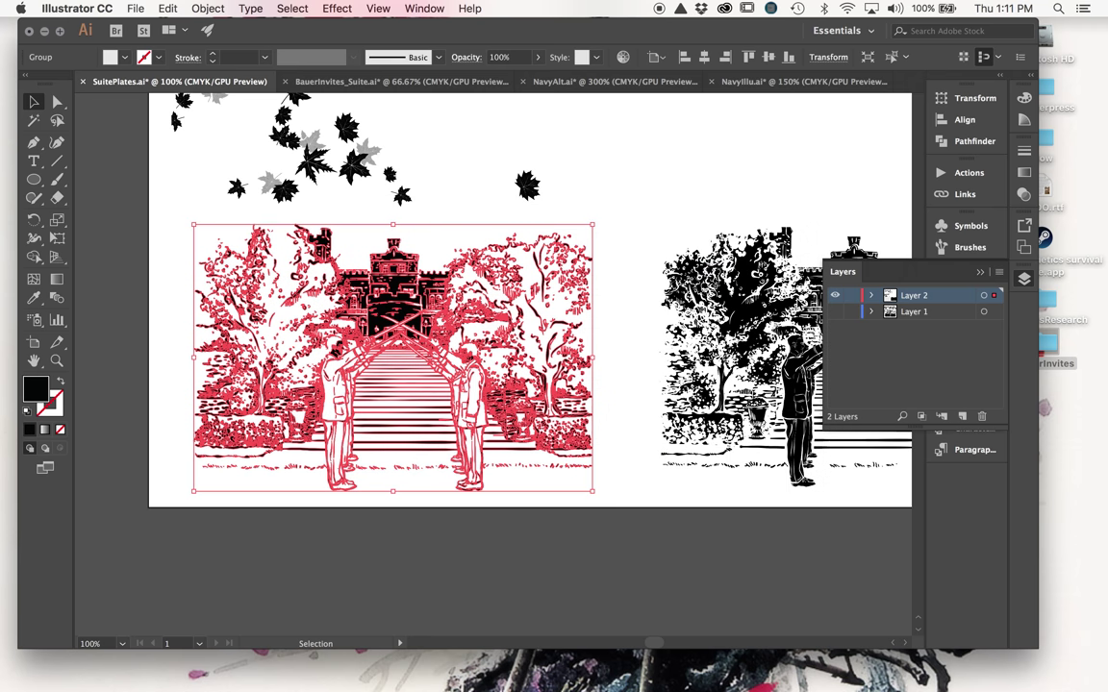
key(shift+super+a)
Hide Layer 2 and show Layer 1 with the finished ganged plate layout
scroll(455, 298, up, 2)
key(a)
key(super+minus)
key(super+minus)
key(v)
scroll(503, 223, up, 3)
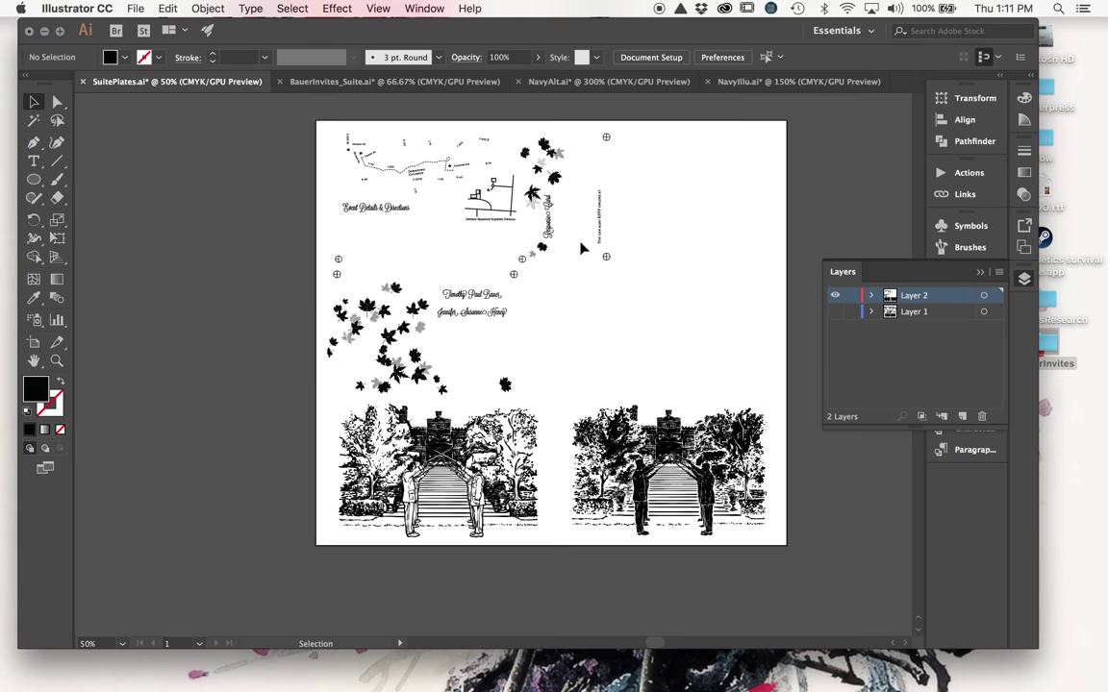
click(834, 296)
click(835, 311)
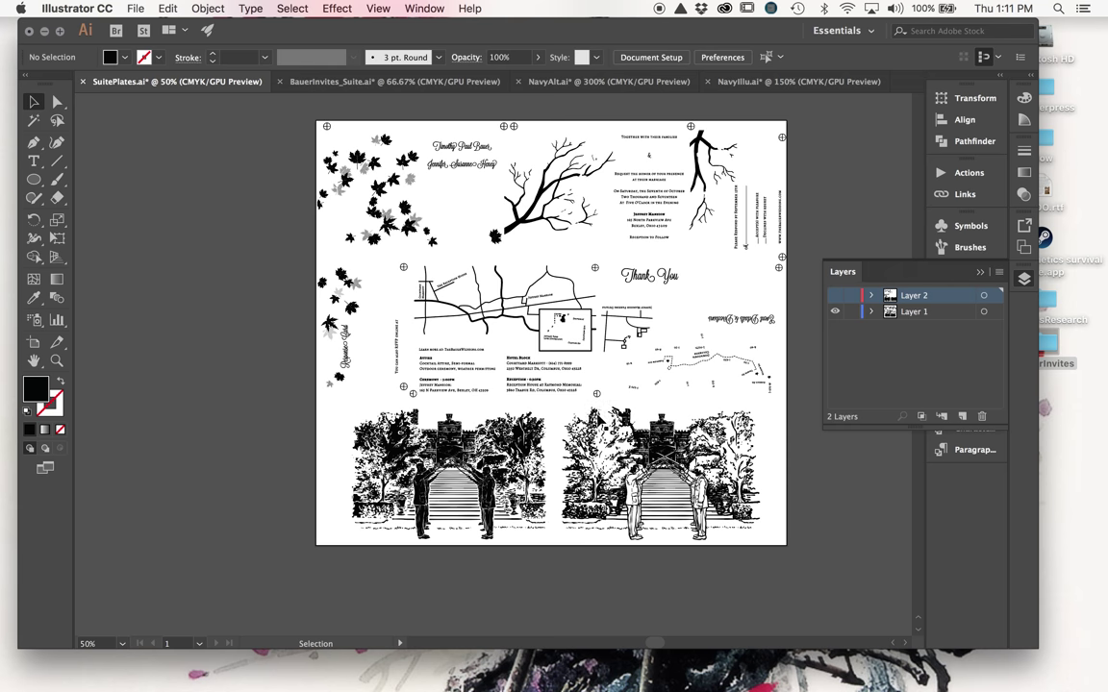
Examine how the invitation, response card, map and illustration groups are arranged on the ganged plate layout
key(super+plus)
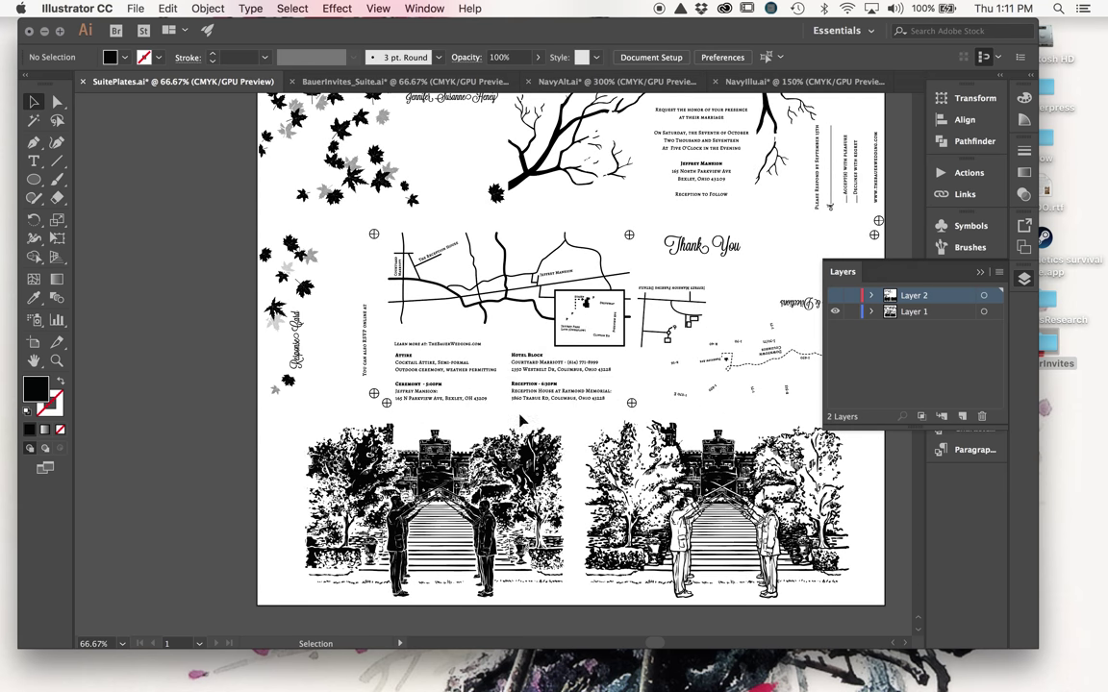
click(571, 372)
click(720, 177)
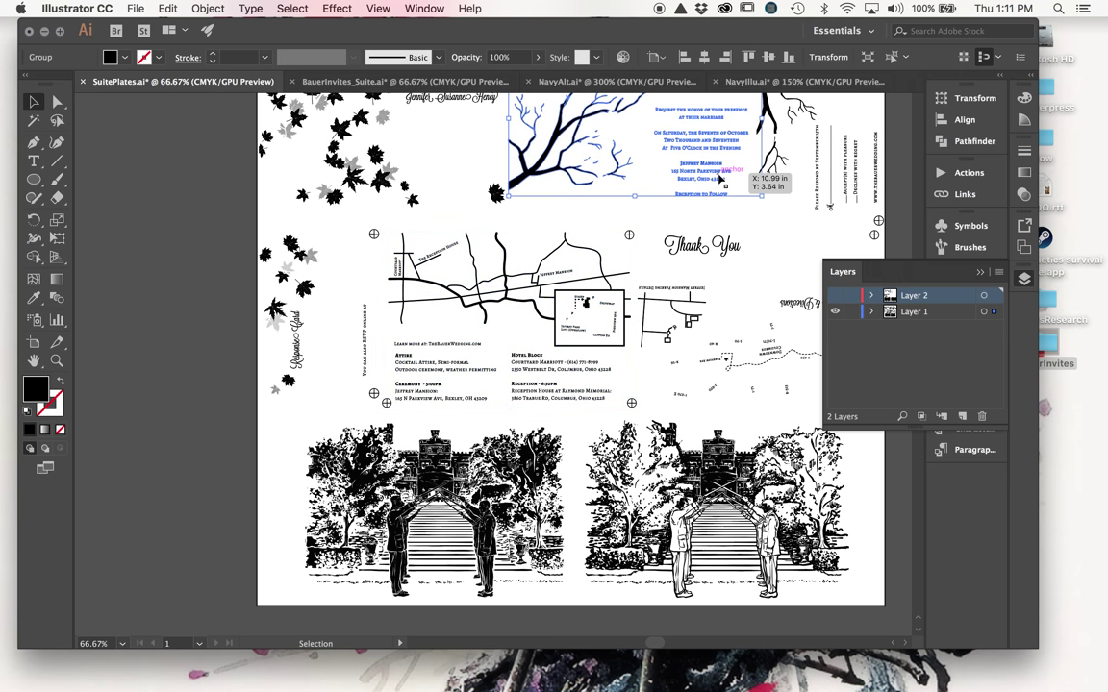
click(822, 178)
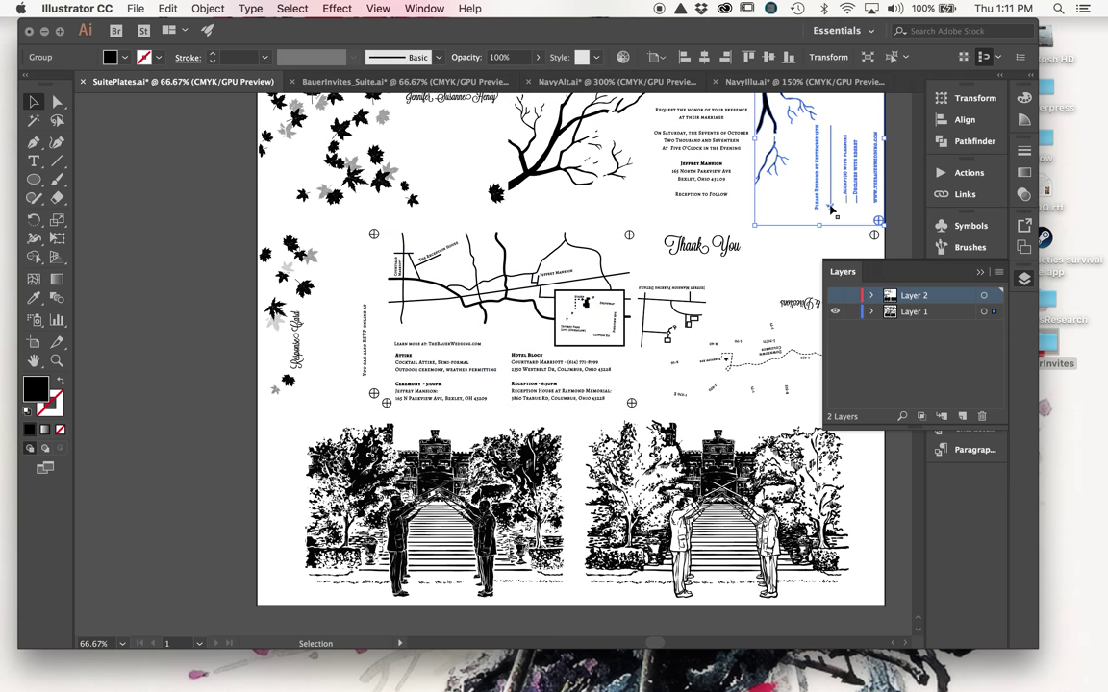
scroll(833, 210, right, 5)
scroll(833, 209, up, 1)
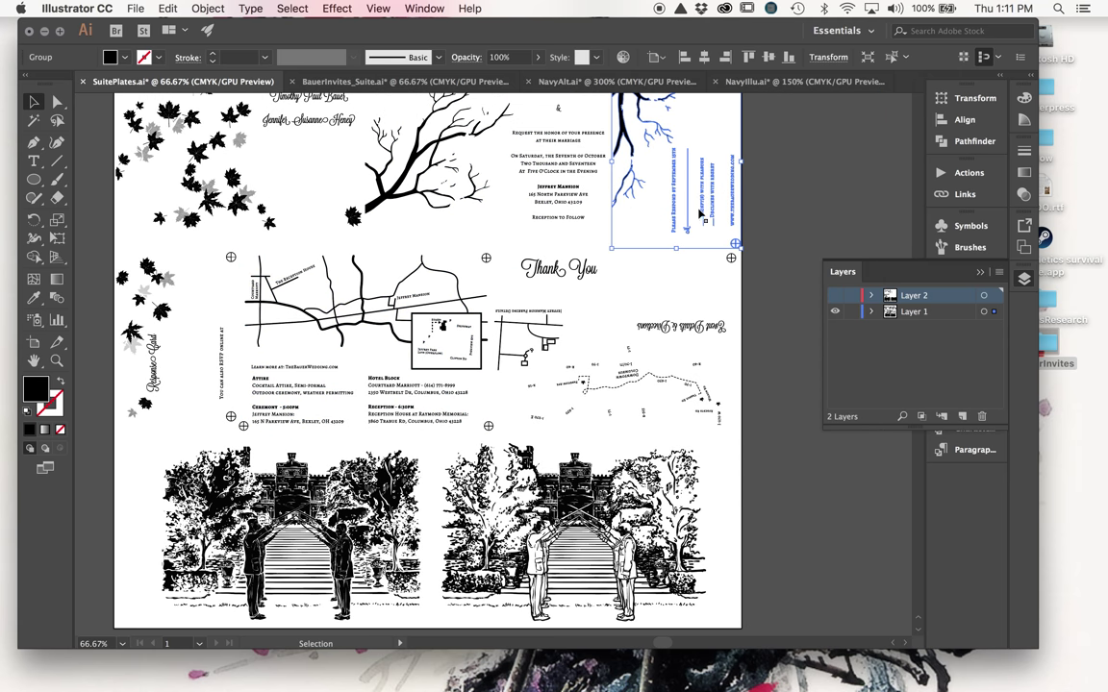
scroll(489, 238, left, 5)
click(372, 219)
click(315, 180)
click(279, 336)
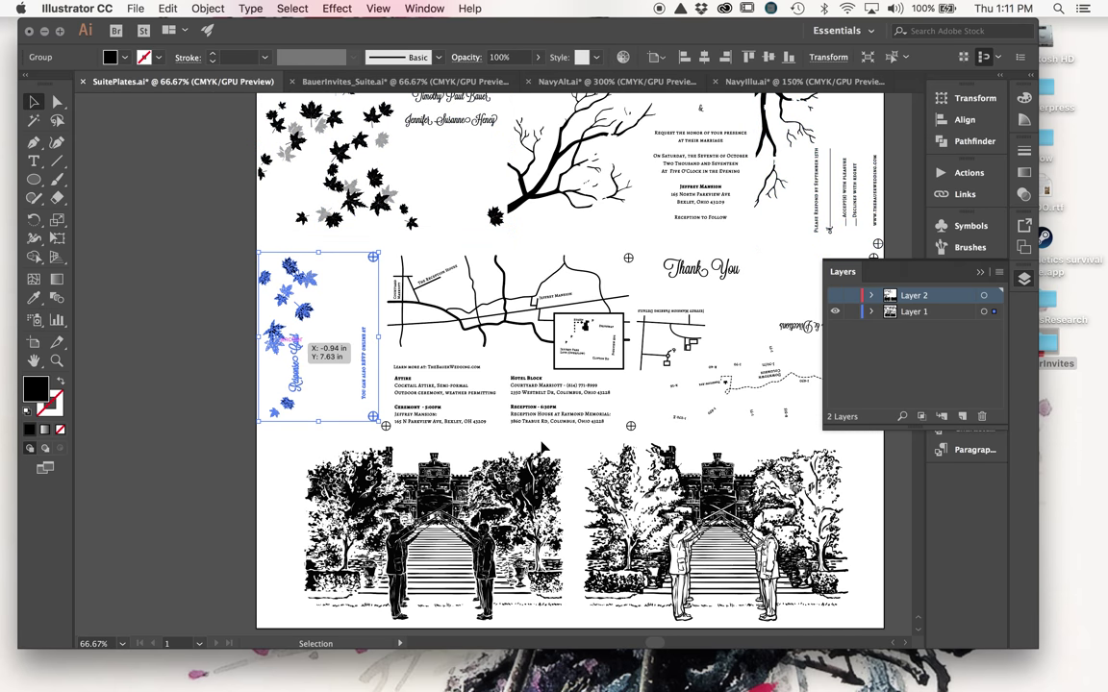
click(598, 450)
click(522, 450)
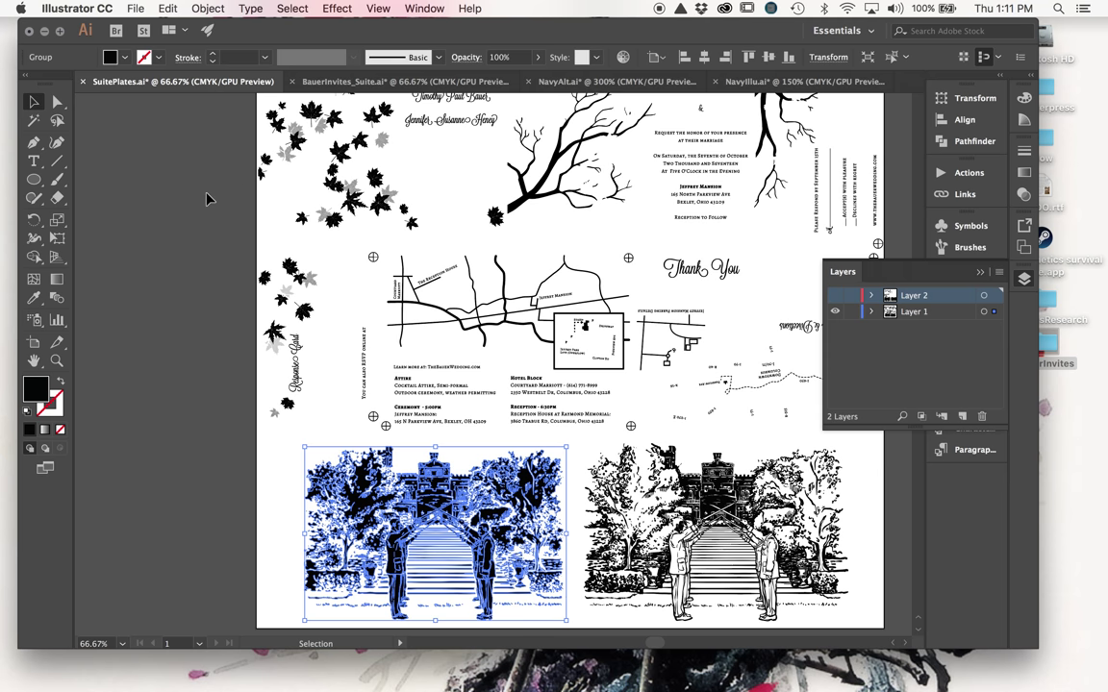
click(205, 199)
Save the plate file to the Desktop as SuitePlates.eps in Illustrator EPS format, using the Illustrator CC EPS version and the Medium Resolution preset
click(132, 8)
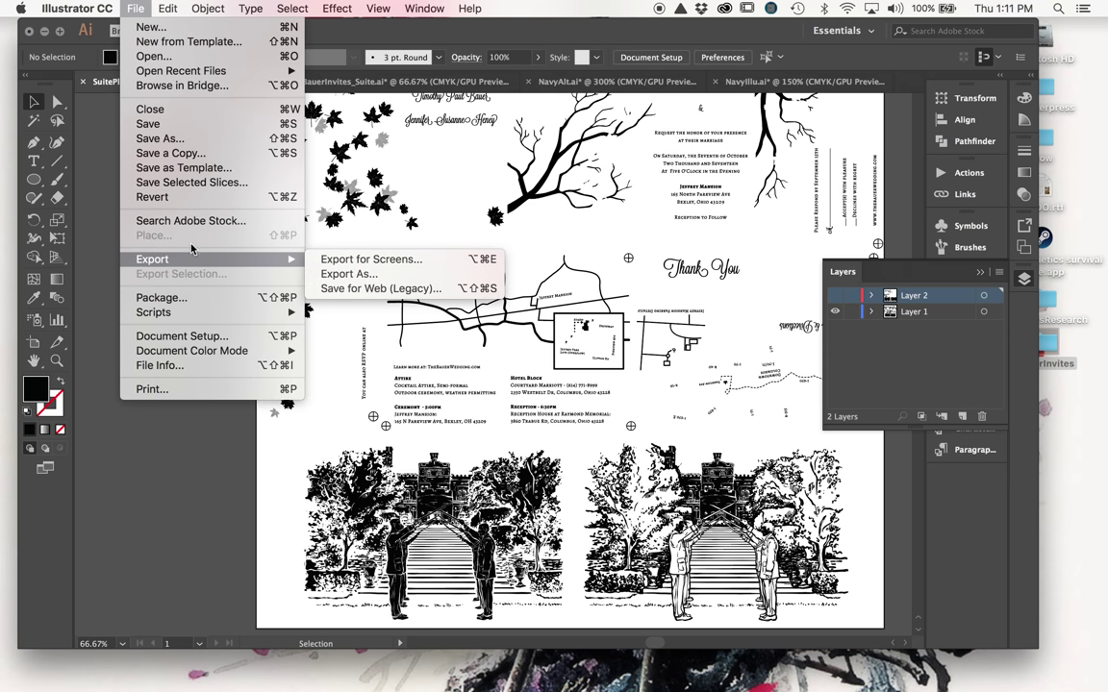
click(171, 138)
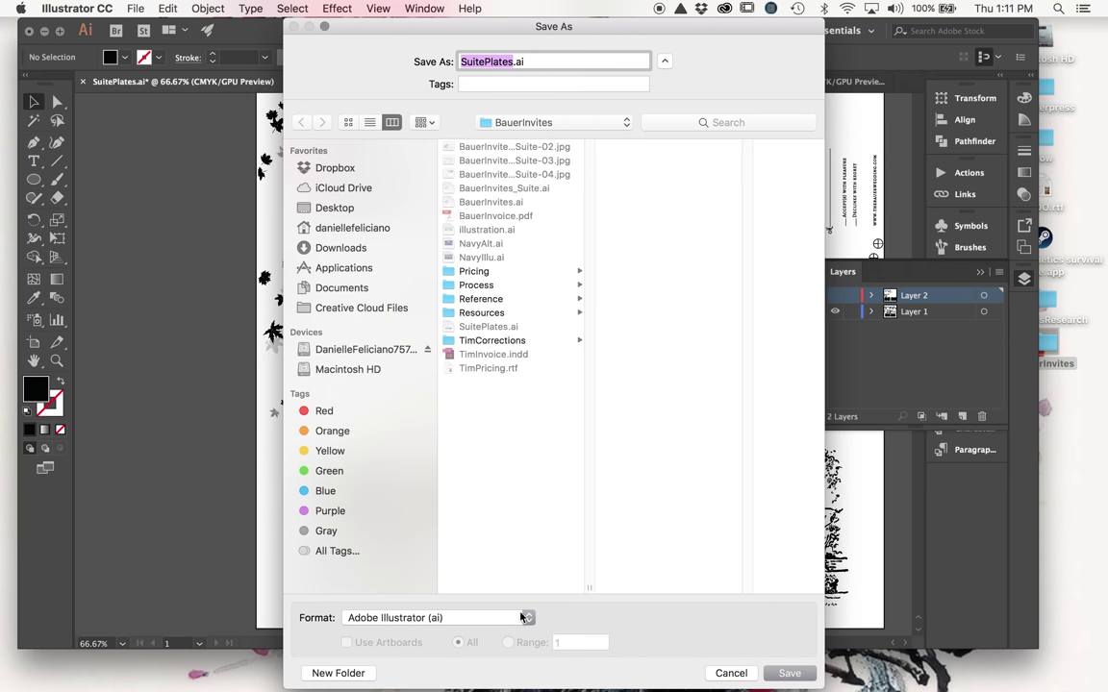
click(522, 618)
click(480, 635)
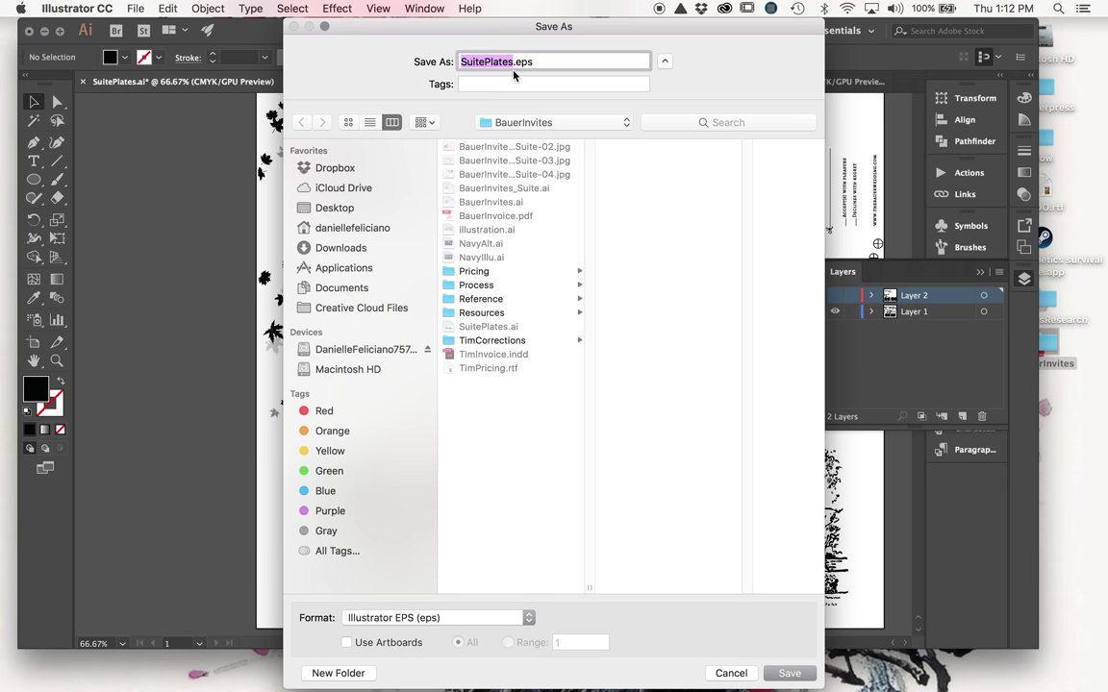
click(327, 208)
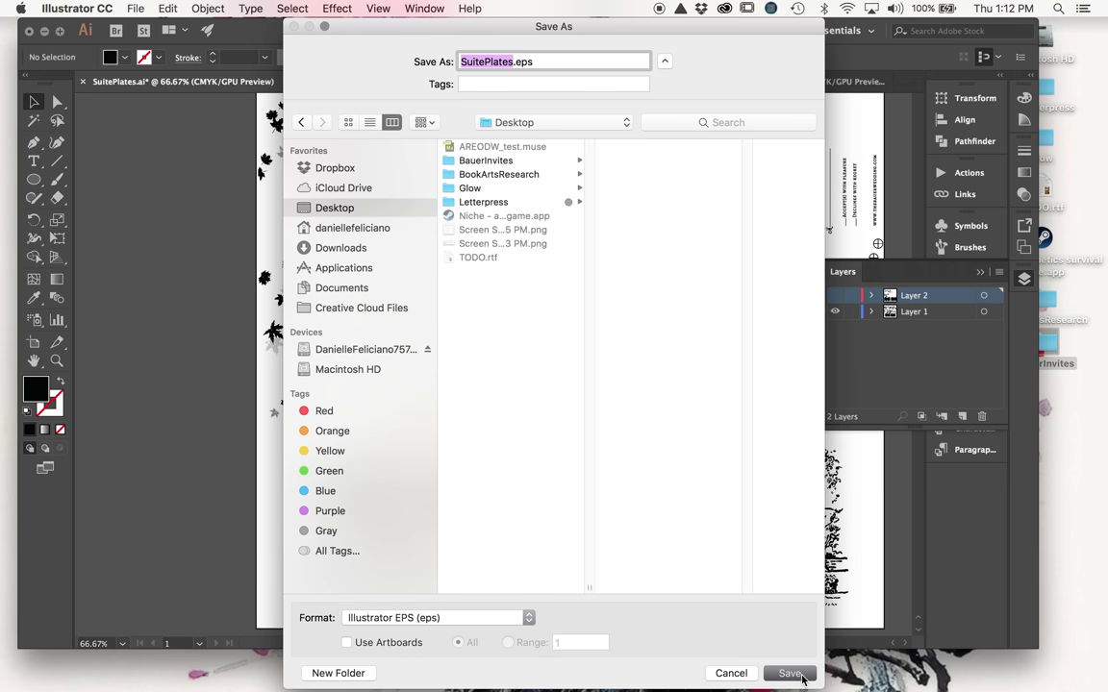
click(789, 673)
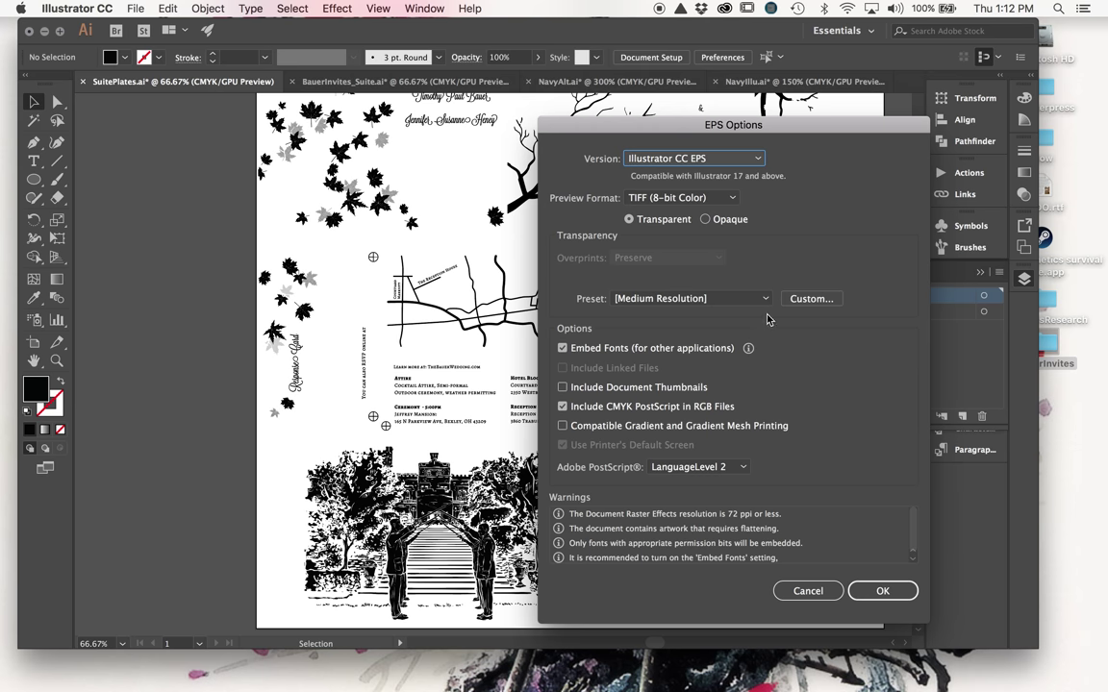
click(877, 590)
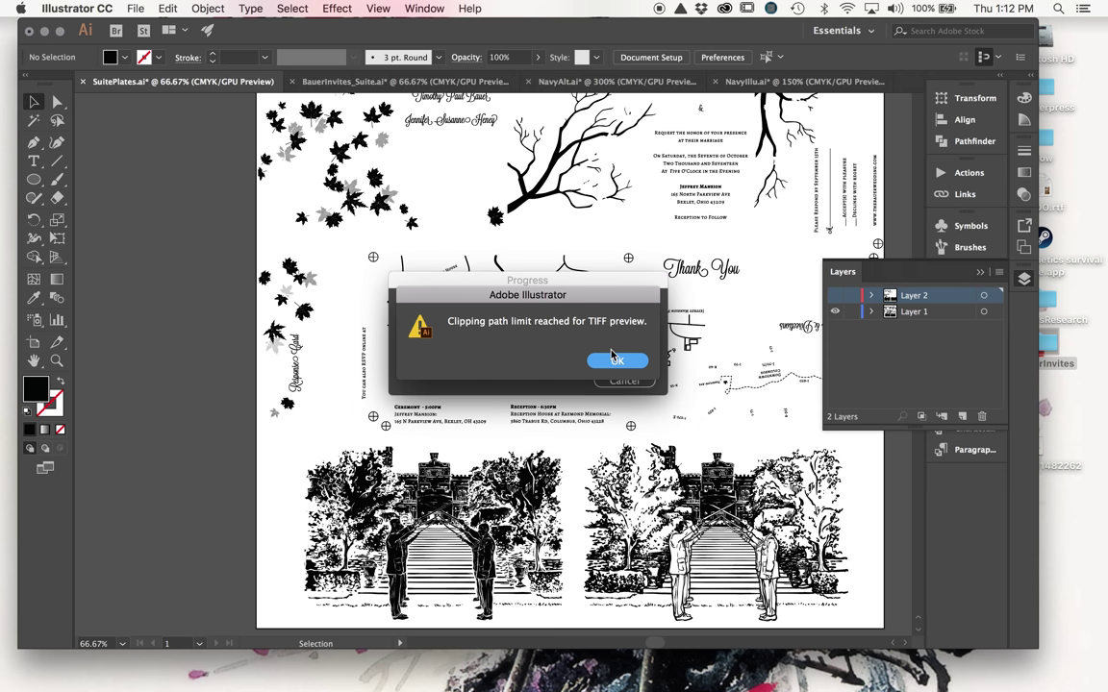
click(616, 359)
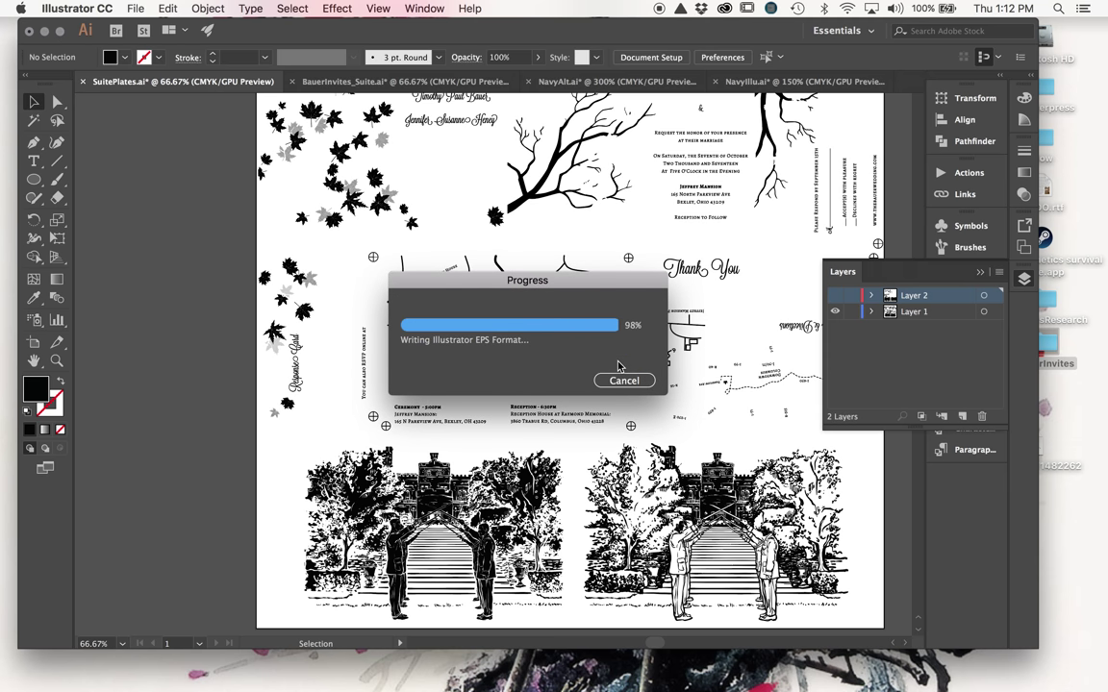
Minimize the Illustrator window and preview SuitePlates.eps from the Desktop with Quick Look
click(30, 32)
click(1026, 459)
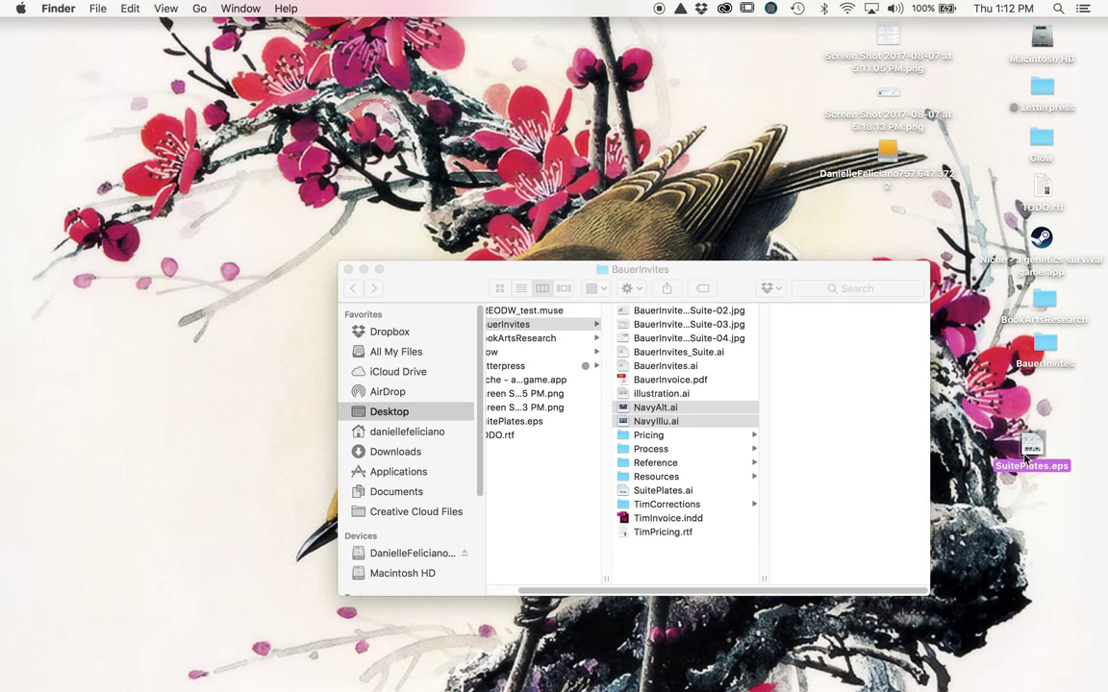
key(space)
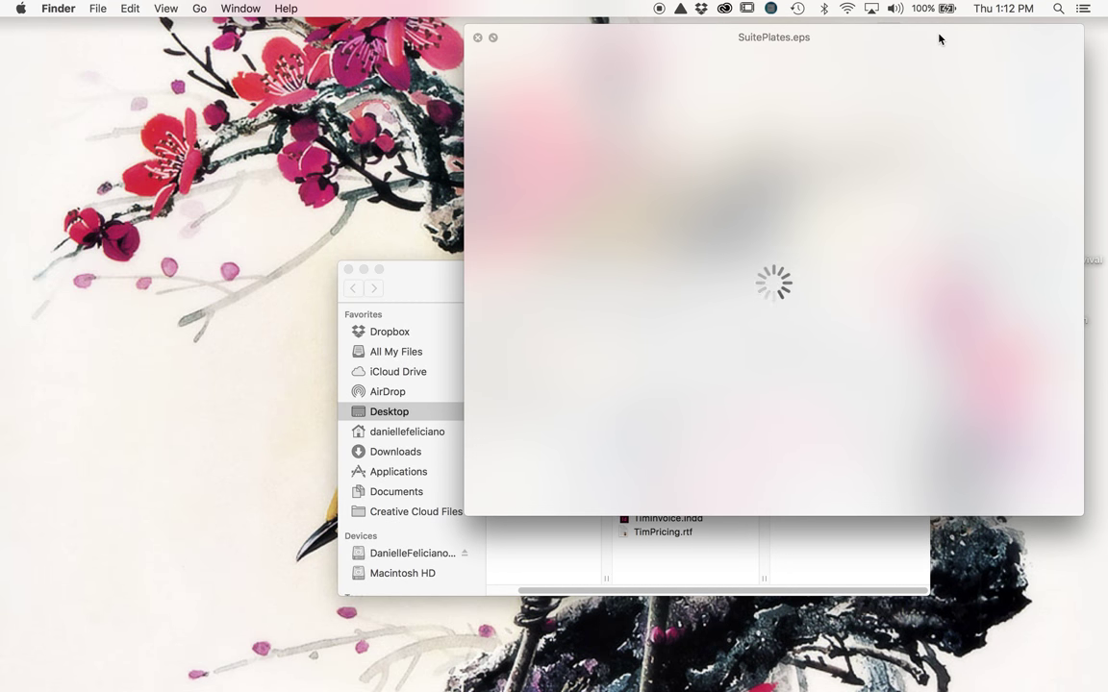
drag(938, 37, 769, 35)
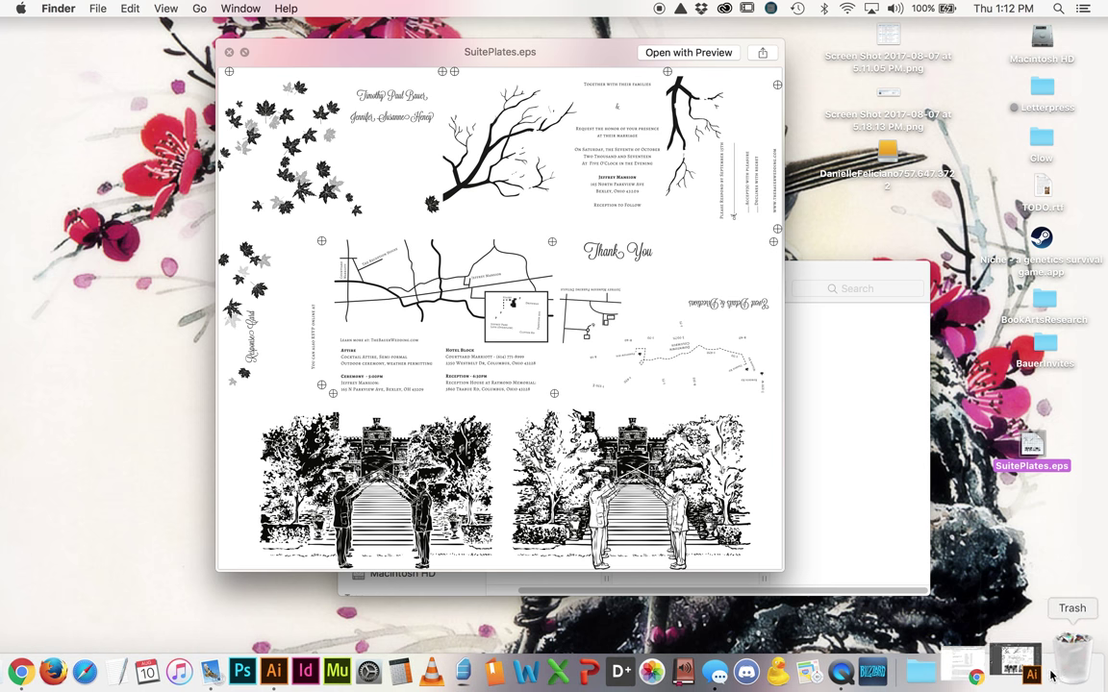
Switch to Chrome and return the Cards & Pockets site from the Paper Color Chart to the Pocket Invitations page
click(1010, 668)
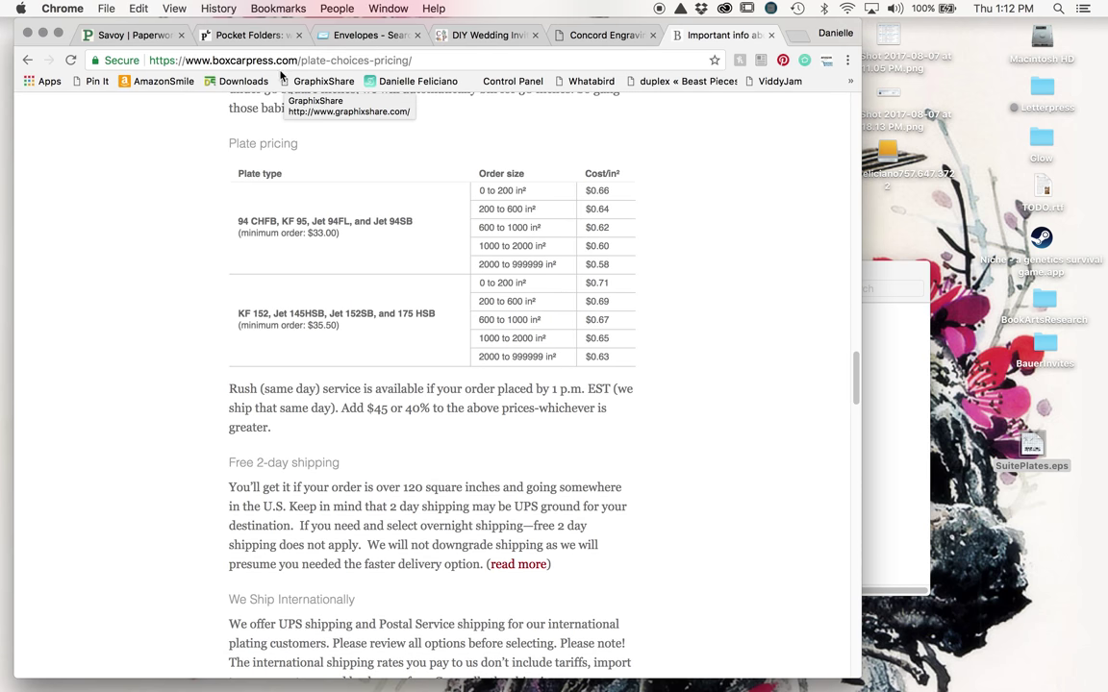
click(470, 42)
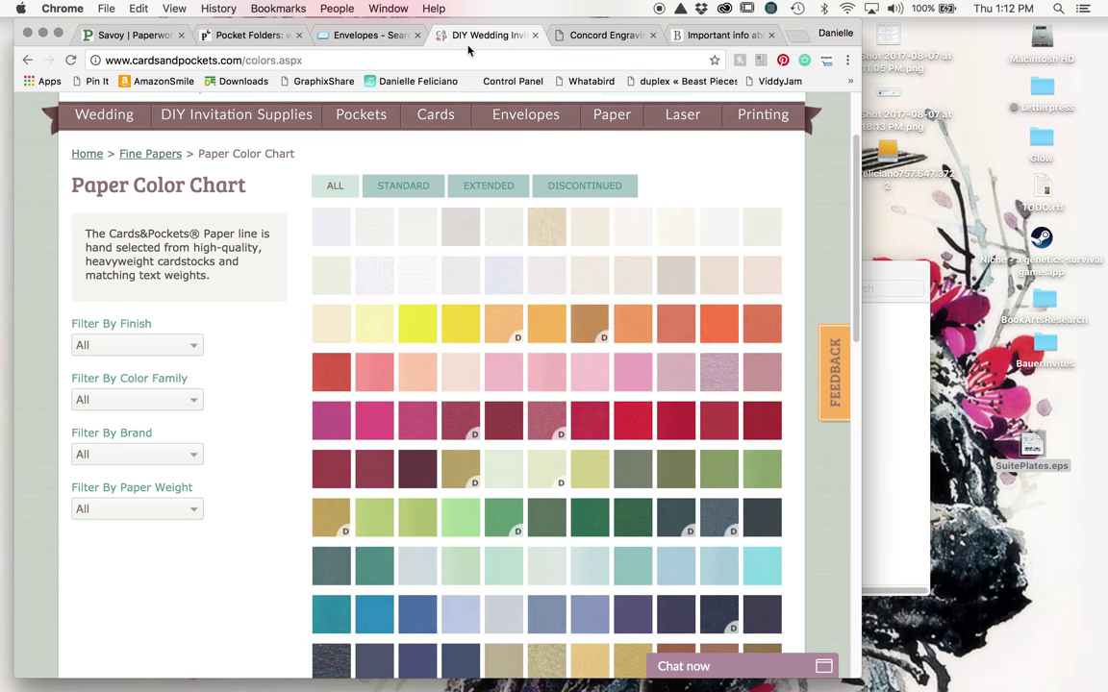
click(29, 59)
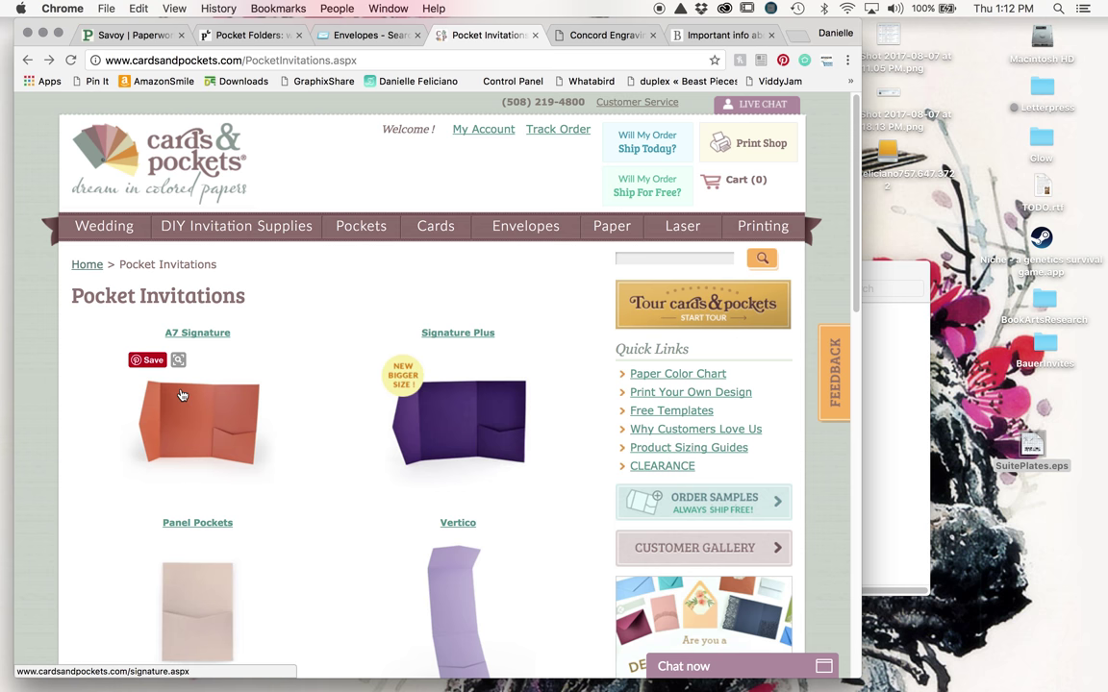
Look through the pocket invitation styles offered on the Pocket Invitations page
mouse_move(973, 665)
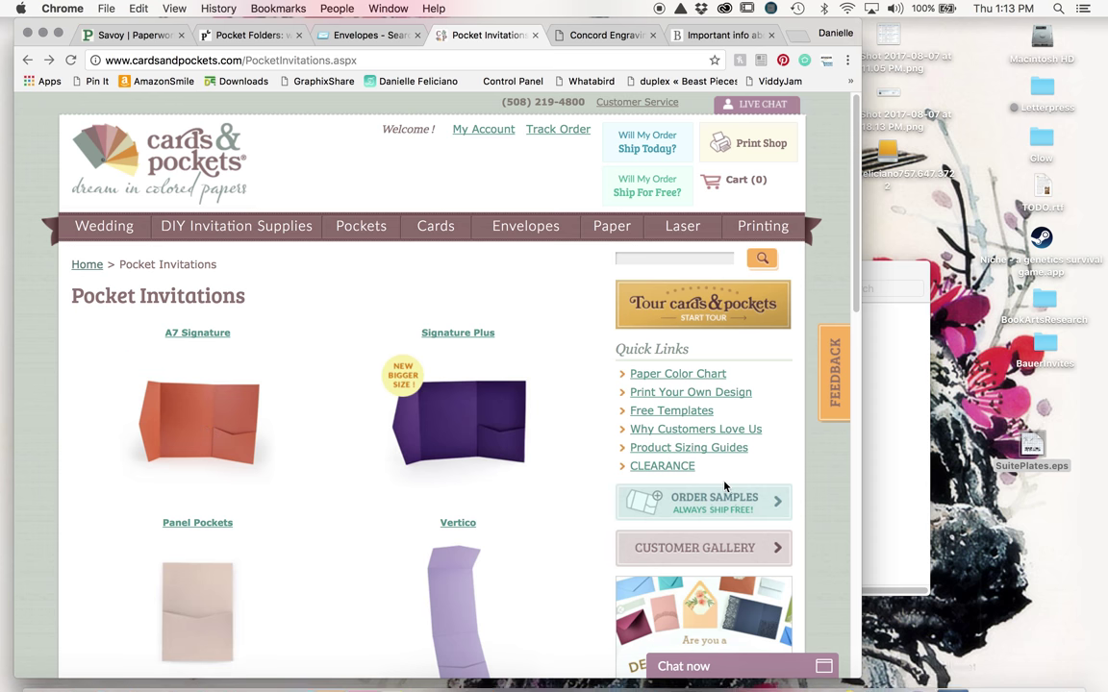
scroll(828, 444, down, 2)
scroll(828, 444, down, 5)
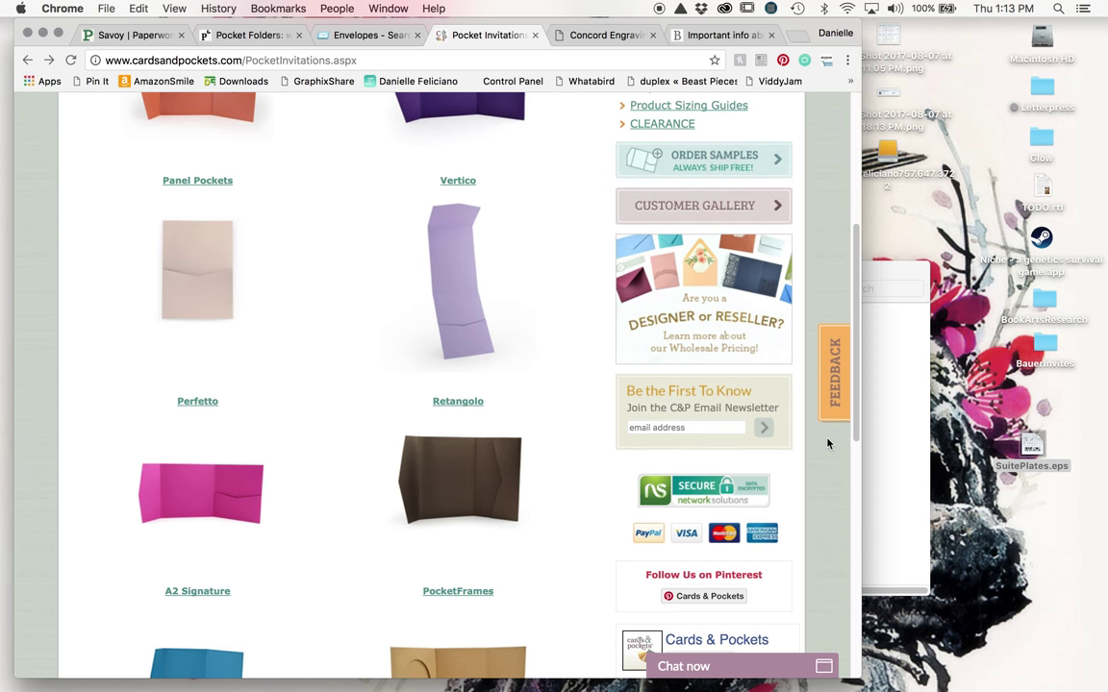
scroll(828, 443, up, 8)
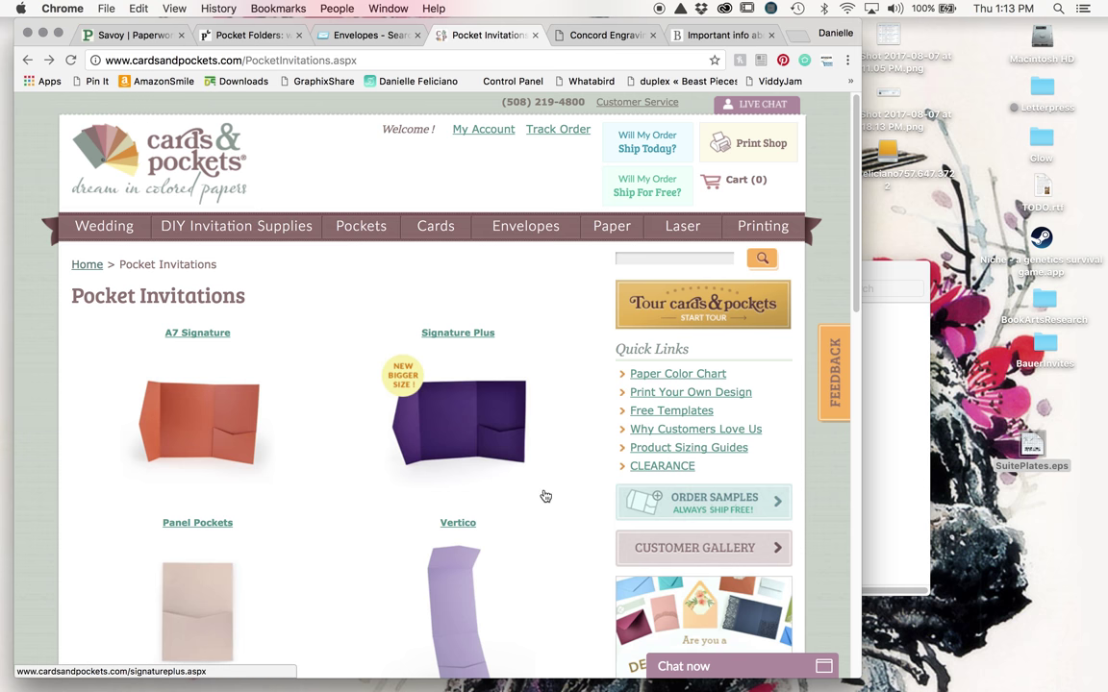
mouse_move(1082, 673)
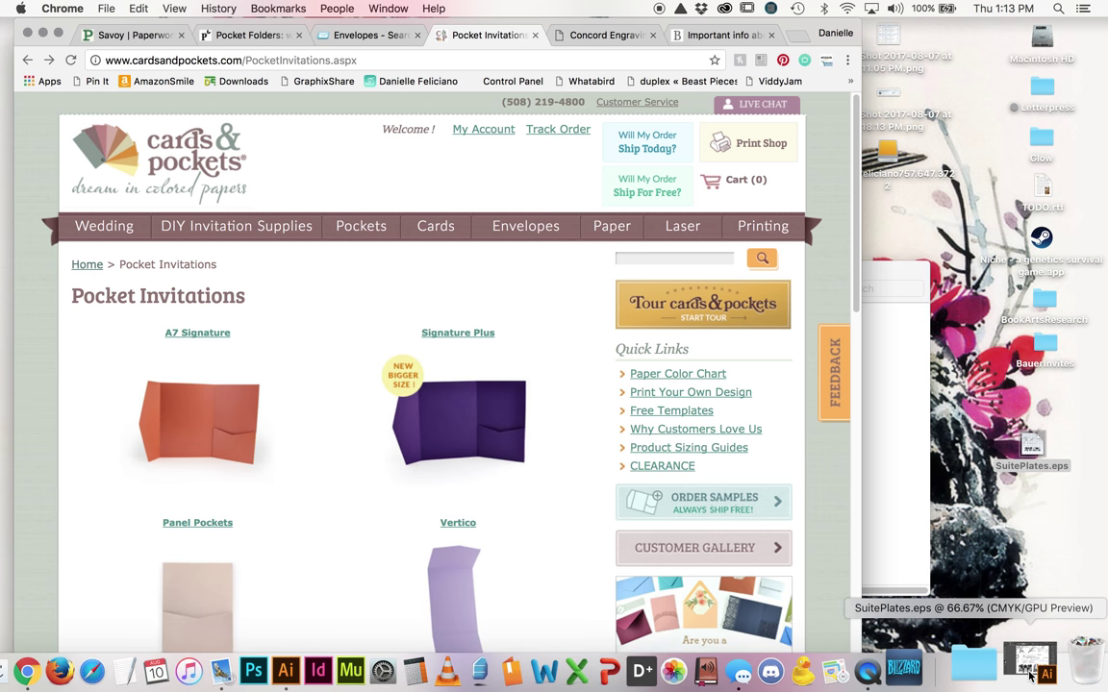